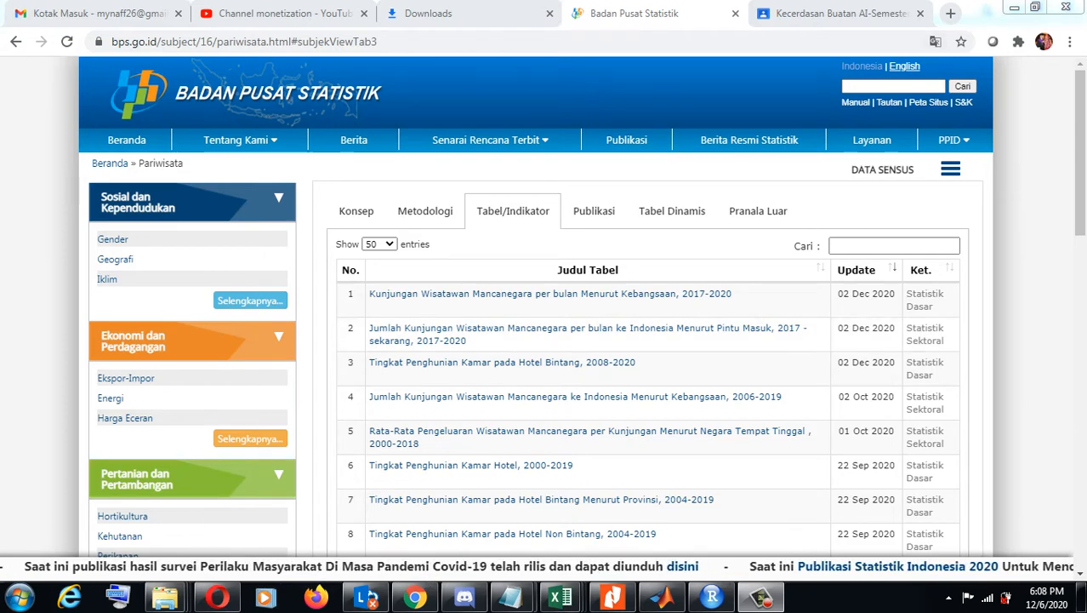
Step: Search the web for "data kunjungan wisatawan mancanegara ke indonesia" in a new tab and view the Kemenparekraf statistics result before closing it
click(951, 13)
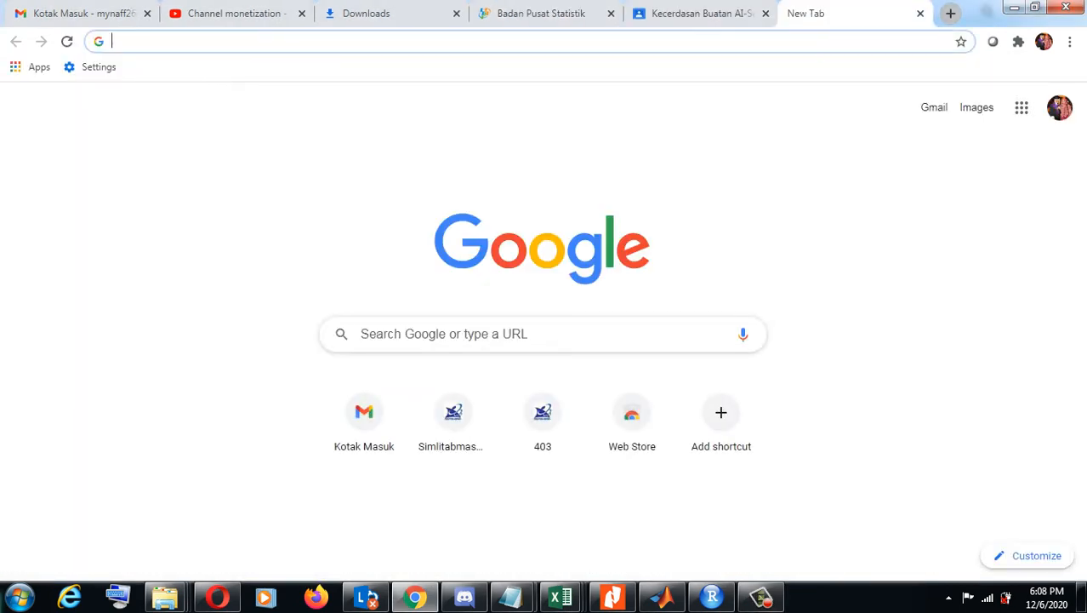
text(data )
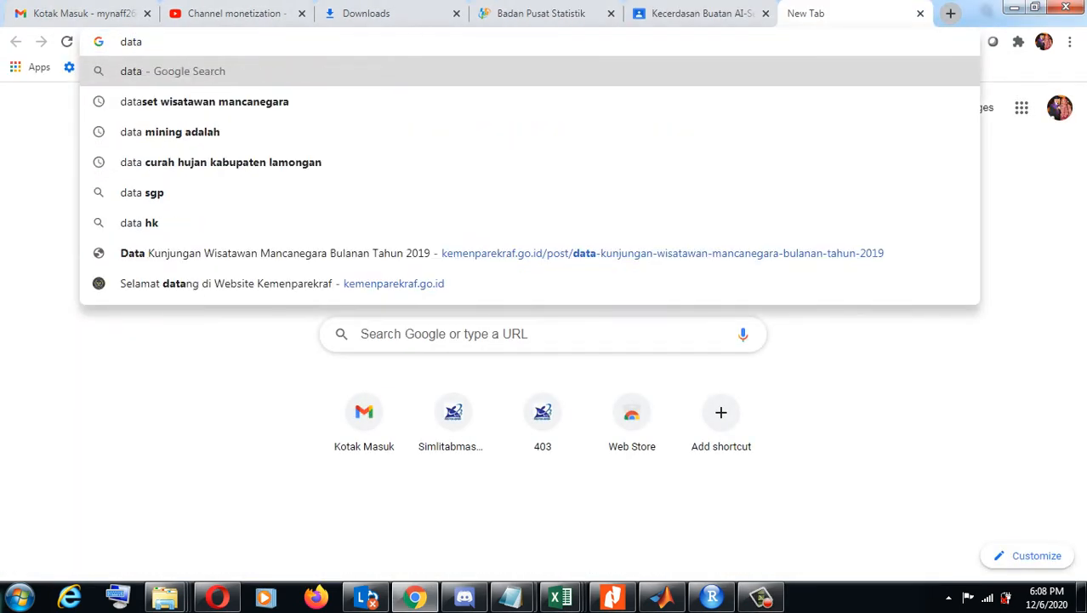
text(kunjungan)
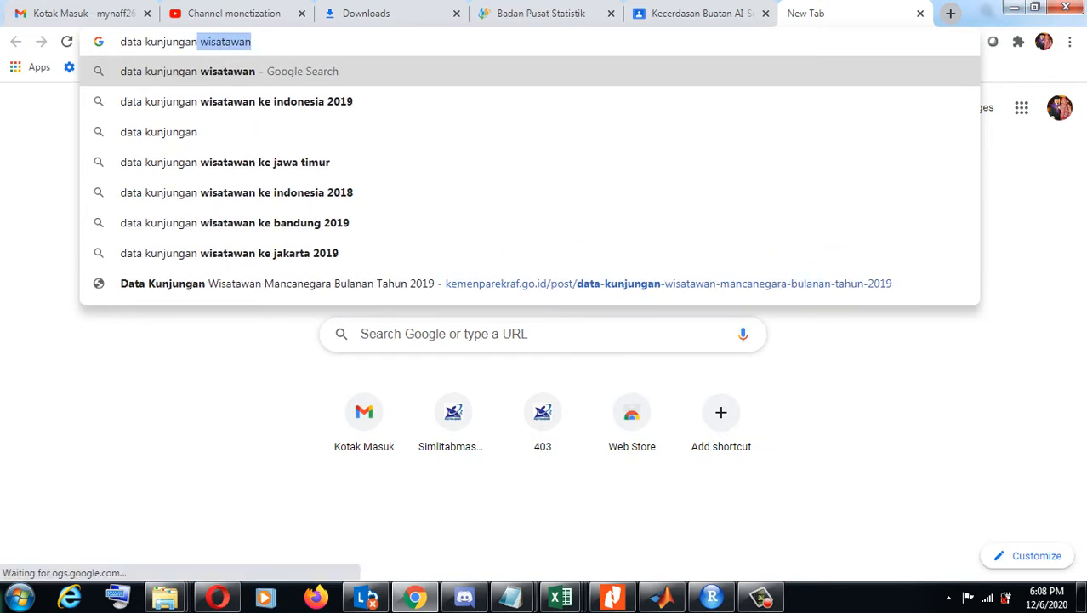
text( wisataw)
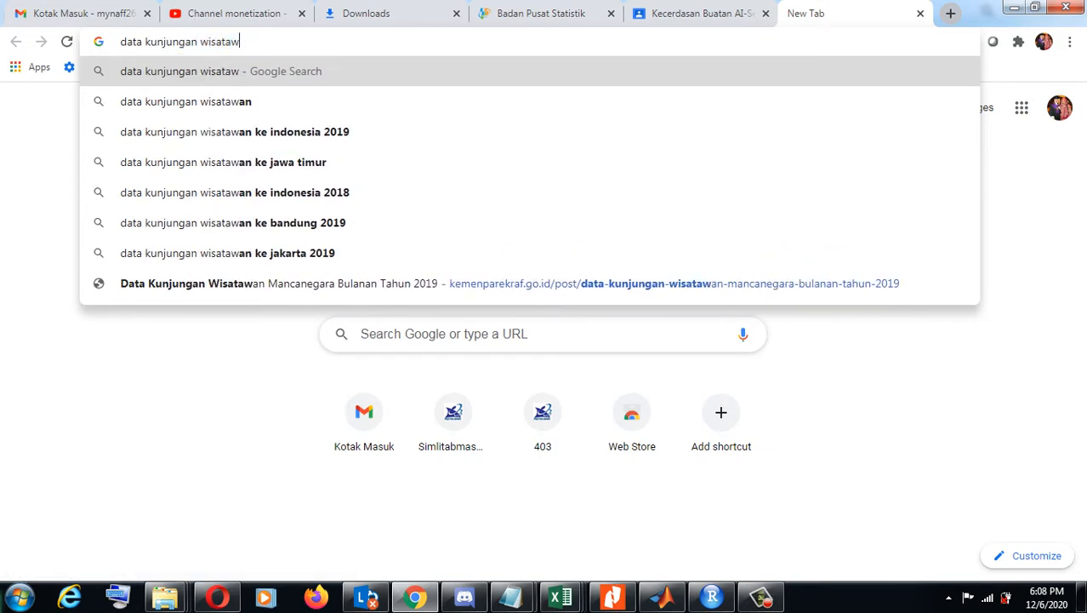
text(an ma)
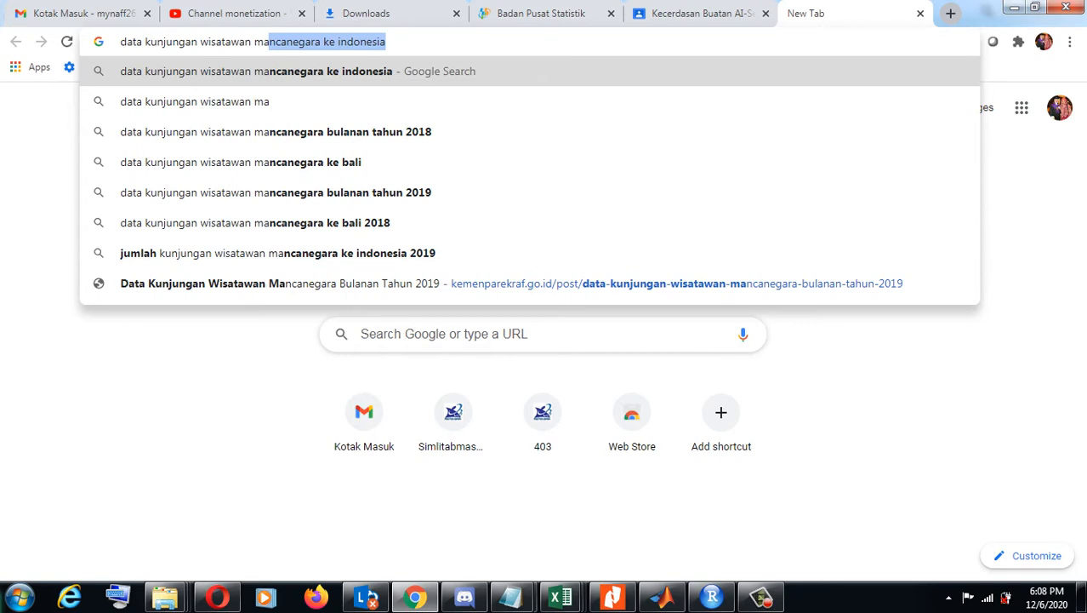
key(Return)
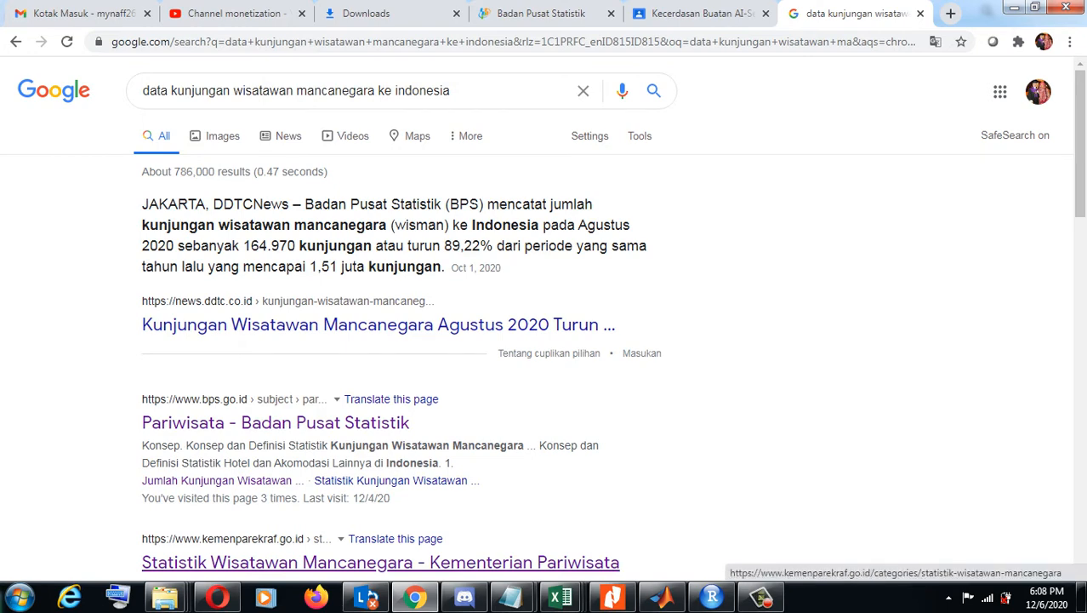
click(381, 562)
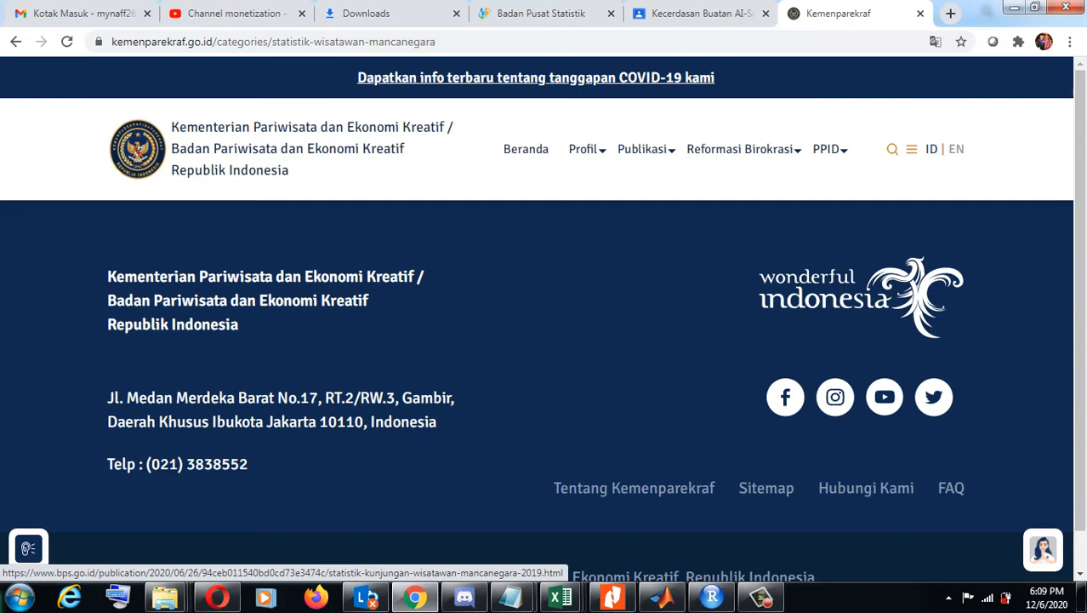
click(921, 14)
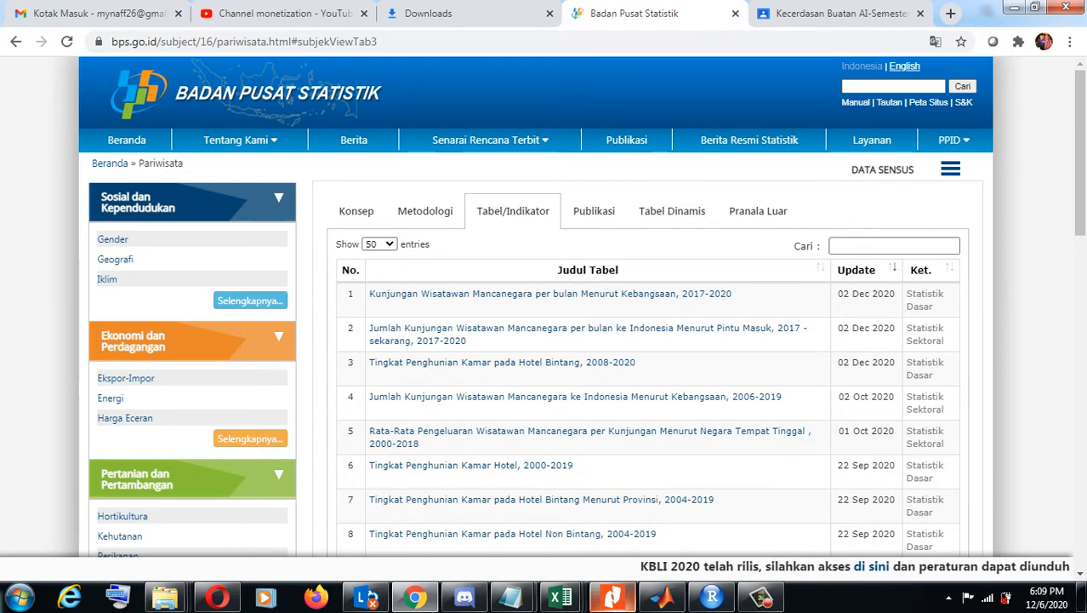
Step: Switch to Nitro Pro to view the Februari 2015 visitor table, then return to the BPS tourism page in Chrome
click(612, 597)
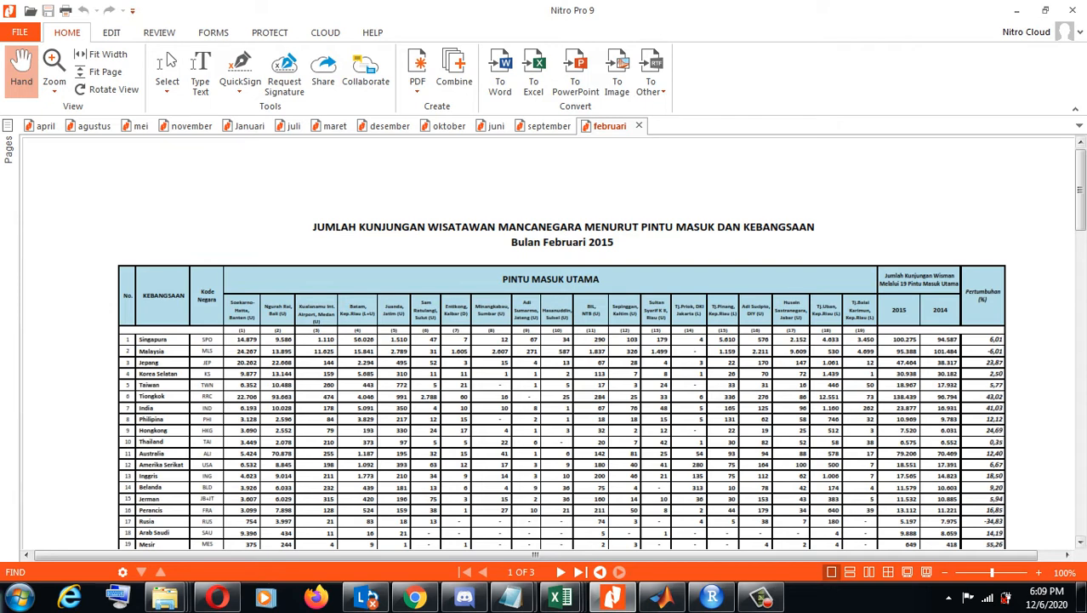
mouse_move(1081, 190)
mouse_down()
mouse_move(1080, 235)
mouse_move(1081, 187)
mouse_up()
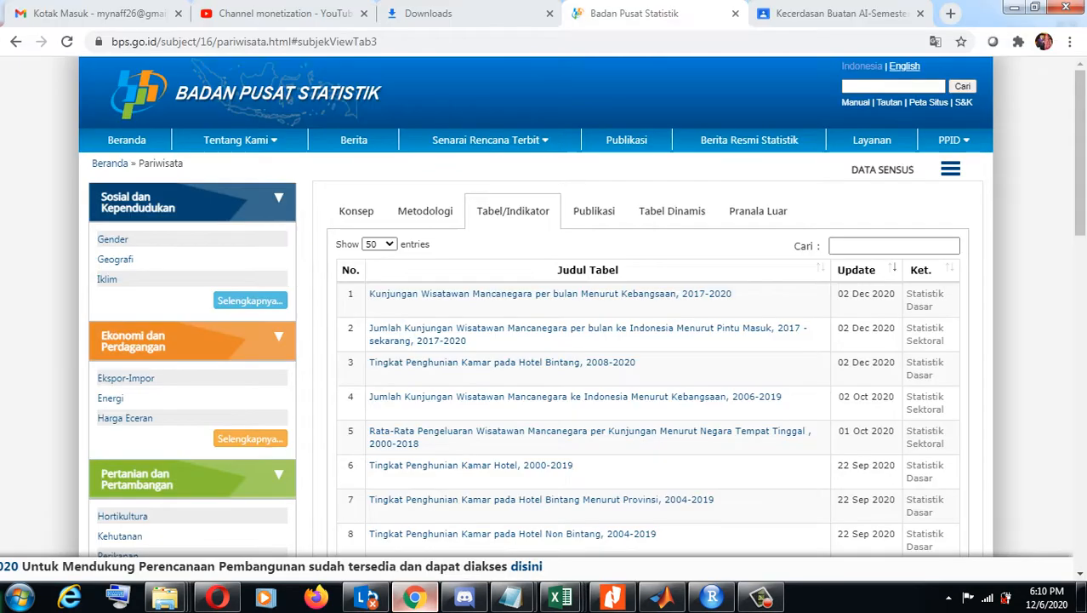
click(414, 597)
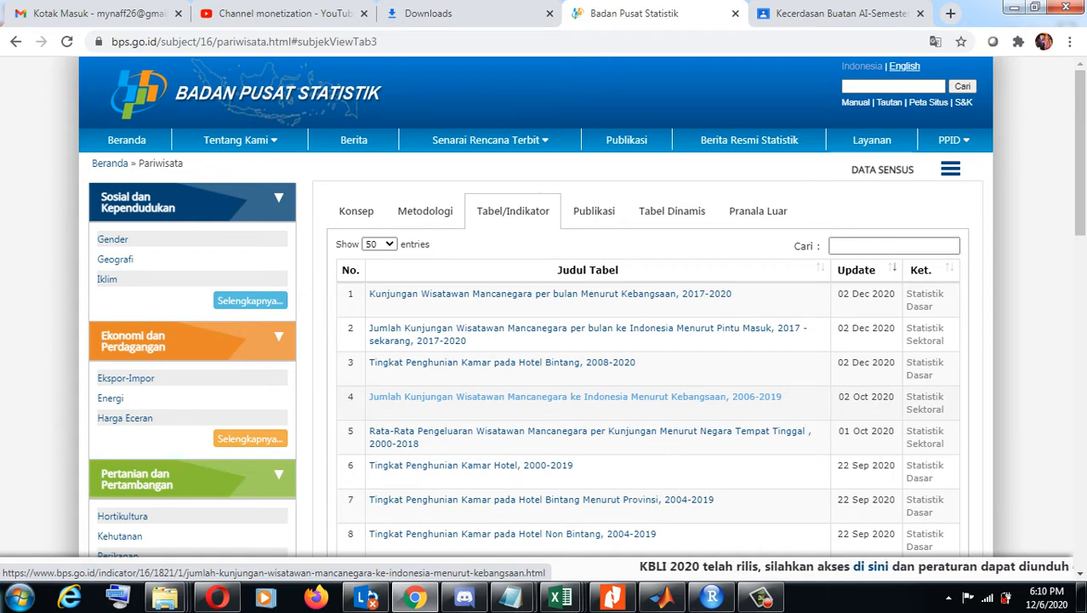
Step: Switch to the Excel workbook of monthly visits by entry point and select the A. Pintu Udara cell, A4
mouse_move(560, 596)
click(303, 442)
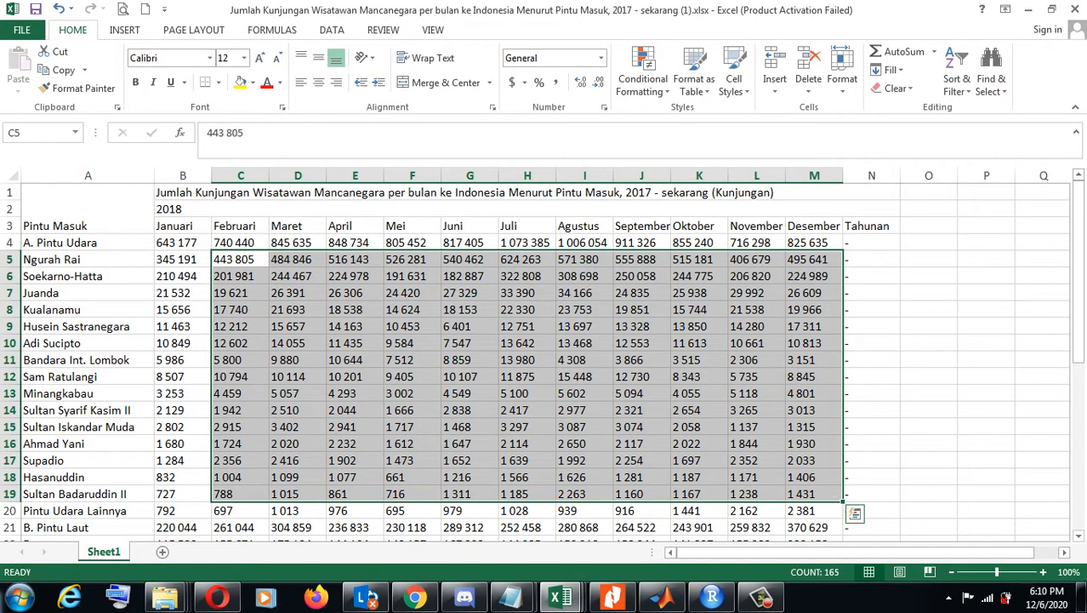
click(87, 243)
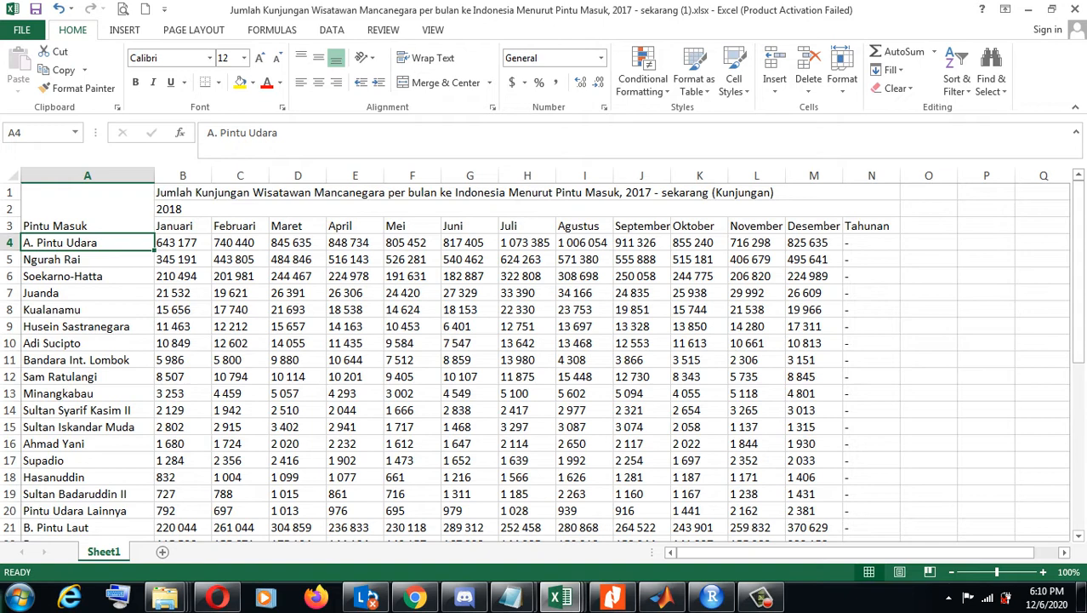
Step: Revisit the BPS page in Chrome, then view the Excel workbook of monthly visits by nationality (Kebangsaan)
click(415, 597)
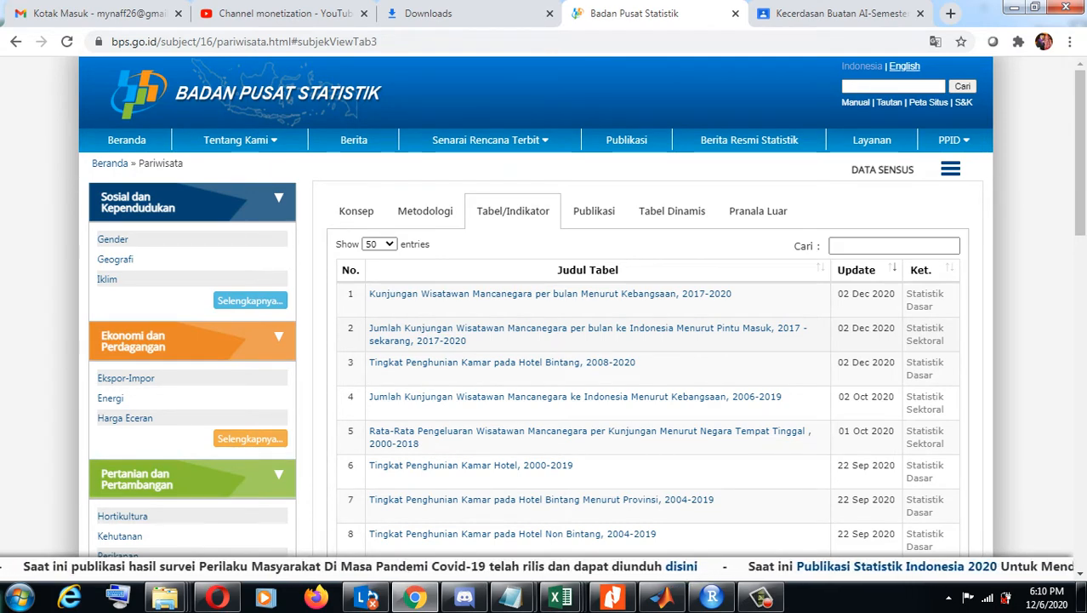
click(561, 597)
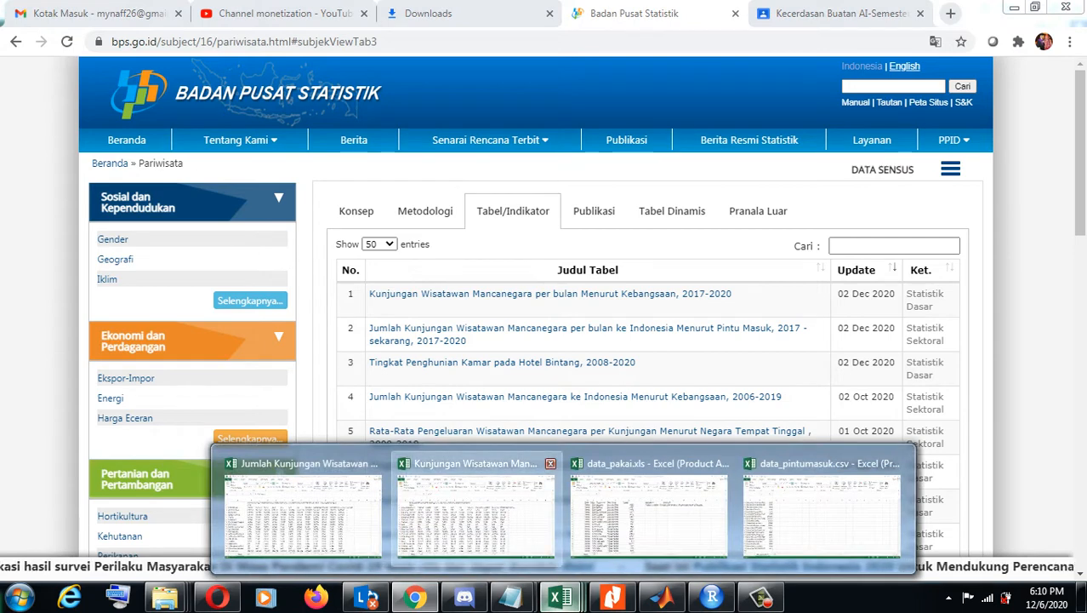
click(474, 513)
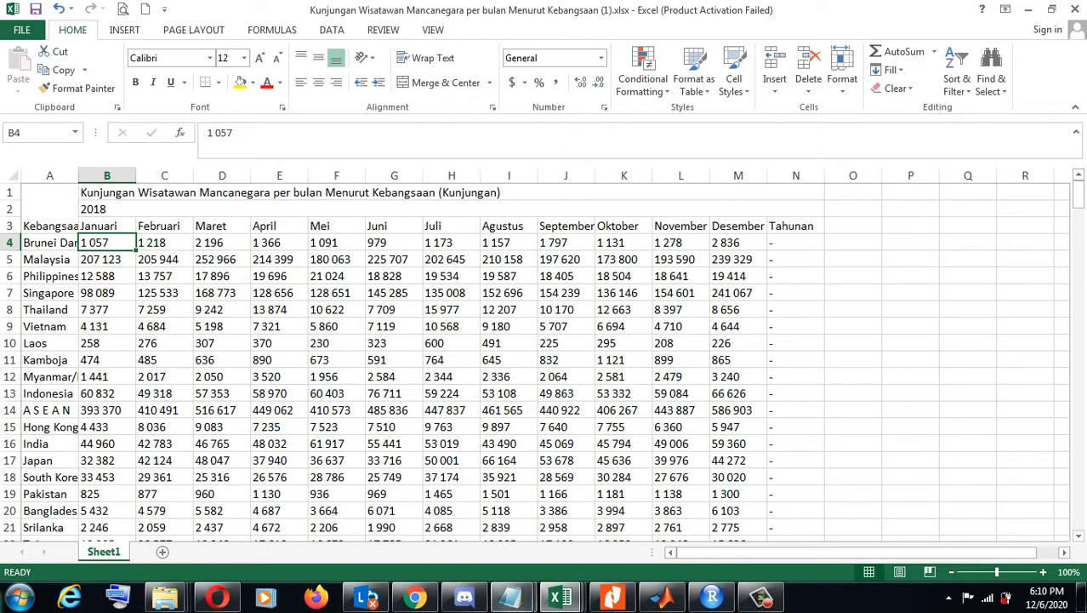
Step: Open a blank Notepad document and position its window over the spreadsheet
mouse_move(510, 598)
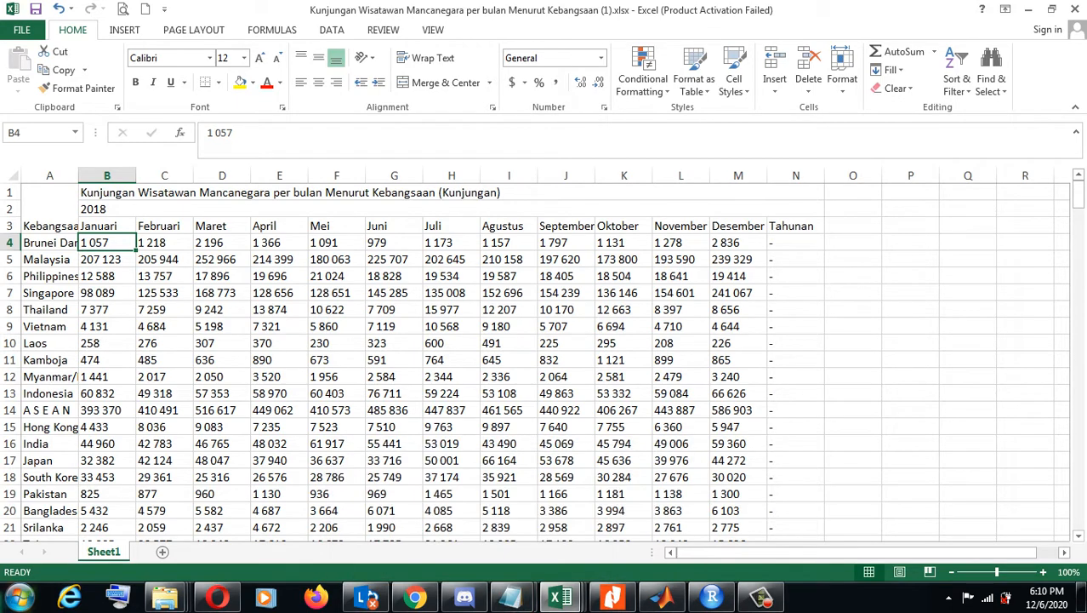
click(19, 598)
click(76, 375)
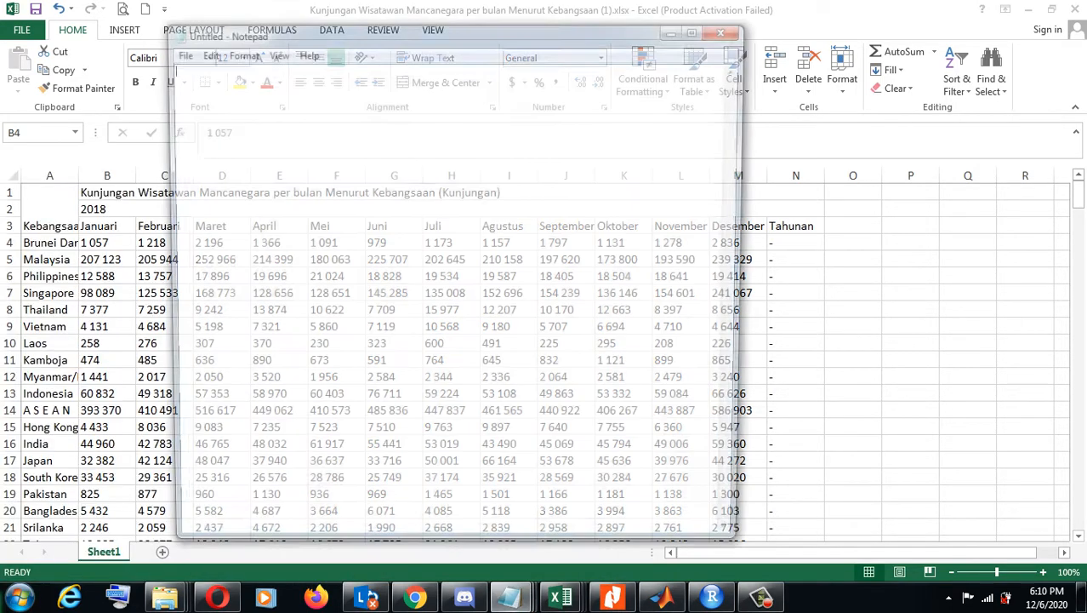
drag(426, 32, 586, 66)
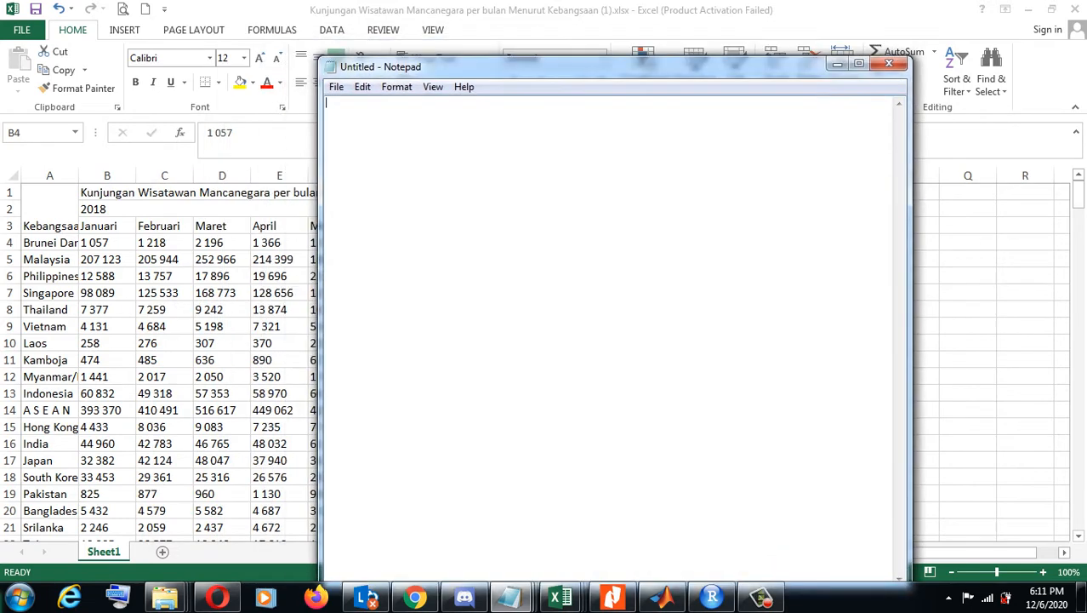
Step: Write three note lines: "Data awal", "pintu masuk per bulan per tahun" and "kebangsaan per bulan per tahun"
text(Data)
key(Return)
key(End)
text(awal)
key(Return)
text(pintu masuk)
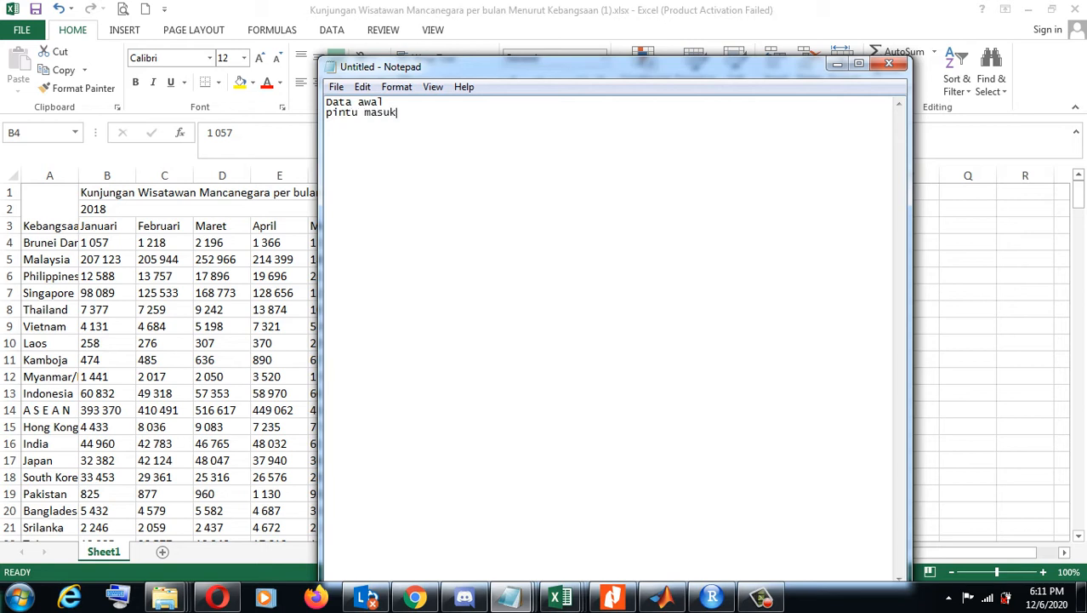
text( per bulan per tahun )
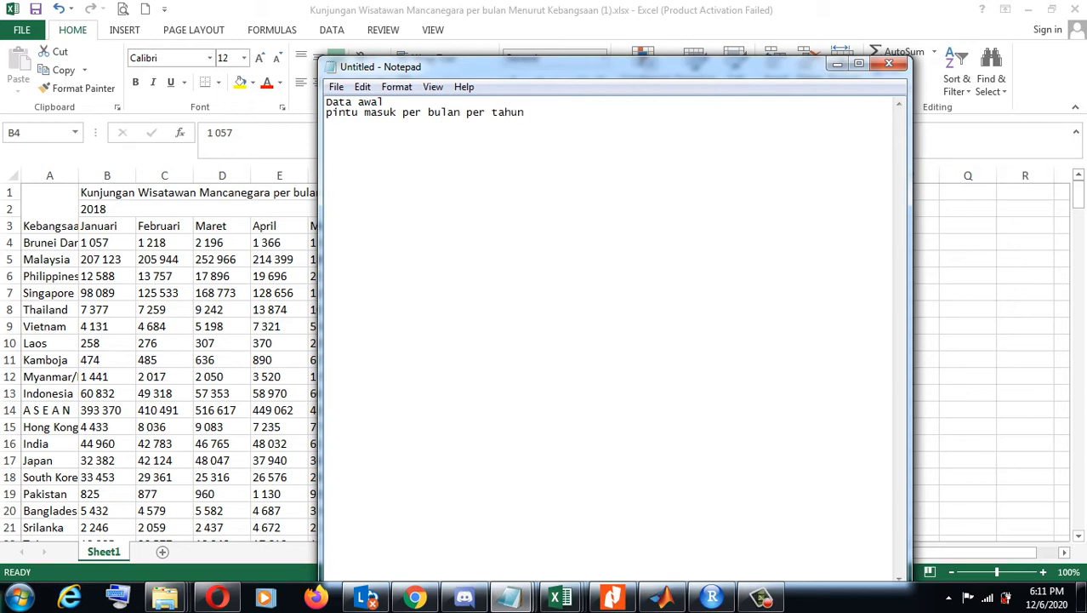
text(kebang)
text(saan per)
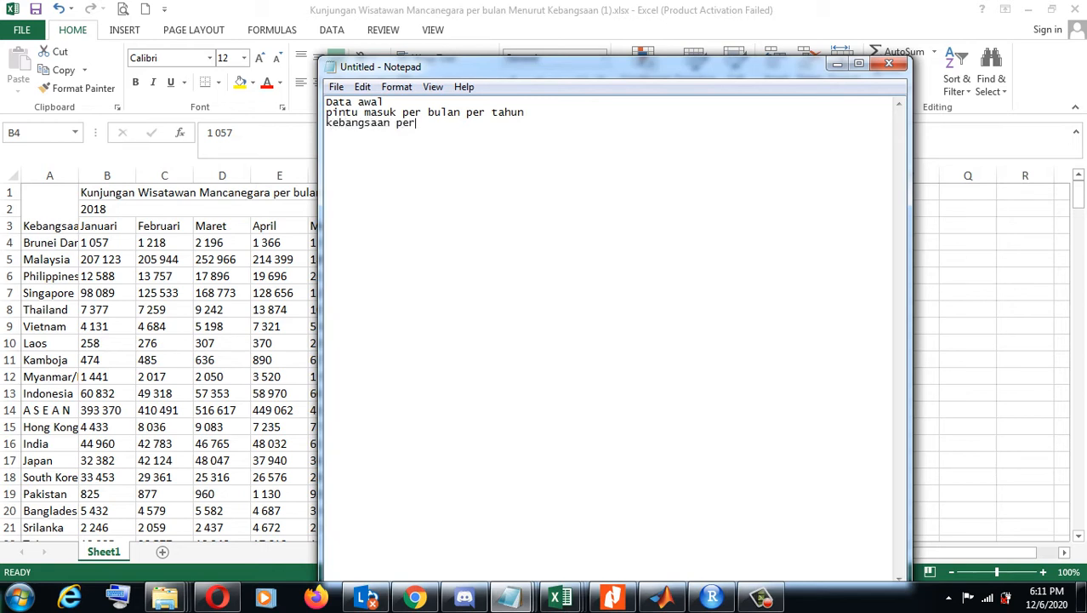
text( bulan per tahun)
Step: Return to Excel and select the airport names from Ngurah Rai to Sultan Badaruddin II, A5:A19, in the entry-point workbook
key(alt+Tab)
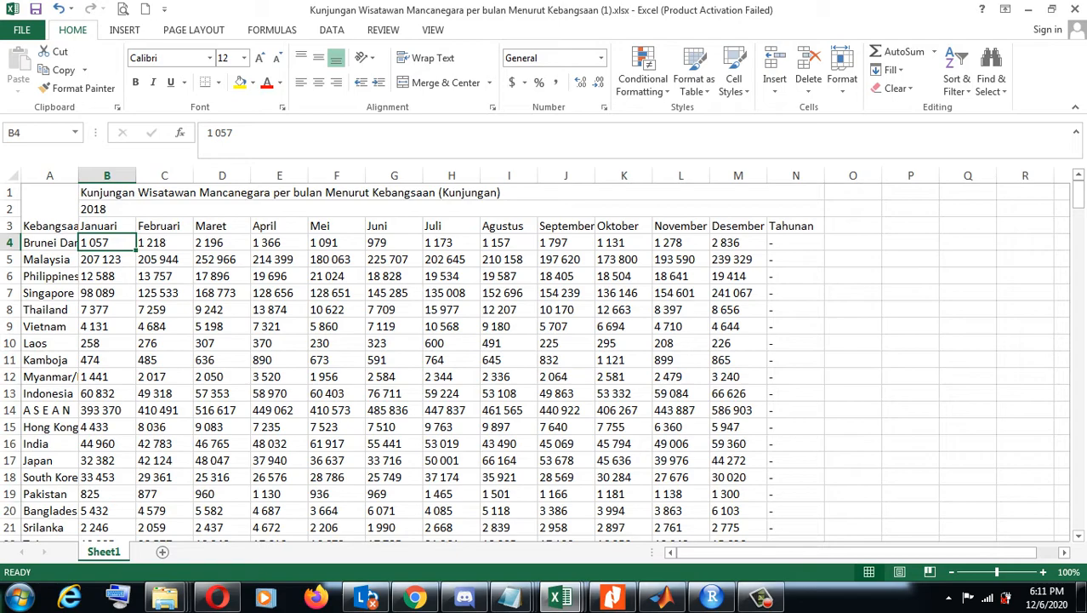
mouse_move(1079, 196)
mouse_down()
mouse_move(1079, 514)
mouse_move(1079, 194)
mouse_up()
mouse_move(558, 597)
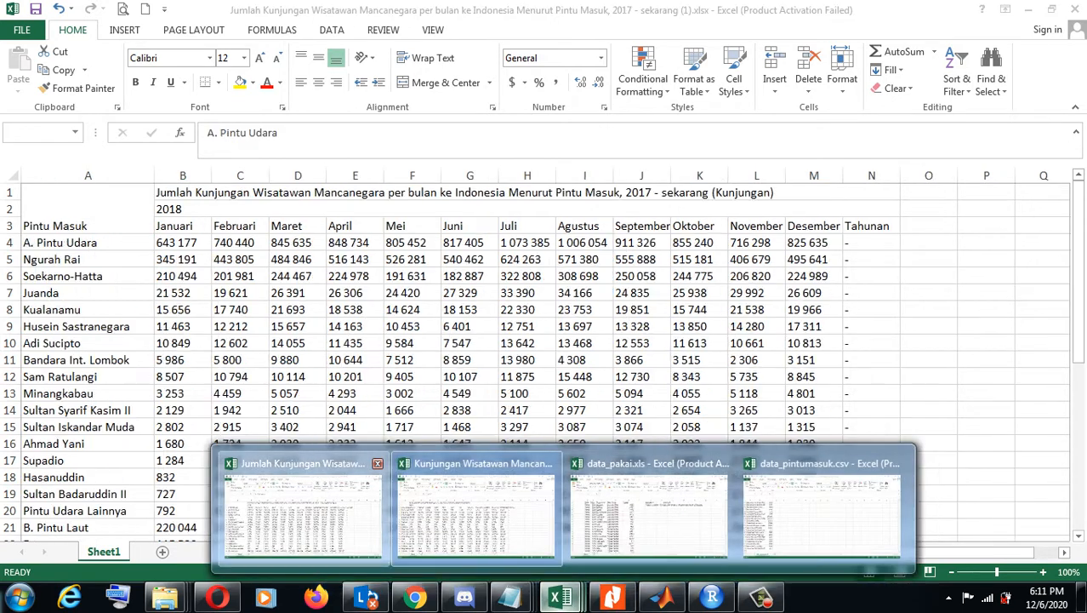
click(303, 509)
drag(87, 259, 88, 494)
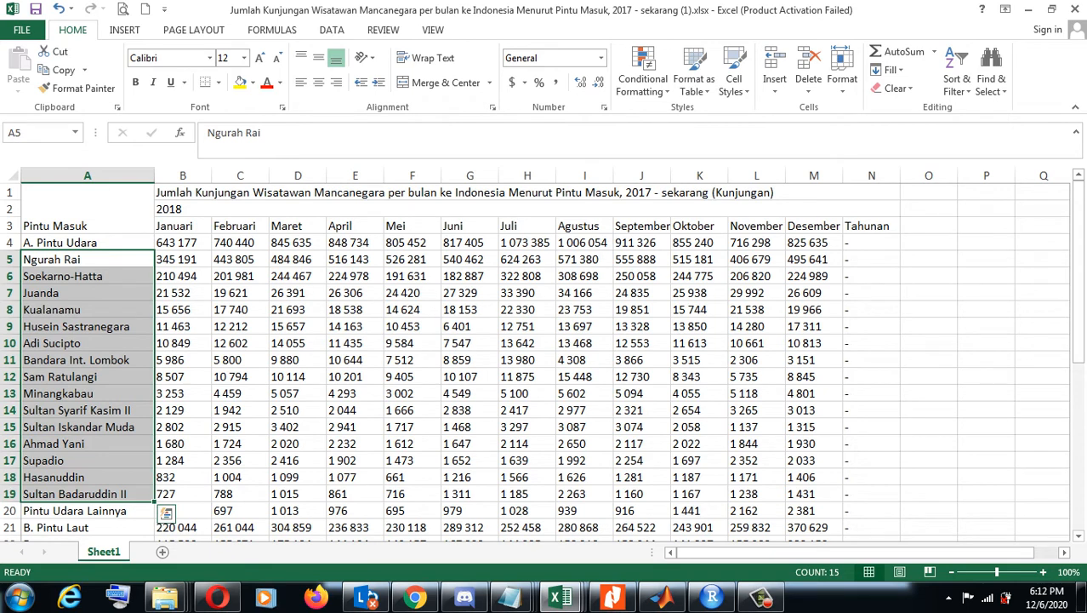
Step: Append "(diolah)" to the "pintu masuk per bulan per tahun" line in the untitled Notepad document
click(509, 598)
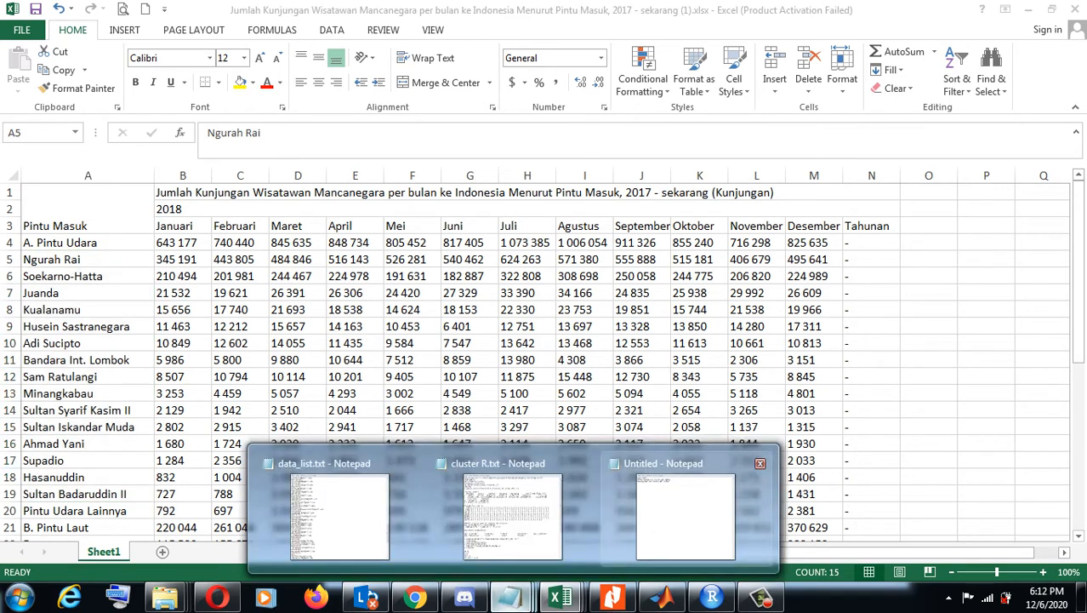
click(685, 515)
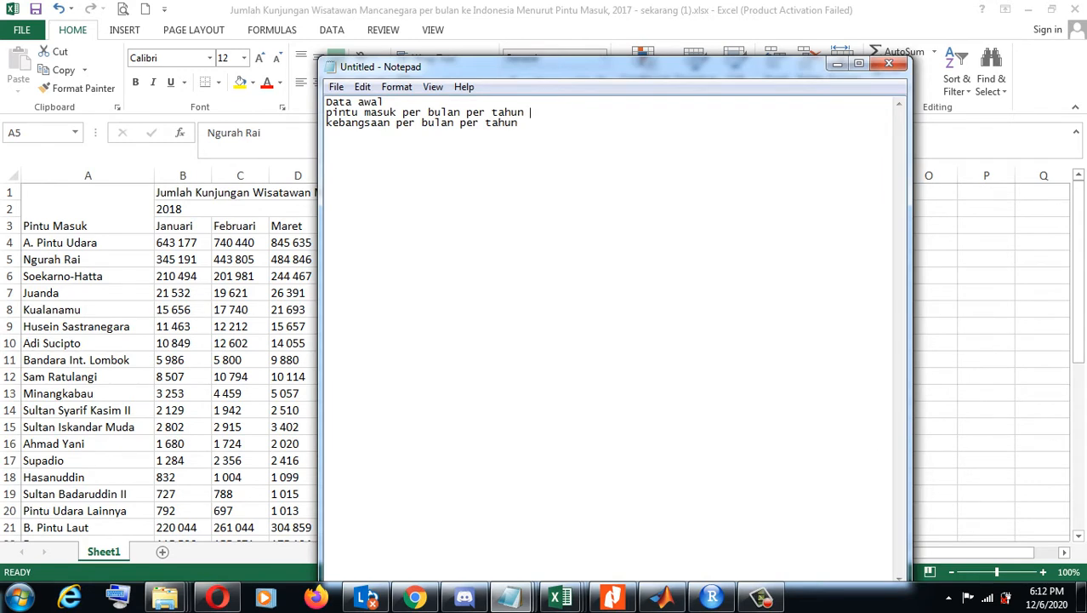
text((diolah))
Step: Add the lines "buat tabel" and "per kolom per variabel" below the kebangsaan line
click(519, 123)
key(Return)
text(buat tabel)
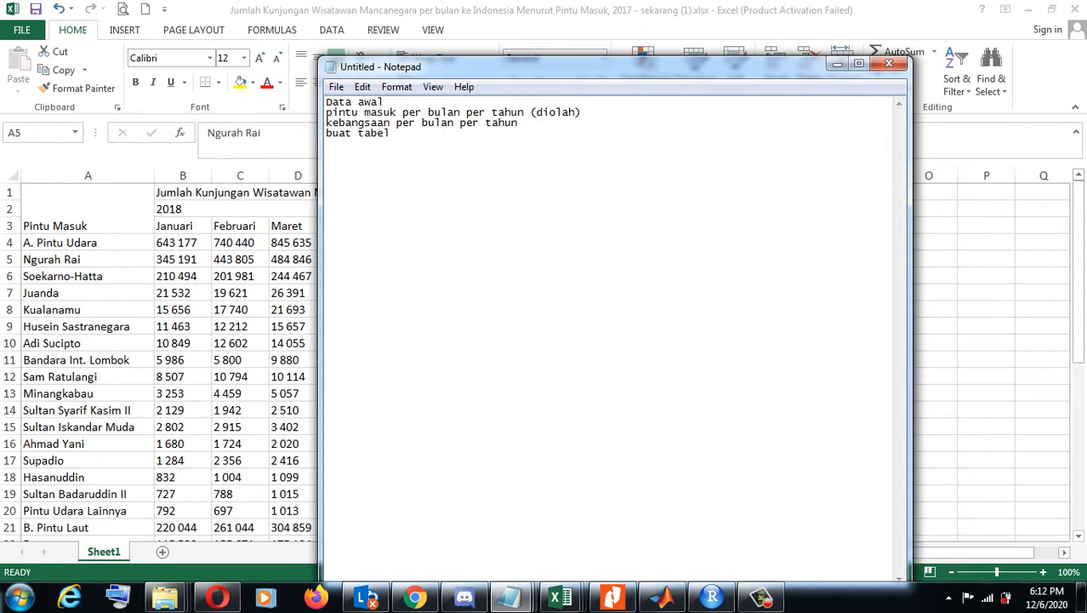
key(Return)
text(per kolom per variabel)
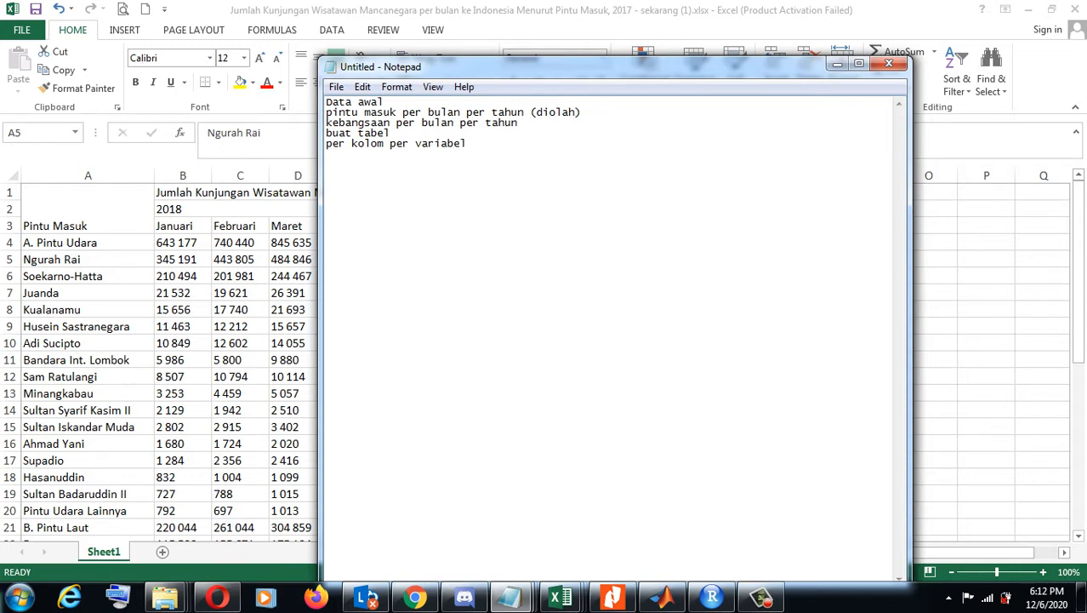
Step: Add a final note line reading "bulan tahun pintu masuk jumlah (diclustering, diklasifikasi)"
key(Return)
text(bulan tahun)
text(pintu m)
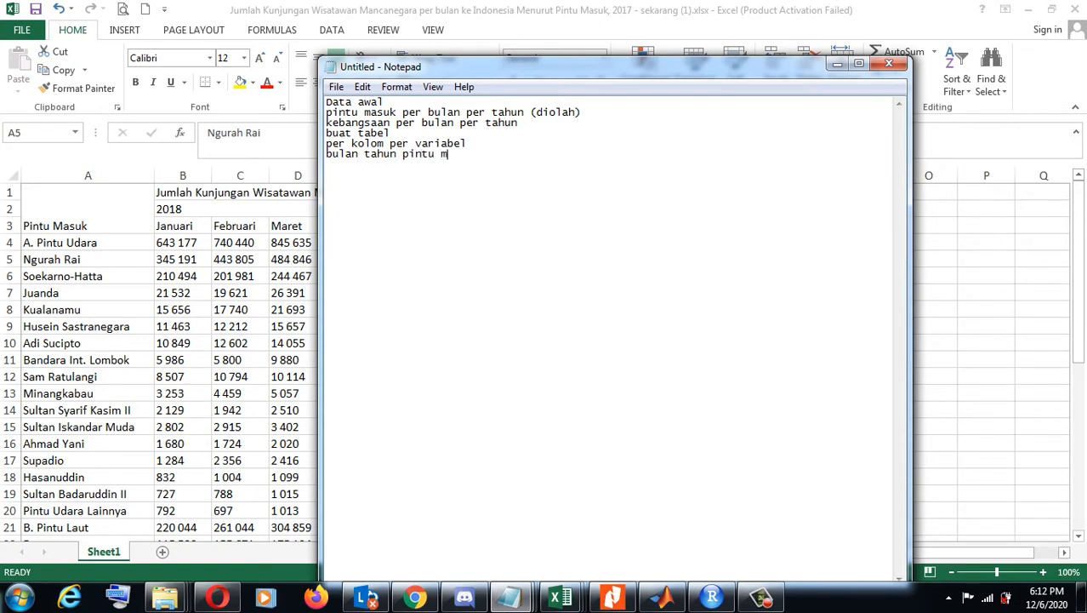
text(asuk jumlah (di)
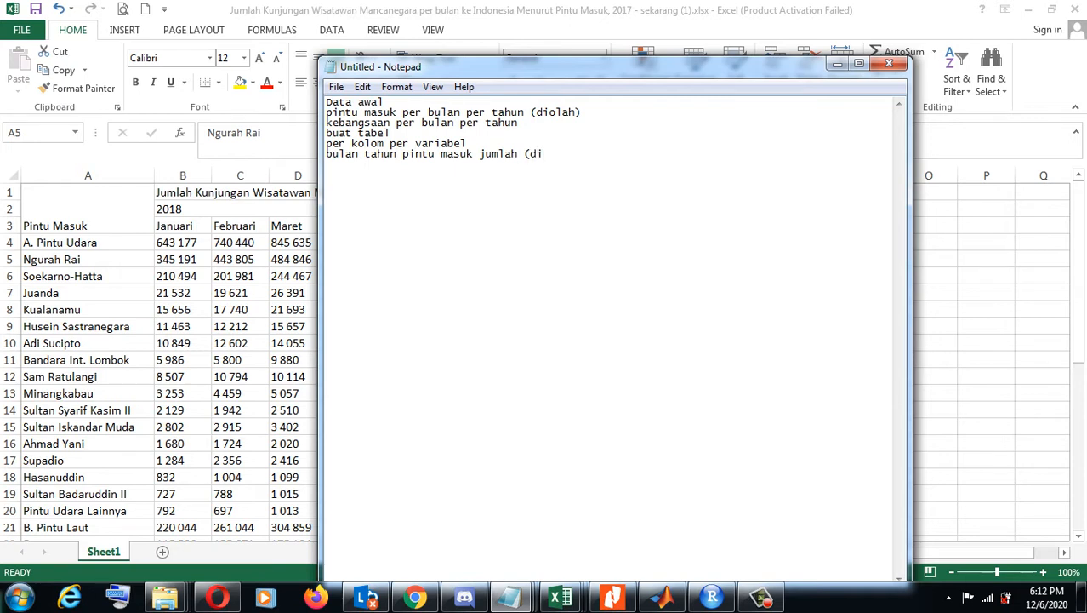
text(clustering, diklasifikas)
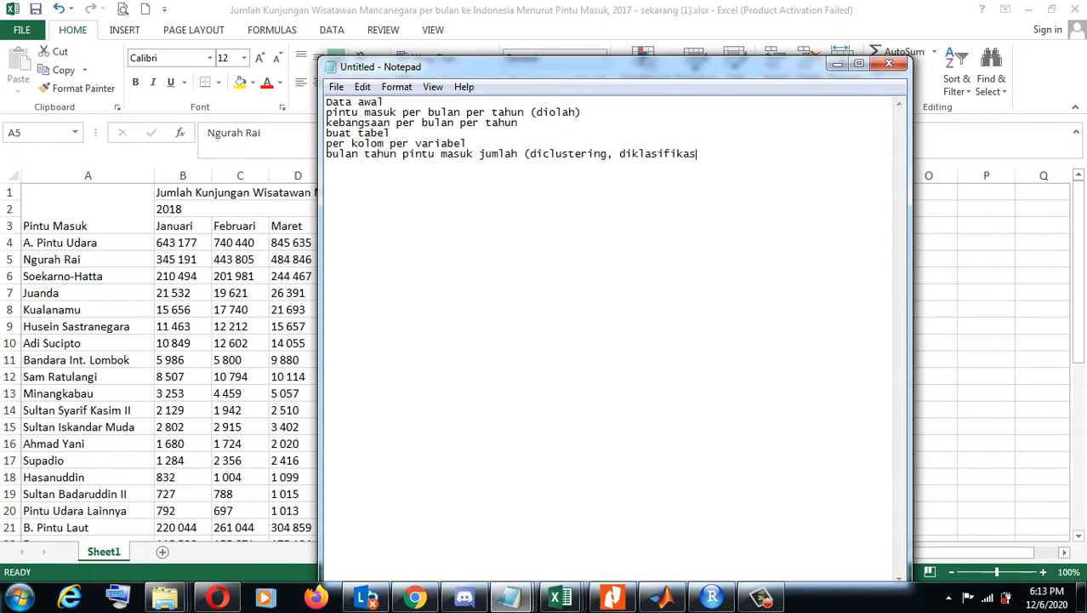
text(i))
Step: Switch back to the Excel entry-point workbook and review its rows down to the source notes
key(alt+Tab)
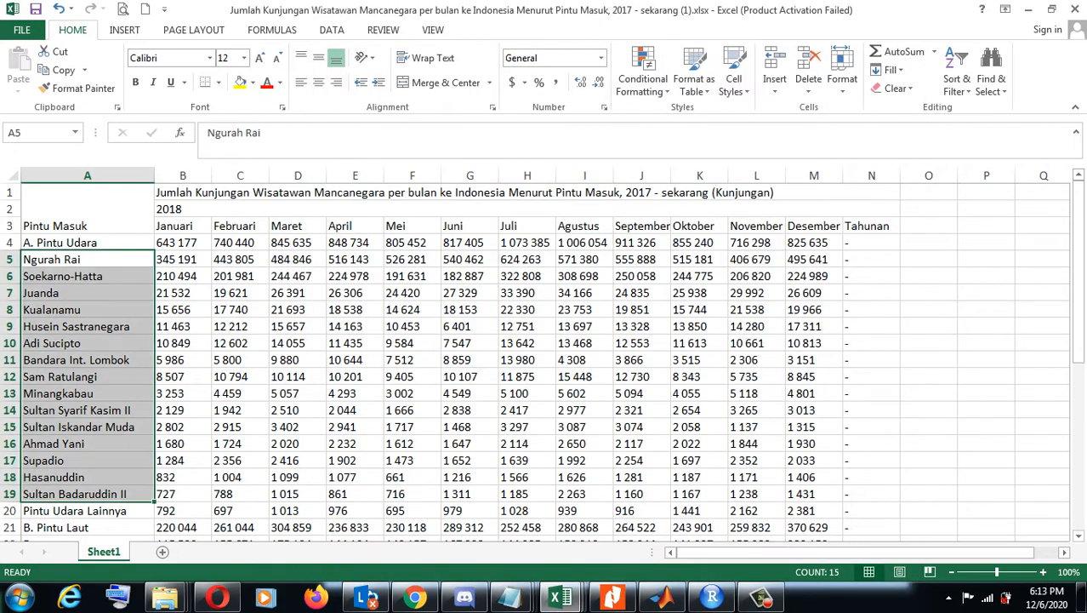
drag(1079, 271, 1079, 357)
scroll(545, 362, down, 3)
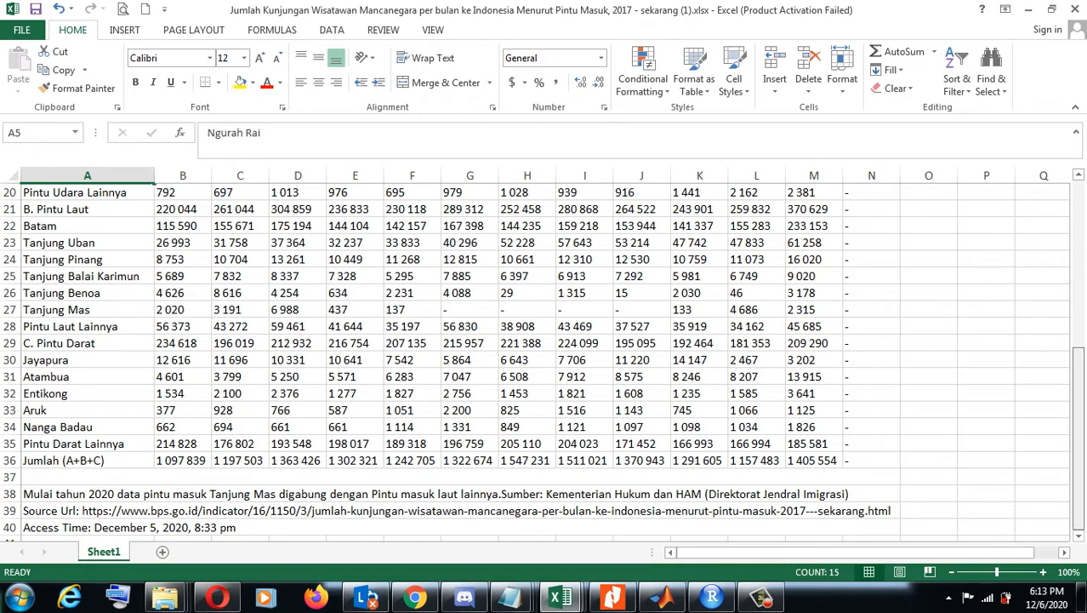
scroll(545, 358, up, 6)
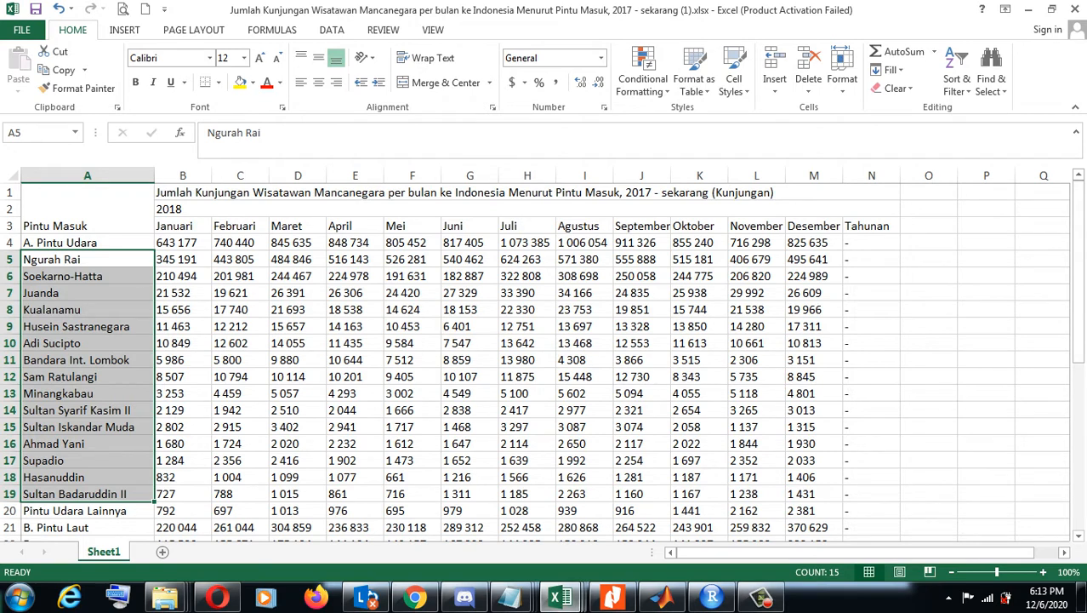
Step: Switch to the data_pintumasuk.csv workbook and widen the pintumasuk column to fit its entries
mouse_move(583, 585)
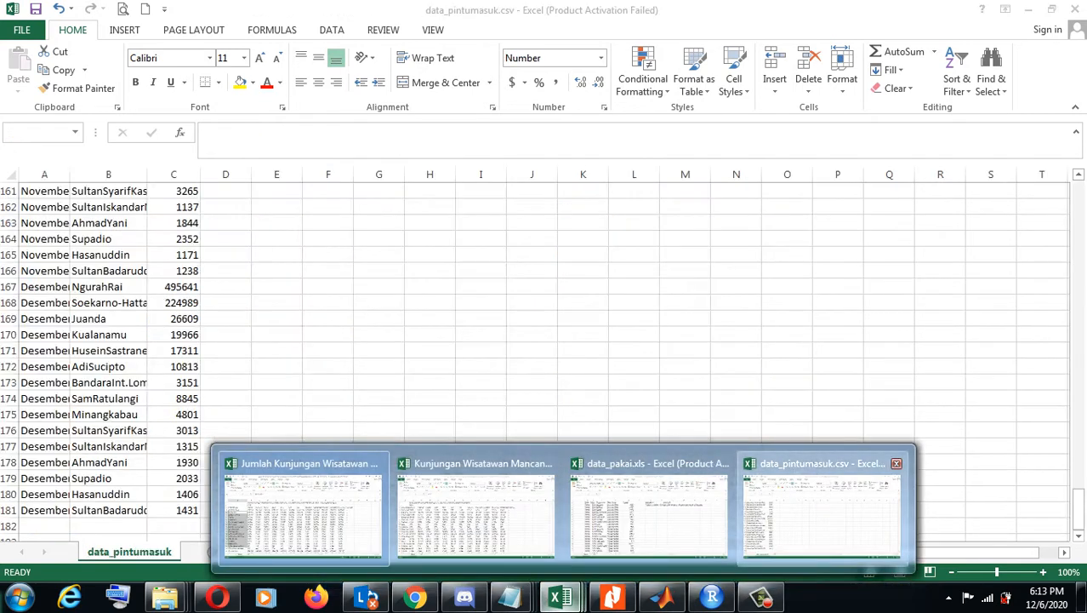
click(822, 510)
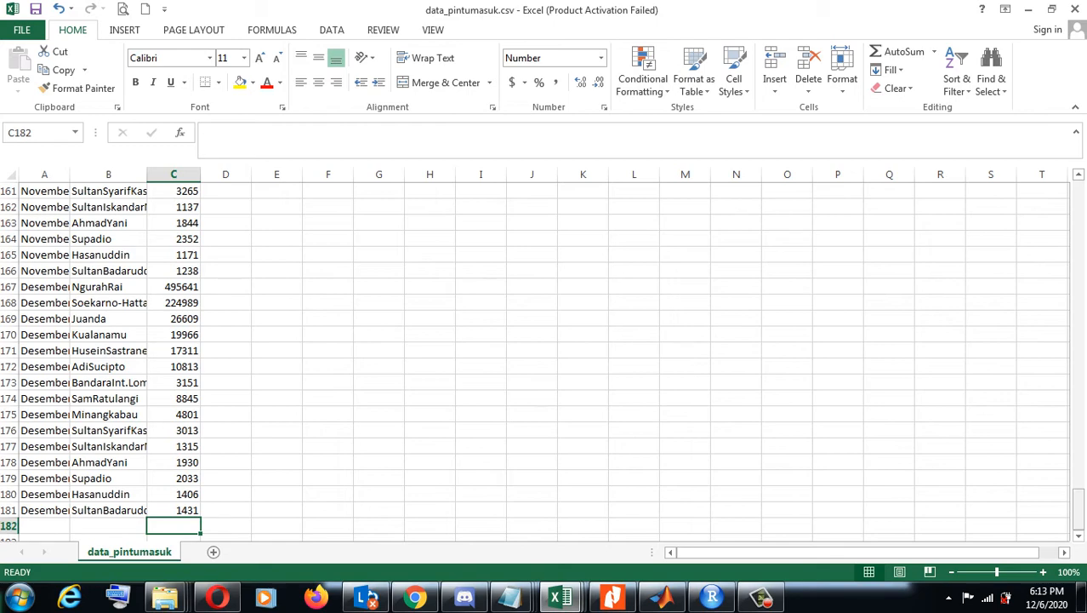
drag(1078, 502, 1078, 202)
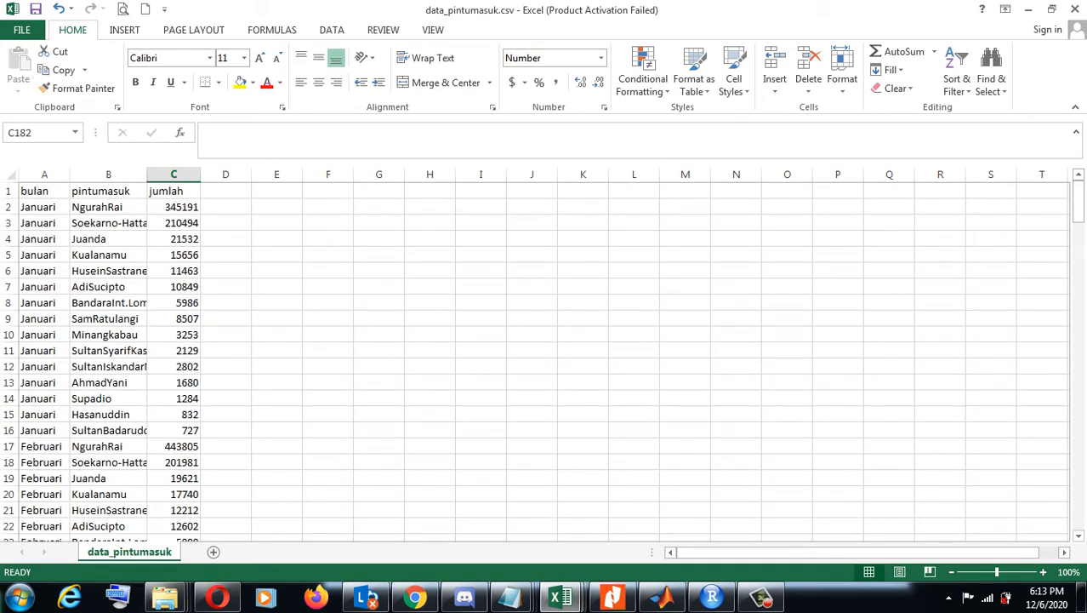
double_click(146, 173)
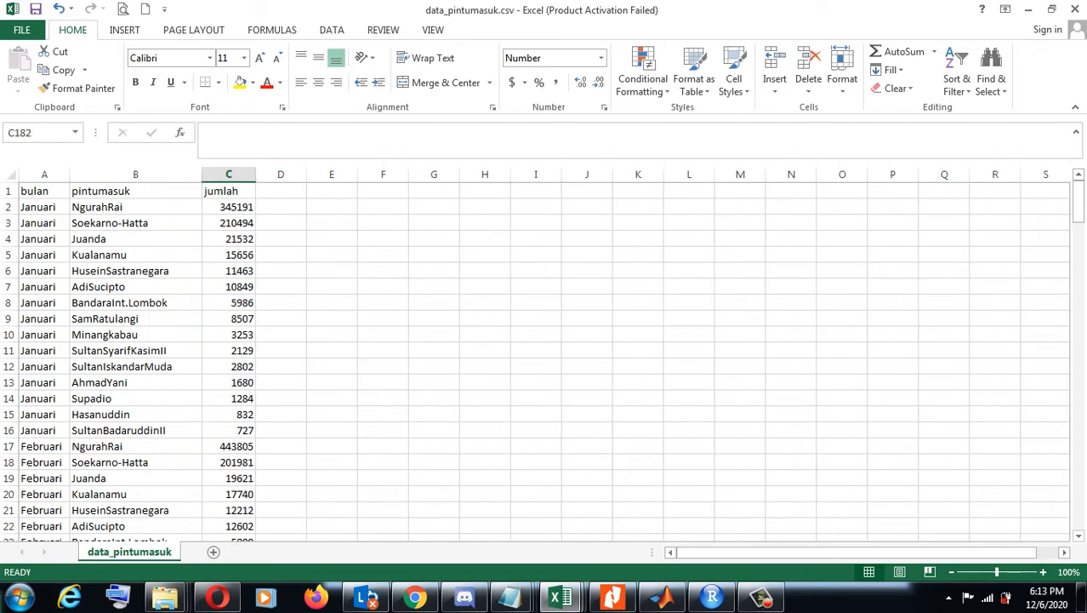
Step: Go through the January entry points in the pintumasuk column one by one, from NgurahRai to SultanBadaruddinII
click(135, 207)
click(136, 222)
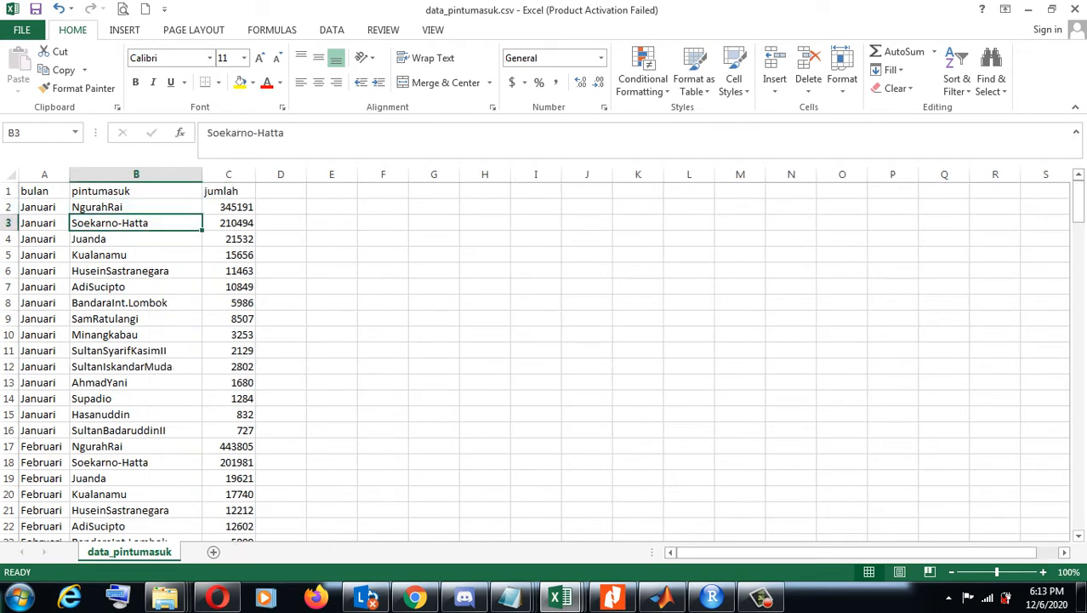
click(135, 239)
click(136, 255)
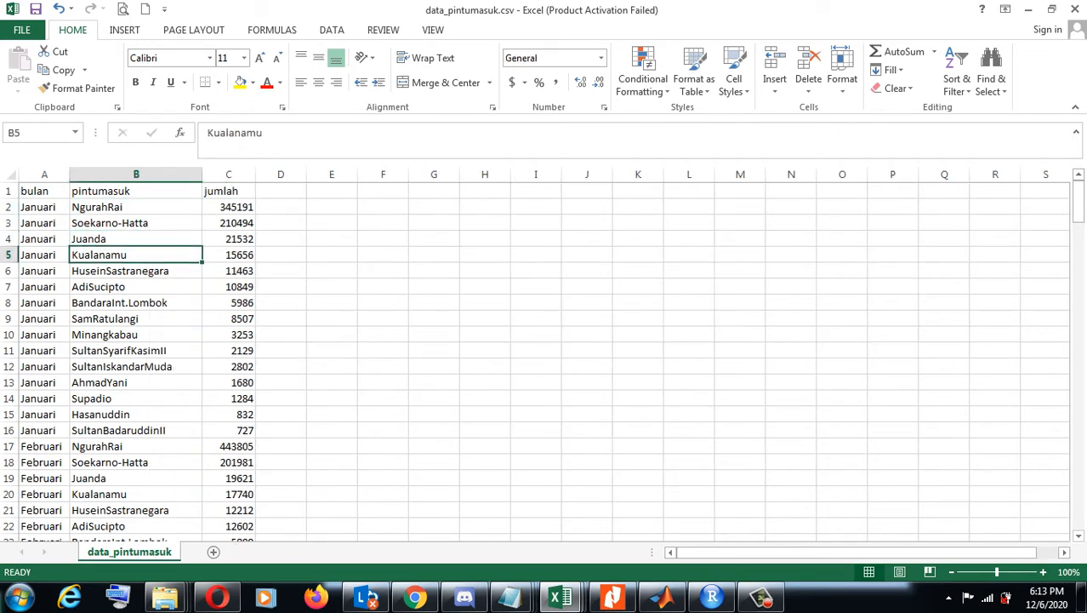
click(135, 271)
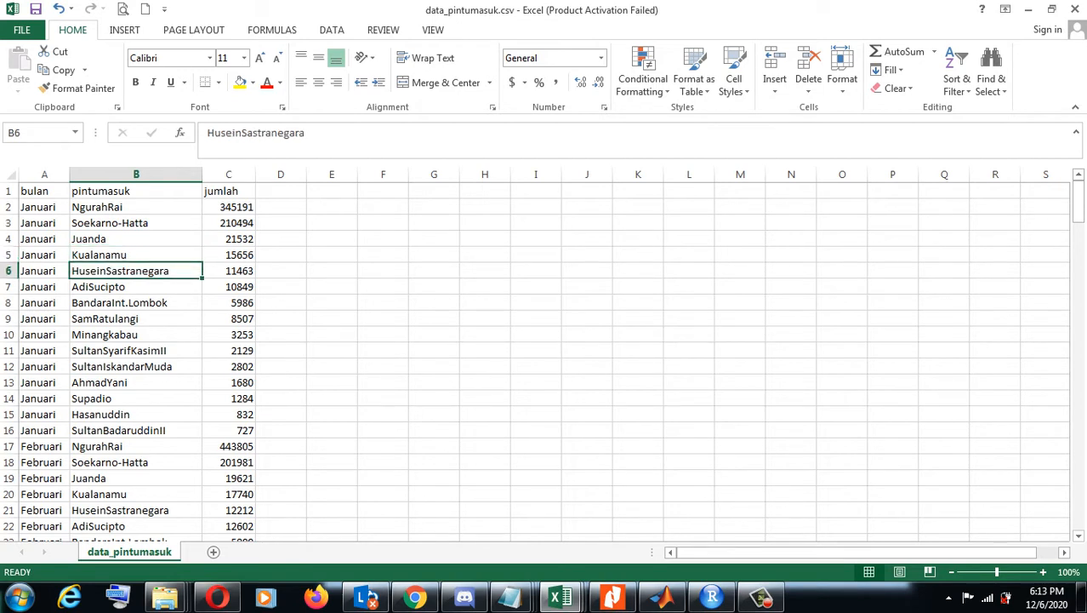
key(Down)
key(Down)
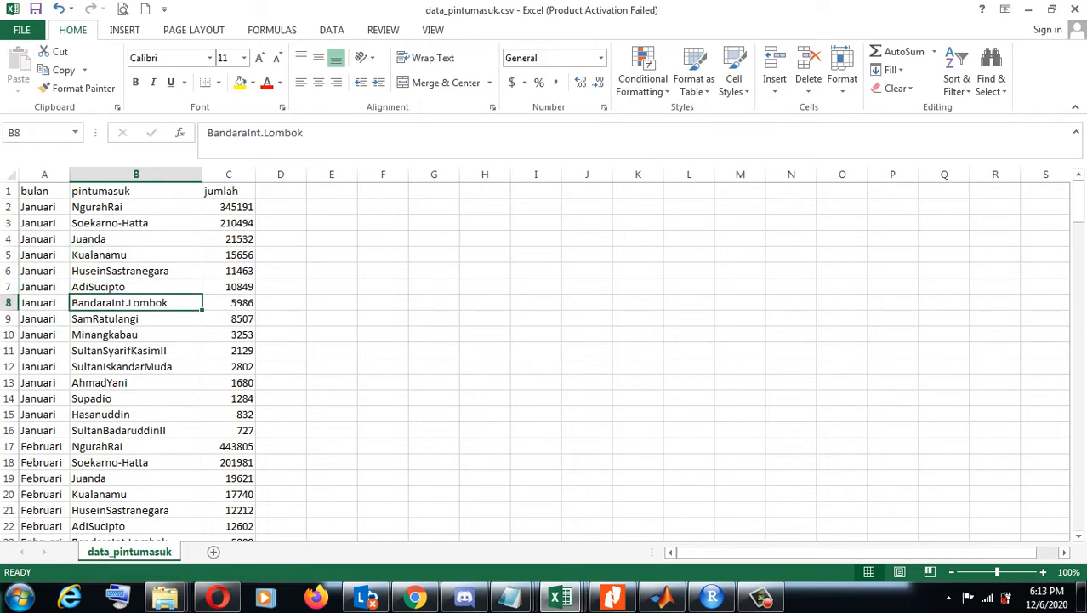
key(Down)
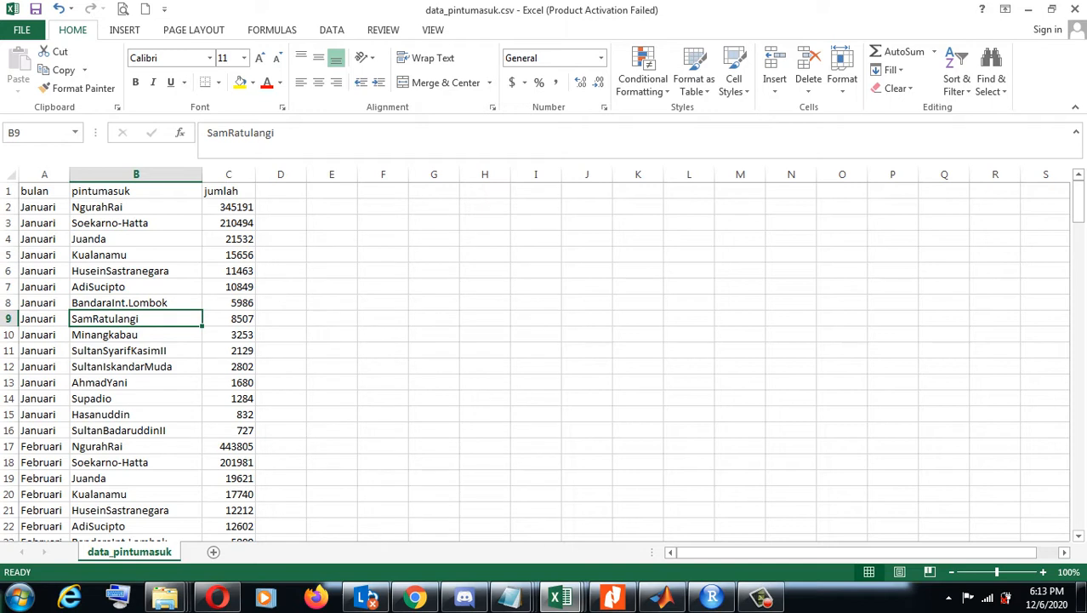
key(Down)
key(Down)
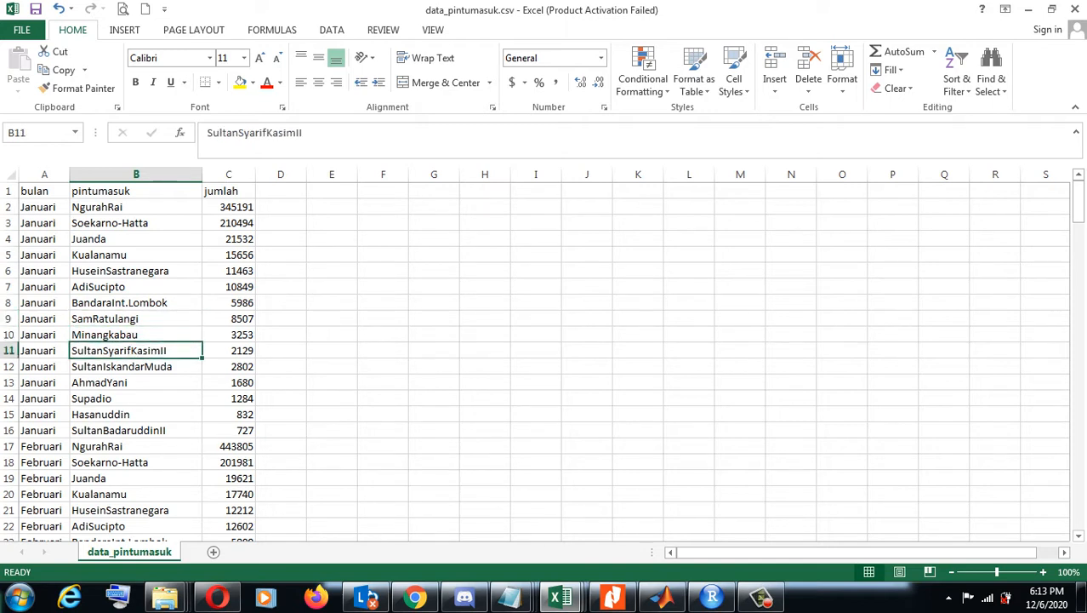
key(Down)
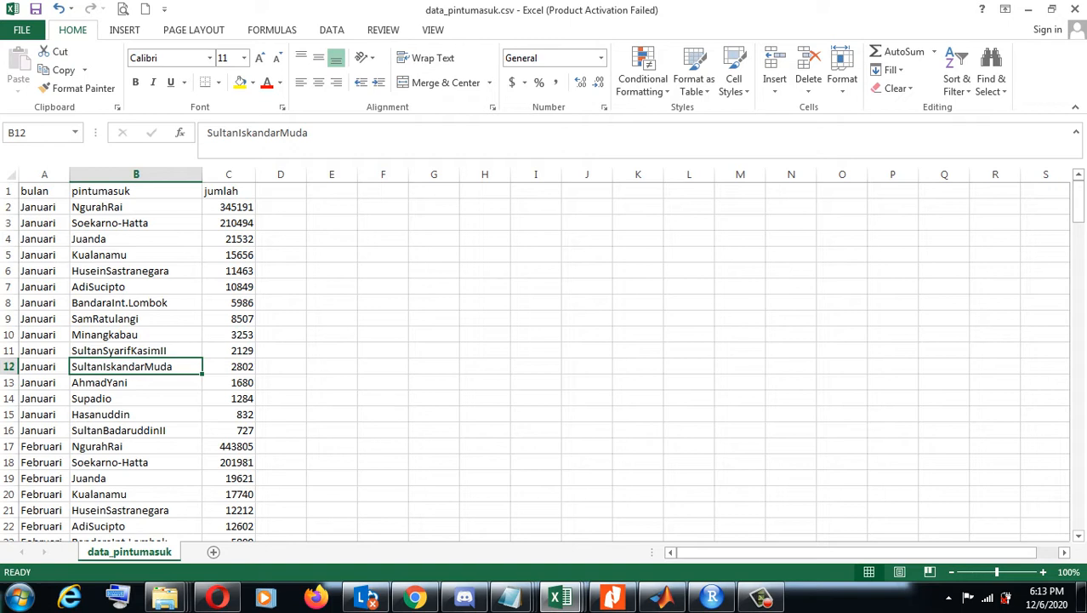
click(136, 382)
click(136, 398)
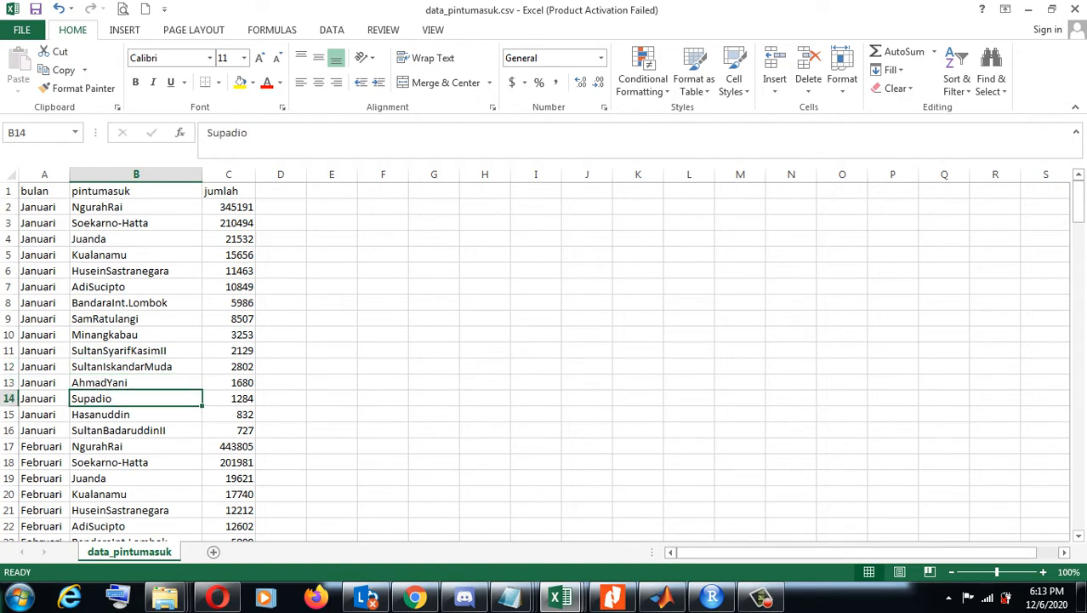
key(Down)
key(Down)
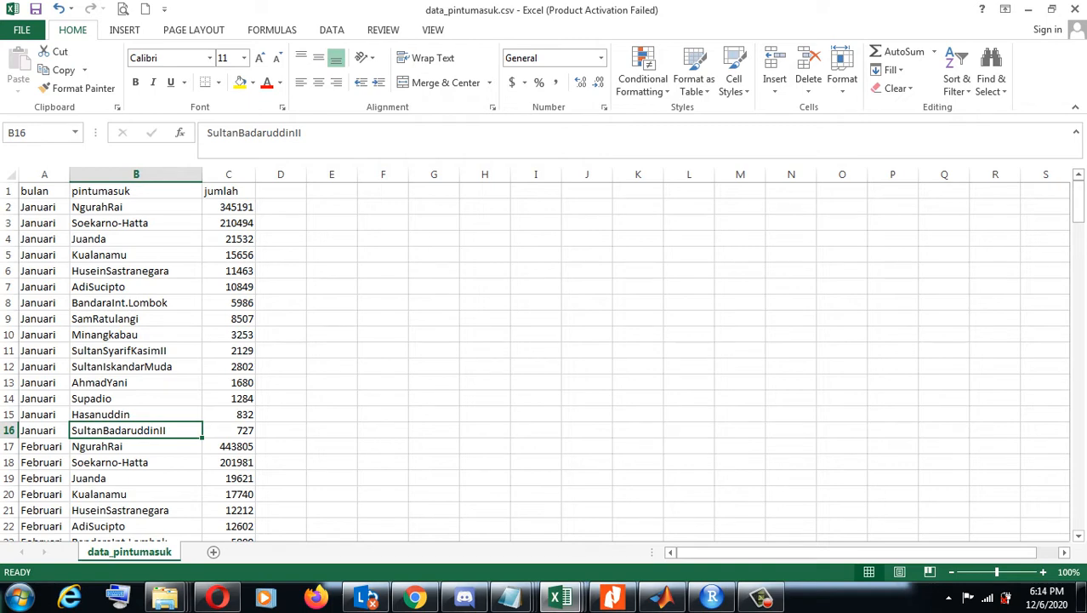
Step: Check the restructuring notes in the untitled Notepad document and return to the data_pintumasuk.csv workbook
click(511, 597)
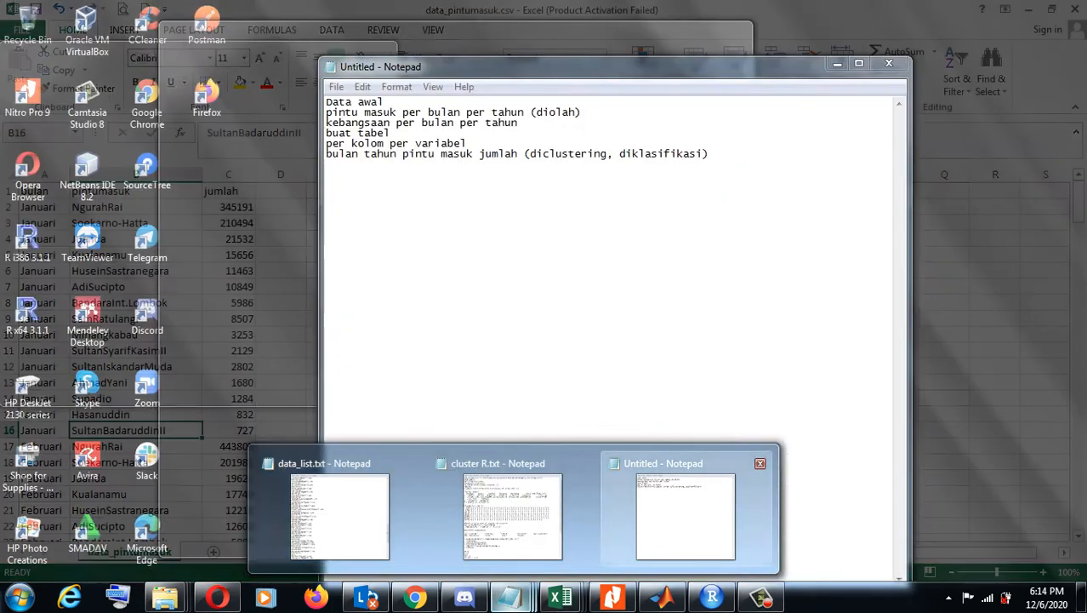
click(692, 512)
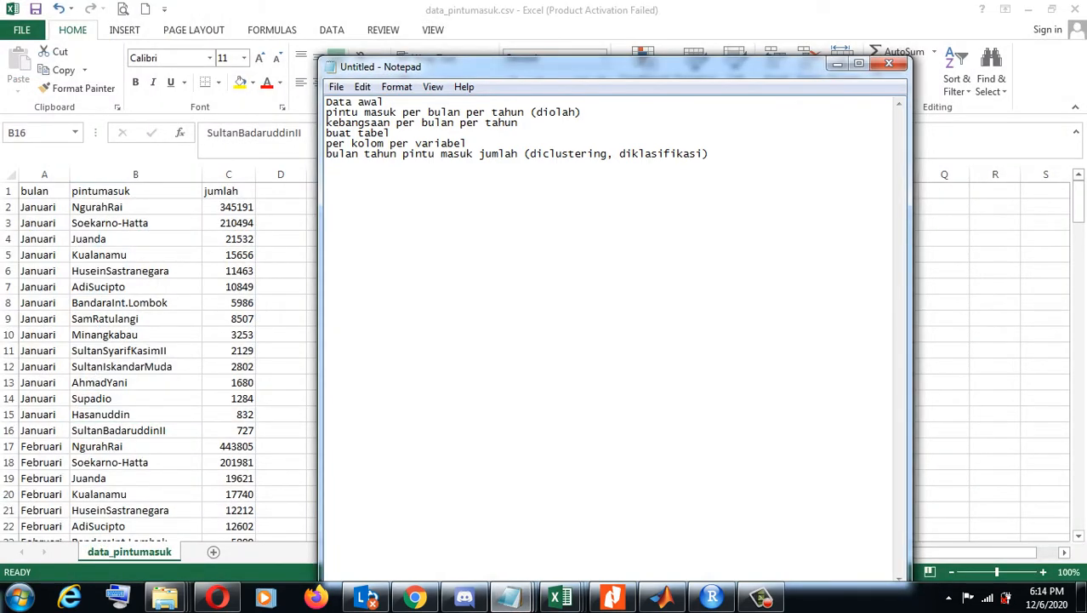
key(alt+Tab)
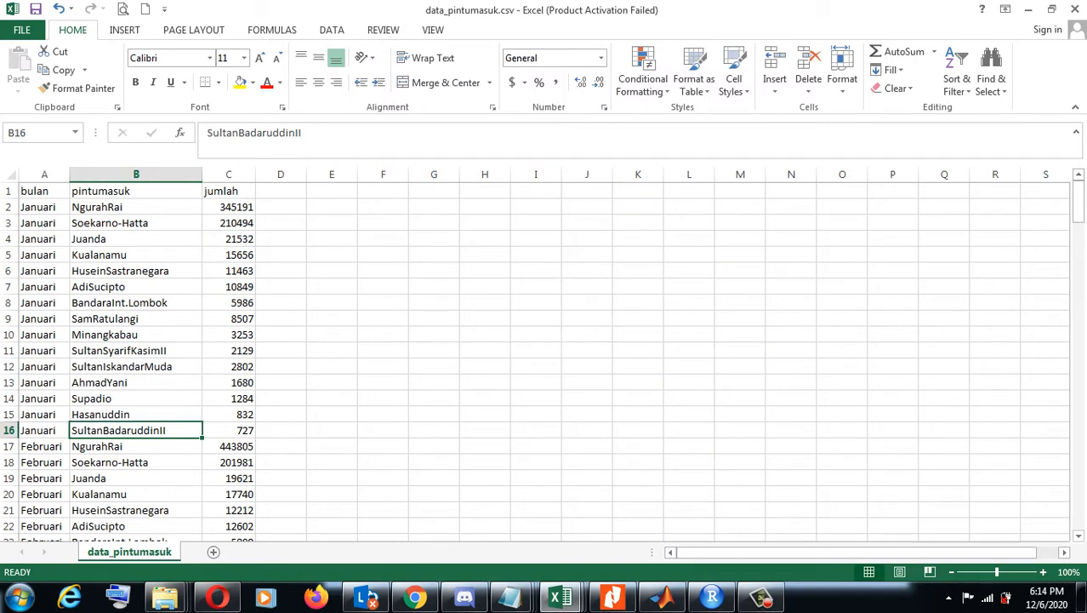
mouse_move(1079, 202)
mouse_down()
mouse_move(1078, 508)
mouse_move(1079, 201)
mouse_up()
Step: Calculate the number of months times entry points in cell E1 with the formula =12*15
click(332, 190)
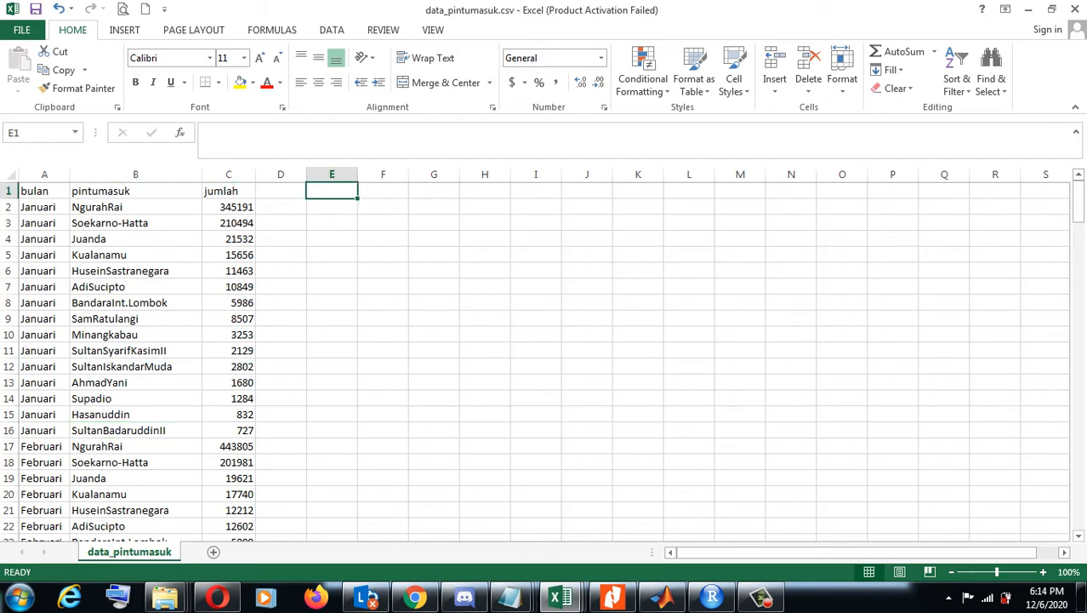
text(12)
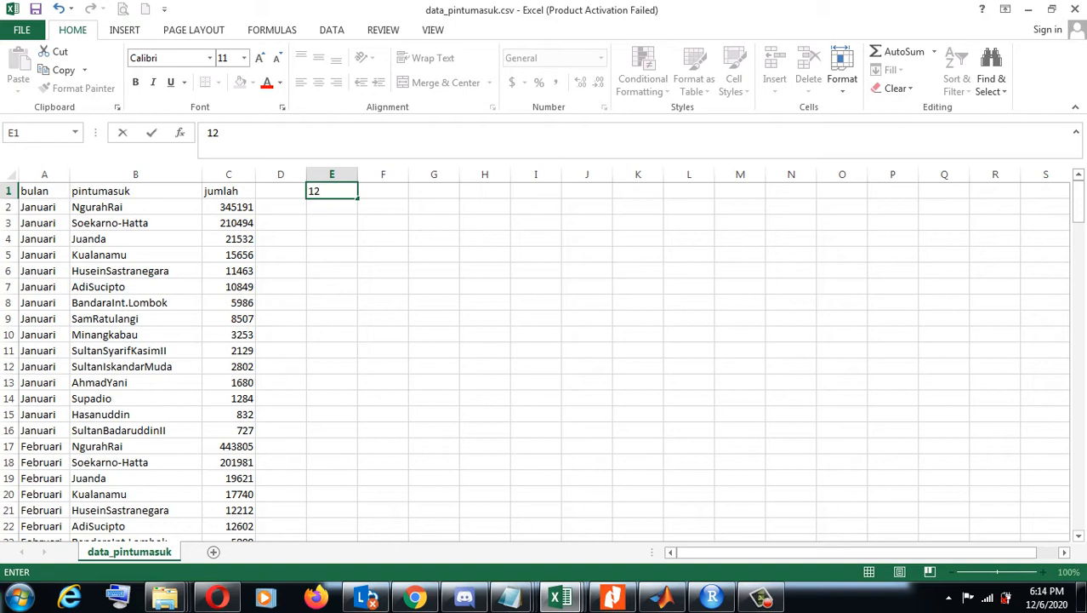
text(*15)
key(Return)
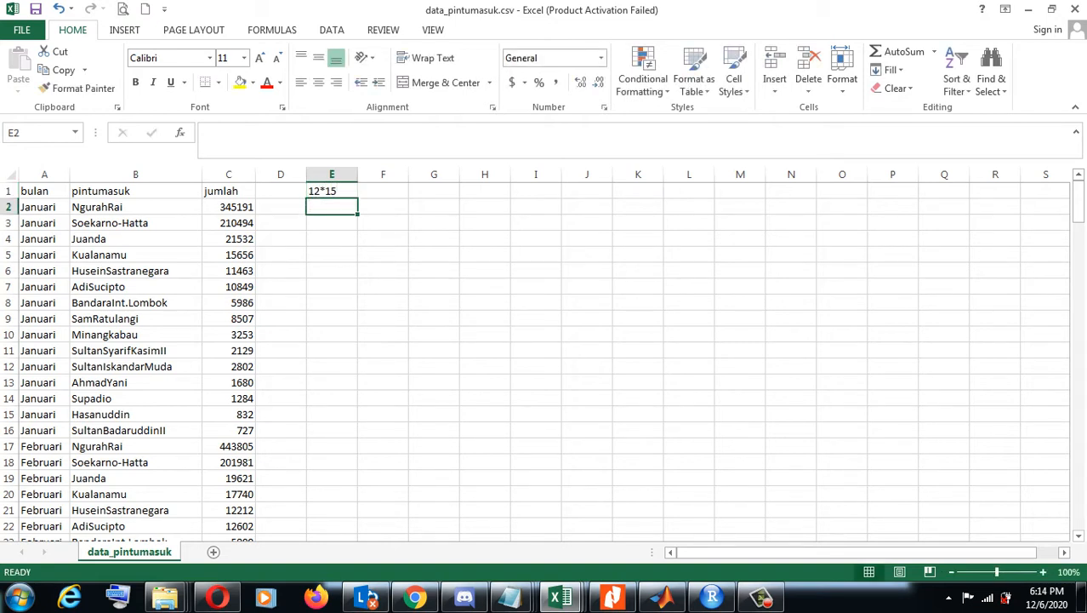
key(Up)
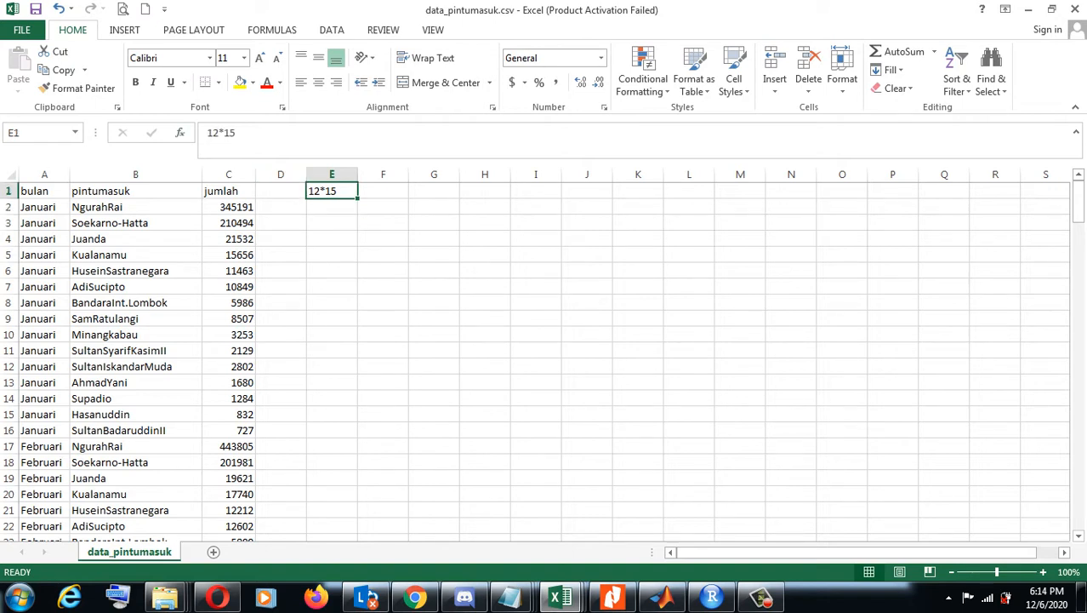
click(209, 133)
text(=)
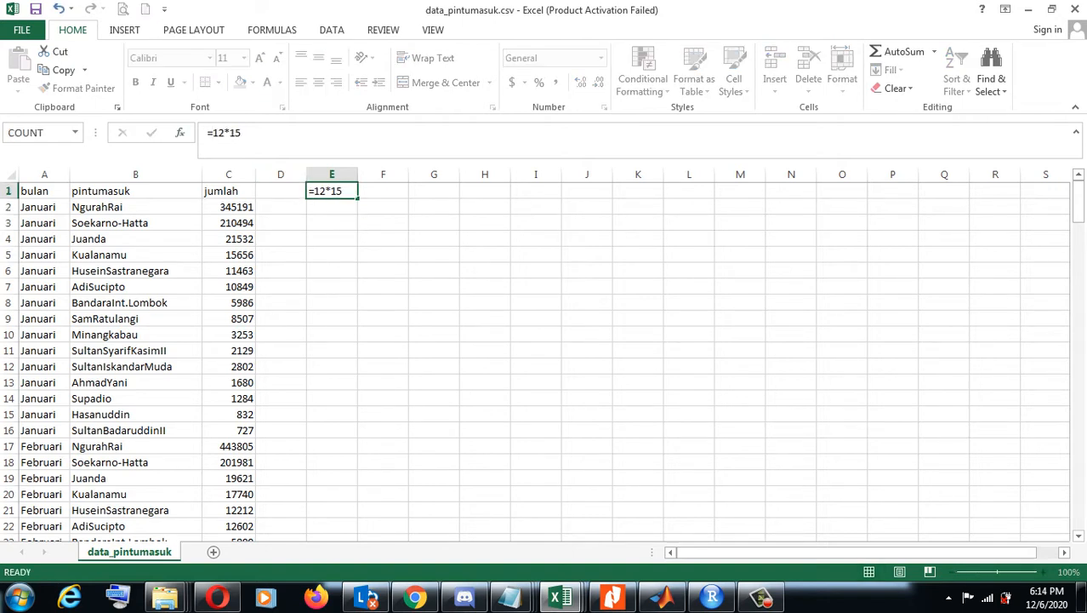
key(Return)
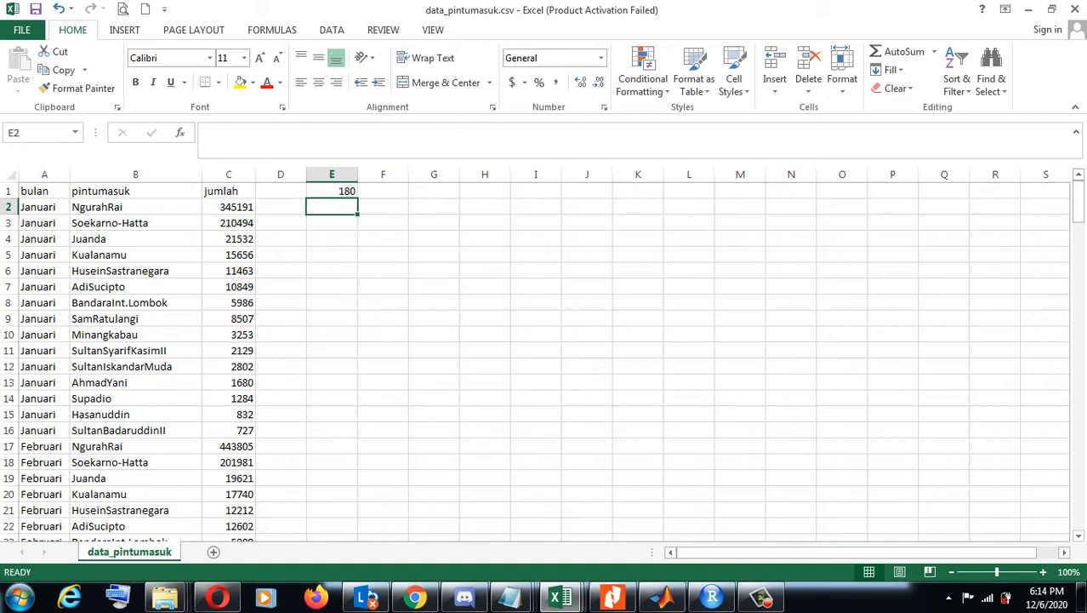
Step: Switch to the untitled Notepad document and replace "diklasifikasi" with "diprediksi" in the final note line
mouse_move(510, 598)
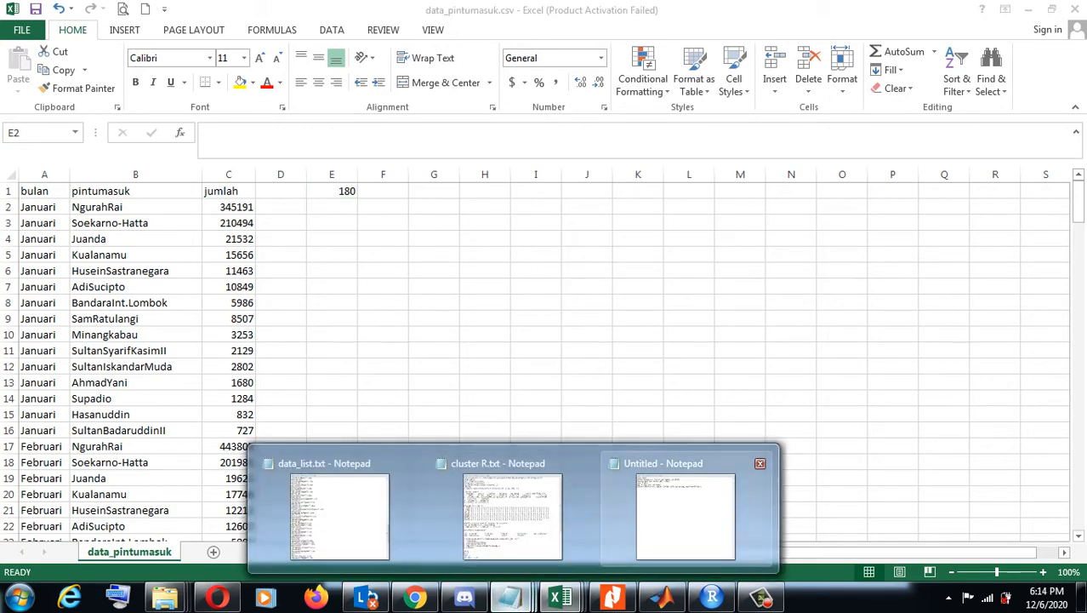
click(686, 490)
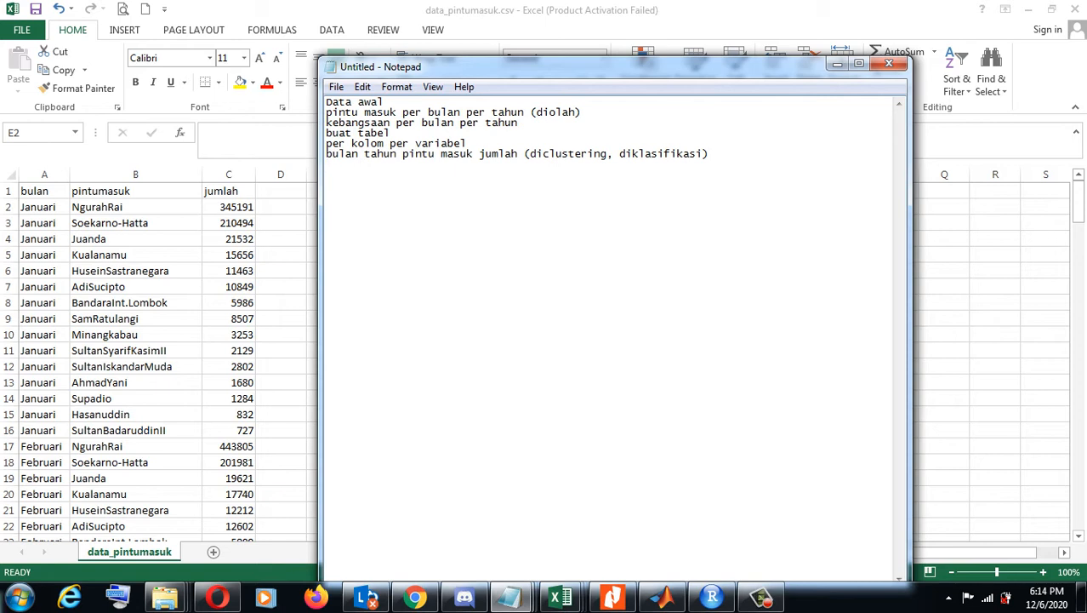
key(shift+Left)
key(shift+Left)
key(shift+Left)
key(shift+Left)
key(shift+Left)
key(shift+Left)
key(shift+Left)
key(shift+Left)
key(shift+Left)
key(shift+Left)
key(shift+Left)
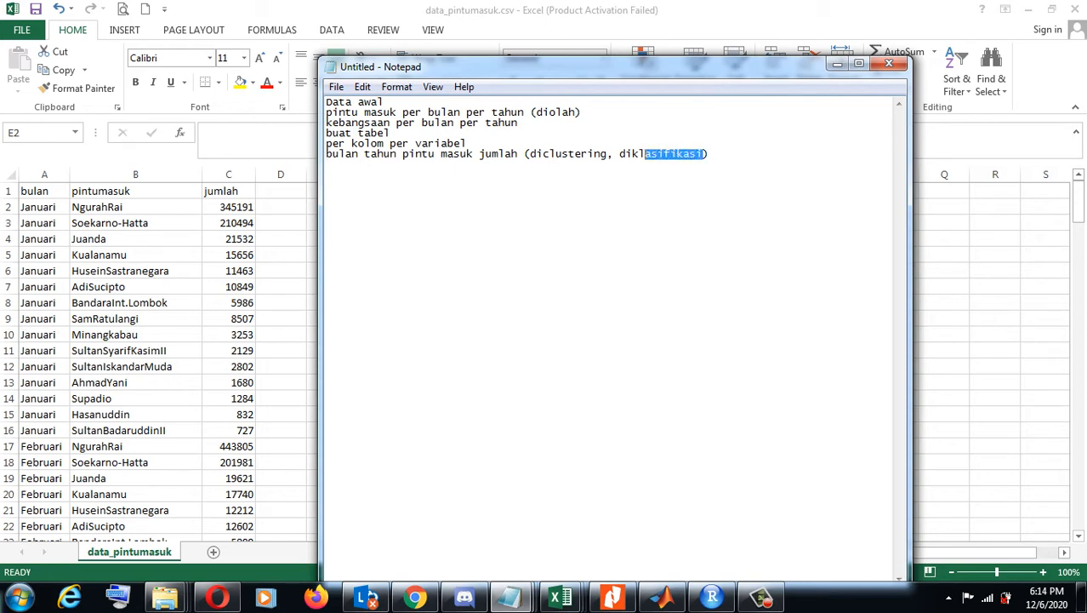
text(prediksi)
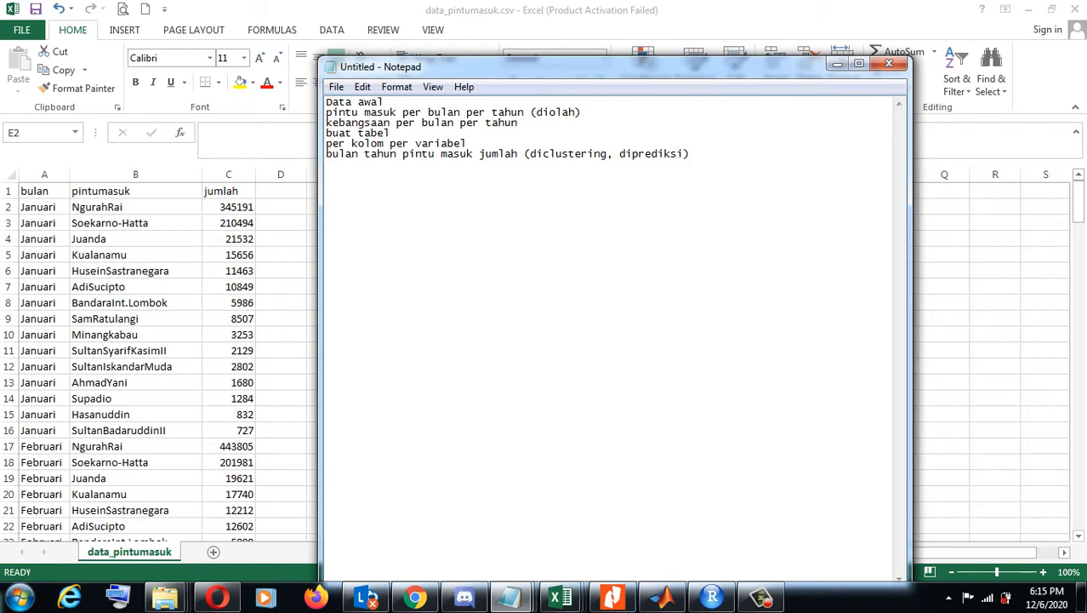
Step: Add the line "cluster" to the notes and select the bulan, pintumasuk and jumlah headers in the Excel workbook
text(cluster)
key(alt+Tab)
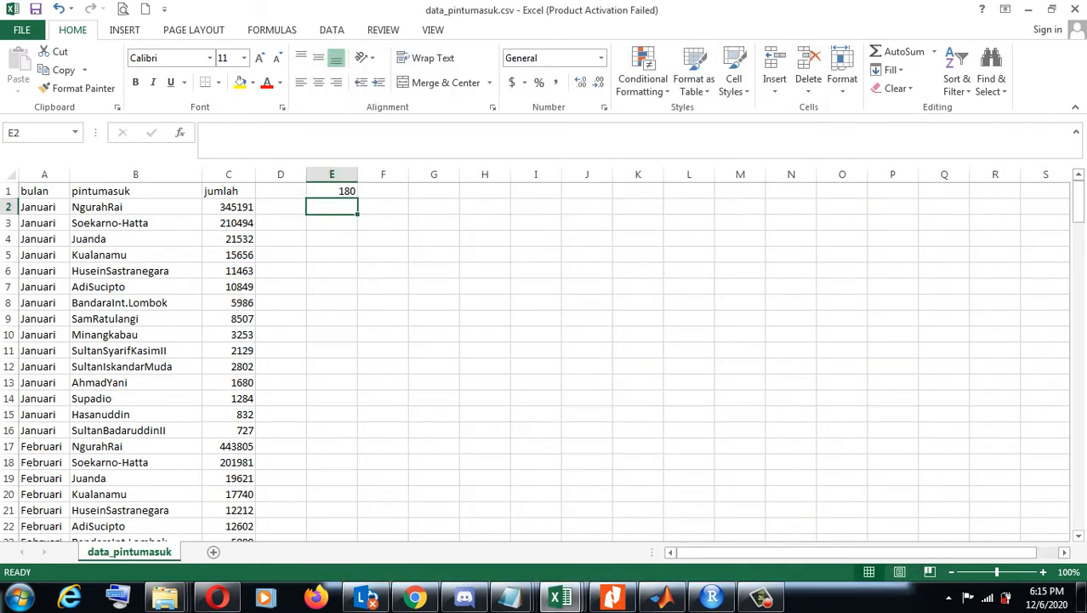
drag(38, 190, 228, 191)
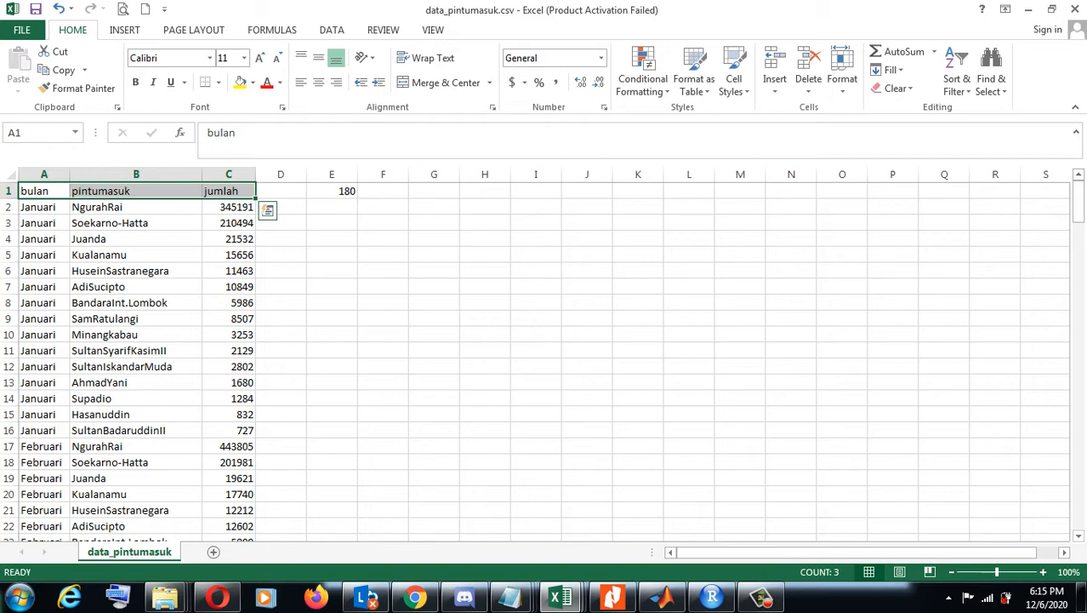
Step: Return to the Notepad notes and add the line "bulan pintu masuk jumlah (variabel input)" below "cluster"
click(508, 598)
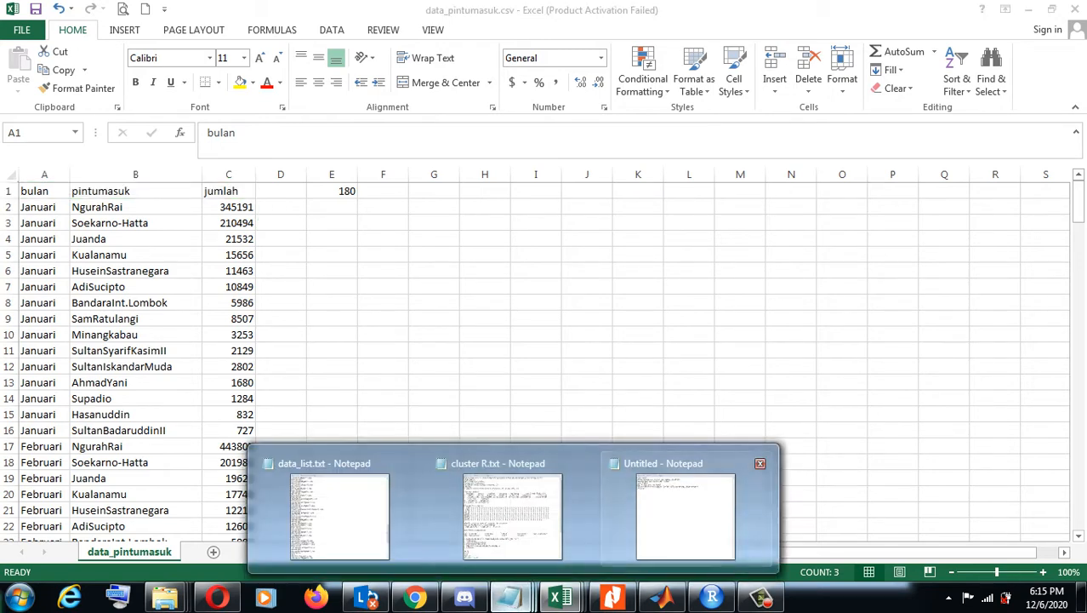
click(685, 510)
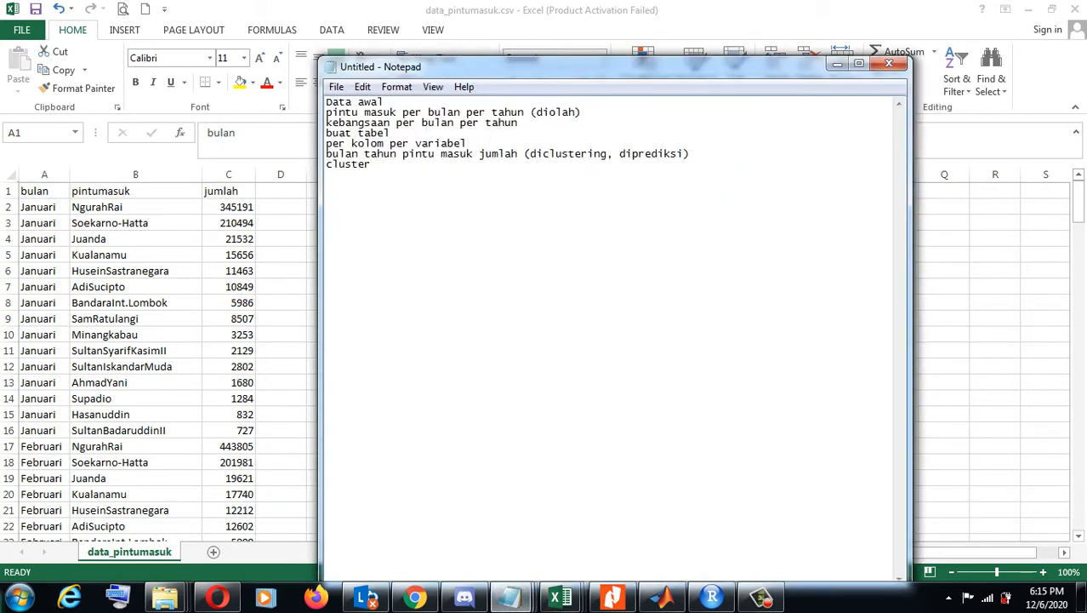
text(bulan pintu masuk )
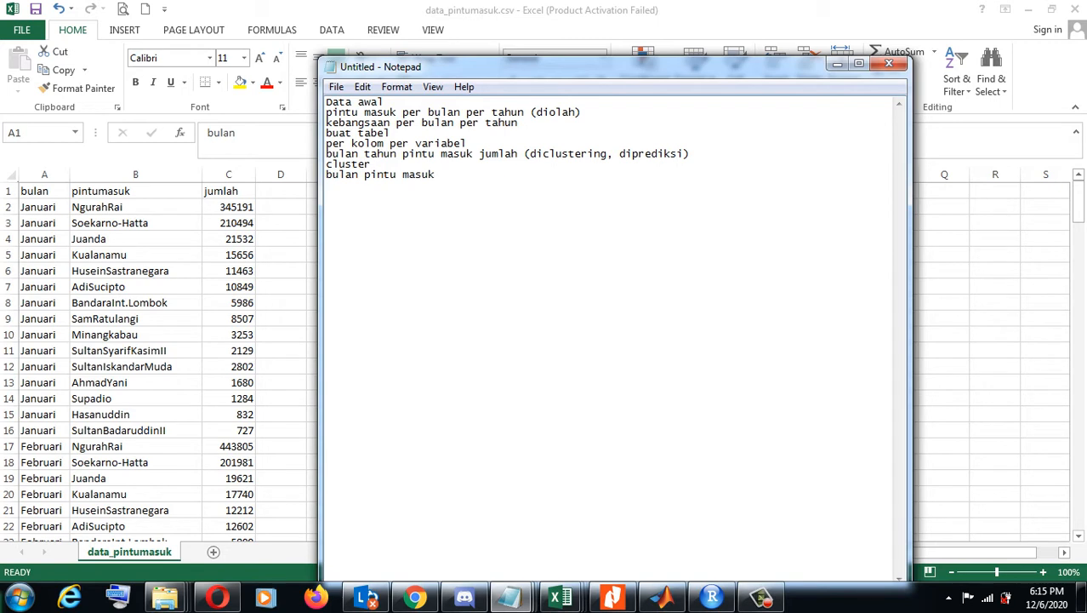
text(jumlah (variabel in)
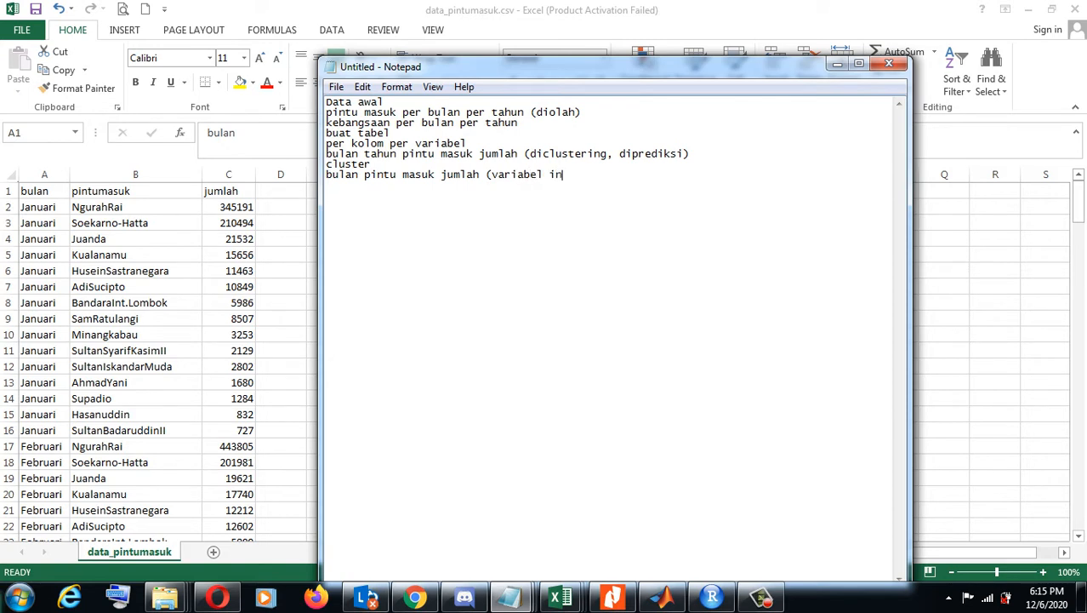
text(put))
Step: Add the line "tentukan jumlah cluster 3 (sedikit, sedang, banyak)" to the notes
key(Return)
text(tentukan jumlah clu)
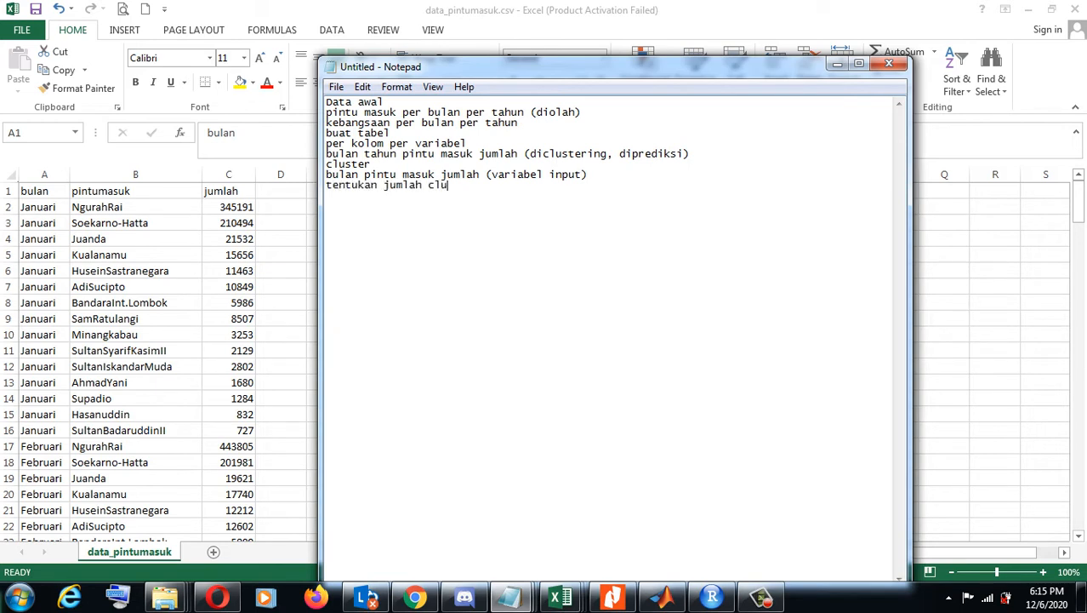
text(ster 3  (sedikit, sedang, banyak))
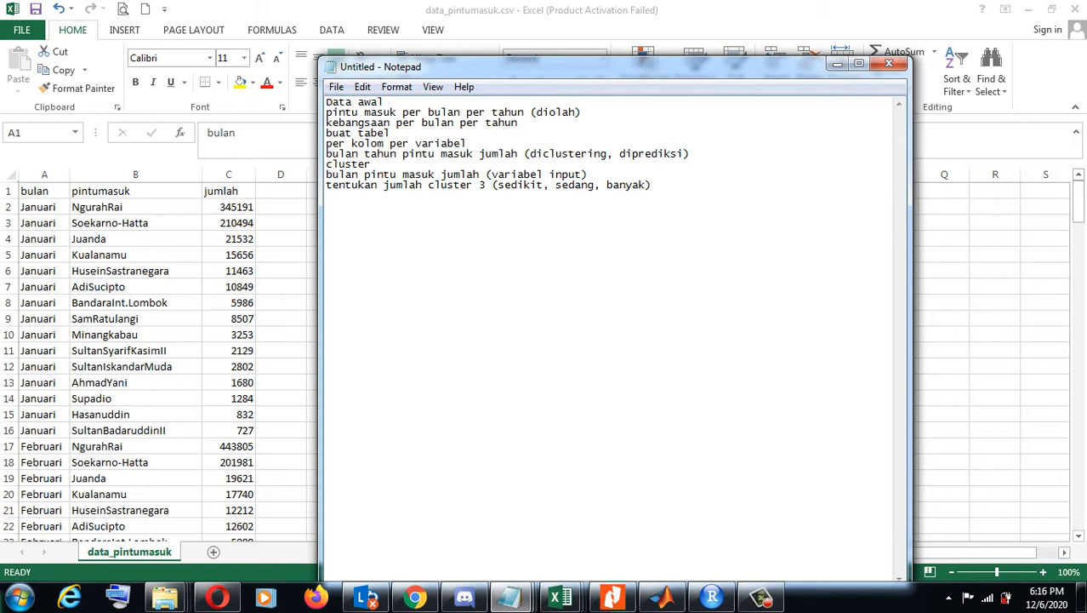
Step: Add the line "inputan angka" to the notes and switch back to the data_pintumasuk.csv workbook in Excel
key(Return)
text(inputan angka)
key(alt+Tab)
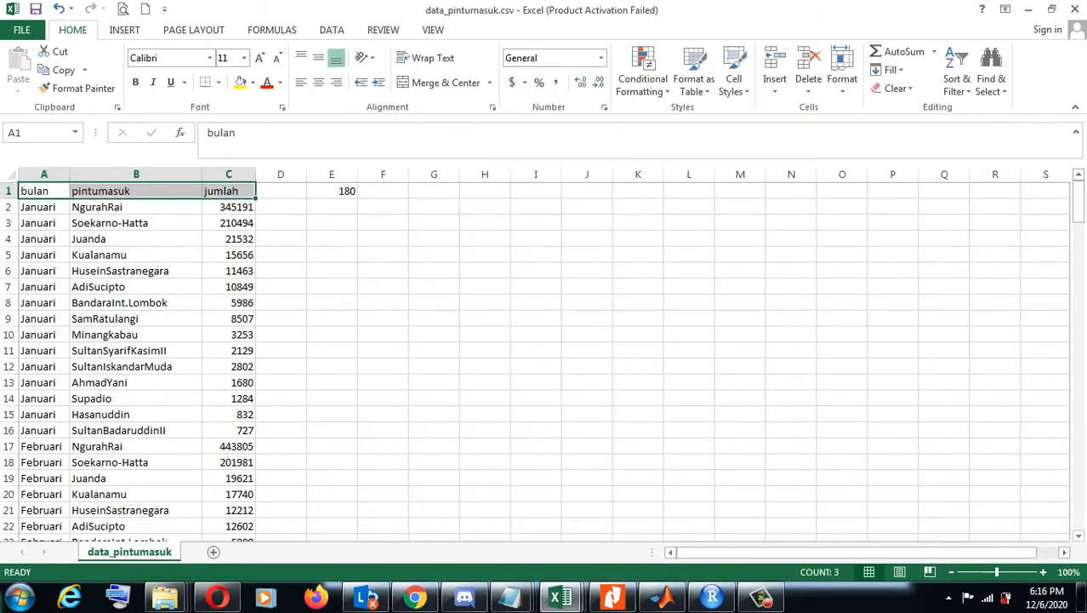
Step: Copy the bulan, pintumasuk and jumlah table in A1:C181 and paste the copy starting at G1
click(44, 207)
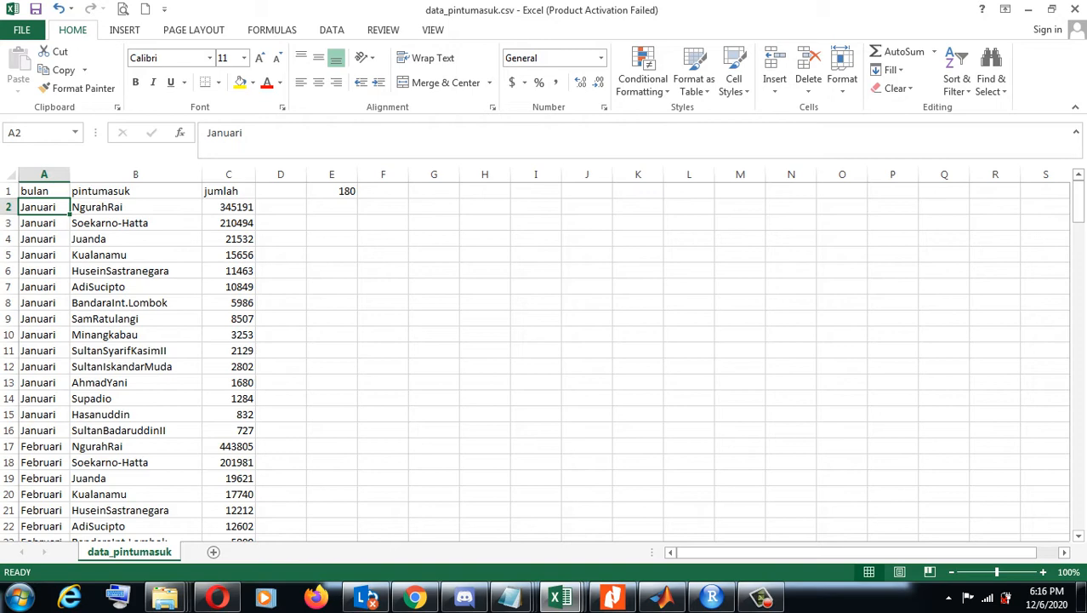
drag(44, 191, 228, 207)
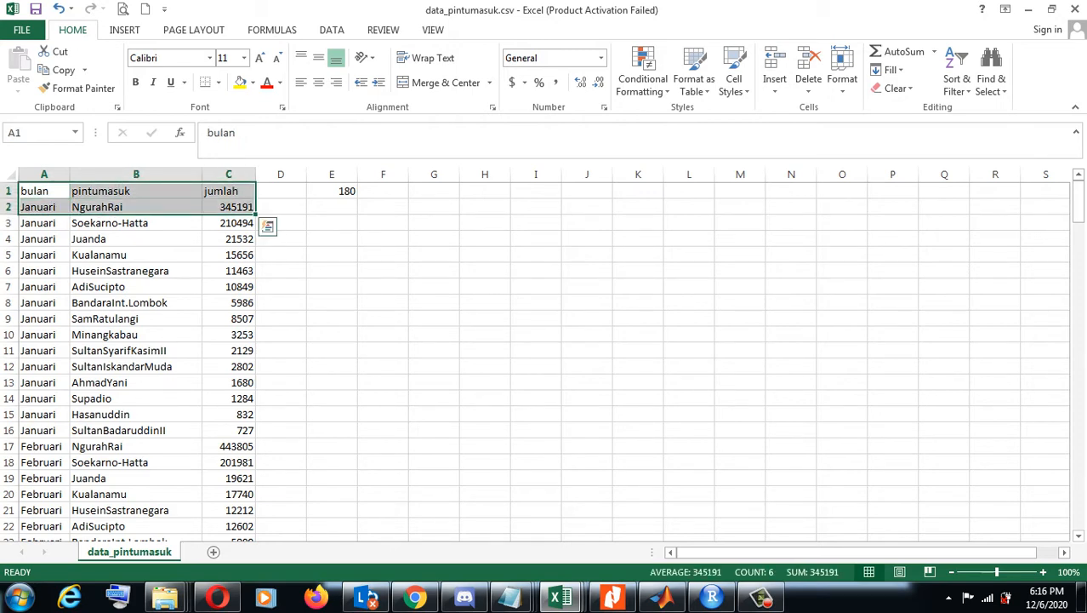
key(End)
key(shift+Down)
key(ctrl+c)
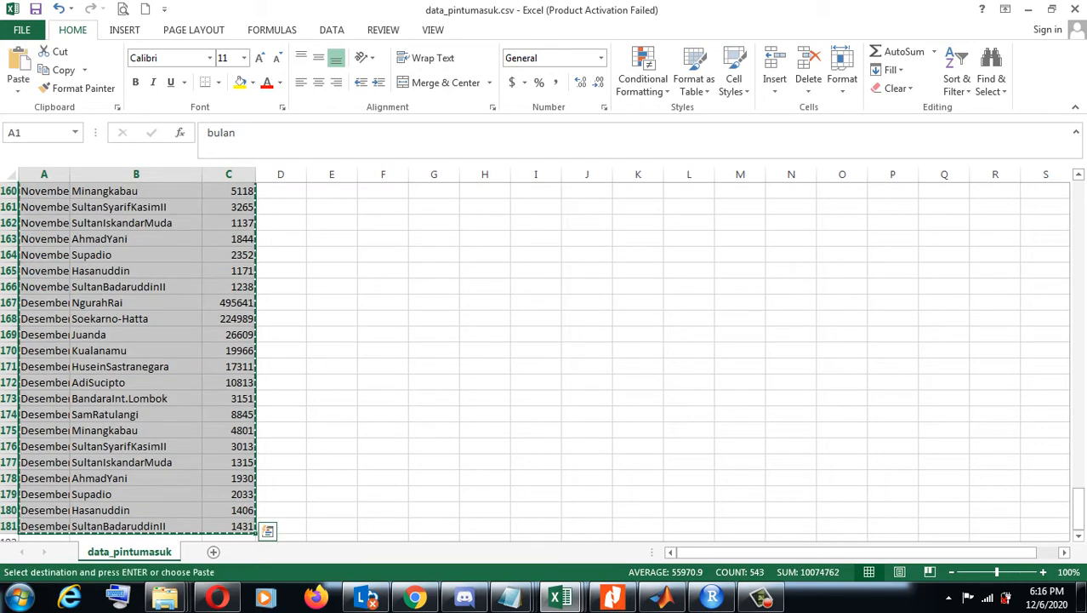
drag(1078, 508, 1079, 183)
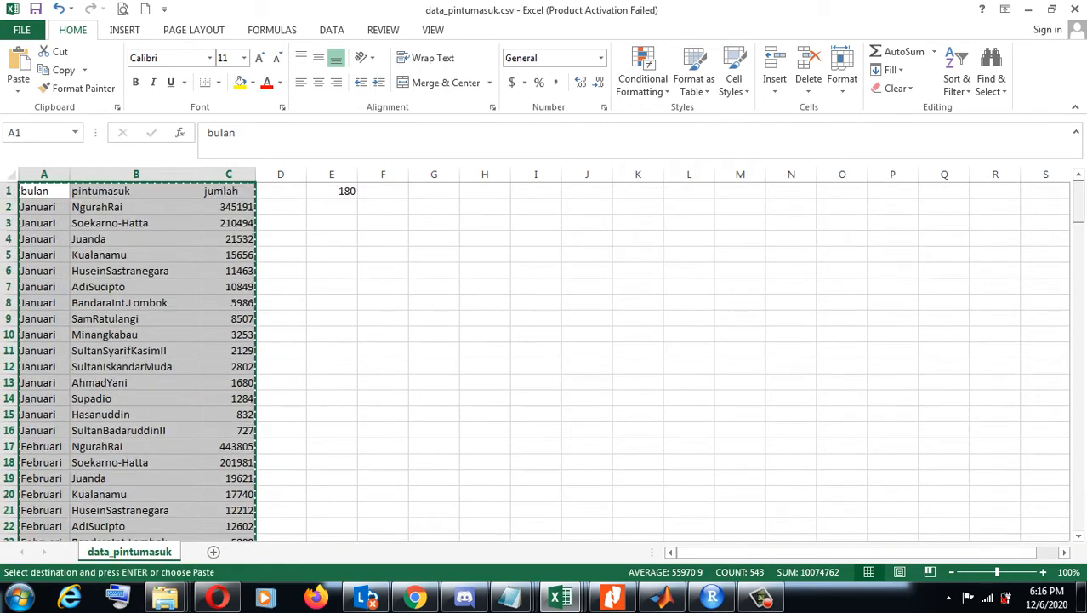
click(433, 192)
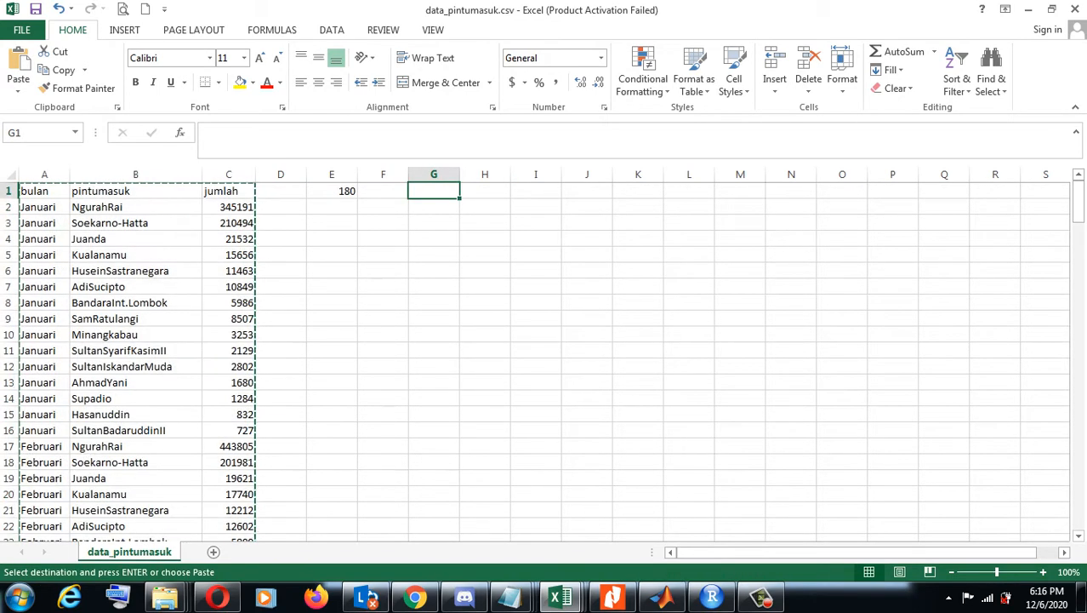
key(ctrl+v)
Step: Replace the Januari entries in the copied bulan column, G2:G16, with the number 1
click(433, 207)
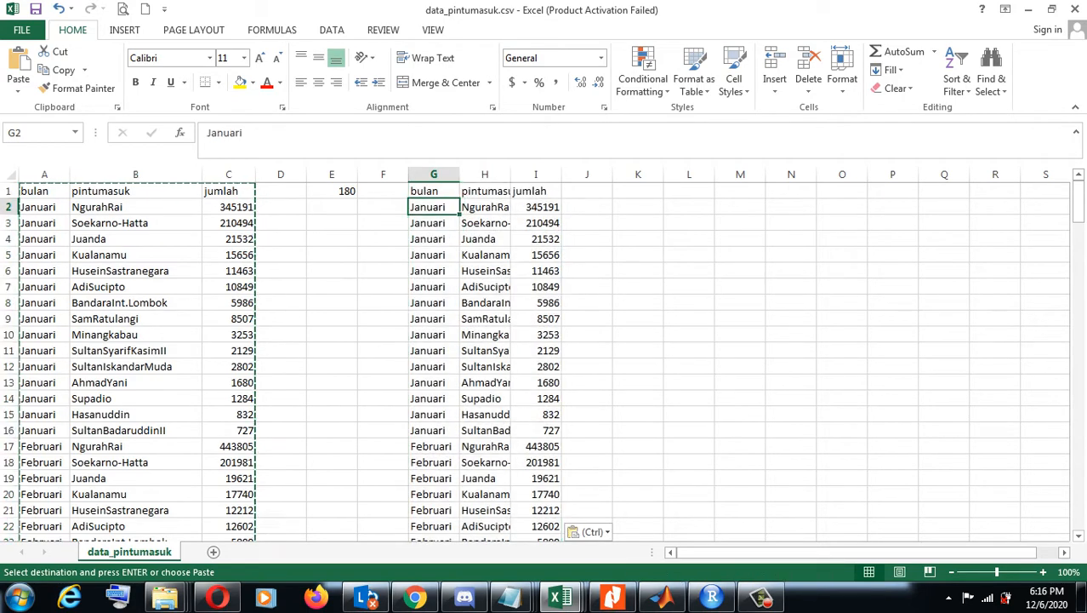
text(1)
key(Return)
text(1)
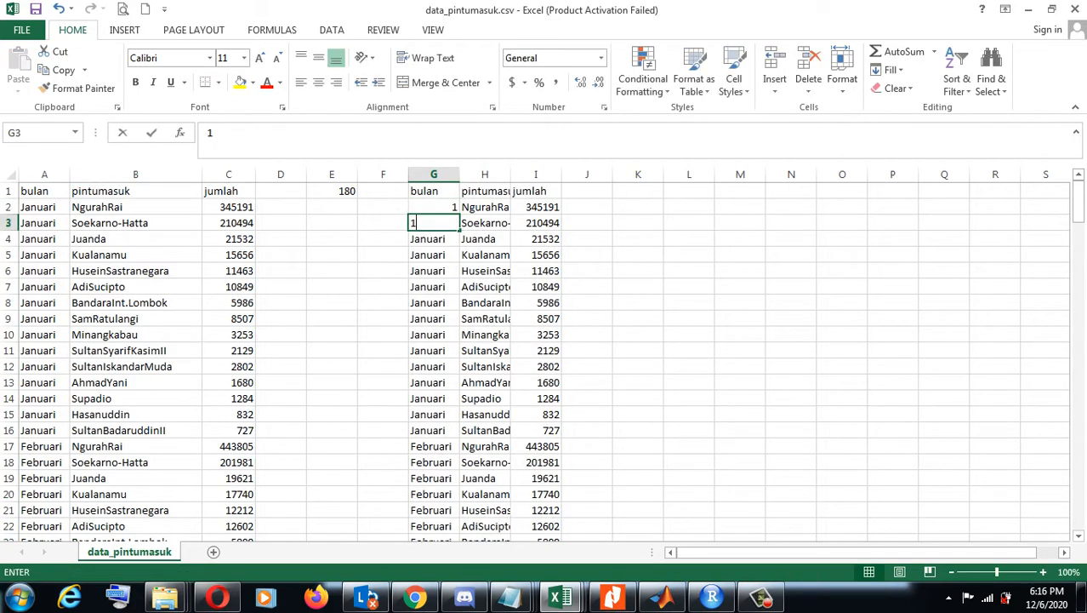
key(Return)
text(1)
key(Return)
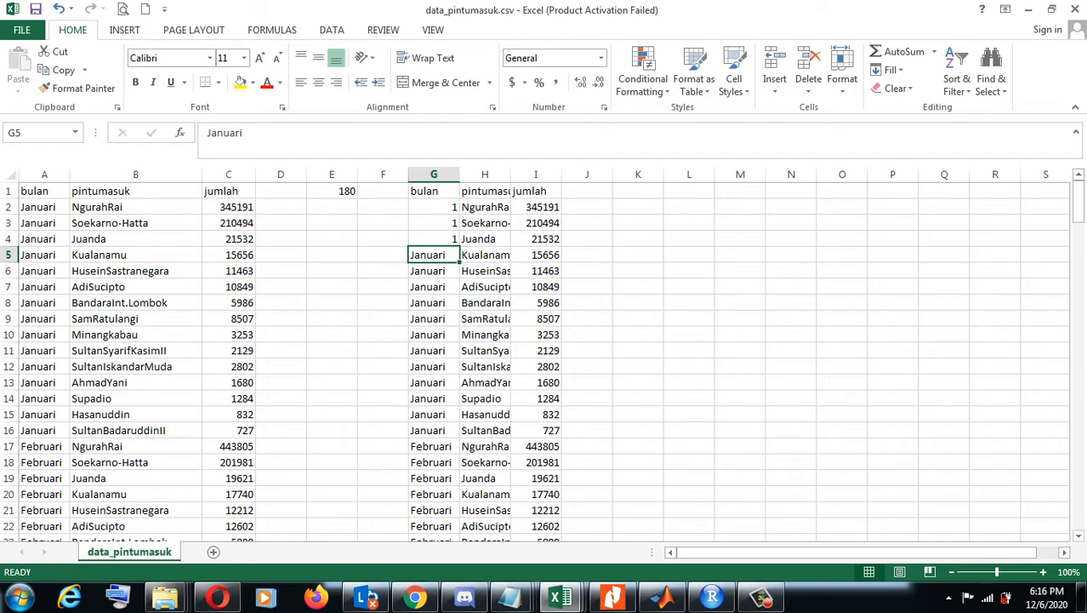
drag(434, 207, 466, 430)
Step: Replace the Februari entries in the copied bulan column, G17:G31, with the number 2
click(434, 445)
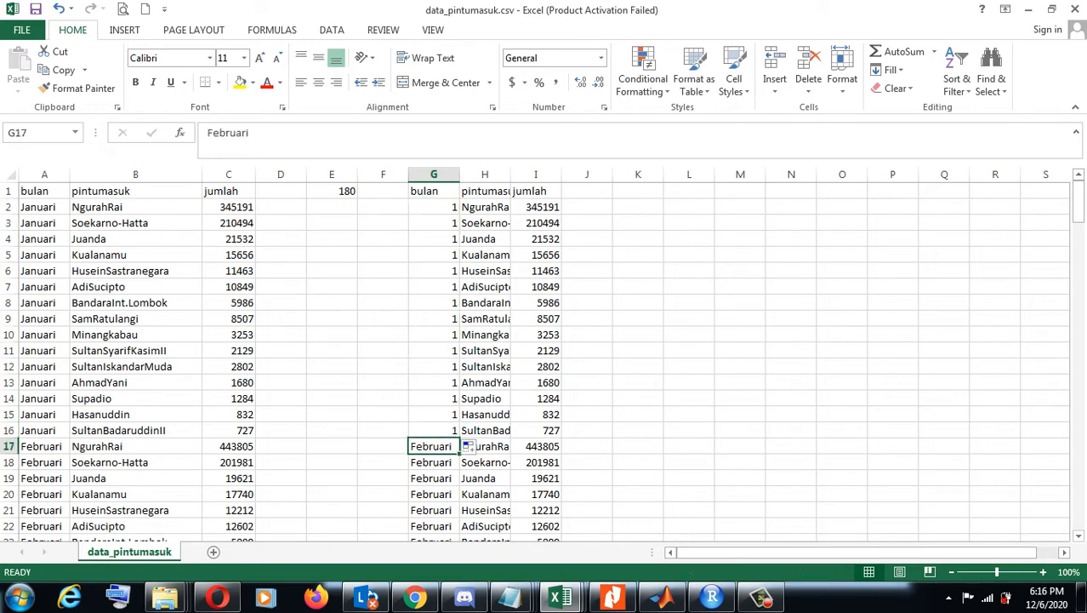
text(2)
key(Return)
text(2)
key(Return)
drag(434, 446, 460, 469)
Step: Replace the Maret entries in the copied bulan column, G32:G46, with the number 3
click(434, 478)
text(3)
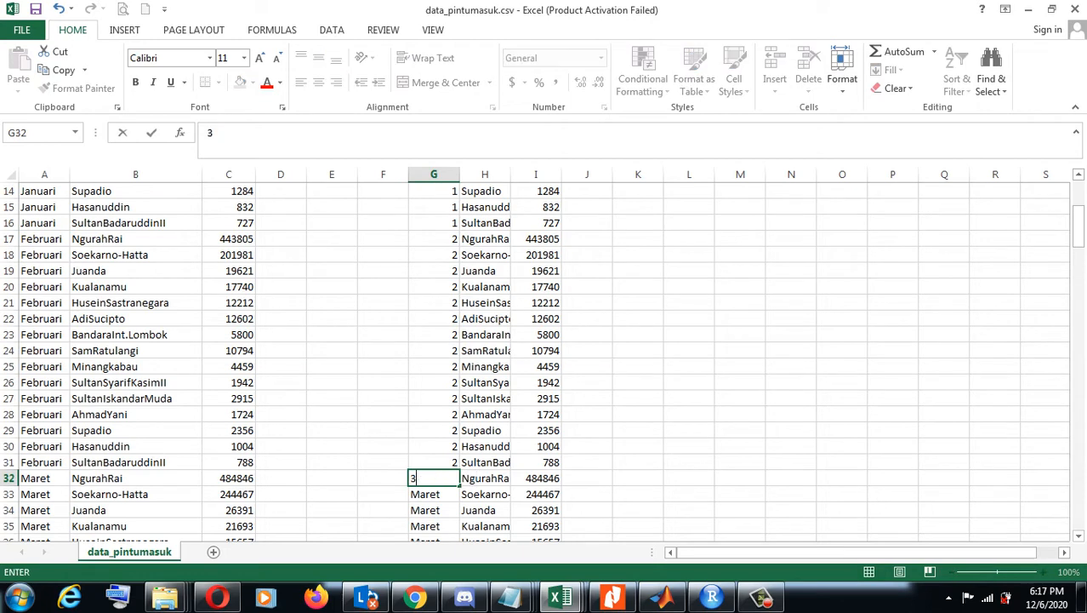
key(Return)
text(3)
key(Return)
drag(434, 478, 467, 446)
Step: Replace the April entries in the copied bulan column, G47:G61, with the number 4
click(434, 478)
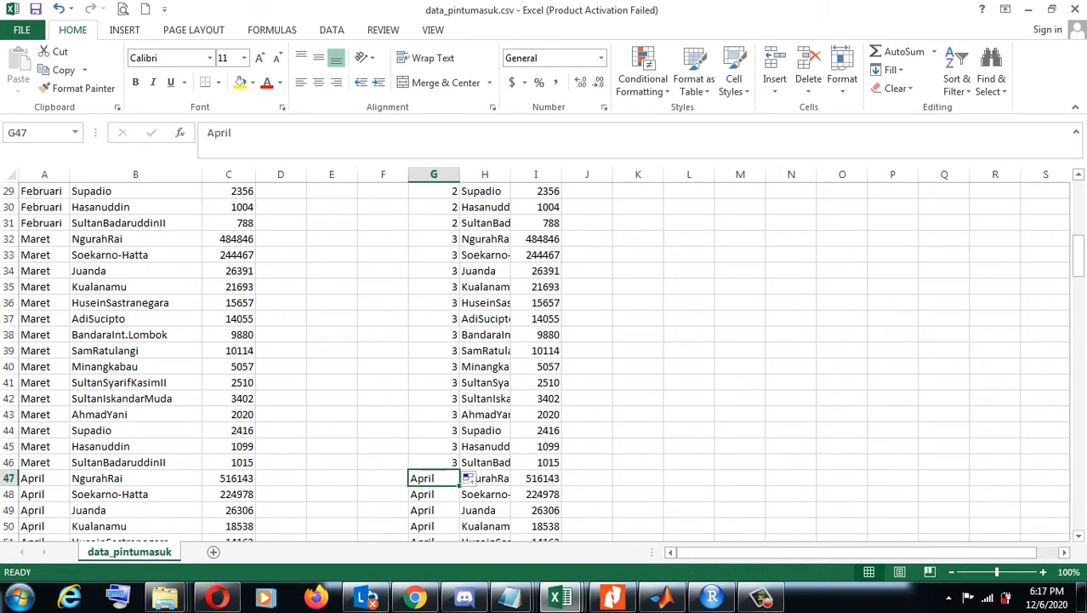
text(4)
key(Return)
text(4)
key(Return)
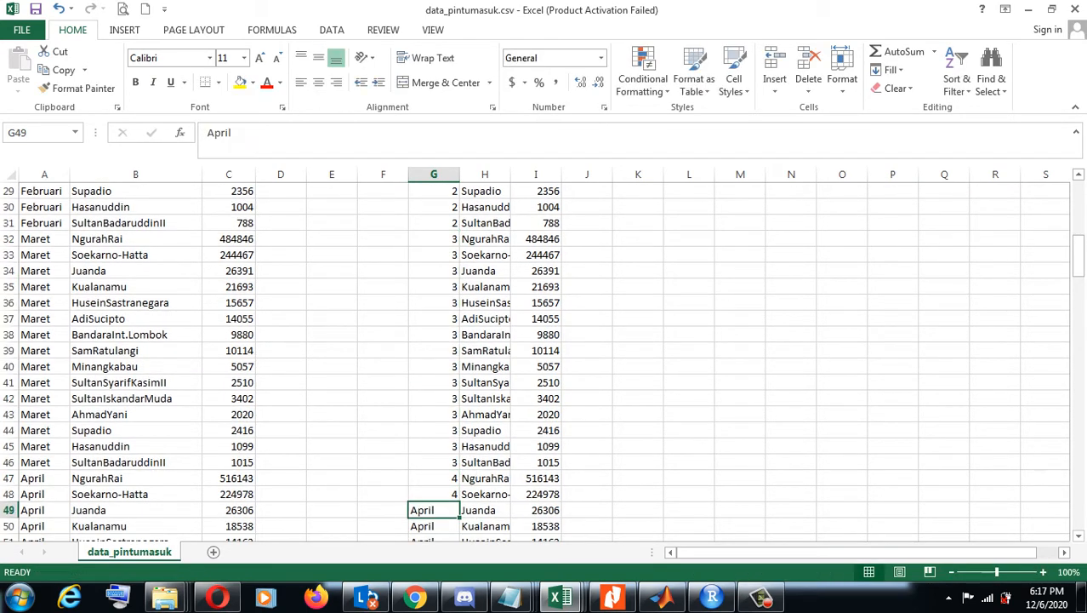
drag(434, 478, 466, 383)
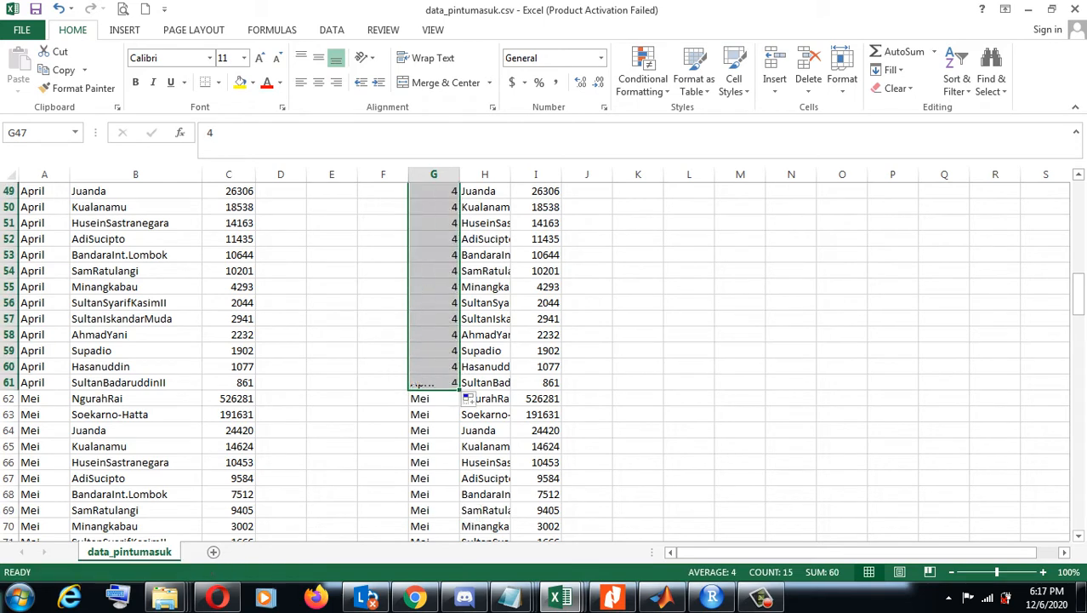
Step: Replace the Mei entries in the copied bulan column, G62:G76, with the number 5
click(430, 398)
text(5)
key(Return)
text(5)
key(Return)
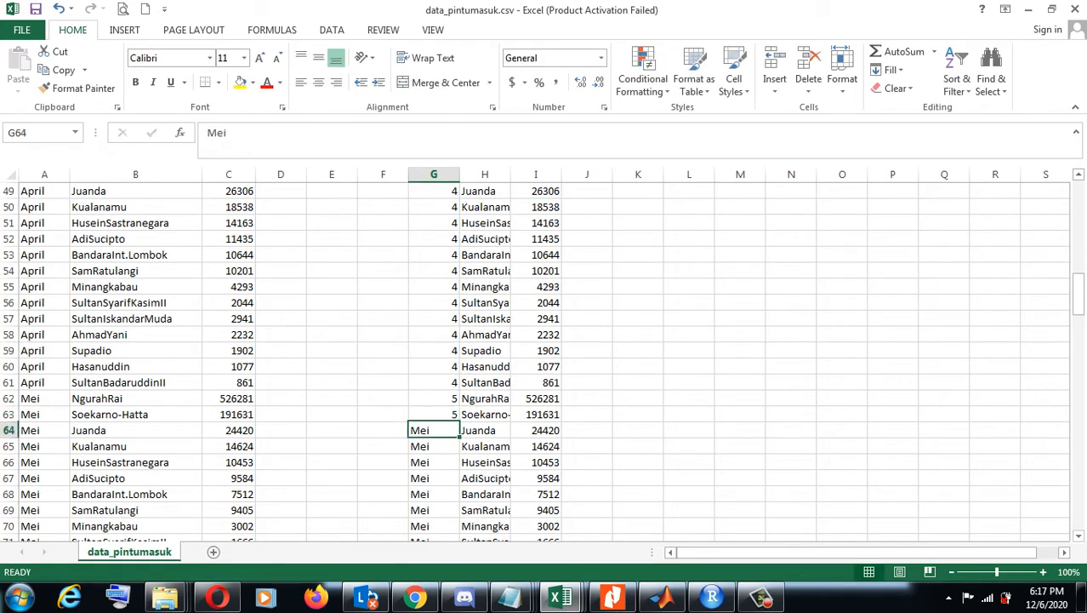
click(434, 398)
drag(434, 398, 460, 476)
drag(468, 434, 460, 473)
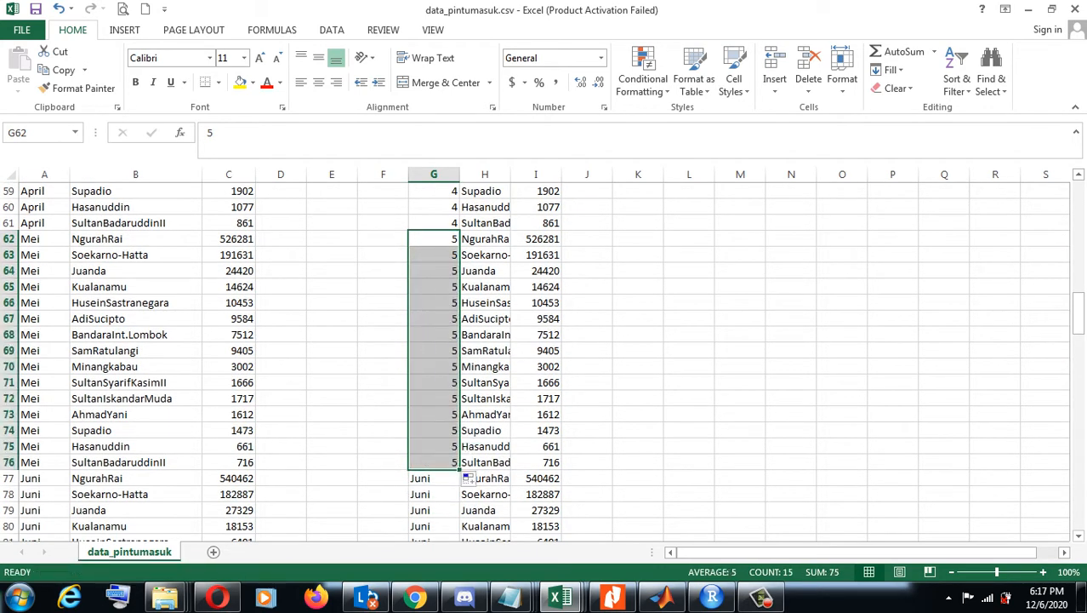
Step: Replace the Juni entries in the copied bulan column, G77:G91, with the number 6
click(434, 478)
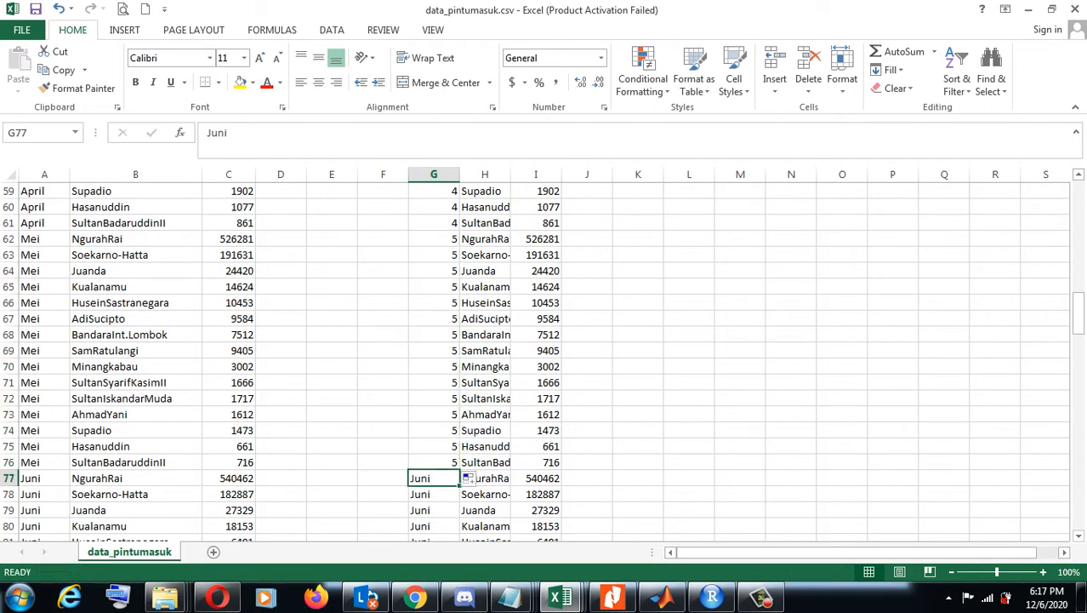
text(6)
key(Return)
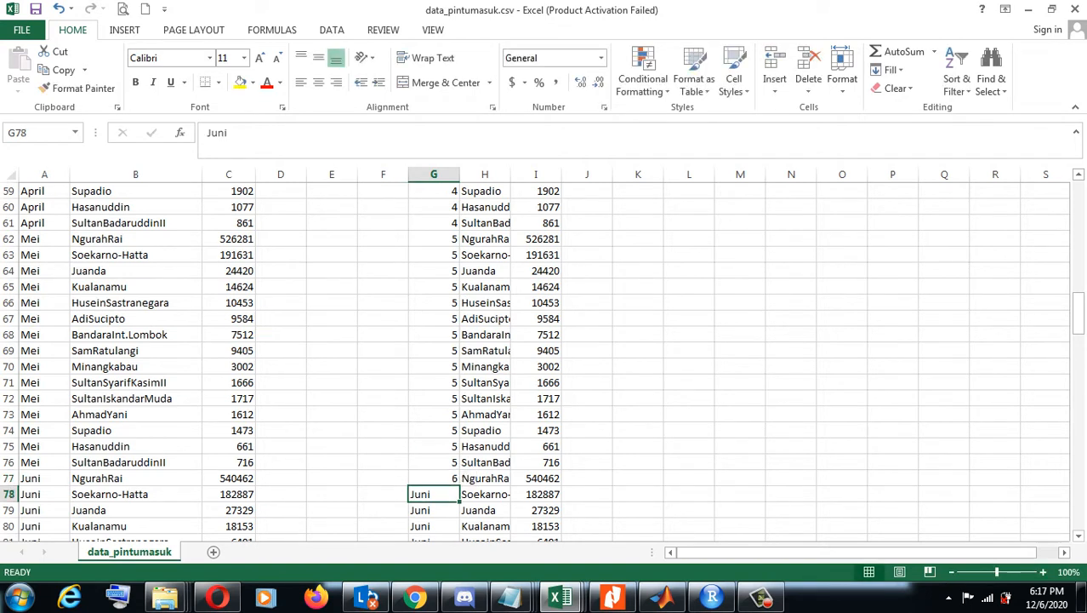
text(6)
key(Return)
drag(434, 478, 459, 341)
mouse_move(465, 255)
mouse_down()
mouse_move(466, 180)
mouse_move(466, 243)
mouse_up()
Step: Replace the Juli entries in the copied bulan column, G92:G106, with the number 7
click(434, 255)
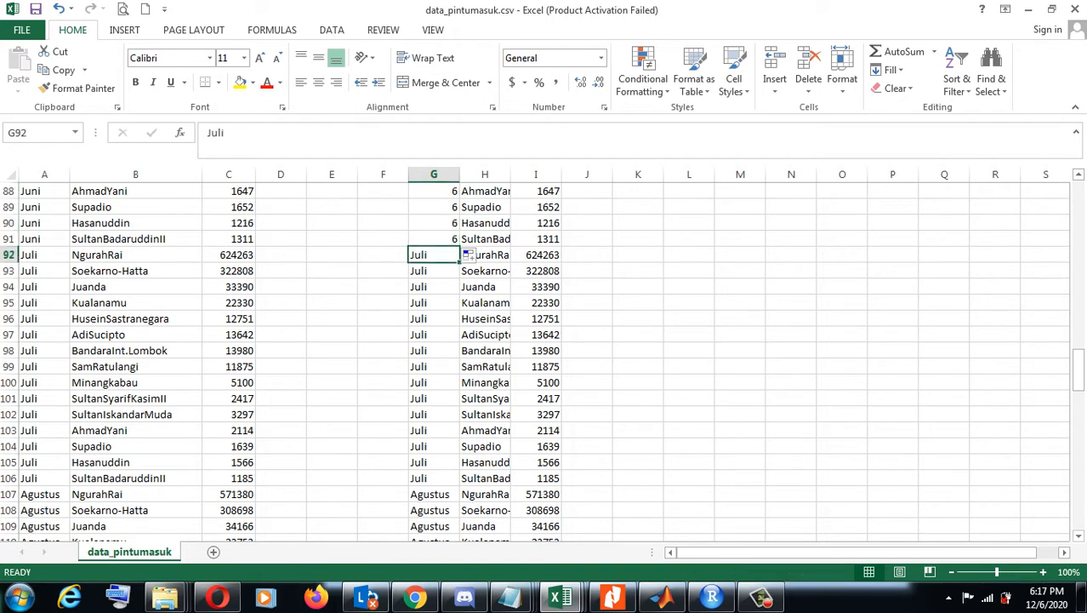
text(7)
key(Return)
text(7)
key(Return)
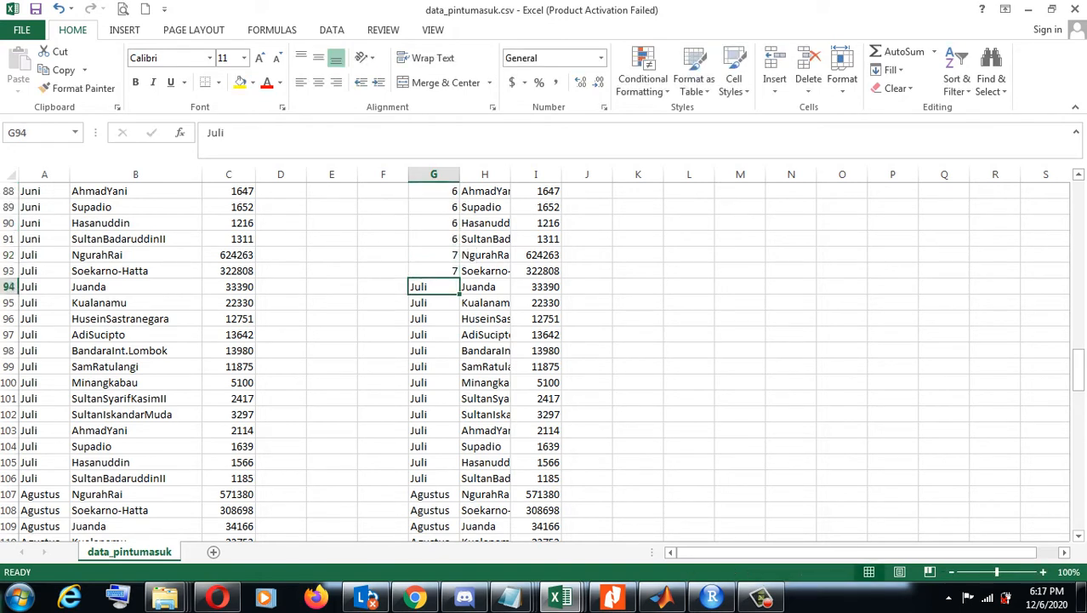
drag(436, 256, 465, 475)
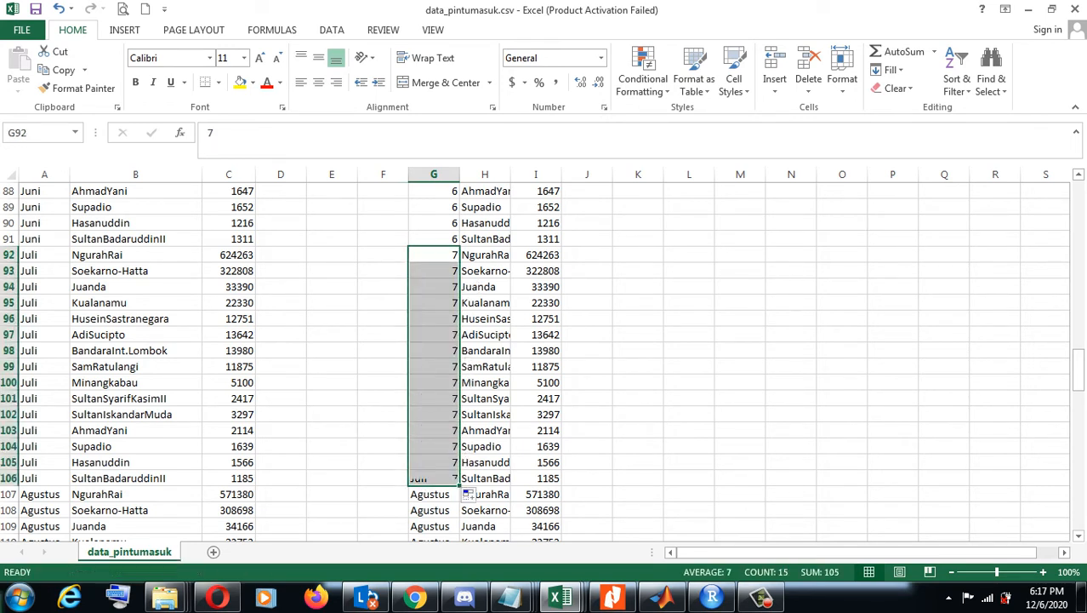
Step: Replace the Agustus entries in the copied bulan column, G107:G121, with the number 8
click(434, 495)
text(8)
key(Return)
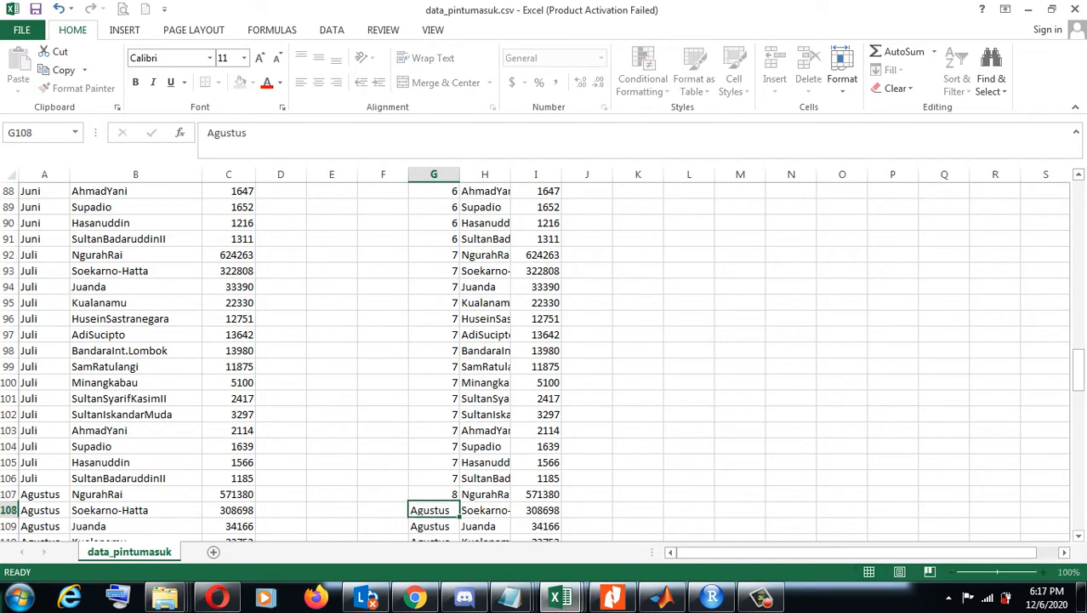
text(8)
key(Return)
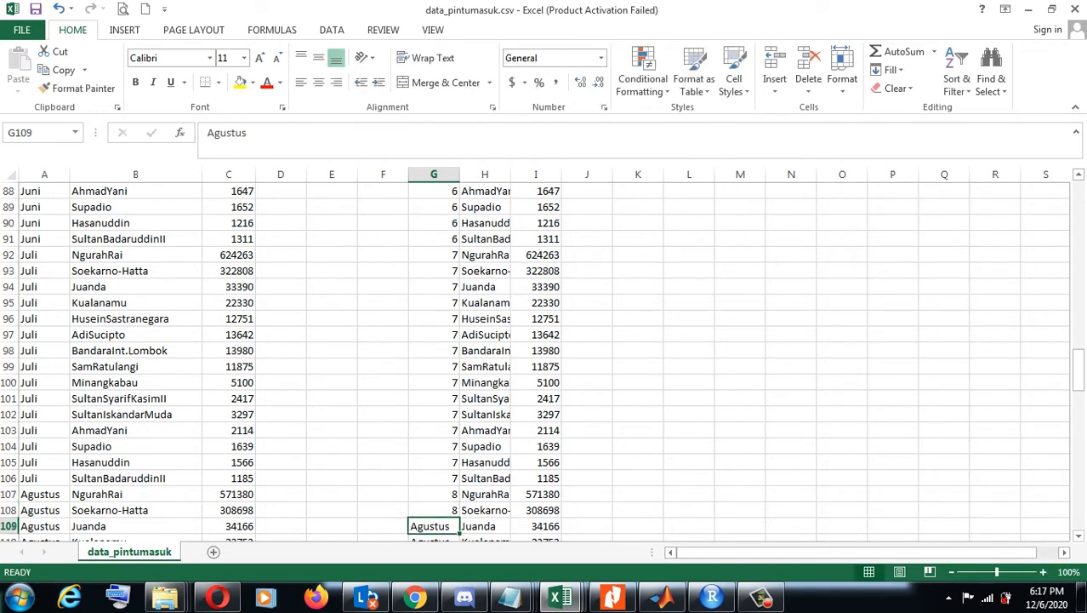
drag(434, 494, 464, 523)
mouse_move(464, 513)
mouse_down()
mouse_move(463, 536)
mouse_move(466, 495)
mouse_up()
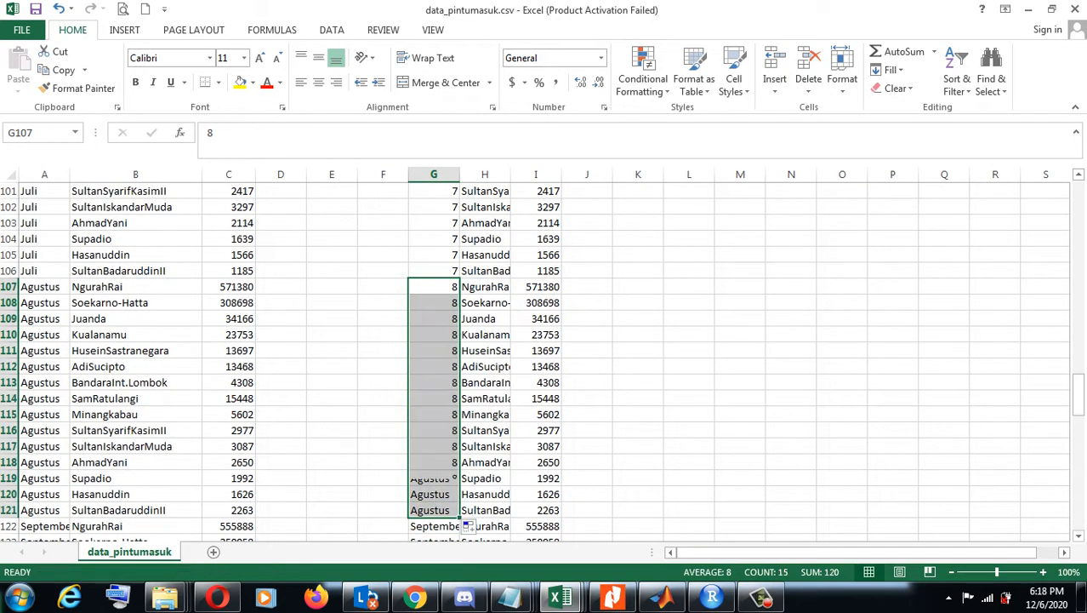
Step: Replace the September entries in the copied bulan column, G122:G136, with the number 9
click(434, 526)
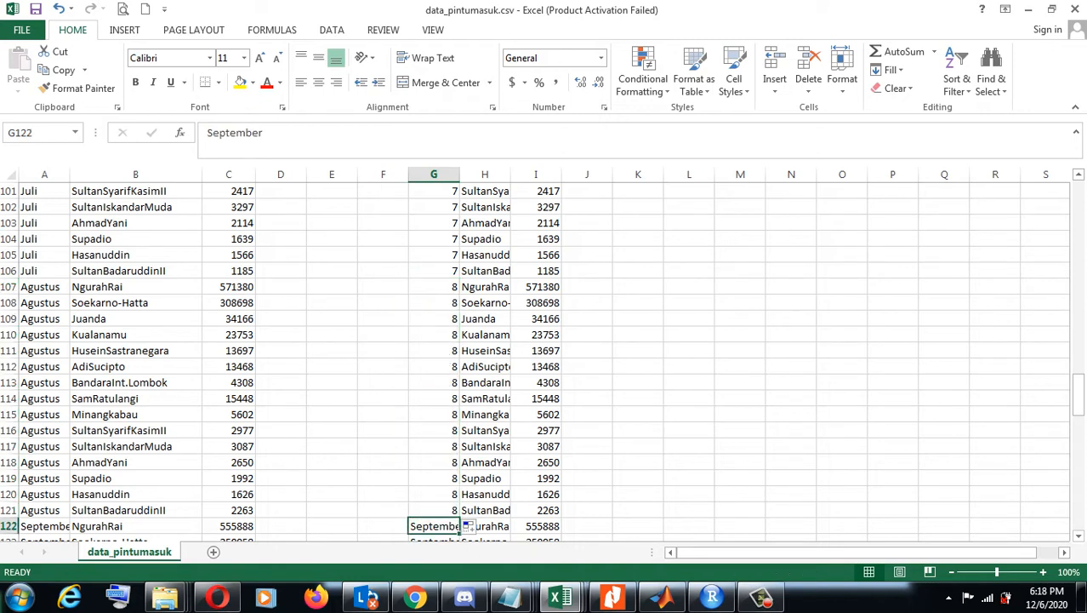
text(9)
key(Return)
text(9)
key(Return)
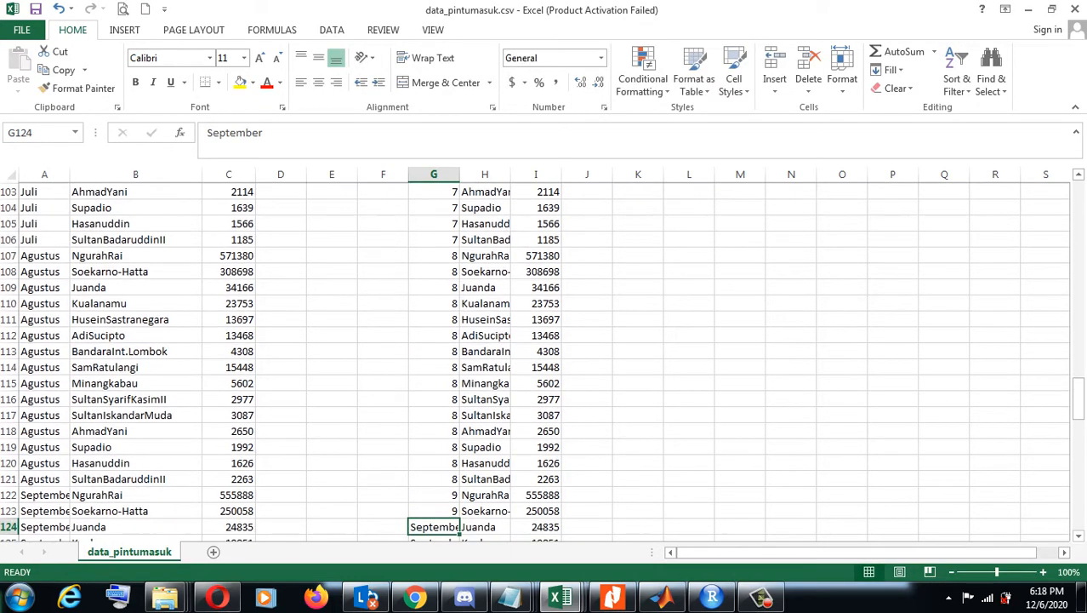
text(9)
key(Return)
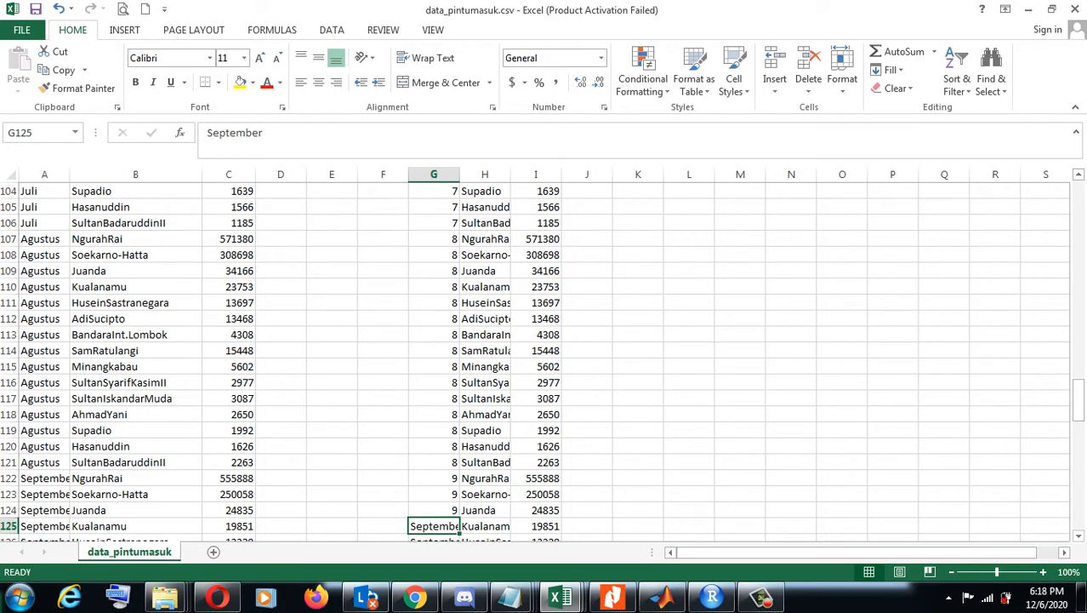
drag(433, 478, 466, 460)
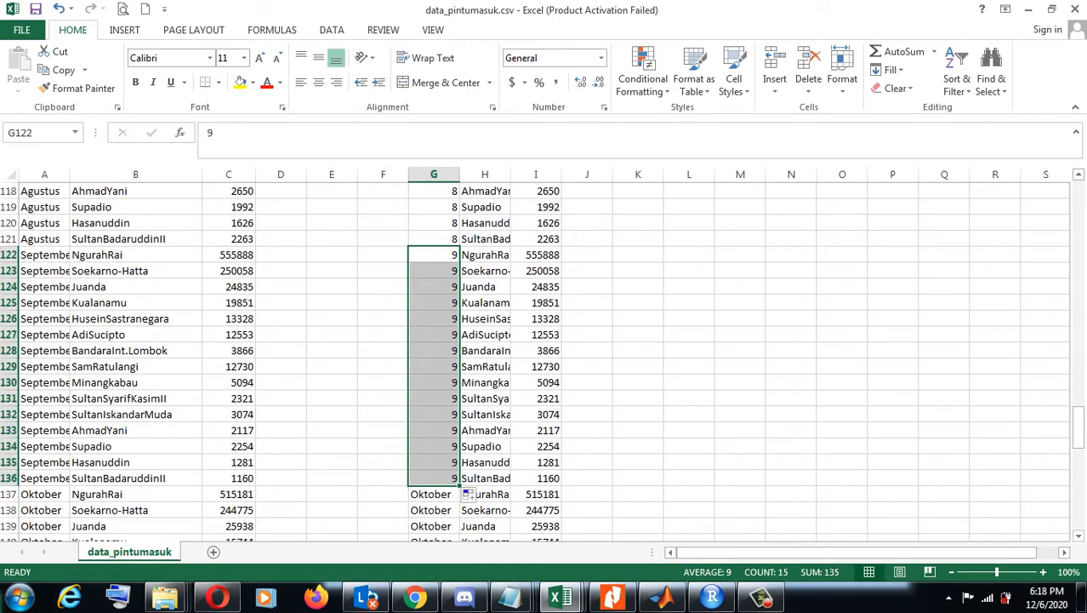
Step: Replace the Oktober entries in the copied bulan column, G137:G151, with the number 10
click(434, 494)
text(10)
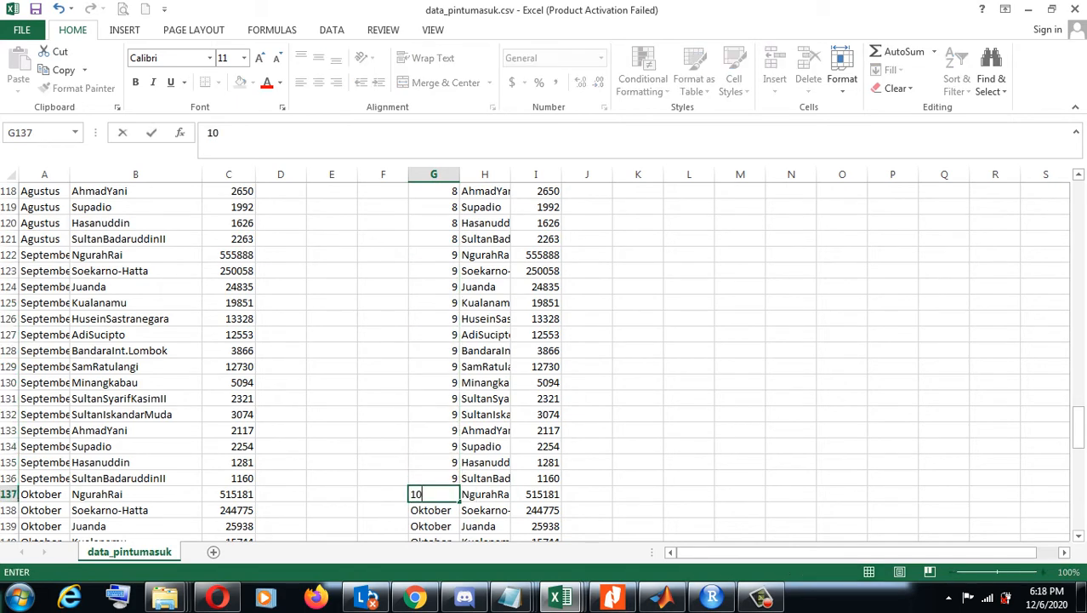
key(Return)
text(10)
key(Return)
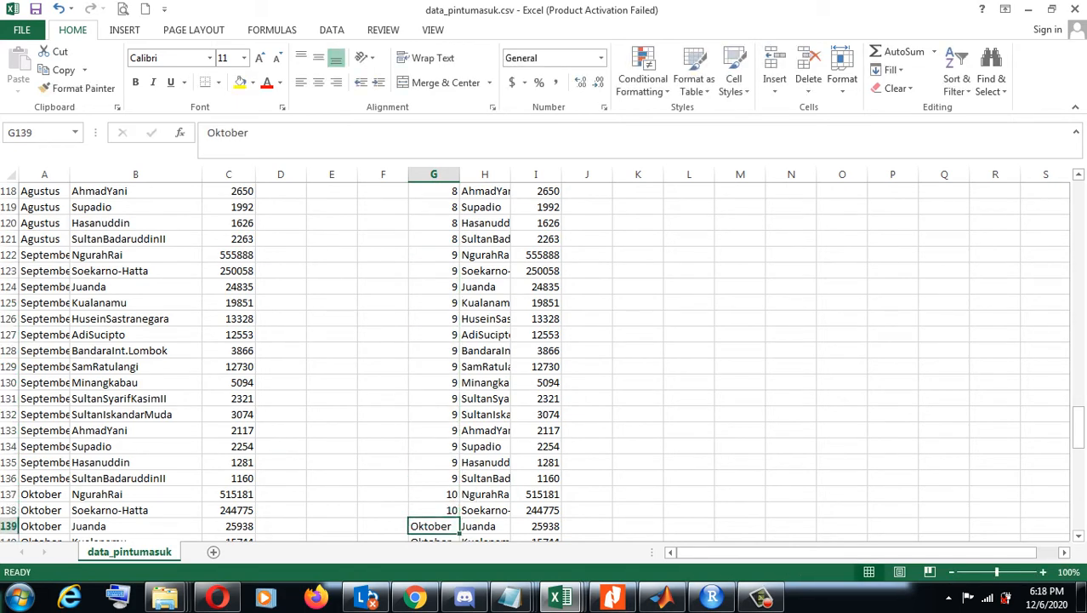
drag(434, 494, 466, 421)
Step: Replace the November entries in the copied bulan column, G152:G166, with the number 11
click(435, 430)
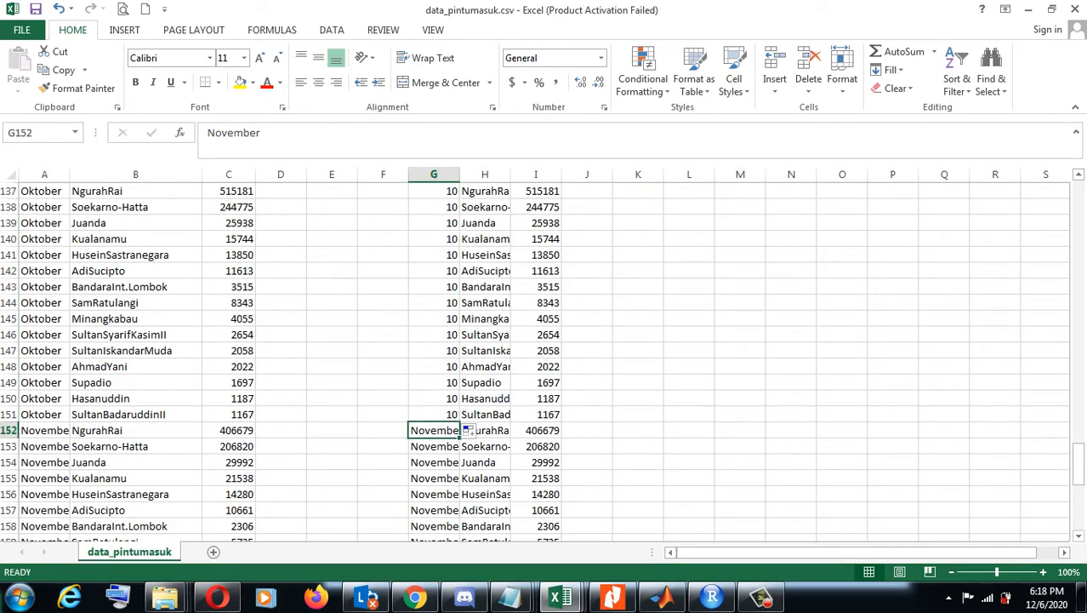
text(11)
key(Return)
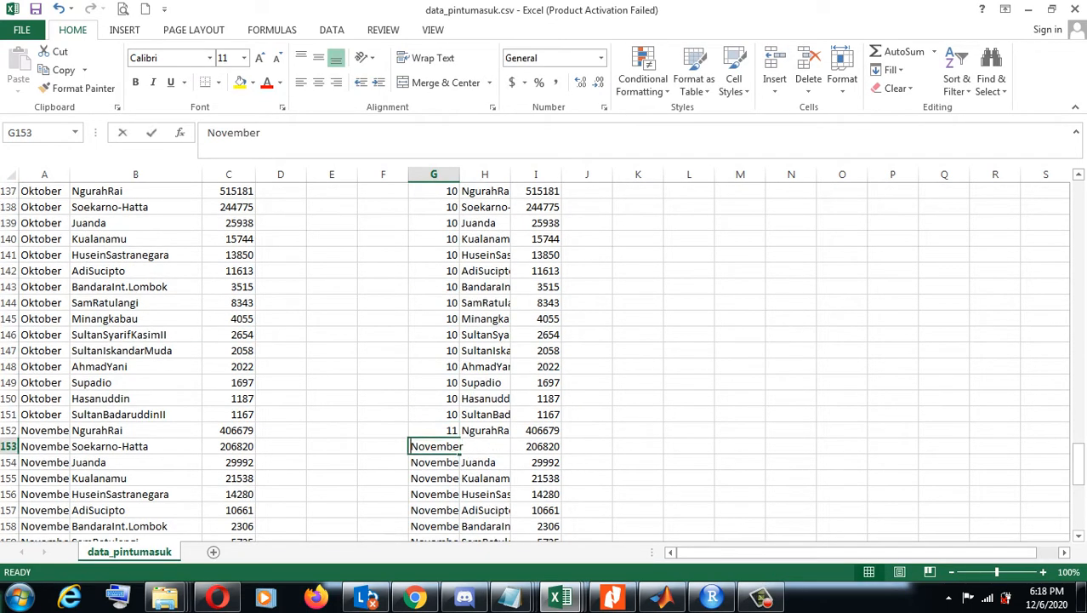
text(11)
key(Return)
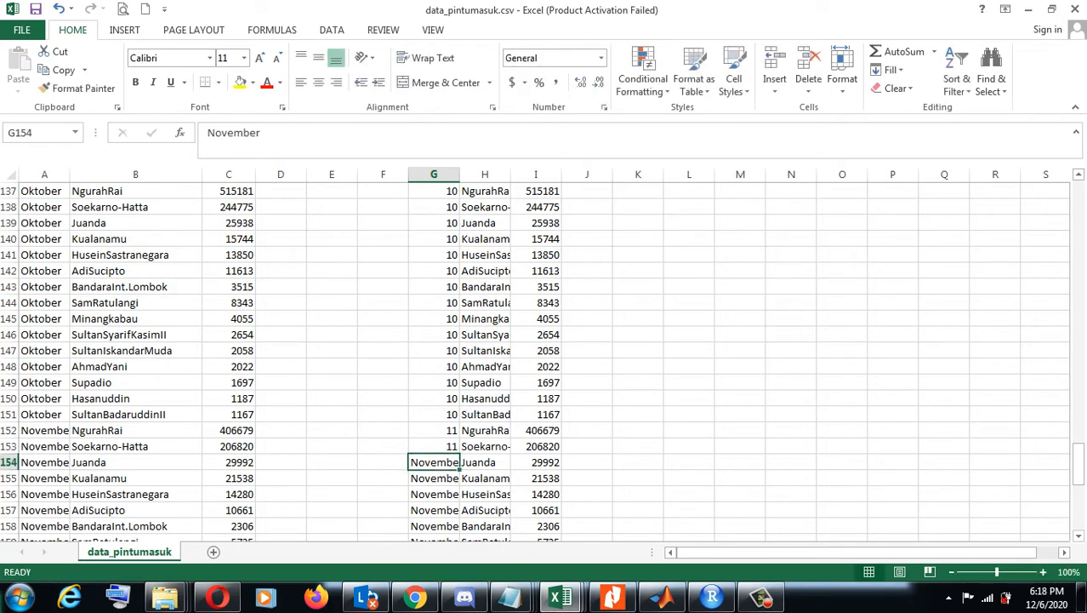
drag(435, 431, 467, 429)
Step: Replace the Desember entries in the copied bulan column, G167:G181, with the number 12 and save the file, keeping the CSV format
click(434, 462)
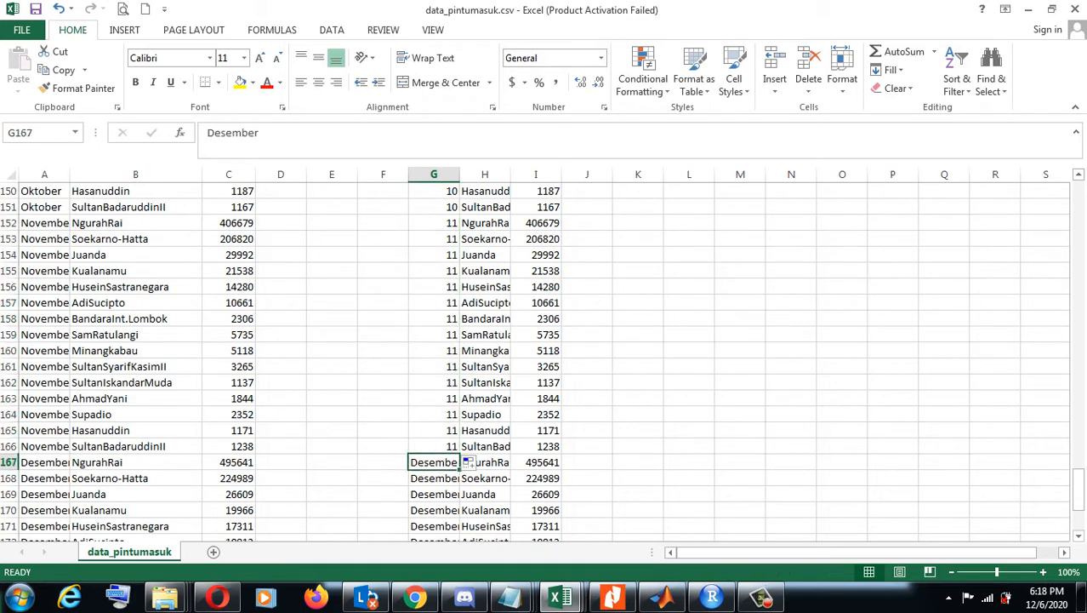
text(12)
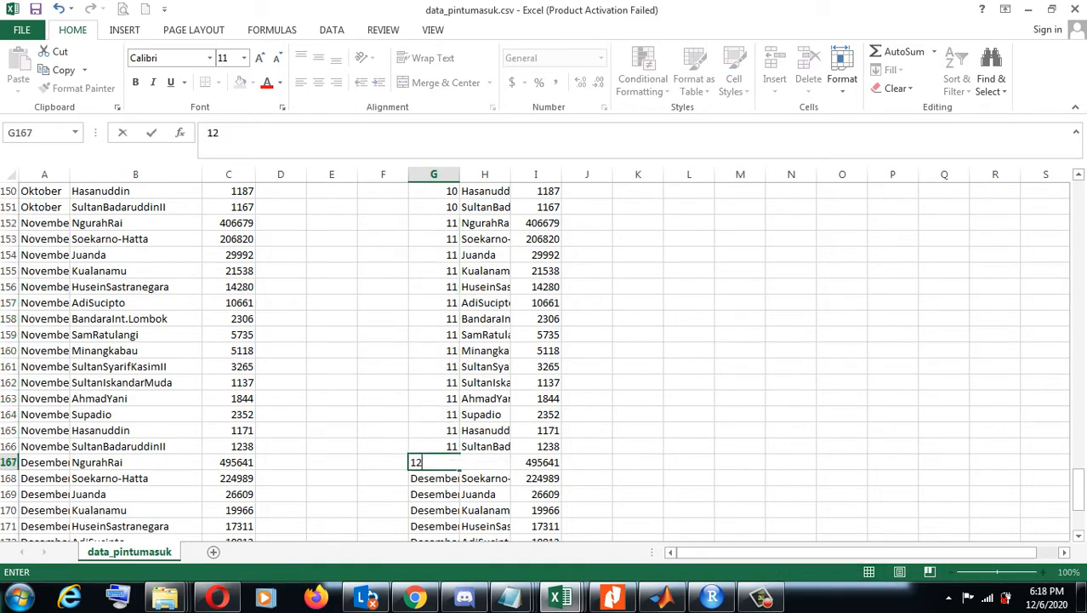
key(Return)
text(12)
key(Return)
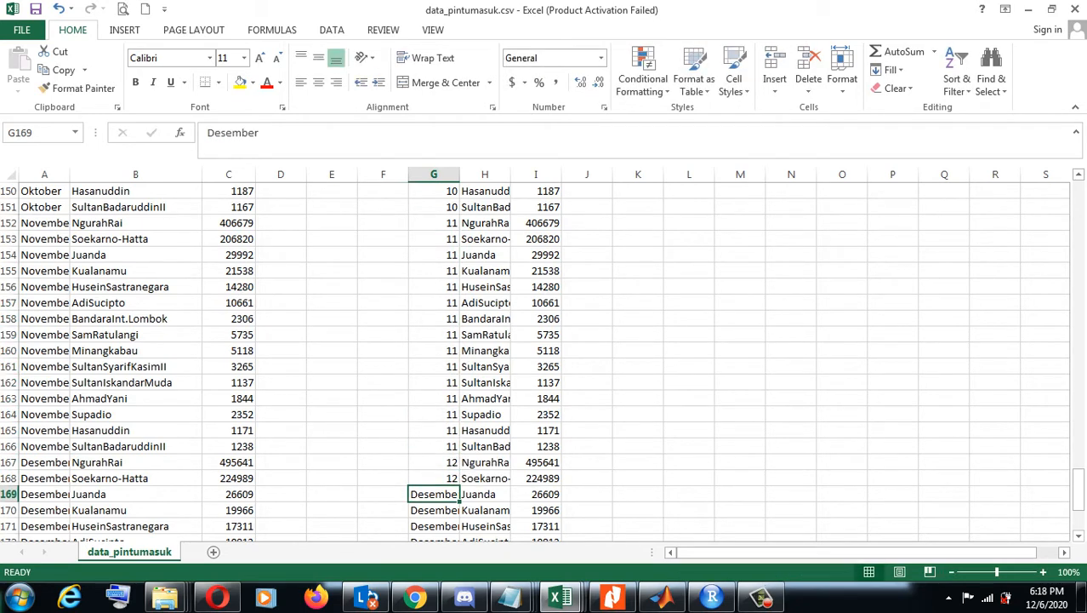
drag(434, 462, 471, 494)
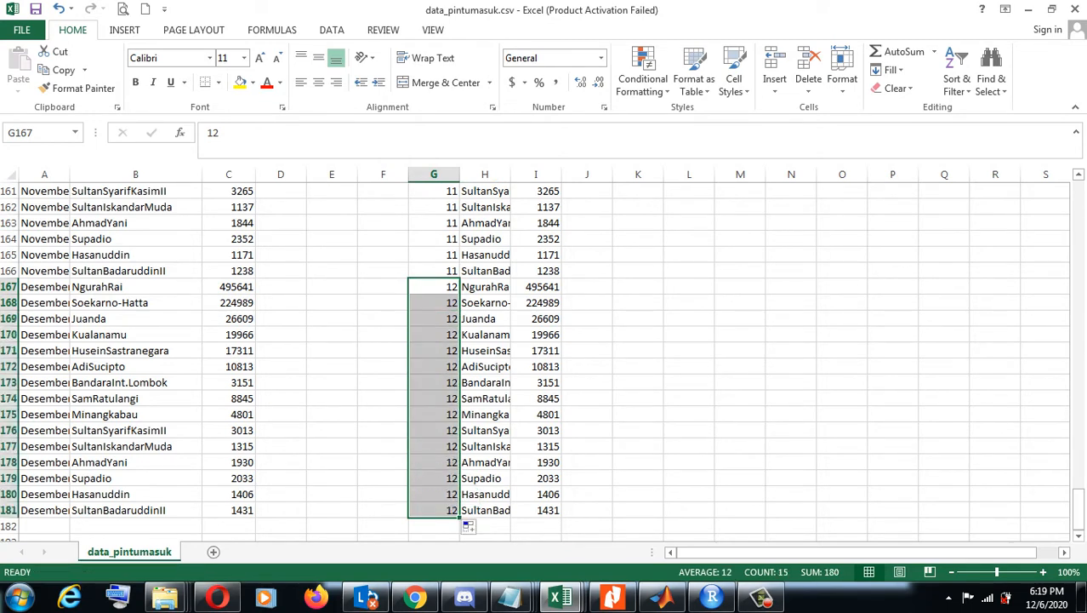
key(ctrl+s)
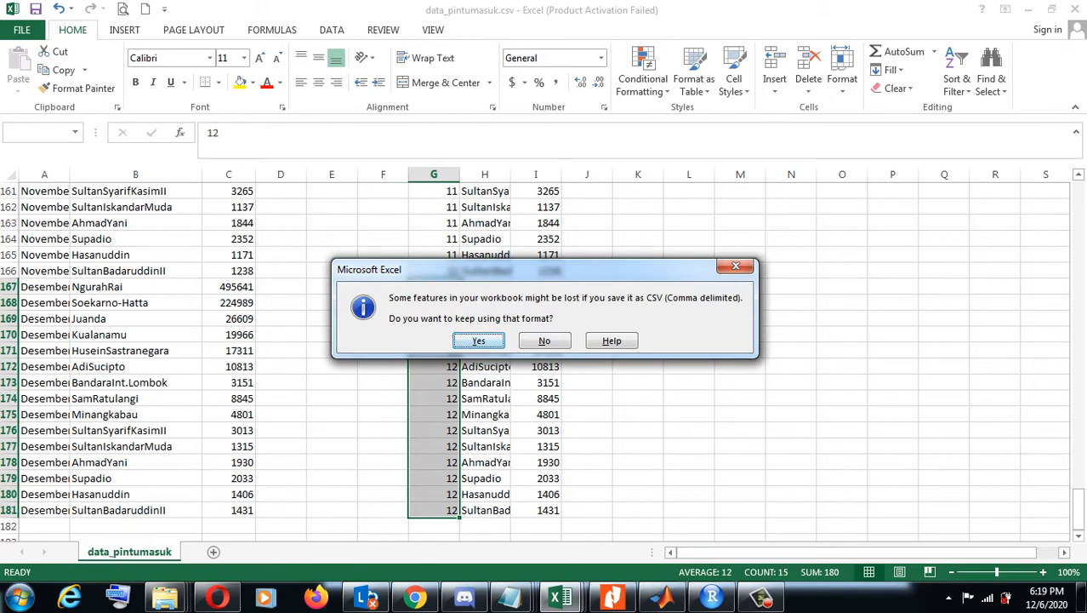
key(Return)
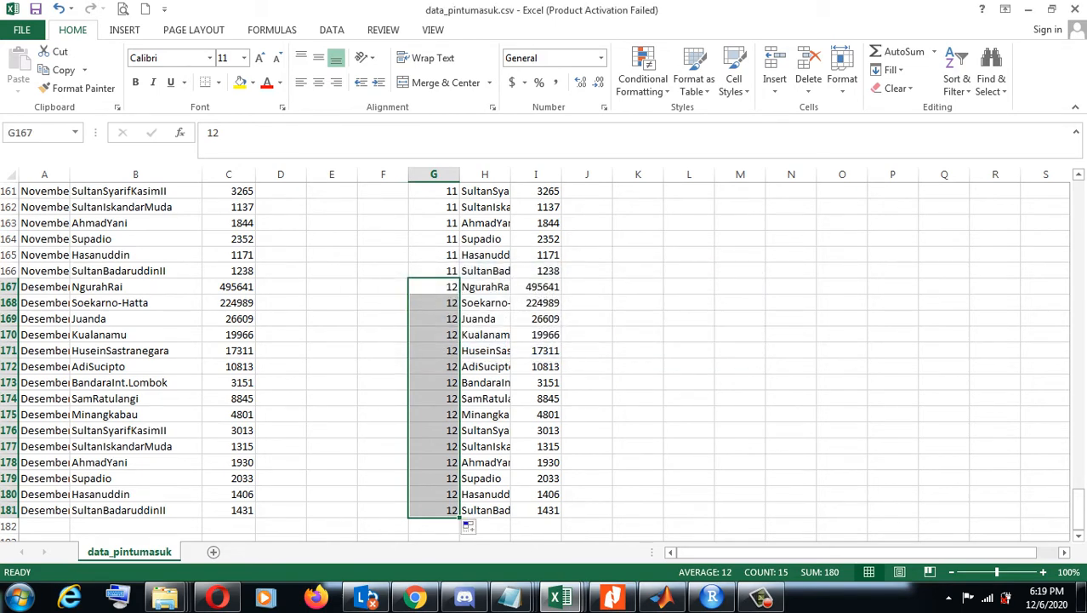
Step: Replace the Januari airport names in the copied pintumasuk column, H2:H16, with the number series 1 to 15
drag(1079, 508, 1079, 198)
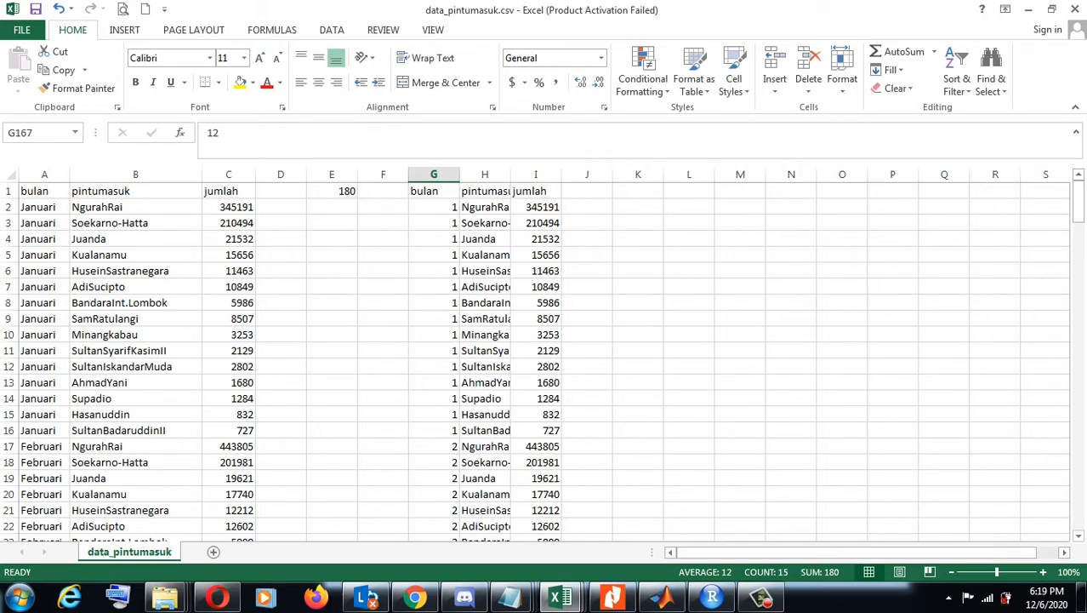
click(485, 206)
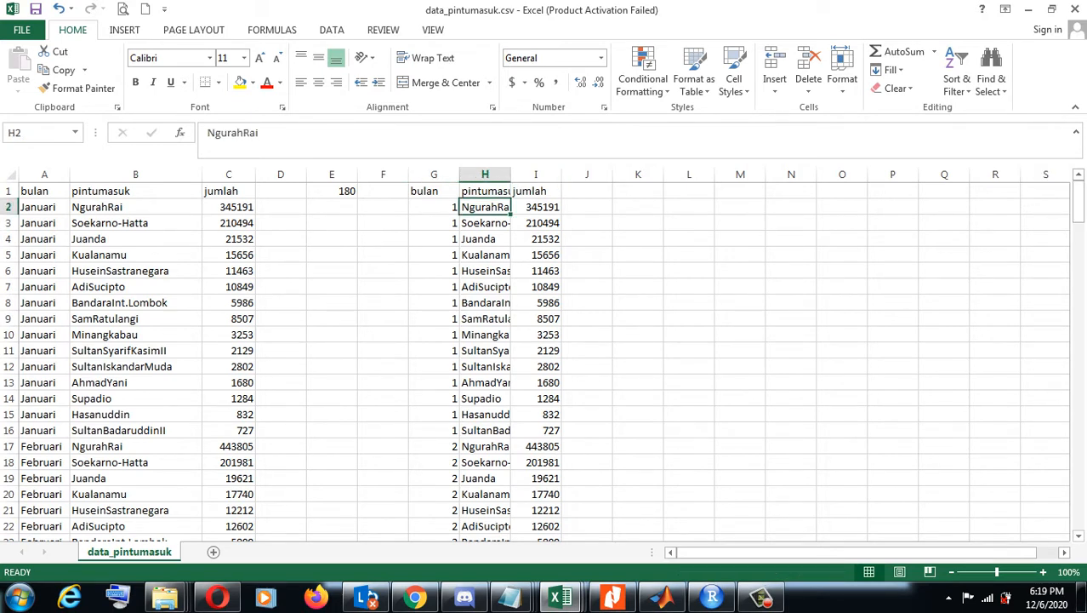
text(1)
key(Return)
text(2)
key(Return)
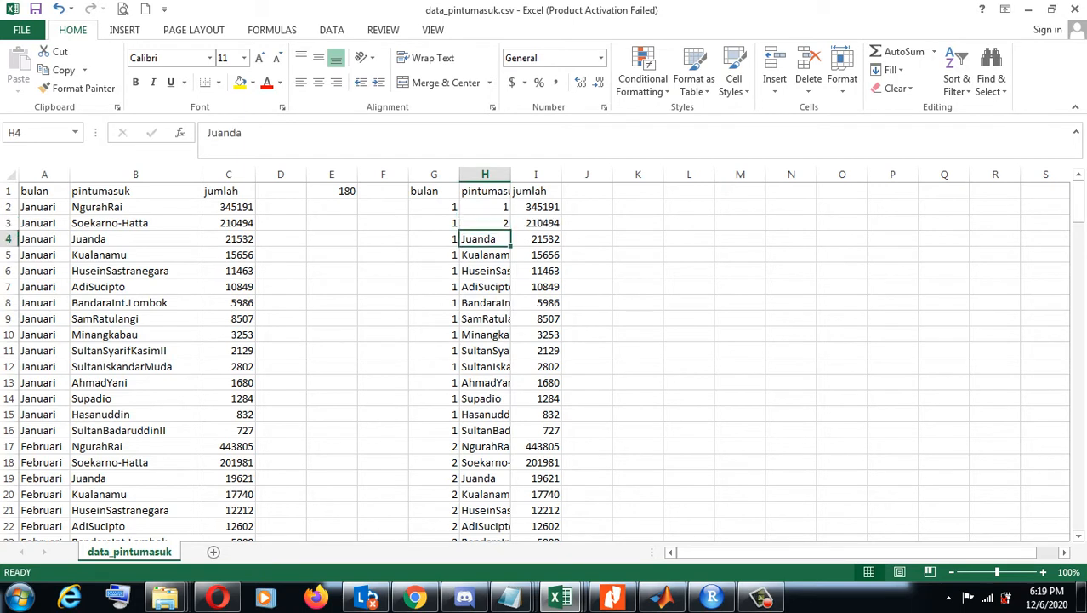
text(3)
key(Return)
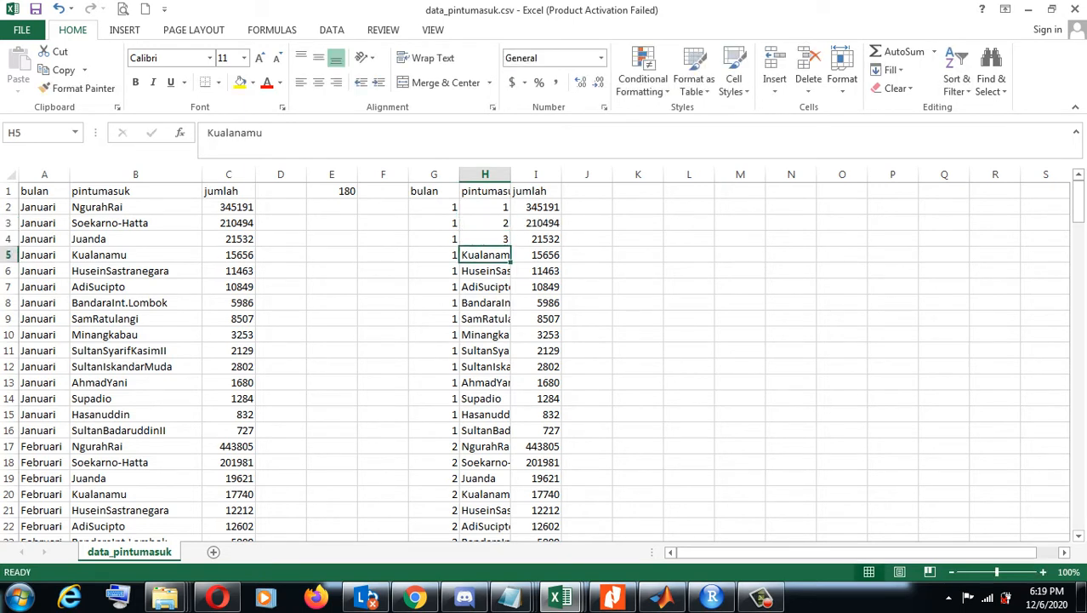
drag(485, 207, 511, 437)
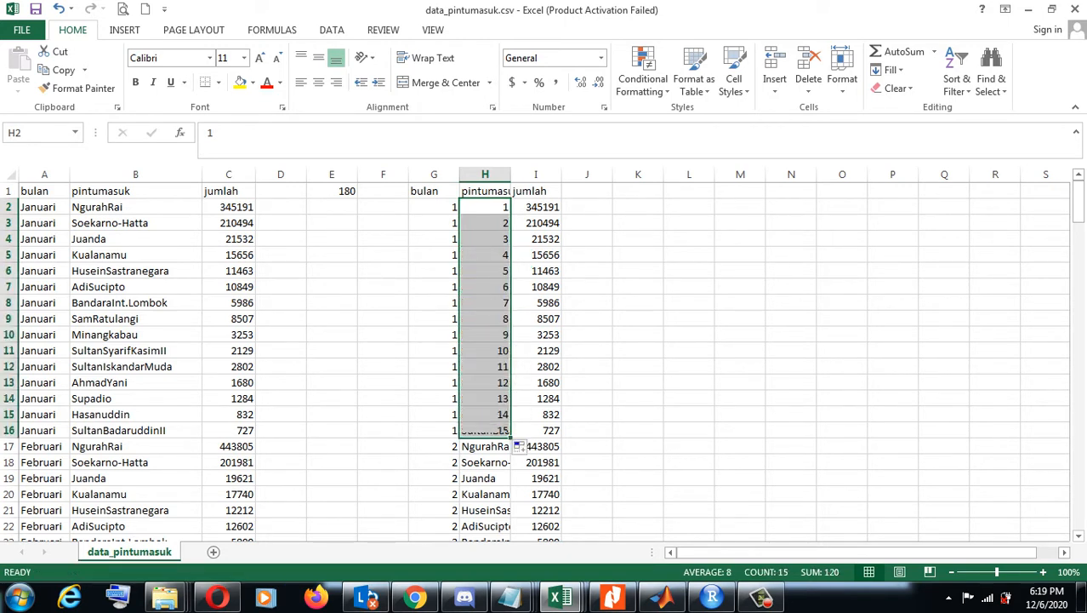
Step: Copy the airport codes in H2:H16 over the Februari and Maret airport names in the copied pintumasuk column, H17:H31 and H32:H46
key(ctrl+c)
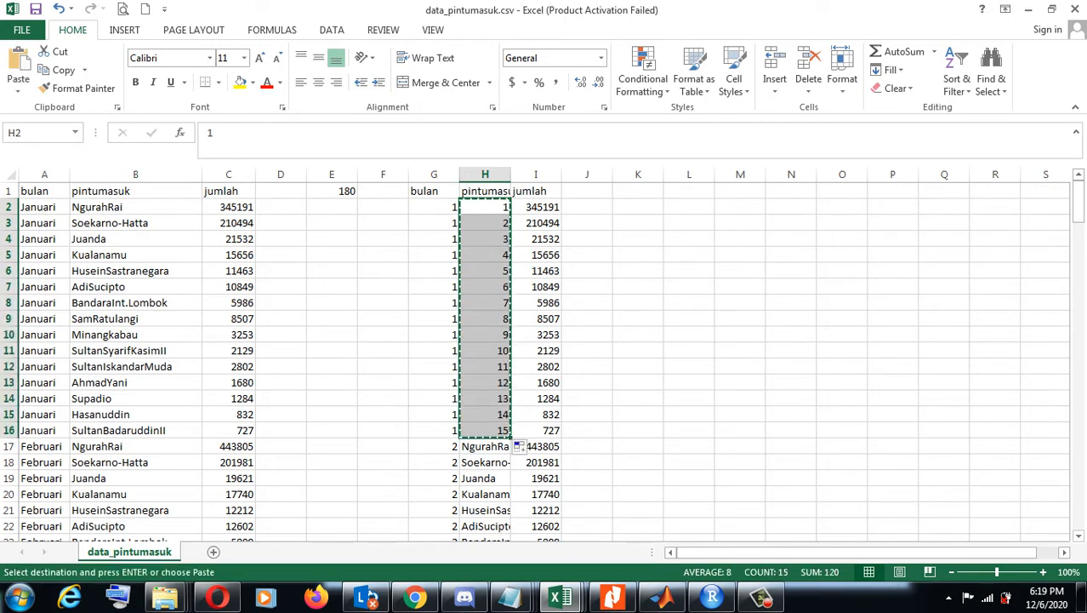
click(485, 447)
key(ctrl+v)
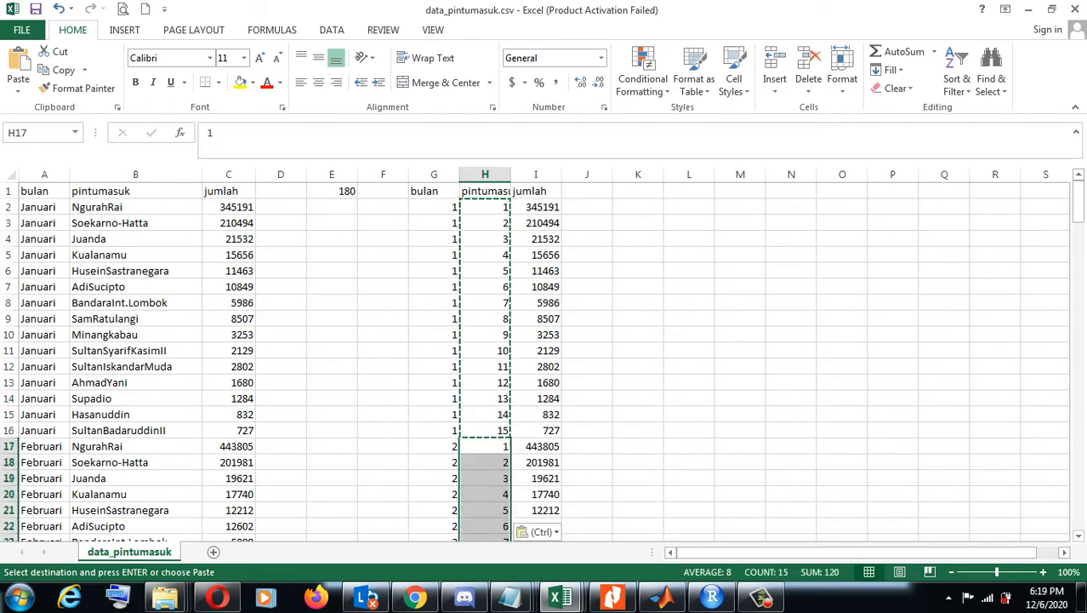
scroll(544, 358, down, 4)
scroll(544, 362, down, 3)
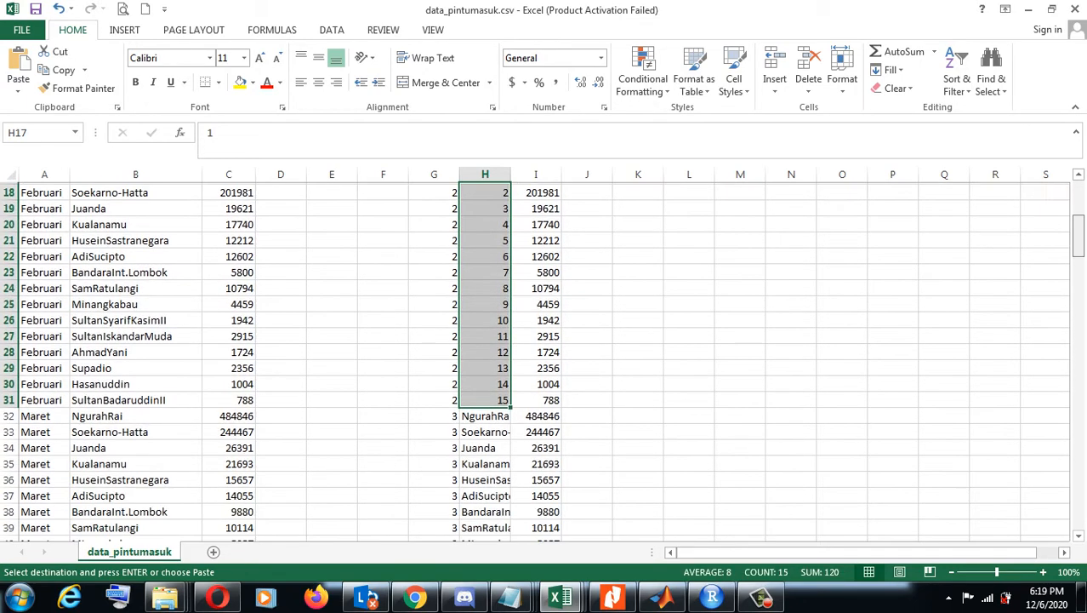
click(485, 398)
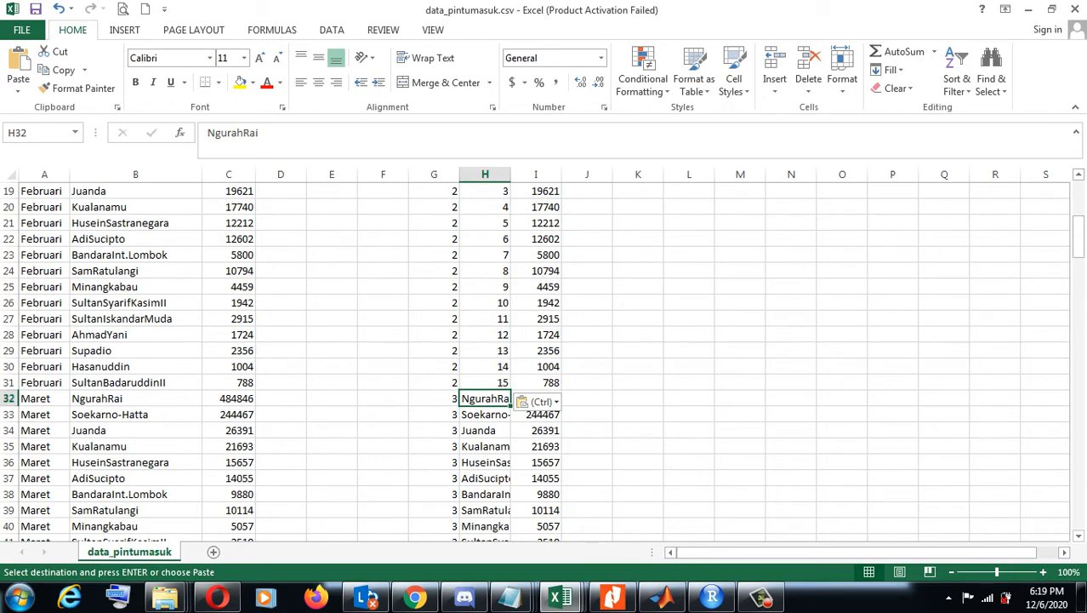
key(ctrl+v)
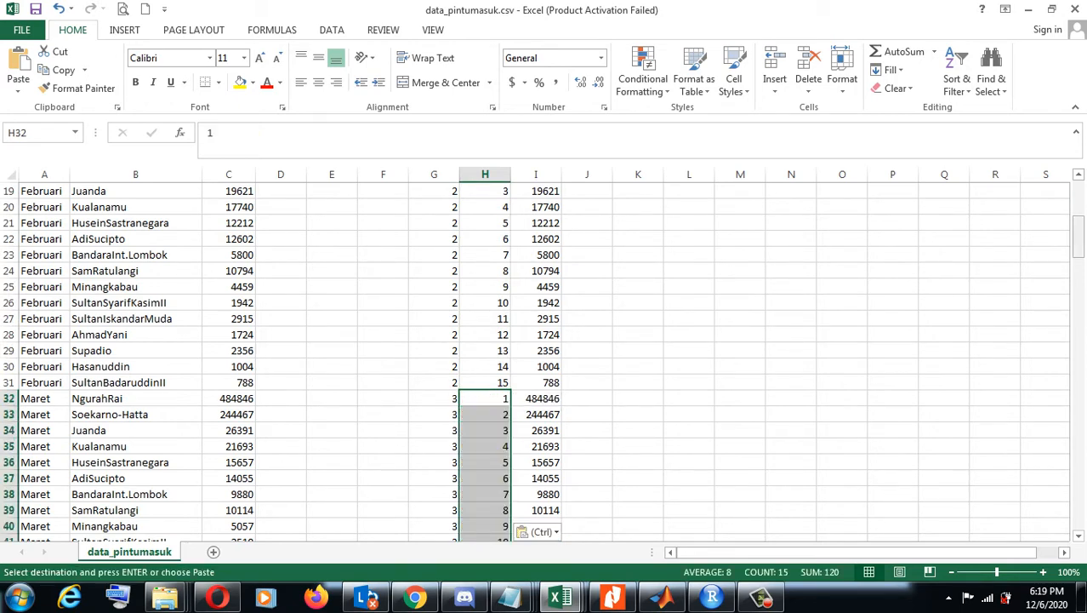
Step: Paste the copied codes 1 to 15 over the April and Mei airport names, H47:H61 and H62:H76
scroll(545, 361, down, 5)
scroll(486, 382, down, 1)
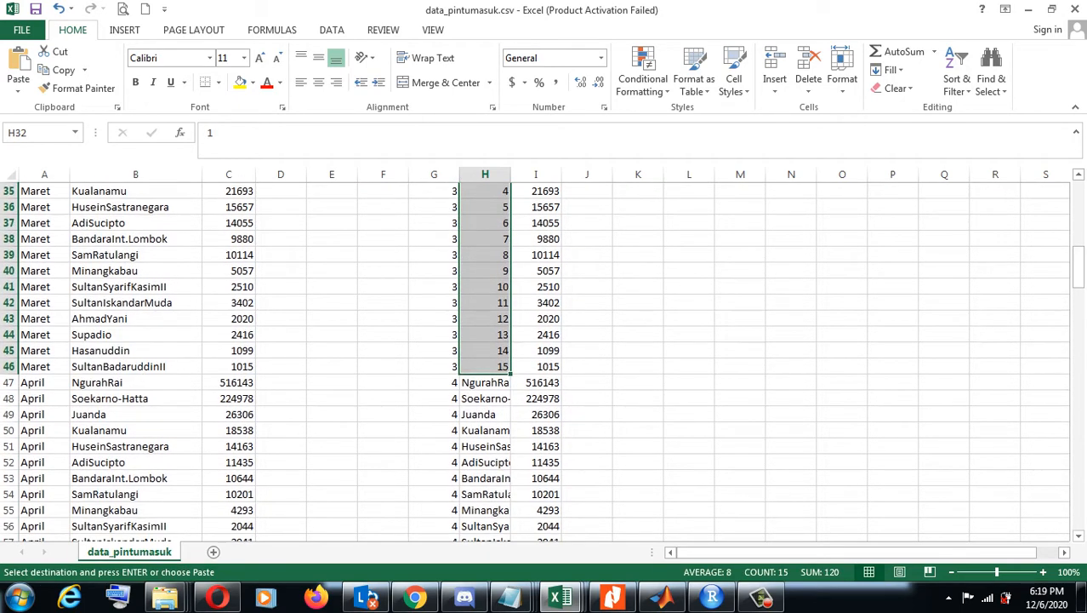
click(485, 382)
key(ctrl+v)
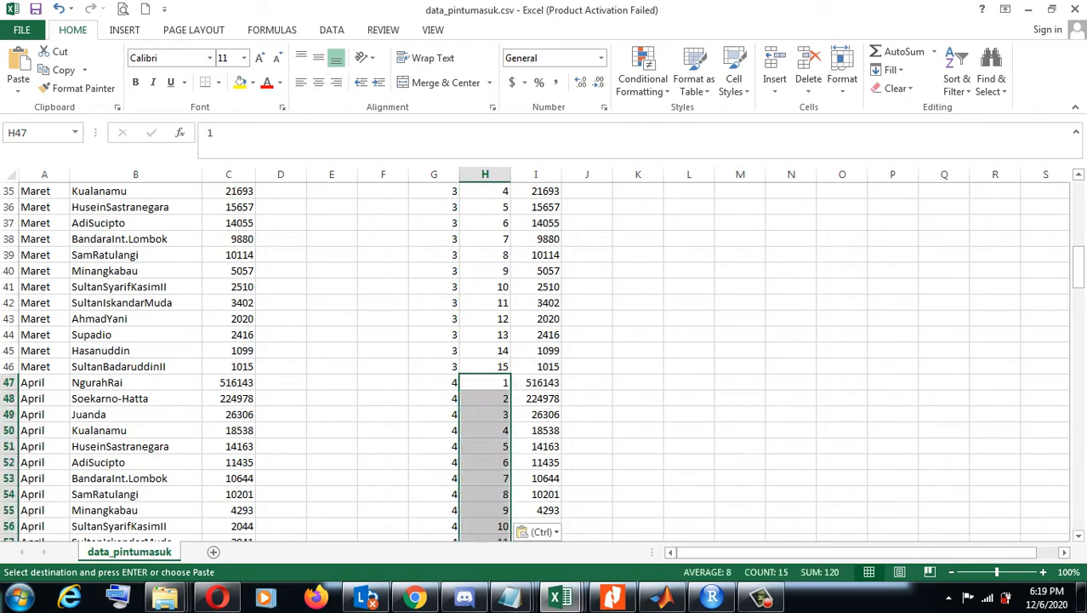
scroll(544, 362, down, 4)
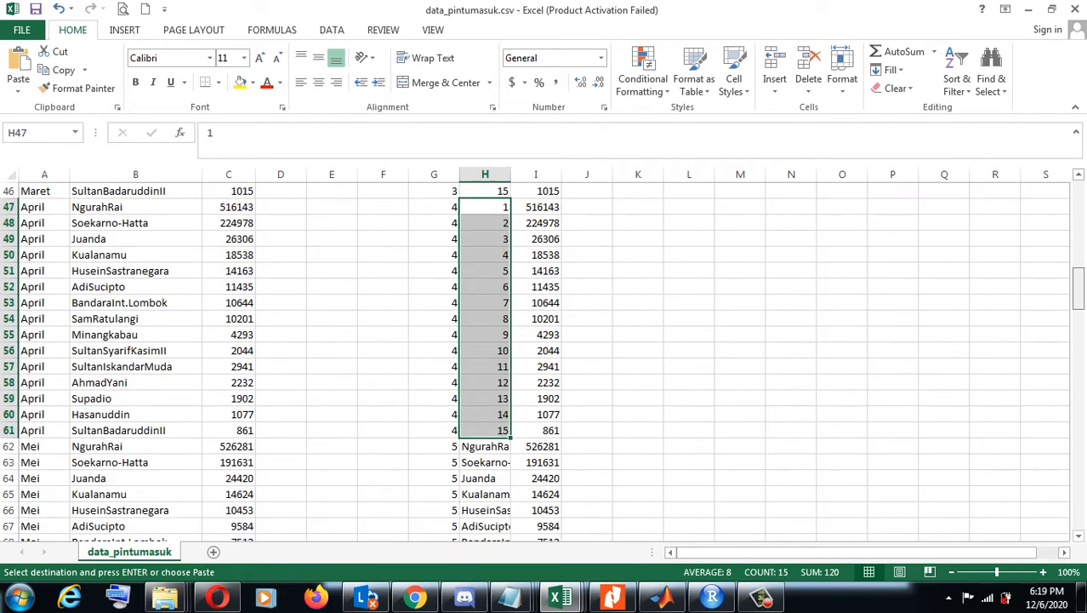
click(485, 447)
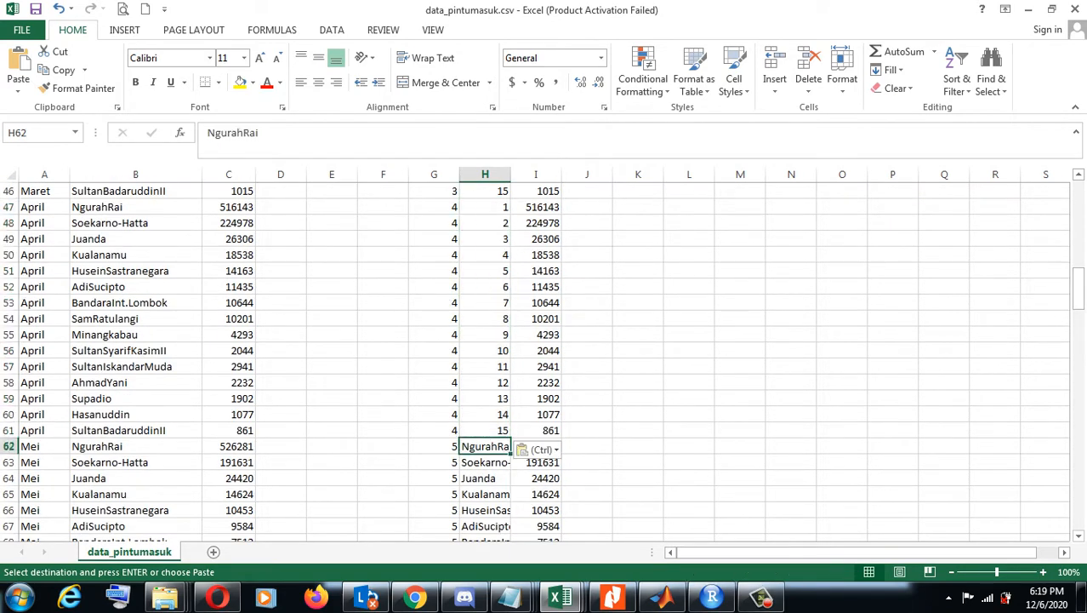
key(ctrl+v)
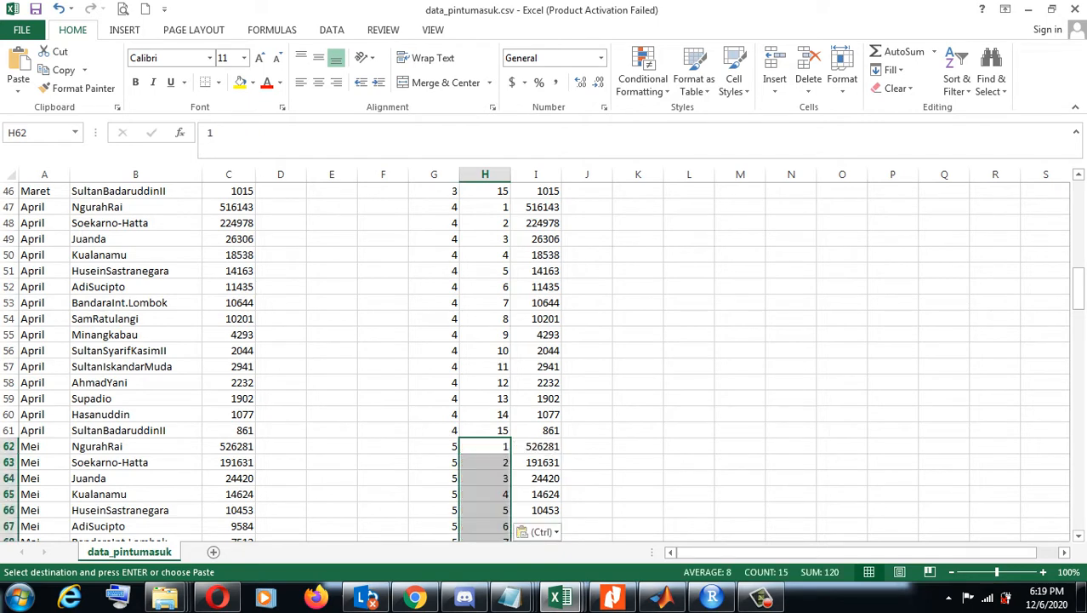
Step: Paste the copied codes 1 to 15 over the Juni and Juli airport names, H77:H91 and H92:H106
scroll(545, 362, down, 6)
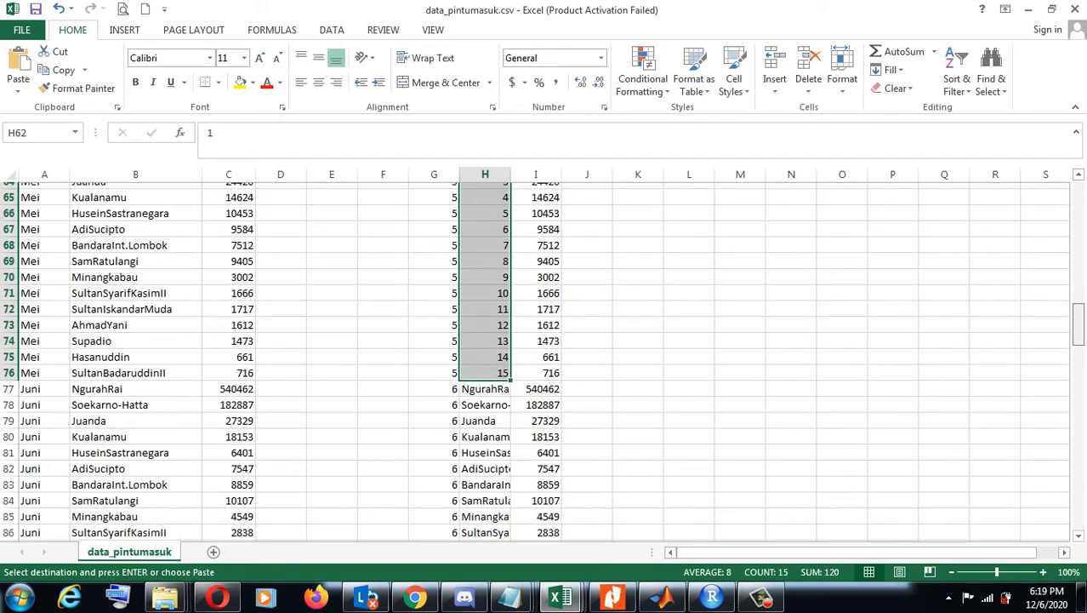
click(485, 384)
key(ctrl+v)
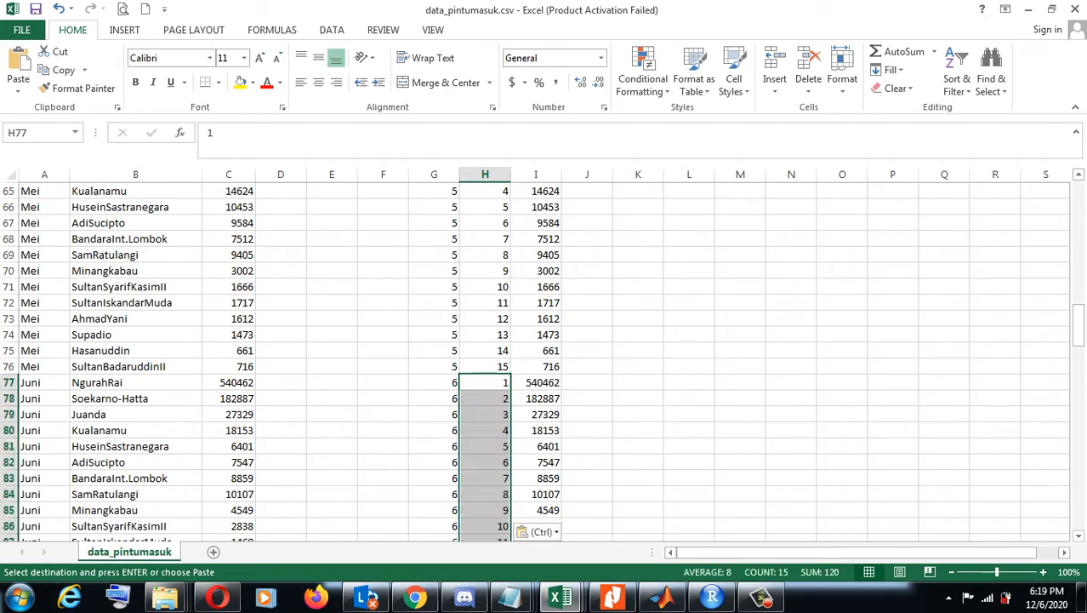
scroll(545, 362, down, 5)
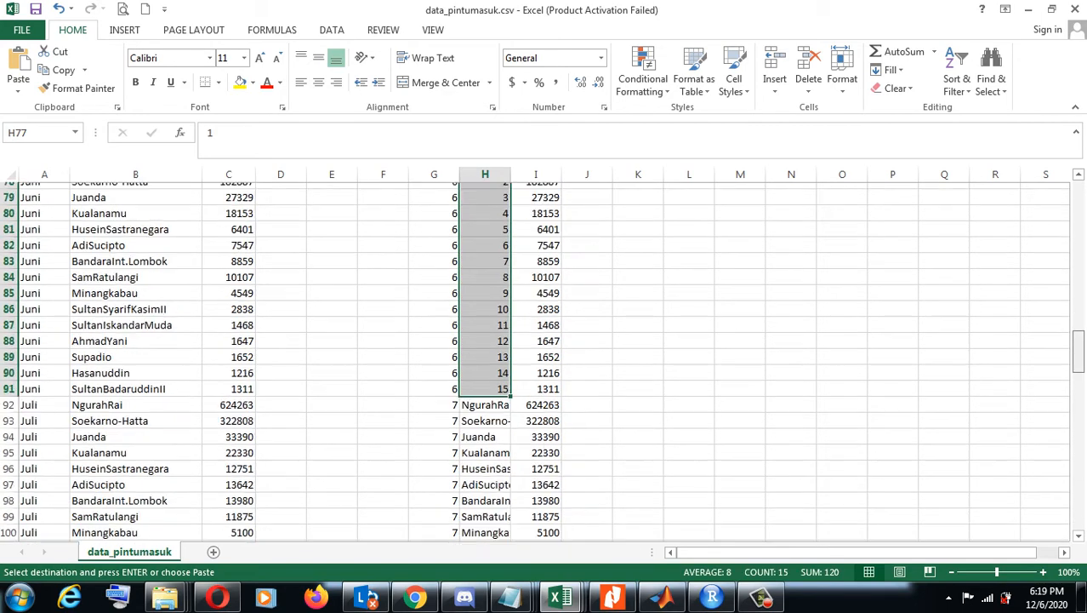
click(485, 367)
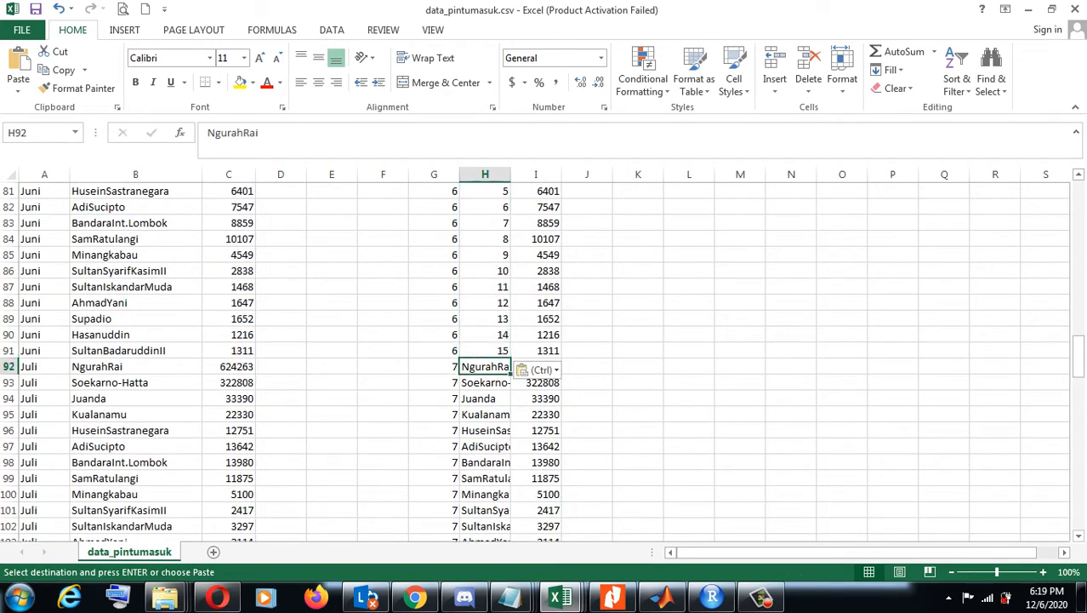
key(ctrl+v)
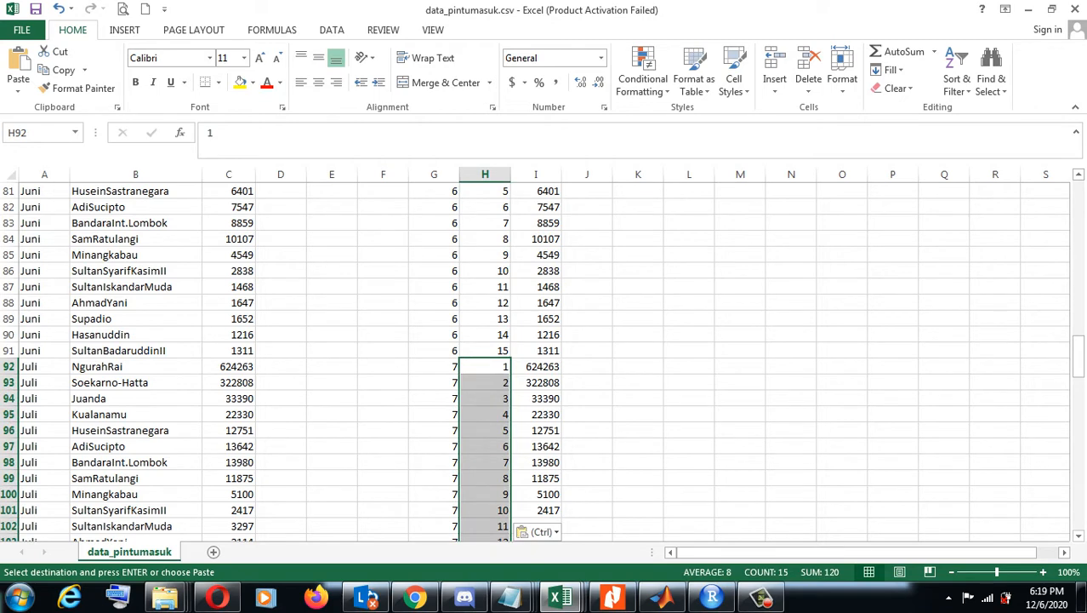
Step: Paste the copied codes 1 to 15 over the Agustus and September airport names, H107:H121 and H122:H136
drag(1079, 356, 1079, 373)
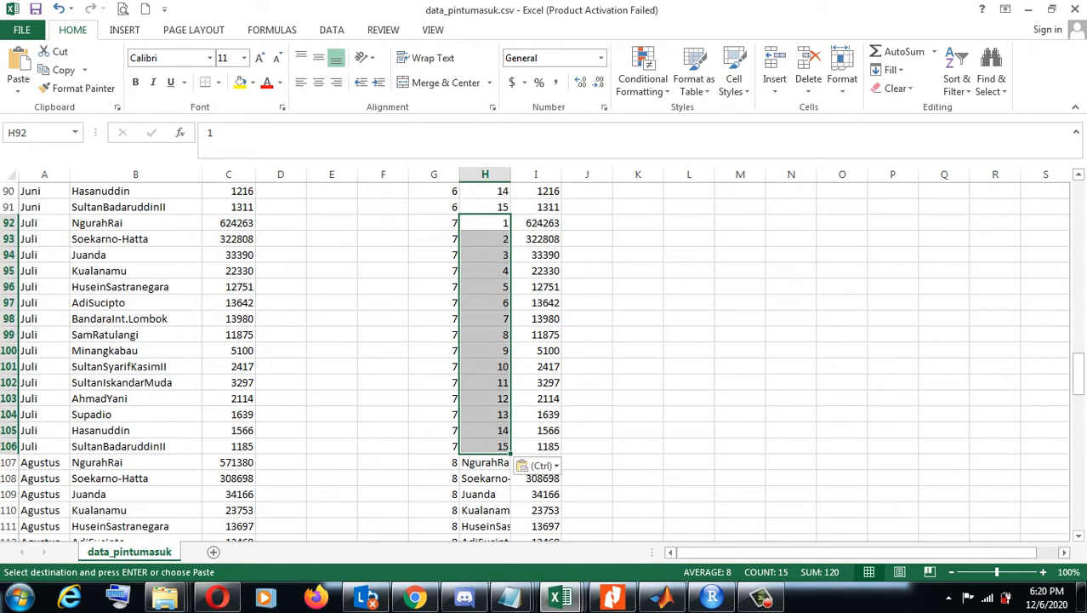
click(485, 462)
key(ctrl+v)
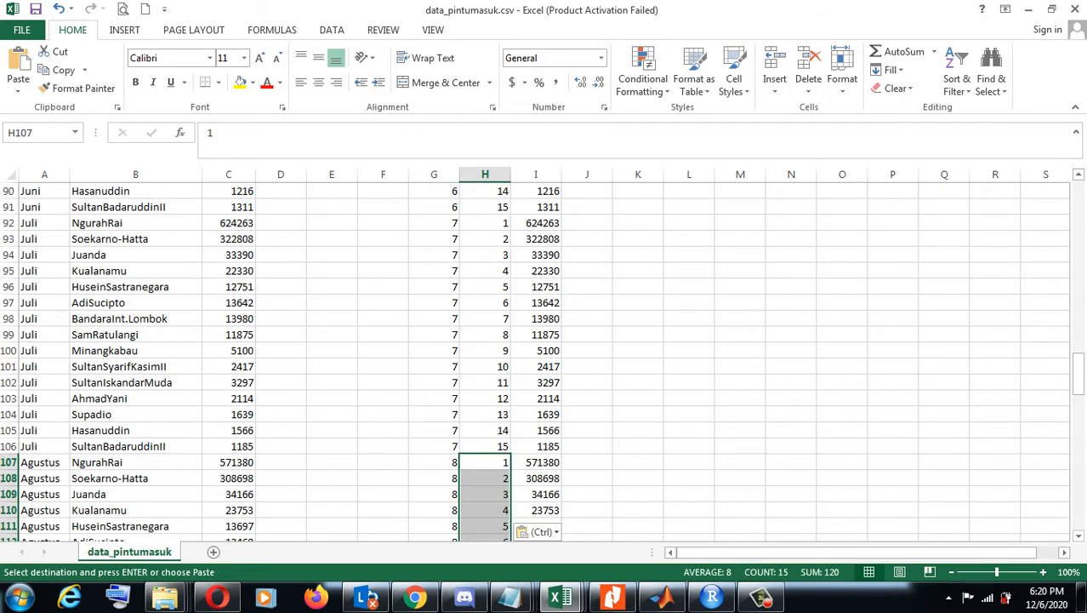
scroll(536, 362, down, 8)
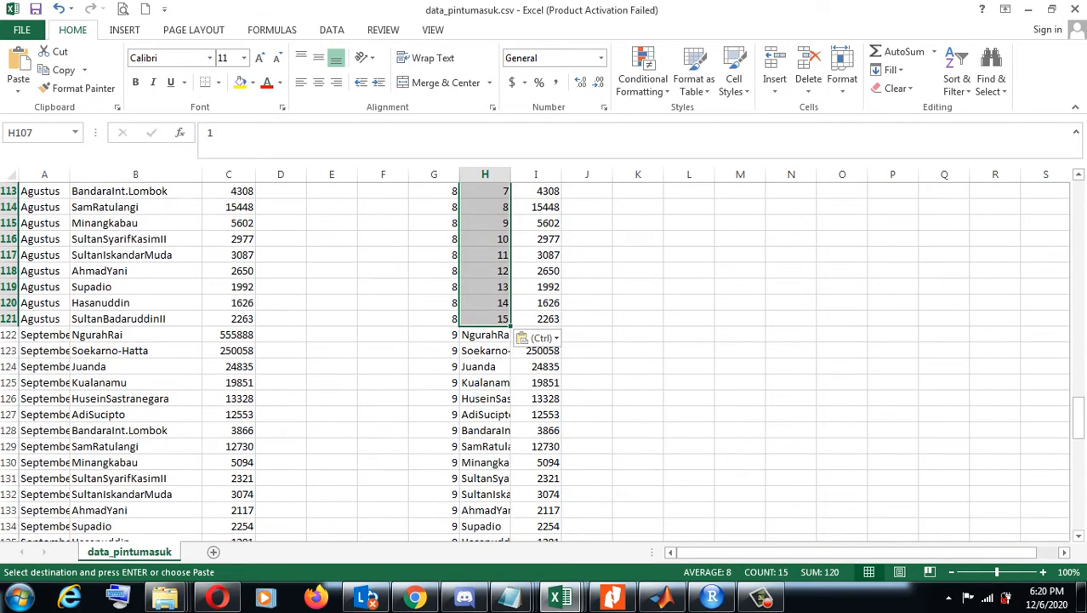
click(485, 334)
key(ctrl+v)
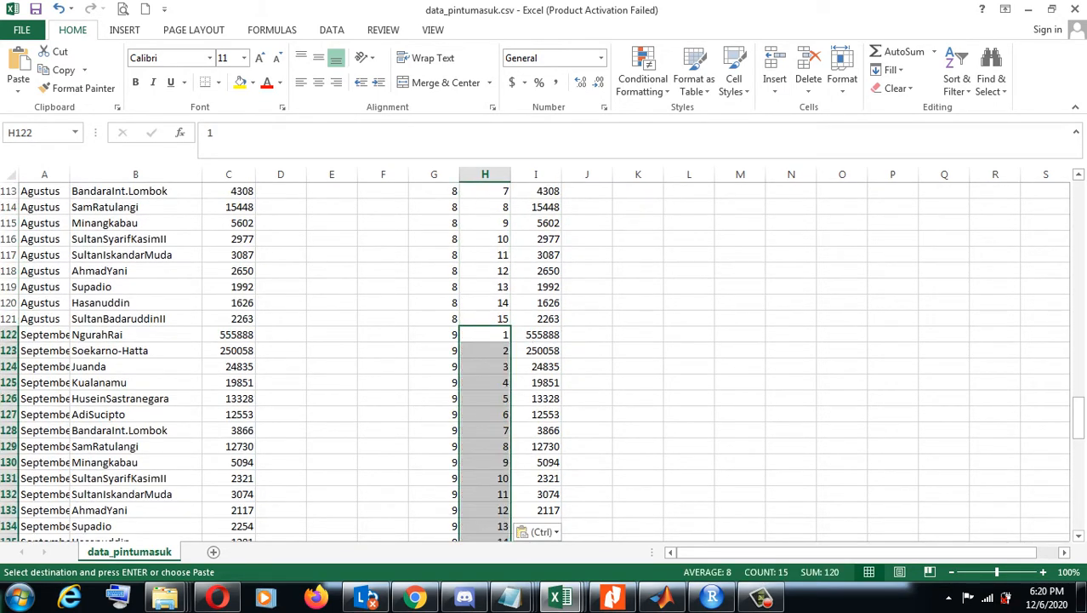
Step: Paste the copied codes 1 to 15 over the Oktober and November airport names, H137:H151 and H152:H166
scroll(535, 362, down, 5)
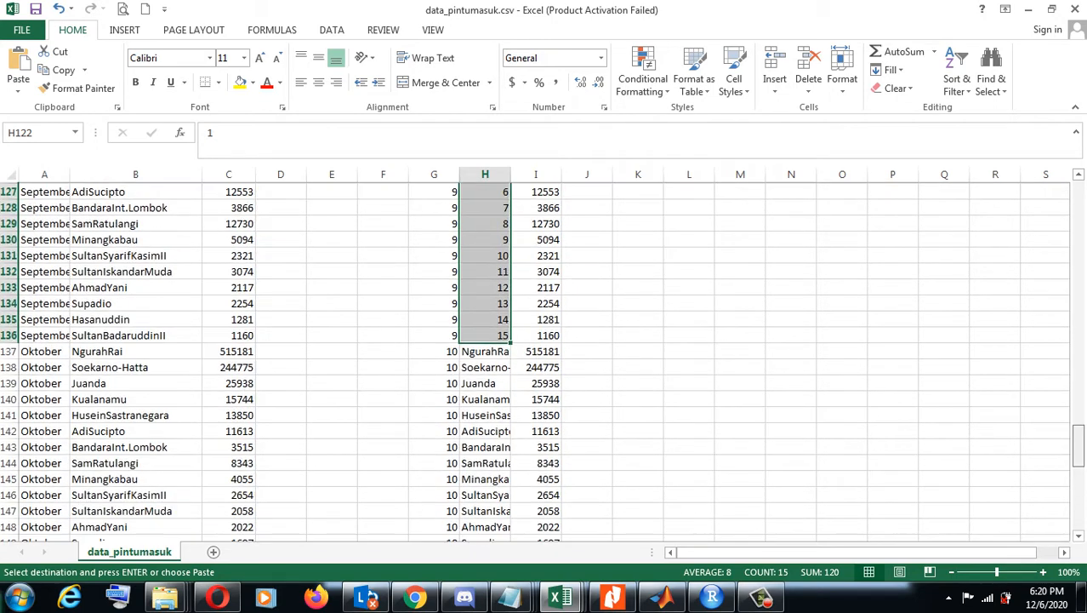
click(485, 350)
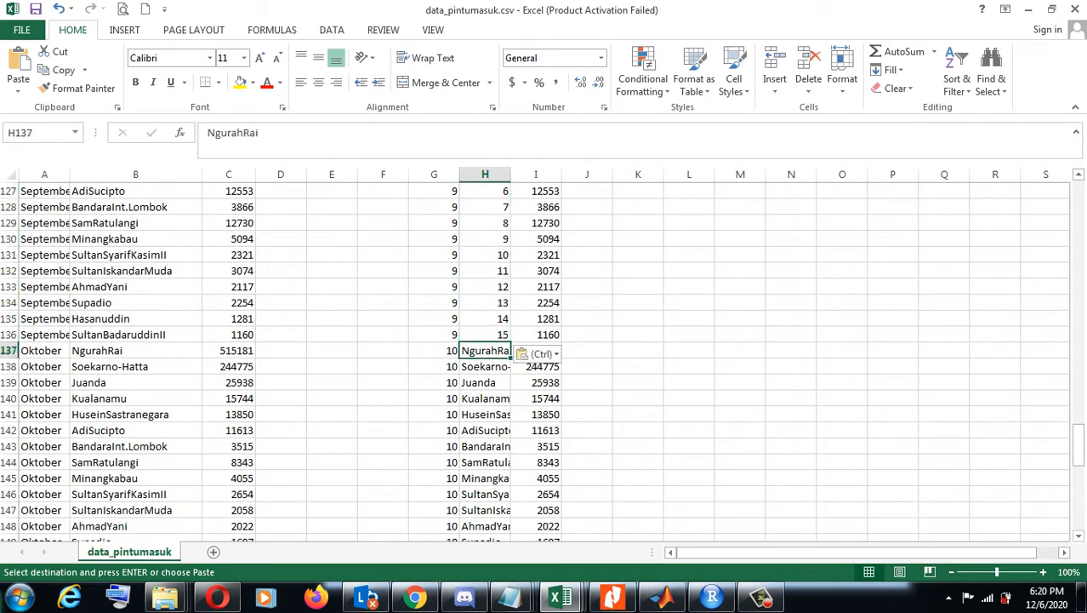
key(ctrl+v)
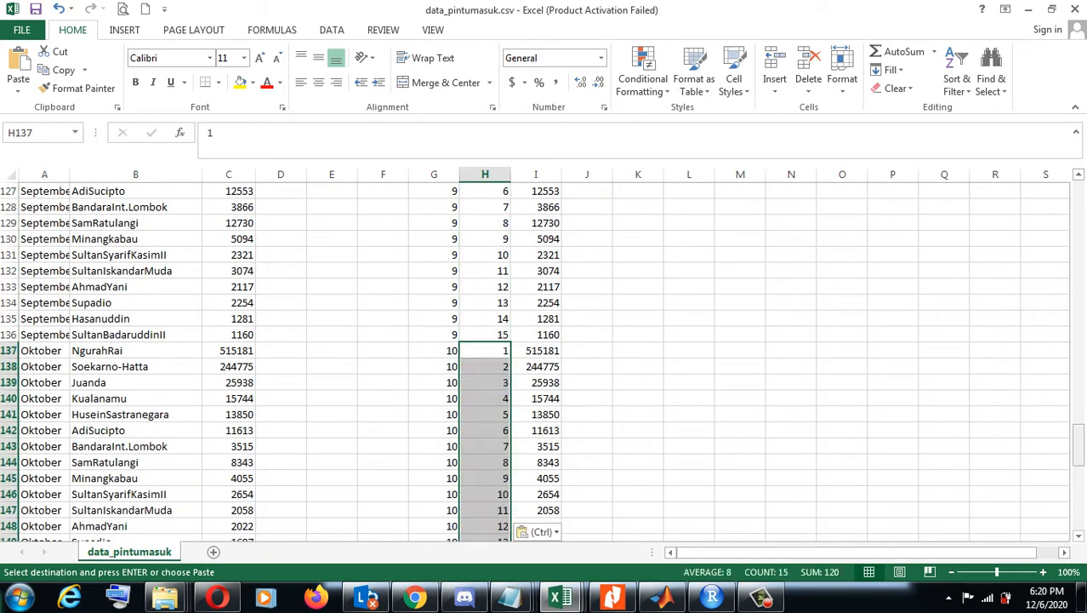
scroll(544, 358, down, 5)
click(485, 334)
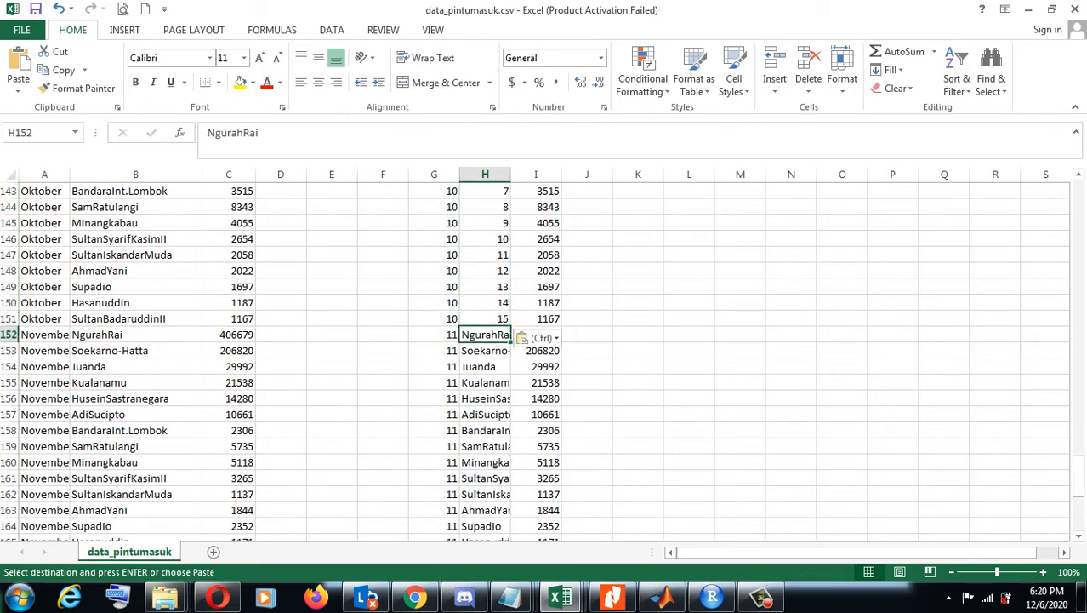
key(ctrl+v)
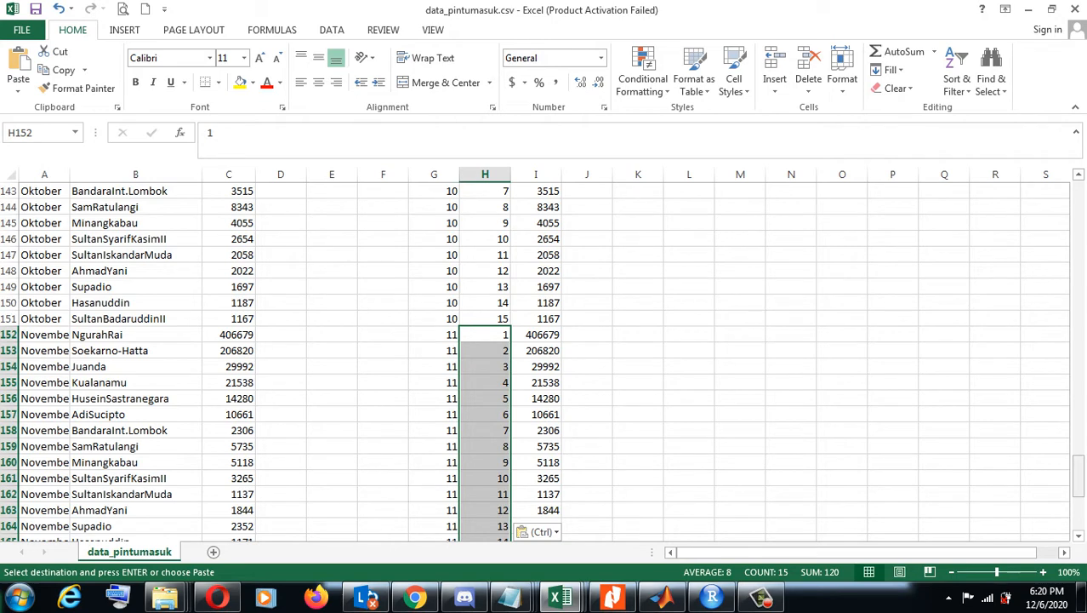
Step: Paste the copied codes 1 to 15 over the Desember airport names, H167:H181, and save the file, keeping the CSV format
scroll(544, 358, down, 3)
scroll(545, 357, down, 3)
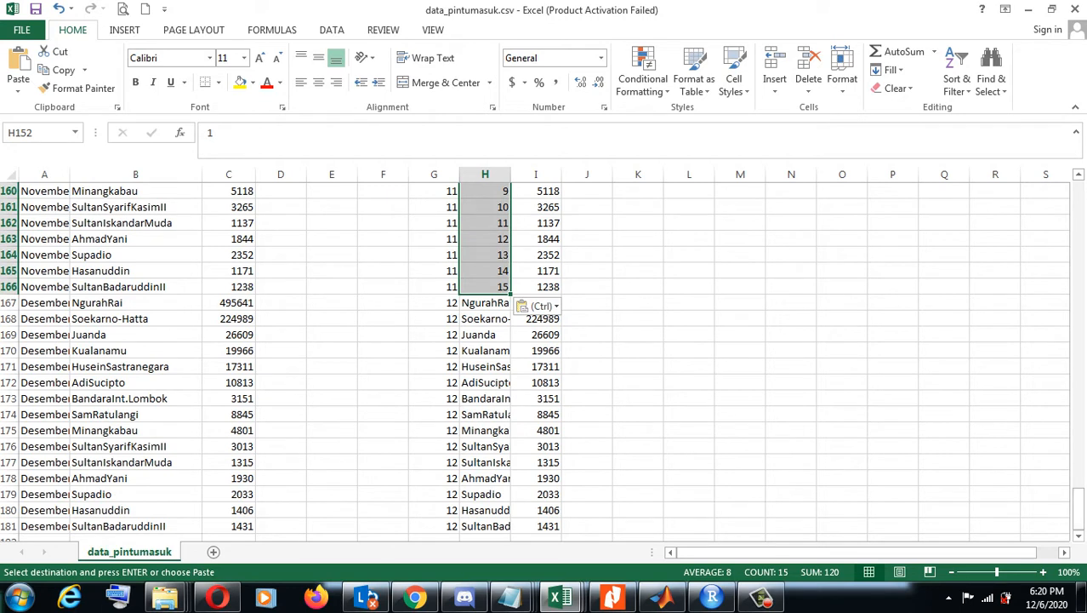
click(485, 303)
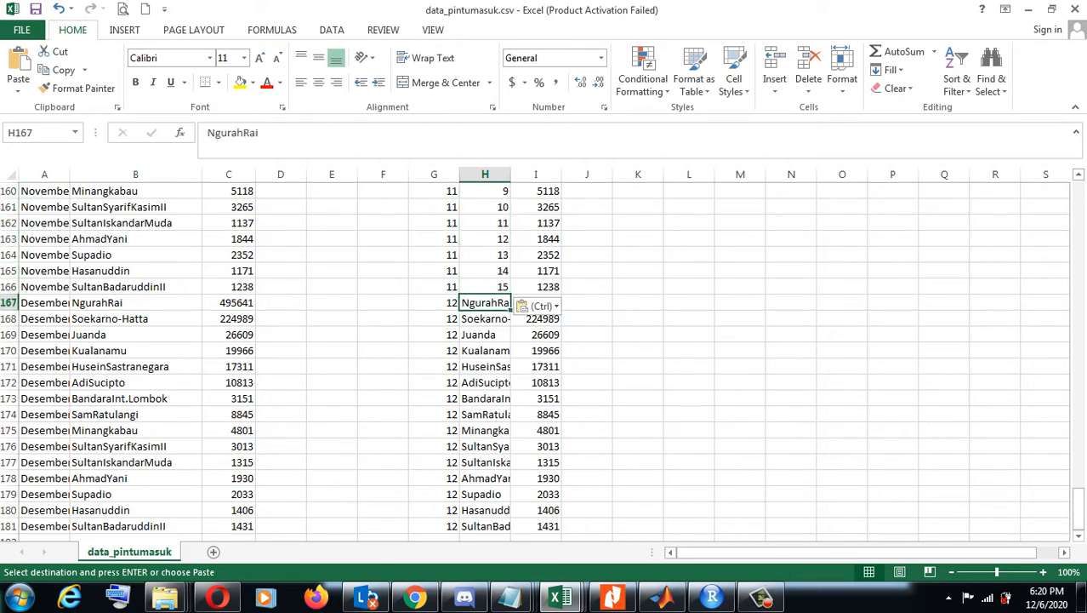
key(ctrl+v)
key(ctrl+s)
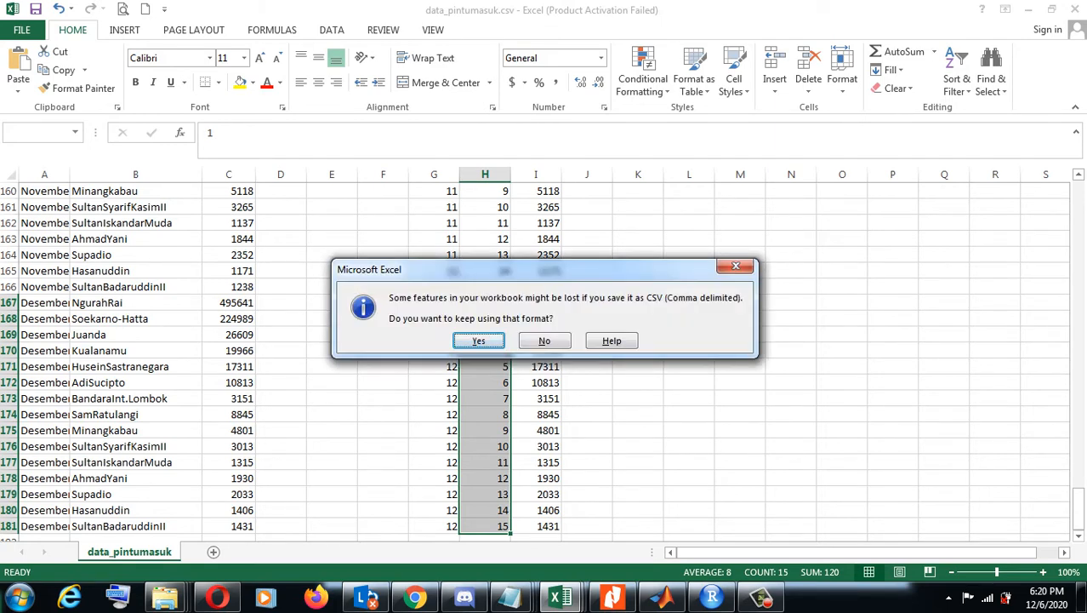
key(Return)
Step: Switch to the untitled Notepad notes and complete the last line as "inputan angka harus dilakukan konversi"
mouse_move(510, 599)
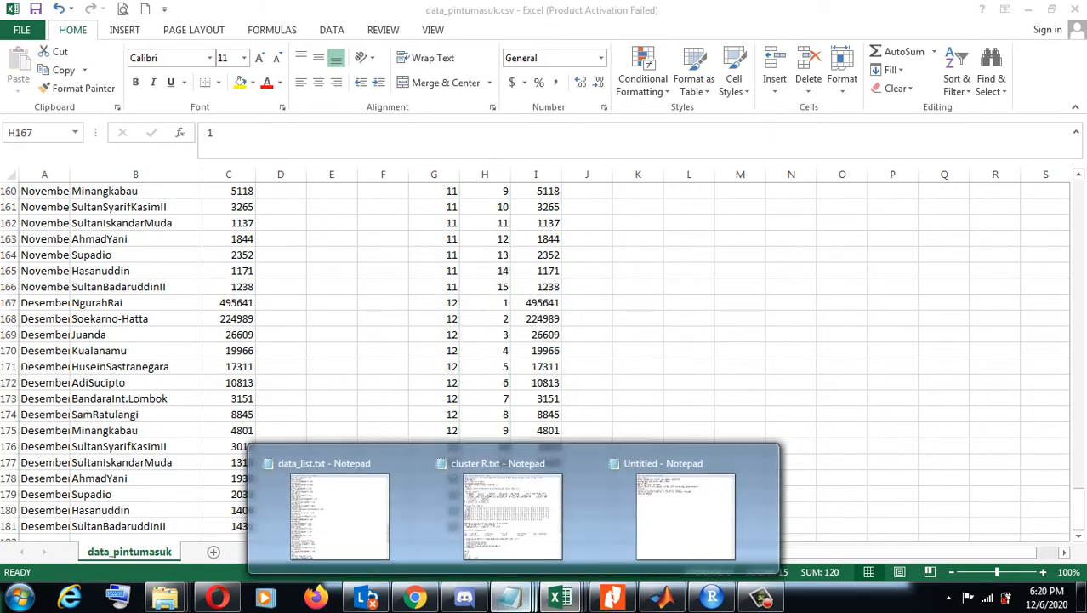
click(685, 506)
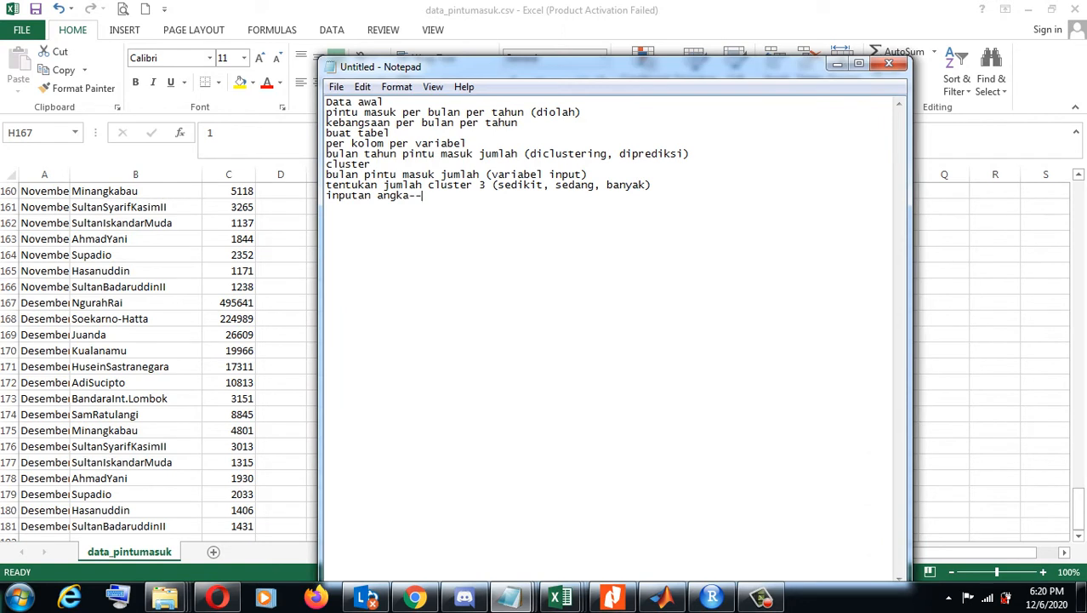
text(> konversi)
key(Left)
key(BackSpace)
key(BackSpace)
key(BackSpace)
text(harus dilakukan)
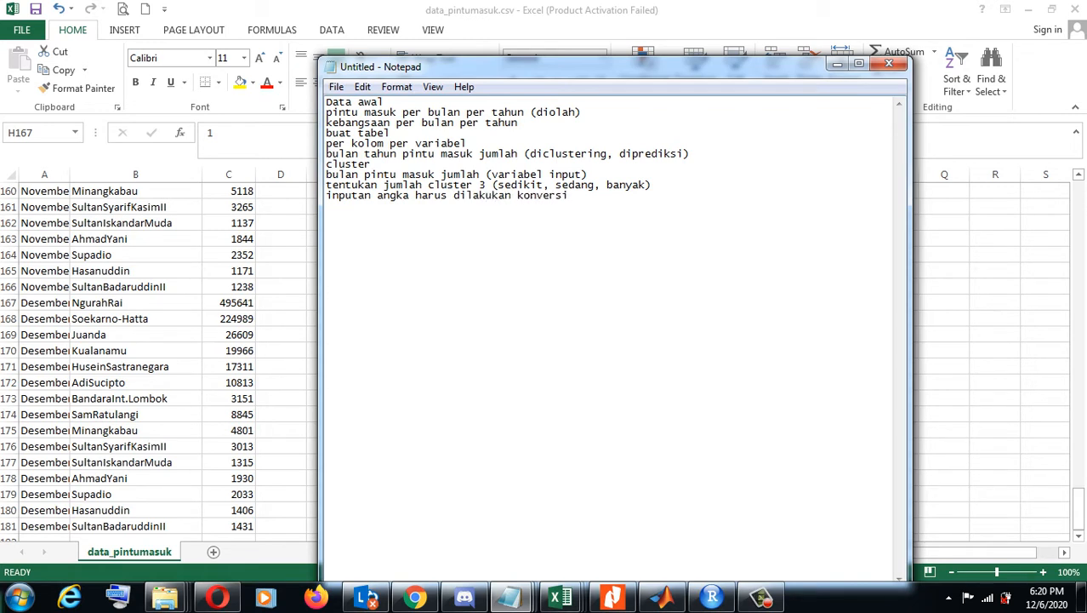
Step: Add the line "lakukan training, tujuan training mendapatkan centroid" below the conversion note
click(568, 196)
key(Return)
text(lakukan traini)
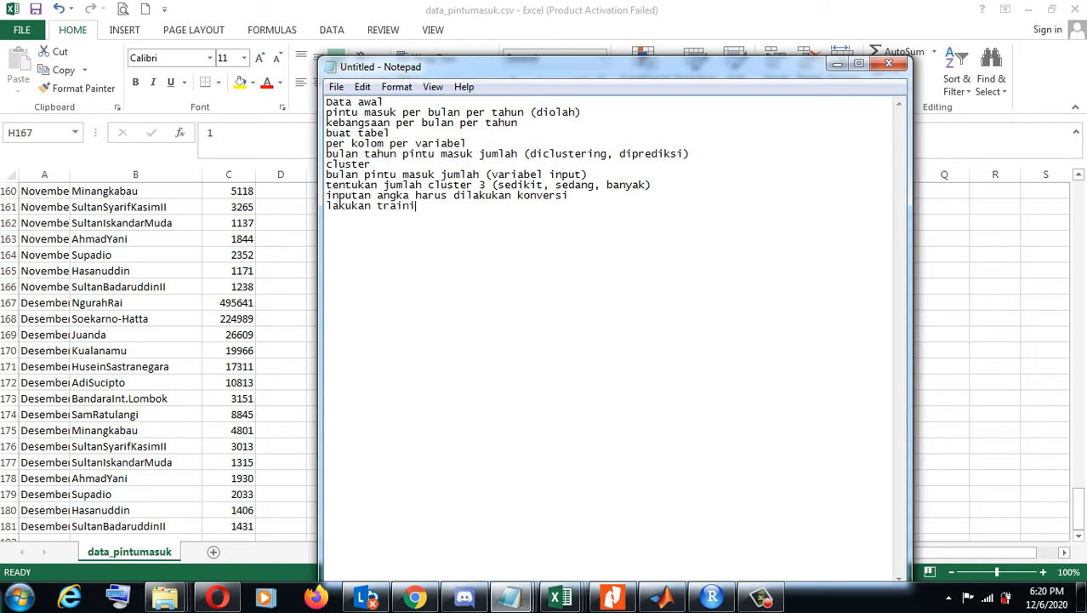
text(ng, tujuan training ce)
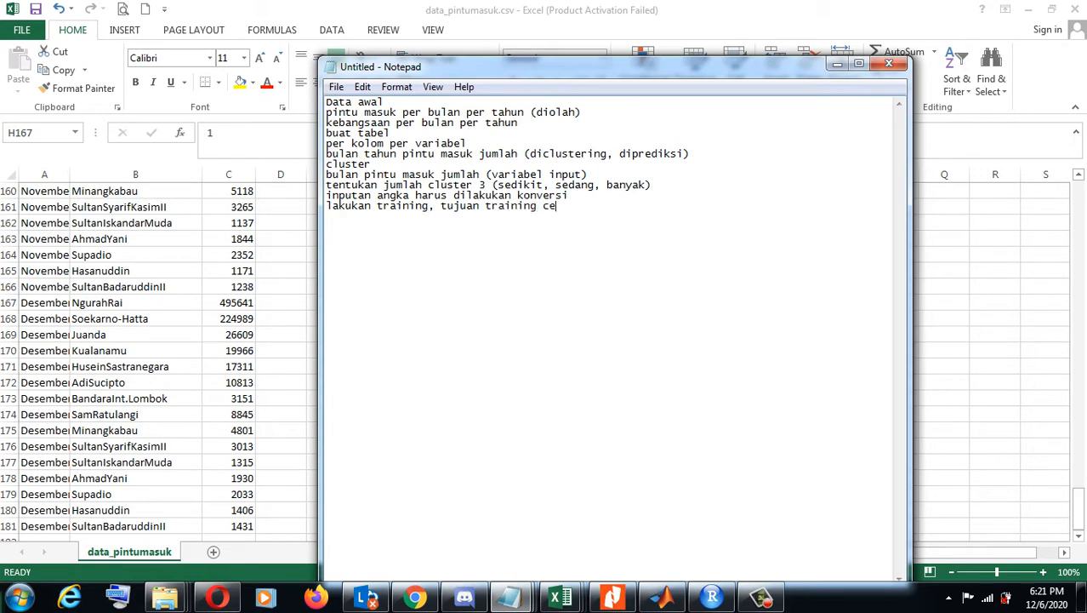
text(ntroid)
text(mendapatkan)
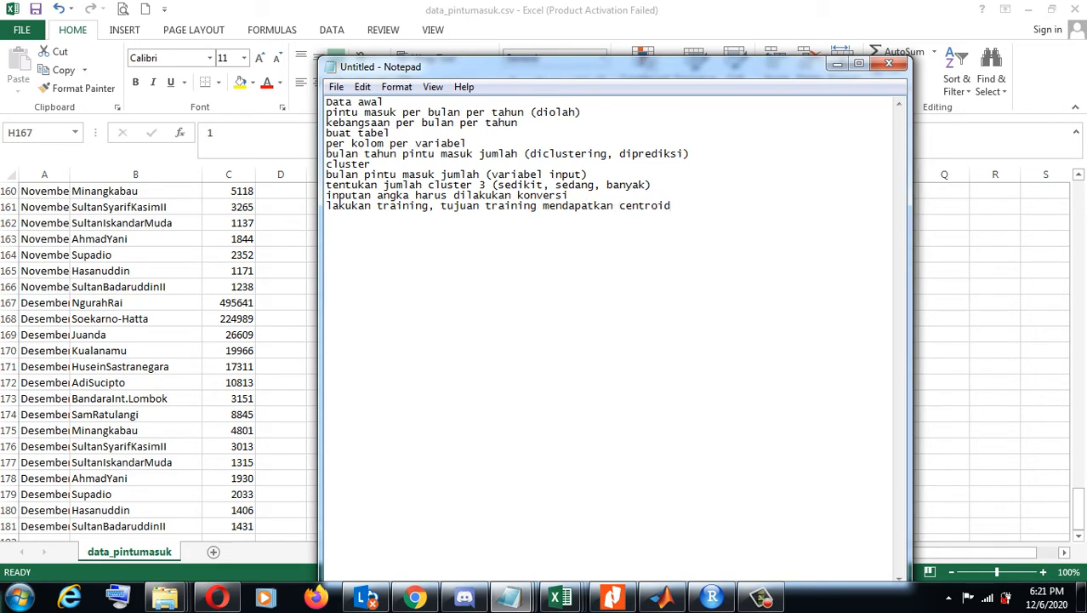
Step: Add the line "dari centroid inilah yang digunakan untuk clustering" to the notes
text(dari centroid inila)
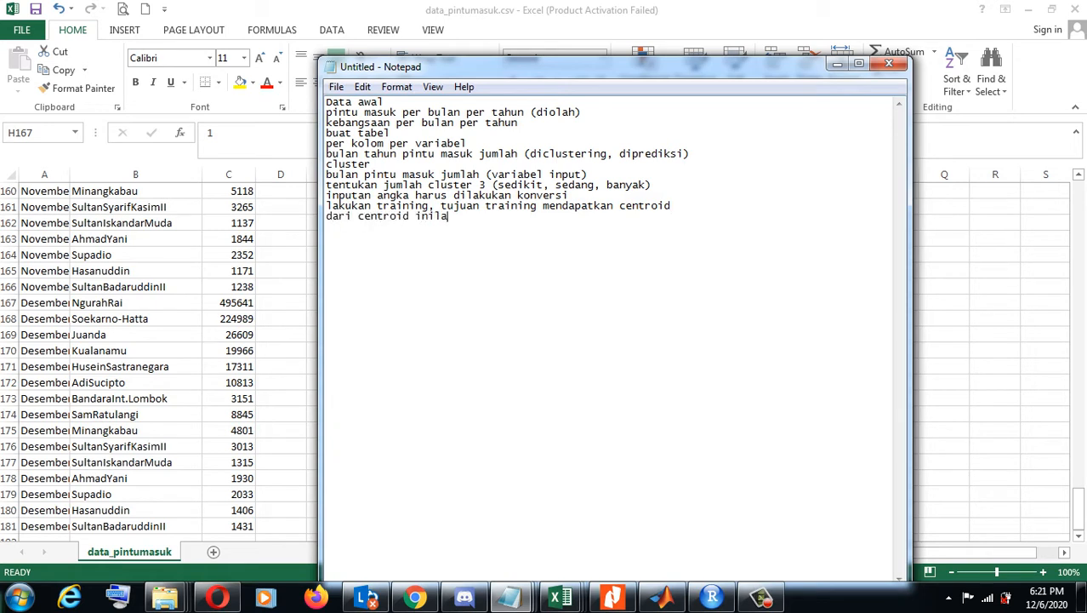
text(h yang digunakan untuk c)
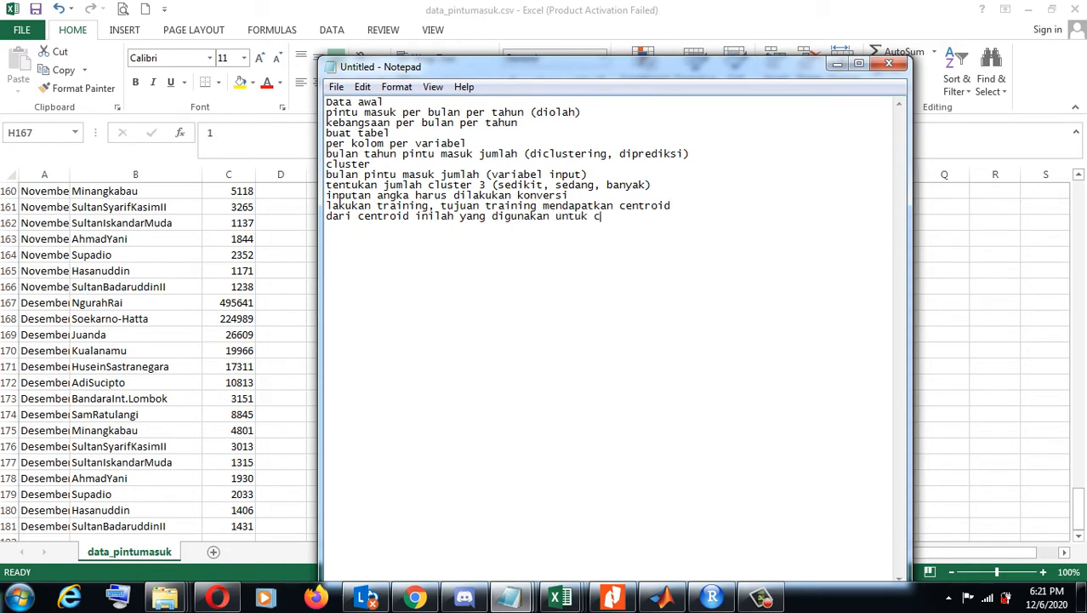
text(lustering)
Step: Add the lines "R, Weka, Matlab" and "hasil training centroid" at the end of the notes
text(R)
text(, Weka, )
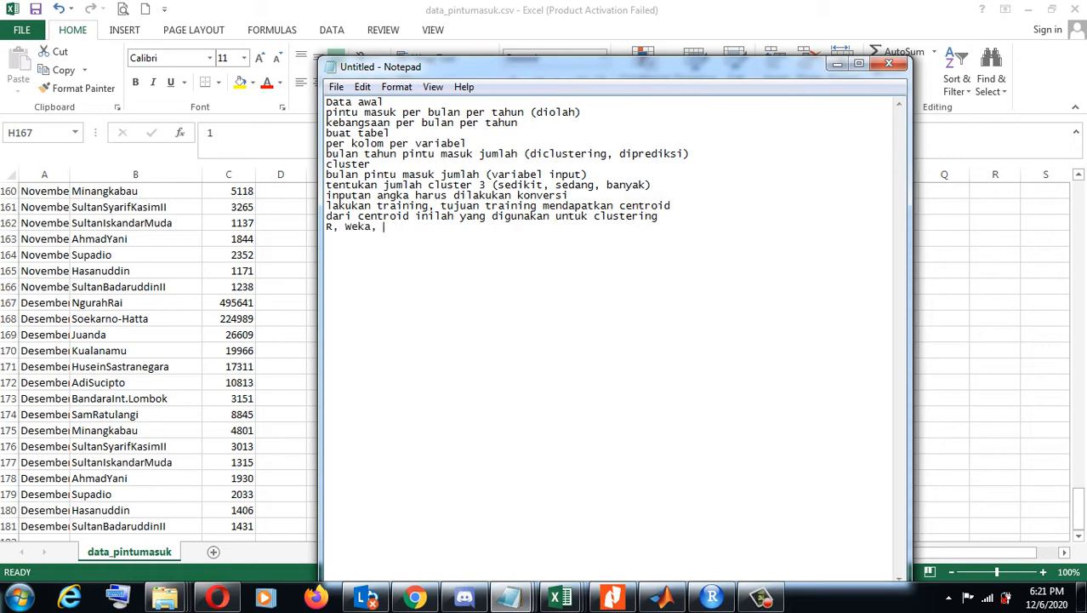
text(Matlab)
key(Return)
text(hasil training centroid)
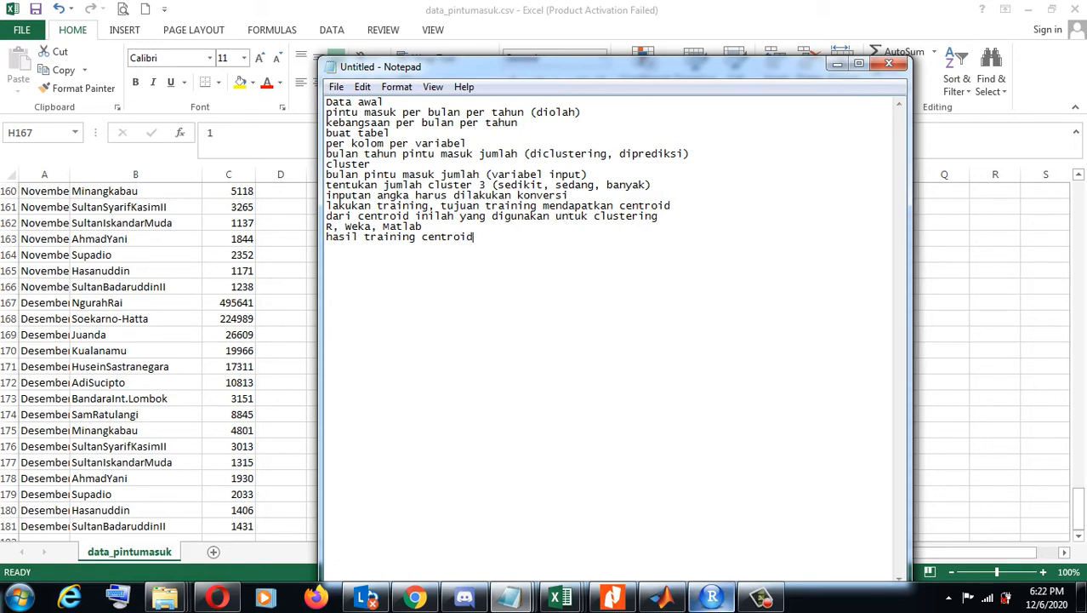
Step: Switch back to data_pintumasuk.csv in Excel and save it, keeping the CSV format
click(712, 597)
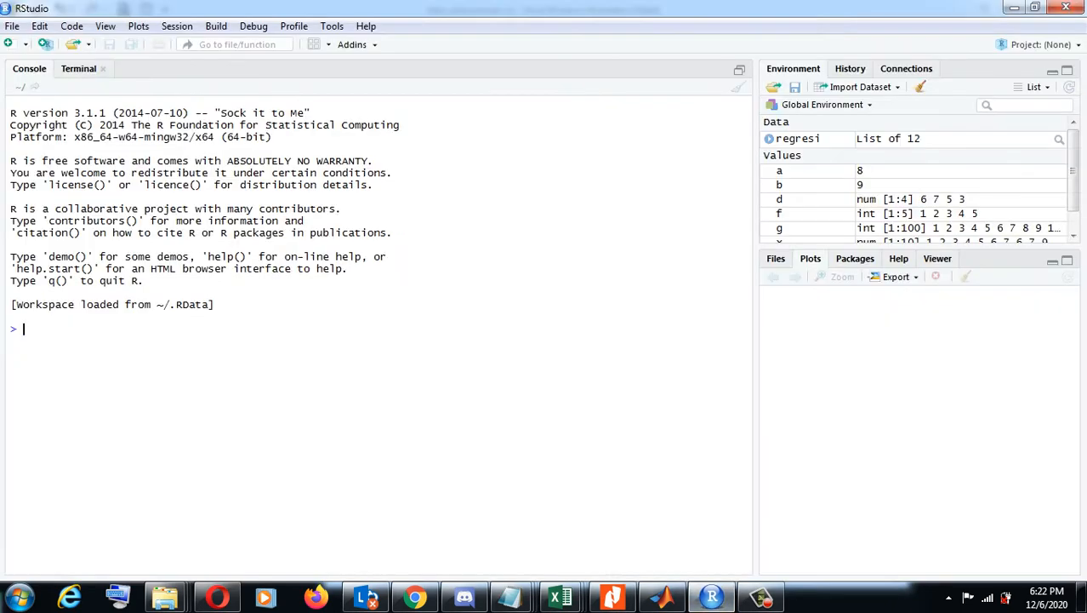
mouse_move(559, 597)
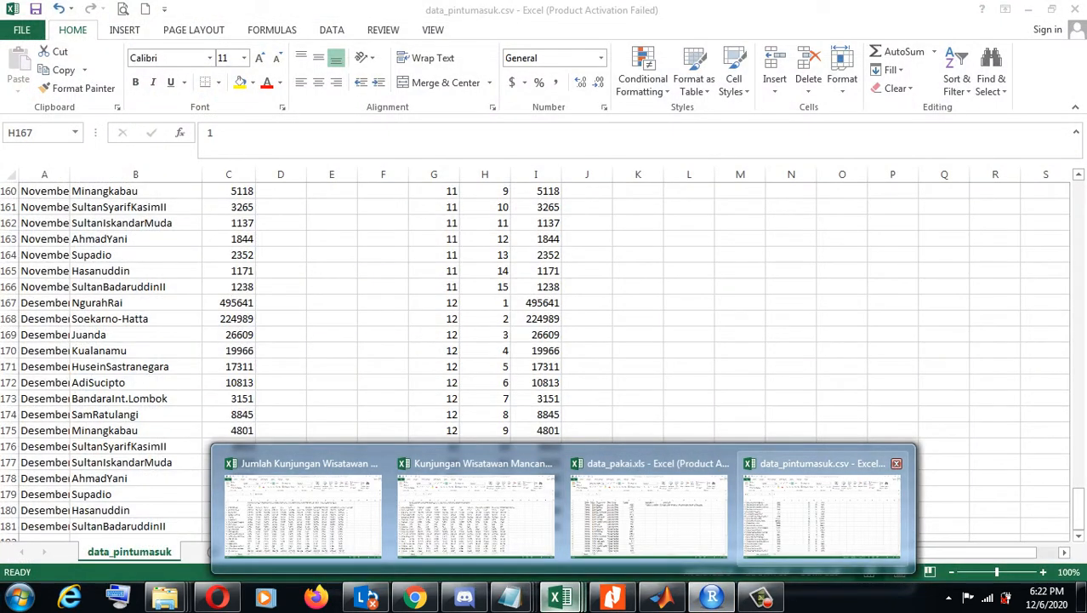
click(822, 511)
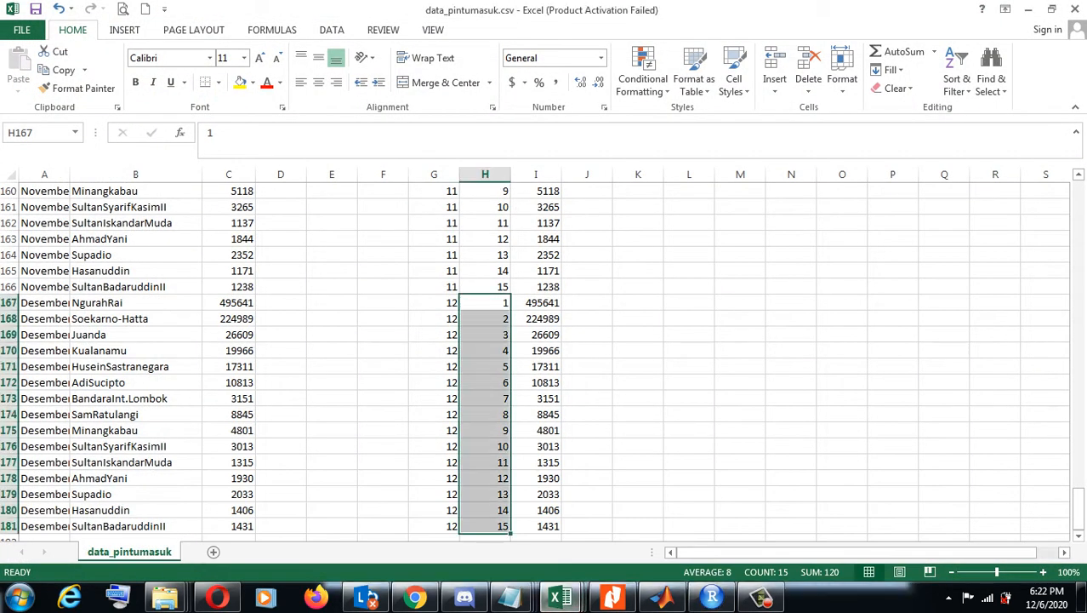
click(536, 334)
key(ctrl+s)
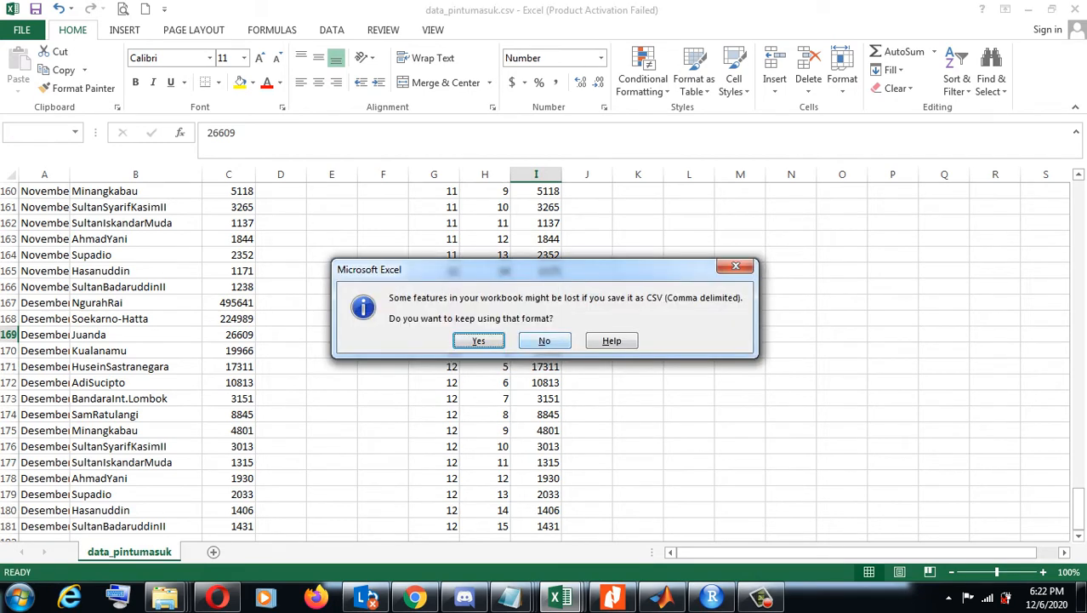
key(Return)
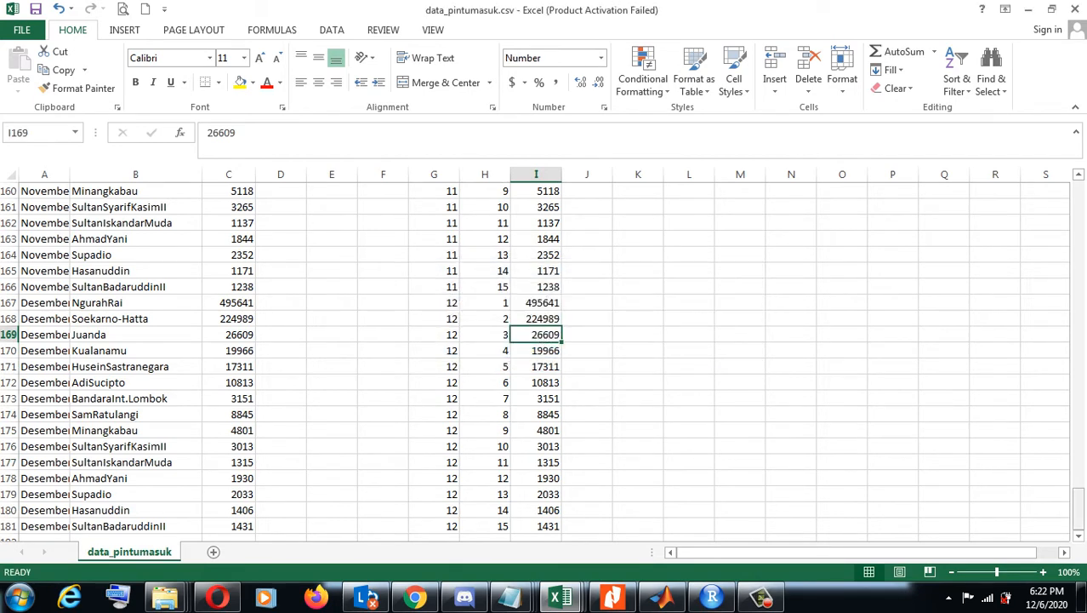
Step: Copy the numeric table G1:I181 and paste it as values at A1 of a new workbook
scroll(544, 357, up, 20)
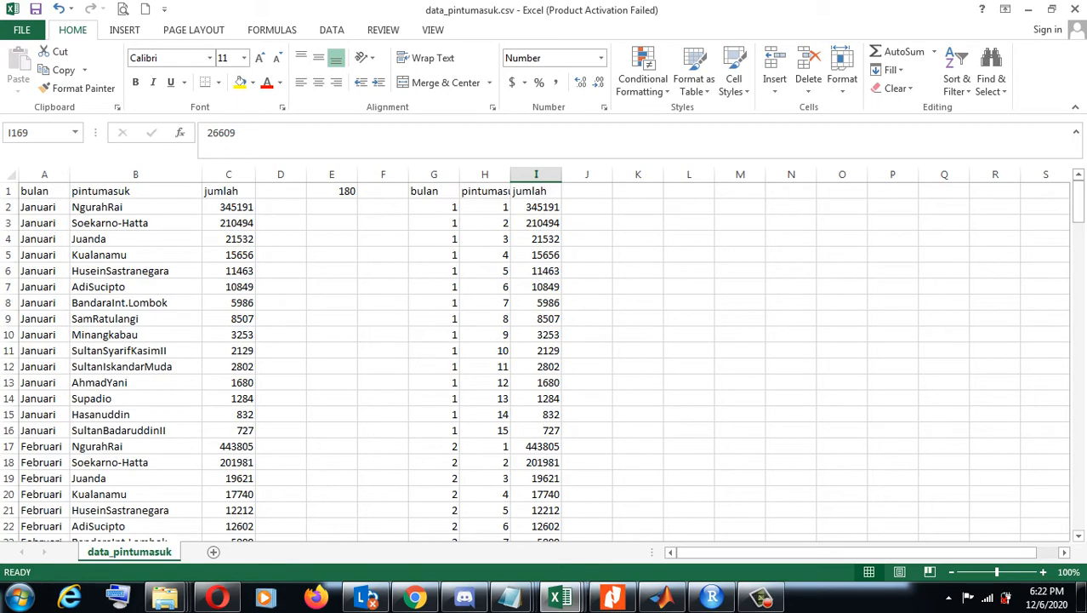
drag(434, 190, 545, 515)
key(ctrl+c)
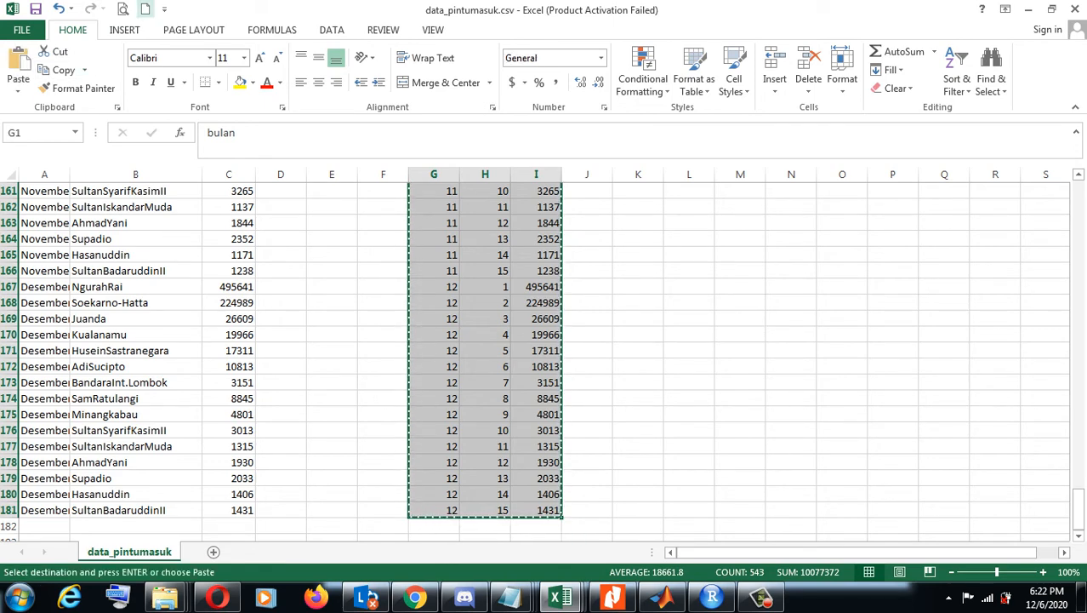
key(ctrl+n)
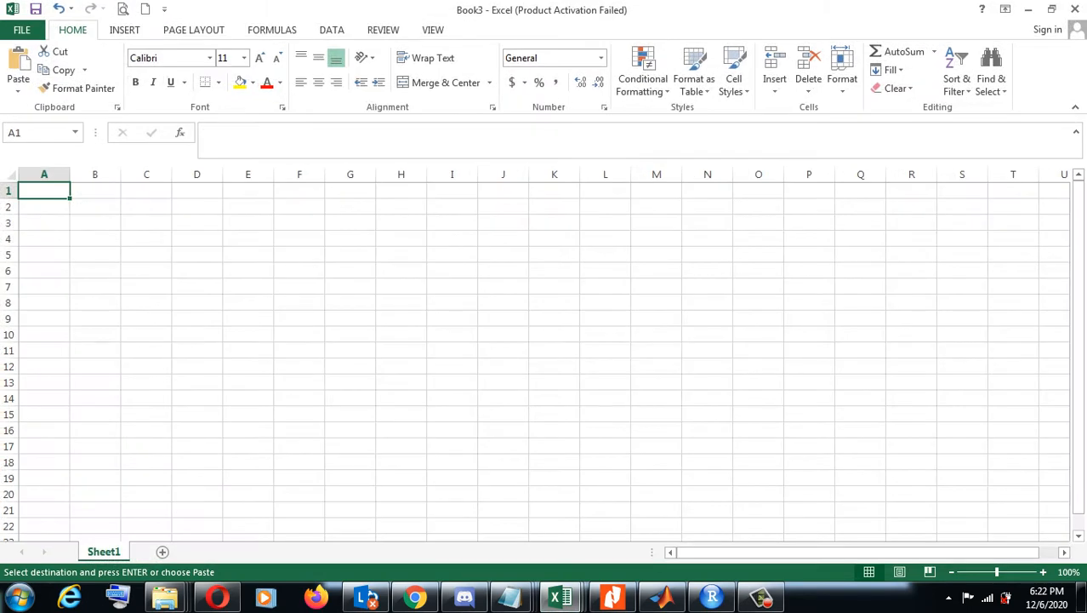
click(18, 88)
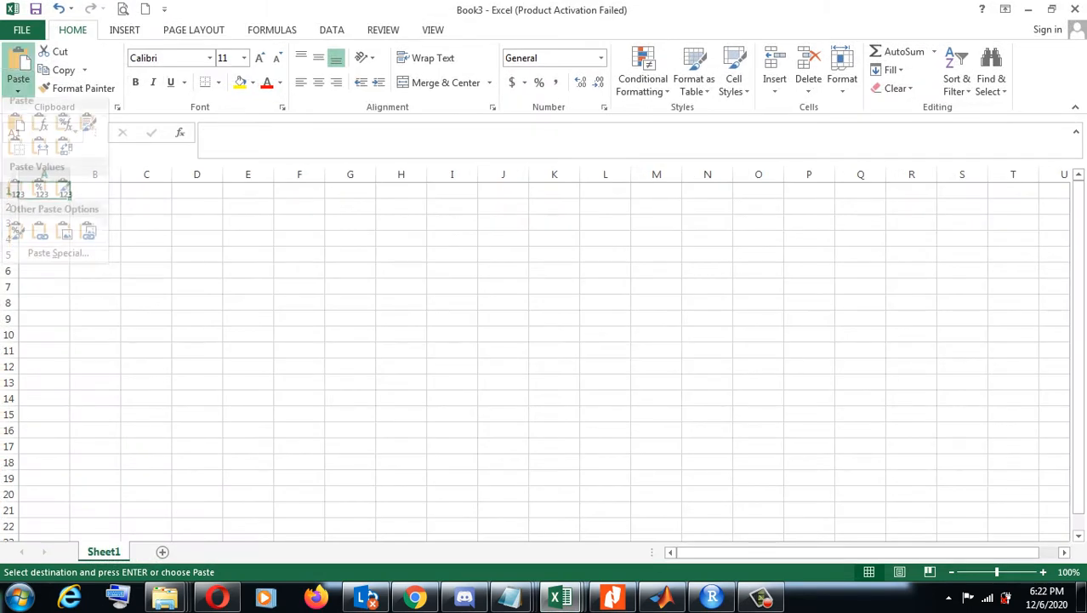
click(15, 196)
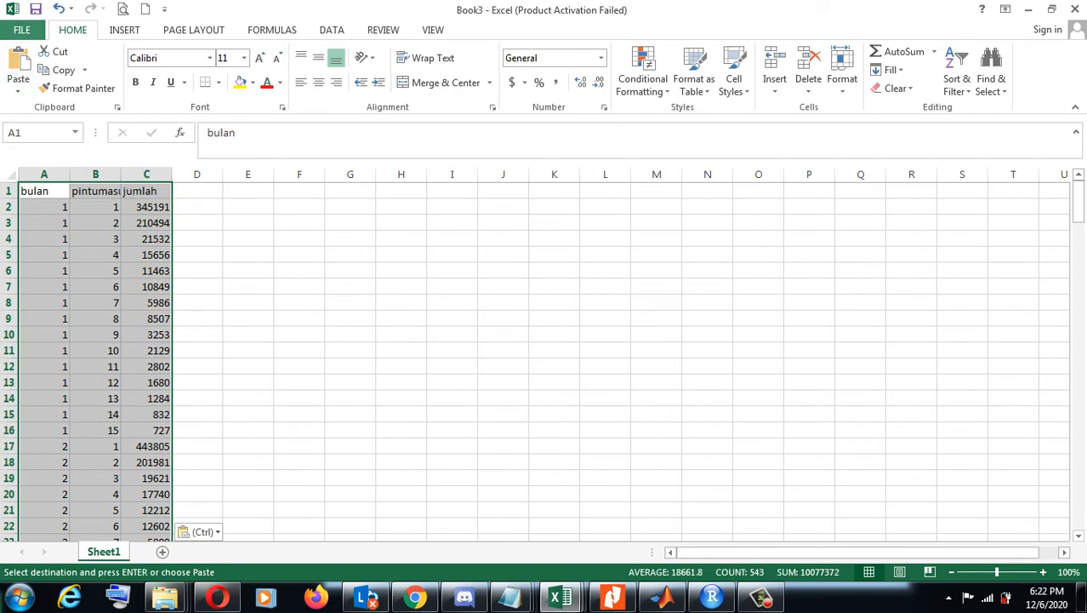
Step: Start saving the new workbook in the clustering folder with the file type CSV (Comma delimited)
click(21, 29)
click(35, 189)
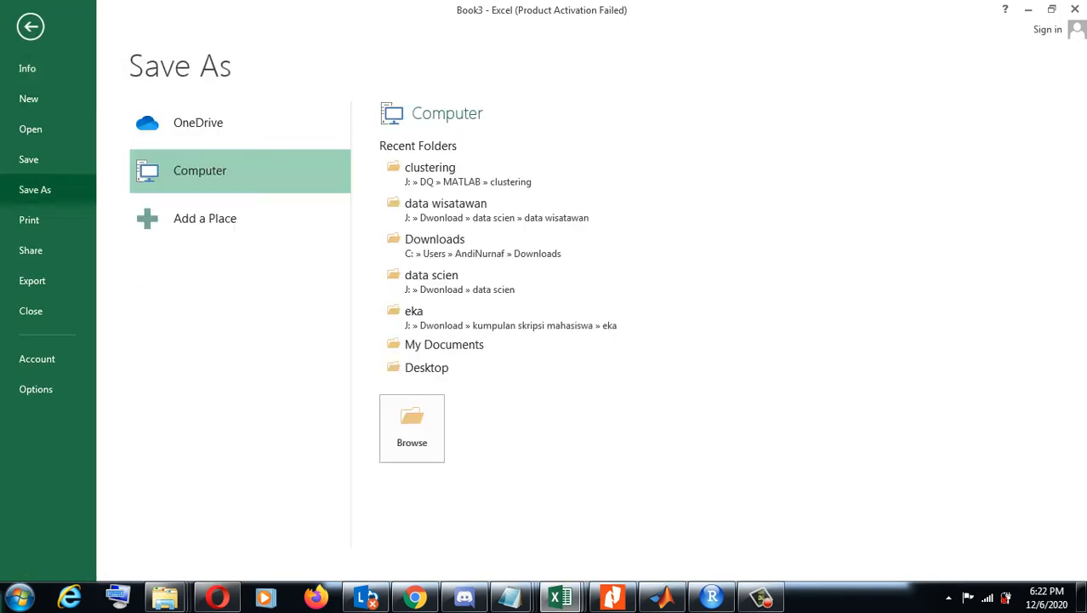
click(429, 170)
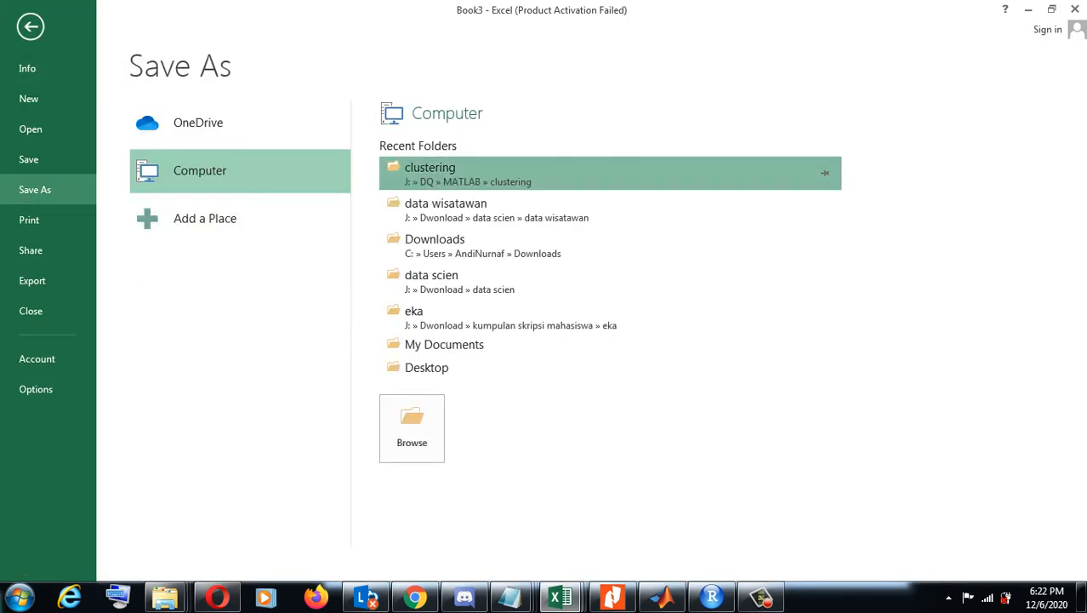
click(318, 282)
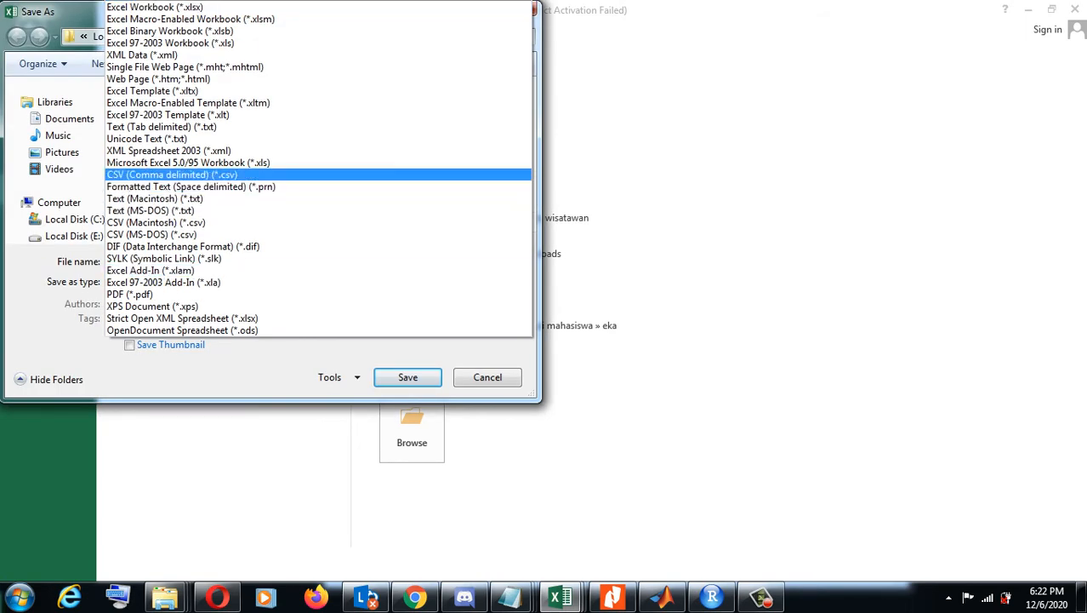
click(172, 175)
Step: Name the file data and save it, accepting the CSV format
click(196, 261)
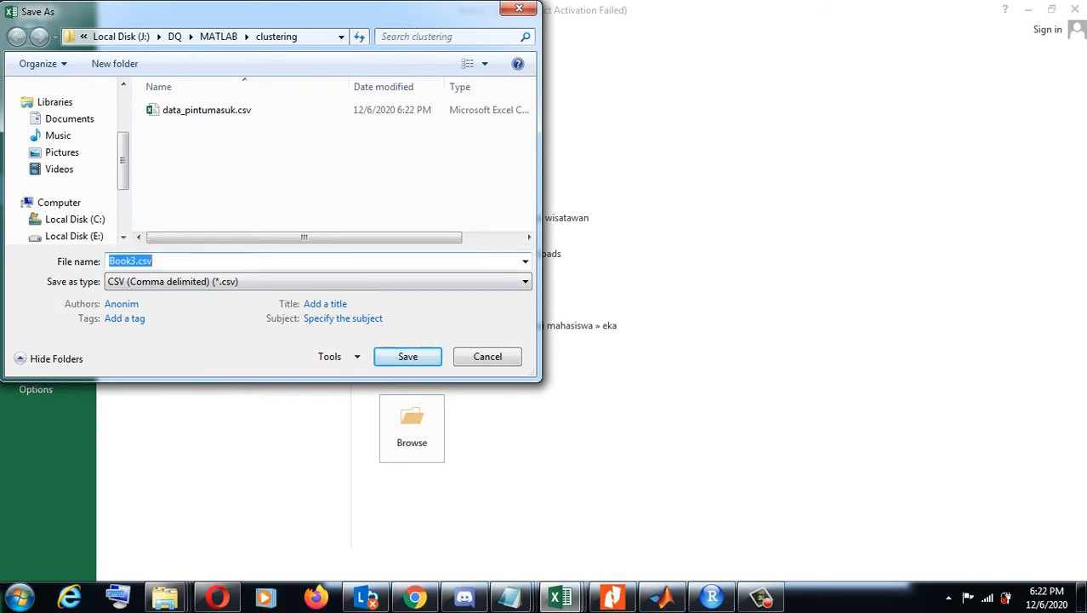
text(data)
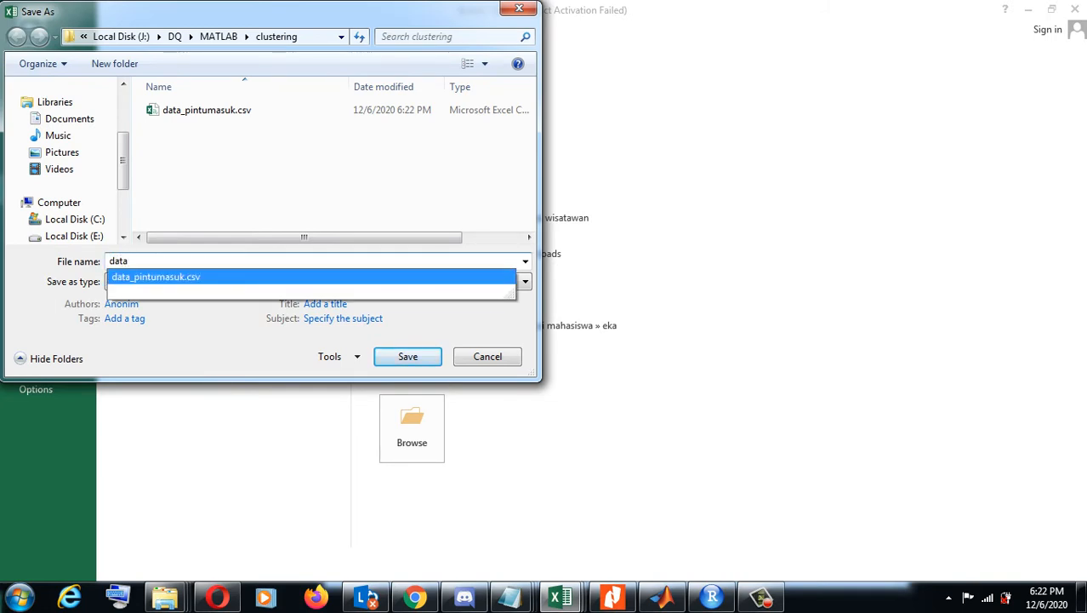
text(_pakai)
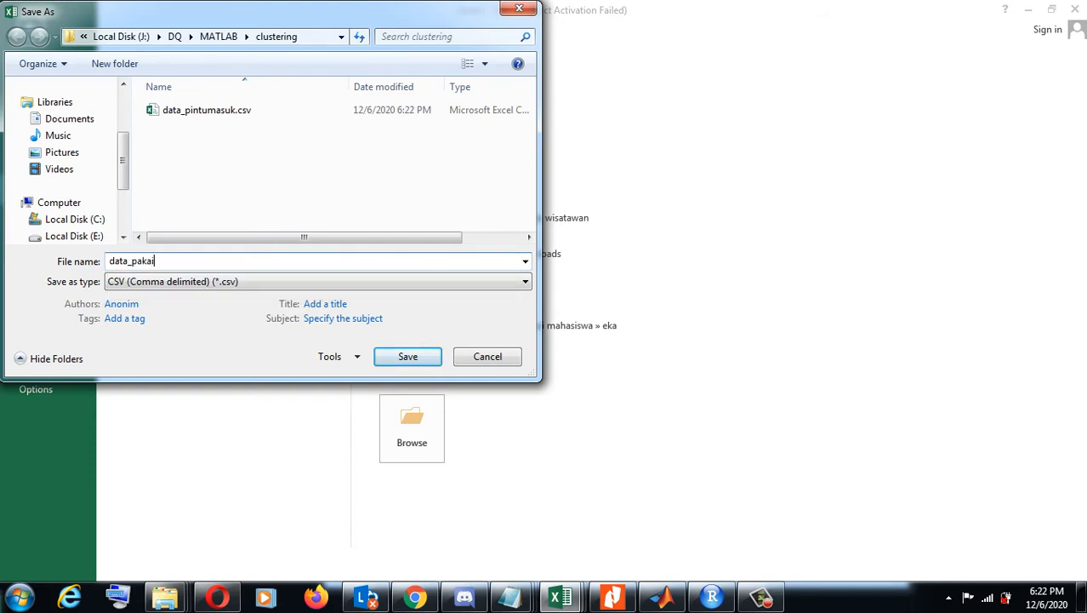
key(BackSpace)
key(BackSpace)
key(BackSpace)
key(BackSpace)
key(BackSpace)
key(BackSpace)
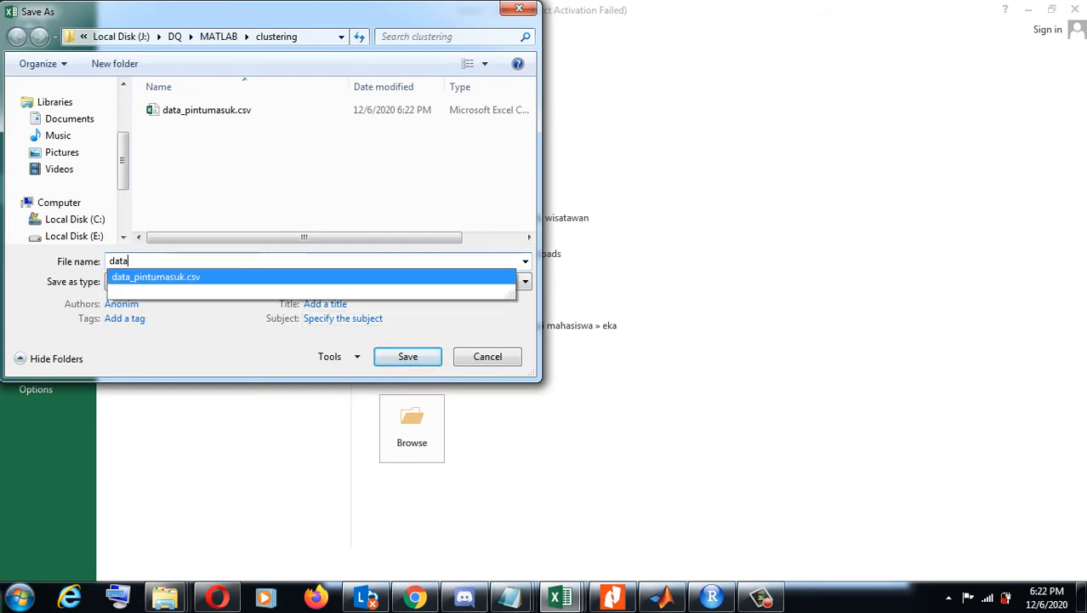
click(408, 357)
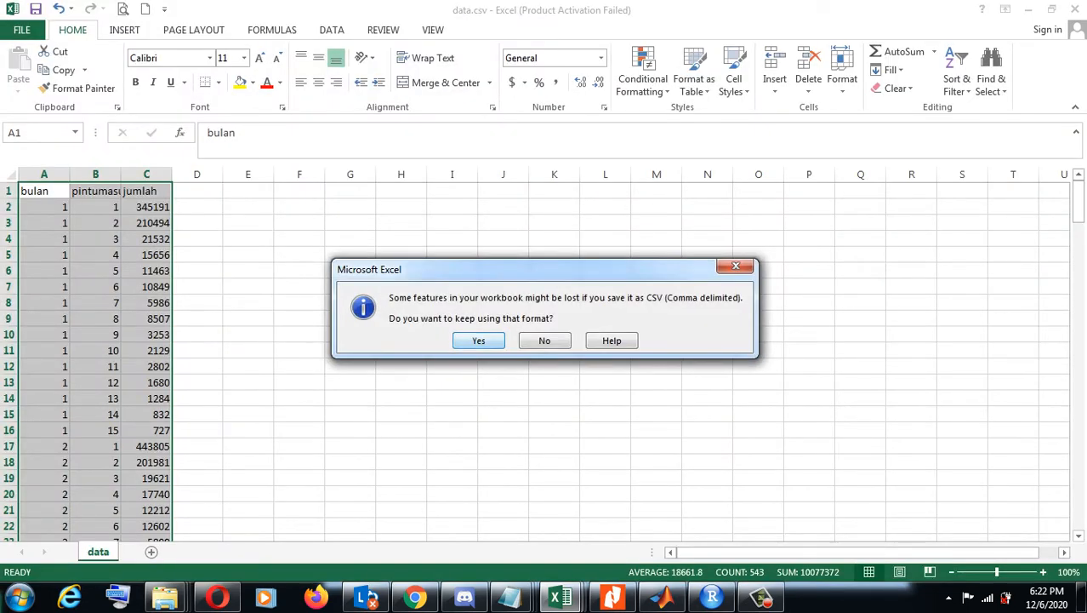
click(479, 341)
Step: Close data.csv, saving its changes and keeping the CSV format
click(1076, 9)
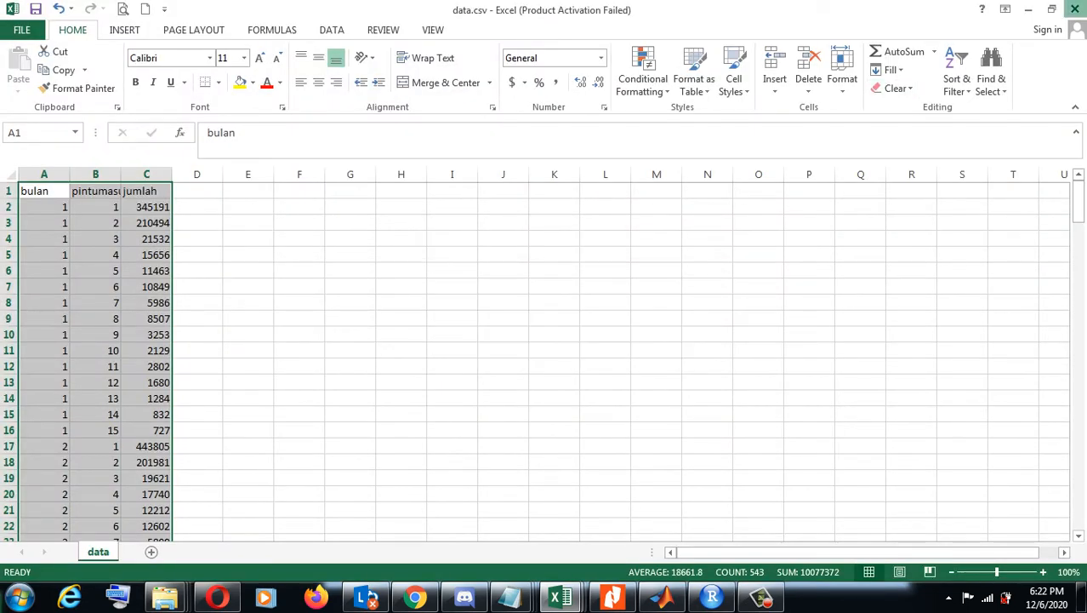
click(475, 316)
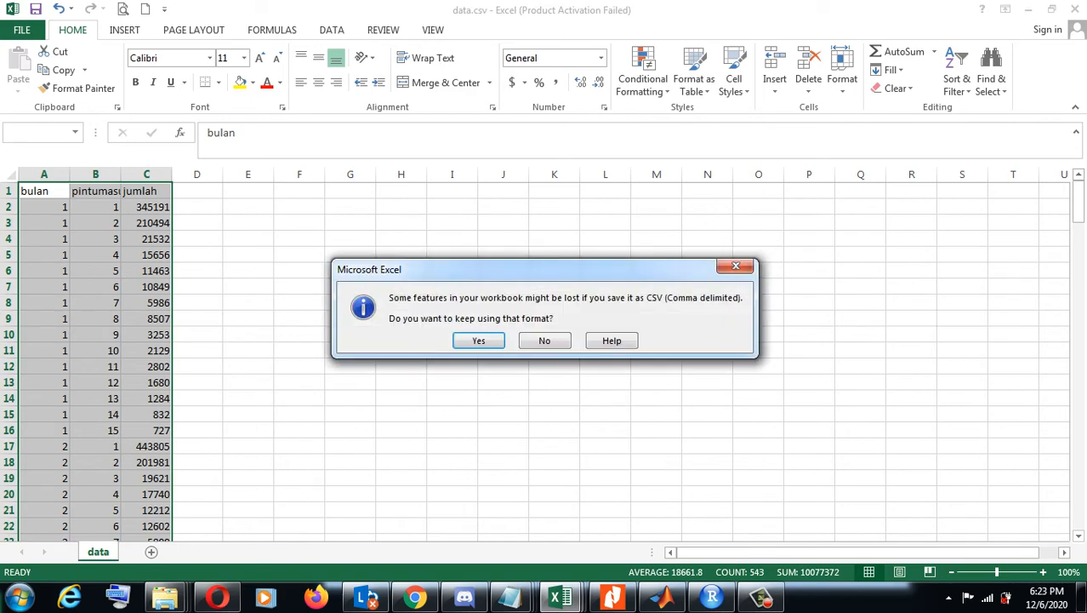
click(478, 340)
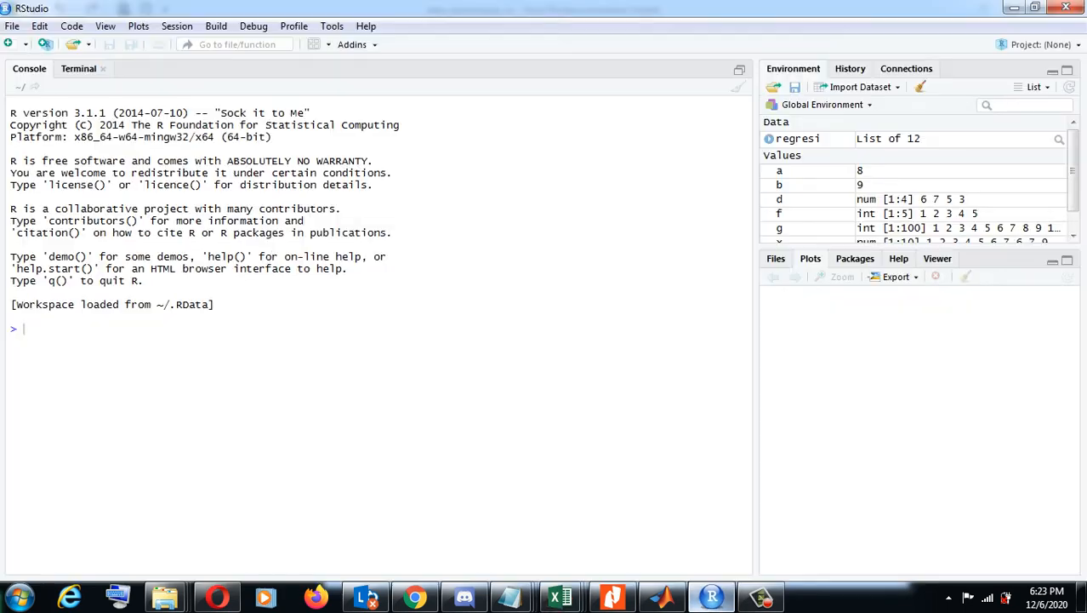
Step: Begin the command data= in the RStudio console and copy the parenthesised Clustering.csv path from the first line of cluster R.txt in Notepad
click(712, 597)
text(data=)
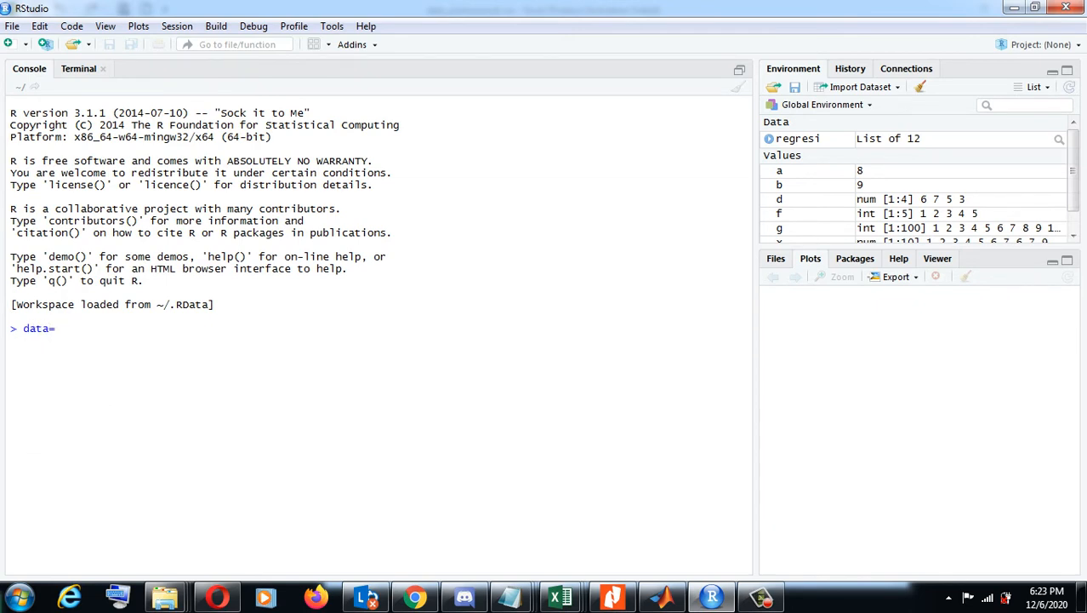
mouse_move(509, 602)
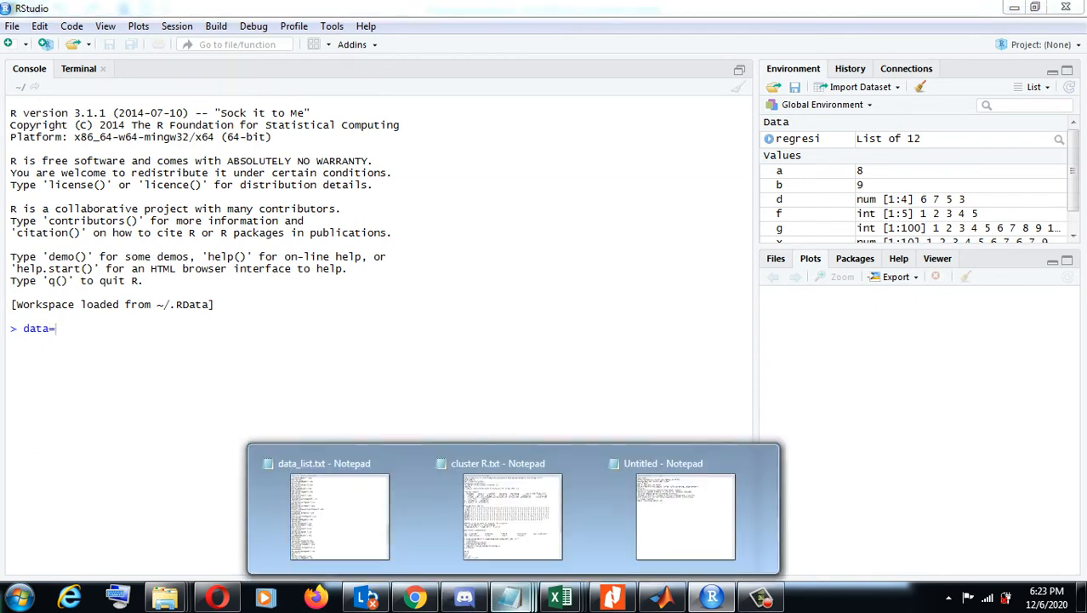
click(512, 511)
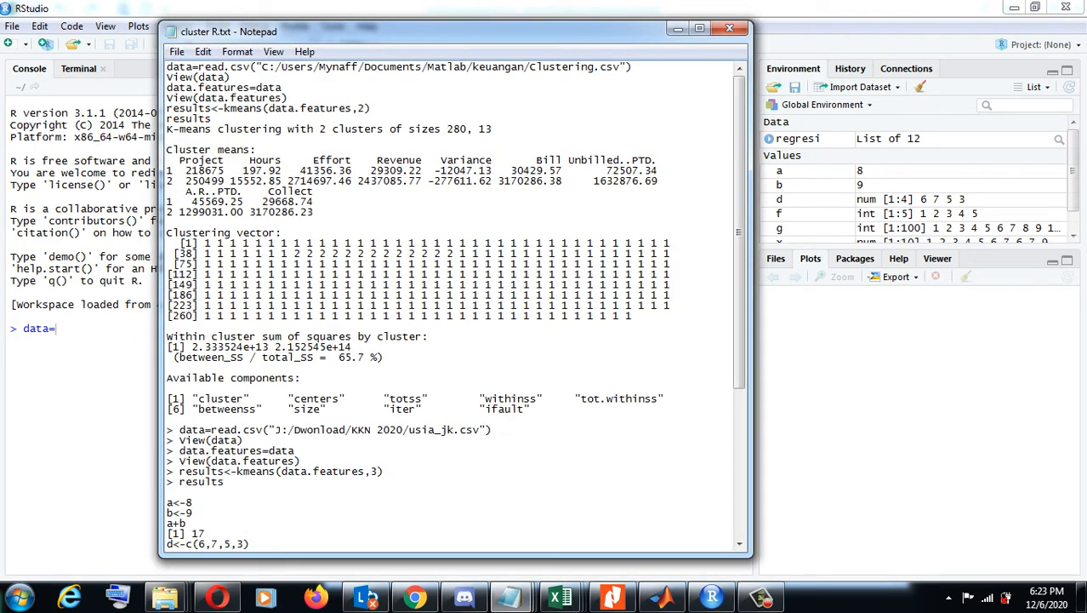
drag(249, 66, 633, 66)
key(ctrl+c)
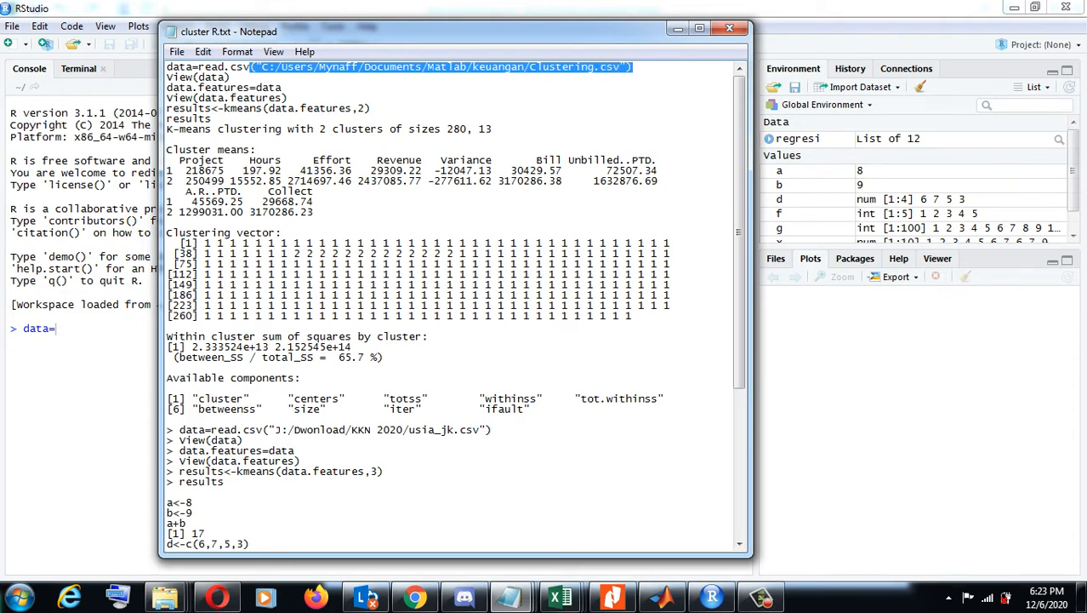
Step: Back in RStudio, extend the command with read.csv and the copied path, changing its drive letter to J
key(alt+Tab)
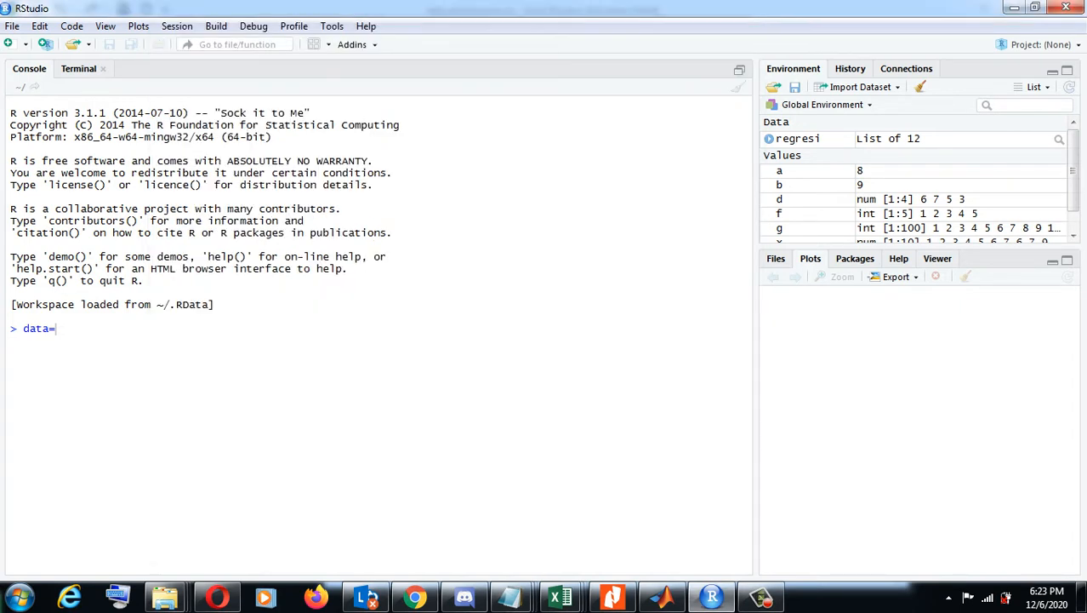
text(read.csv)
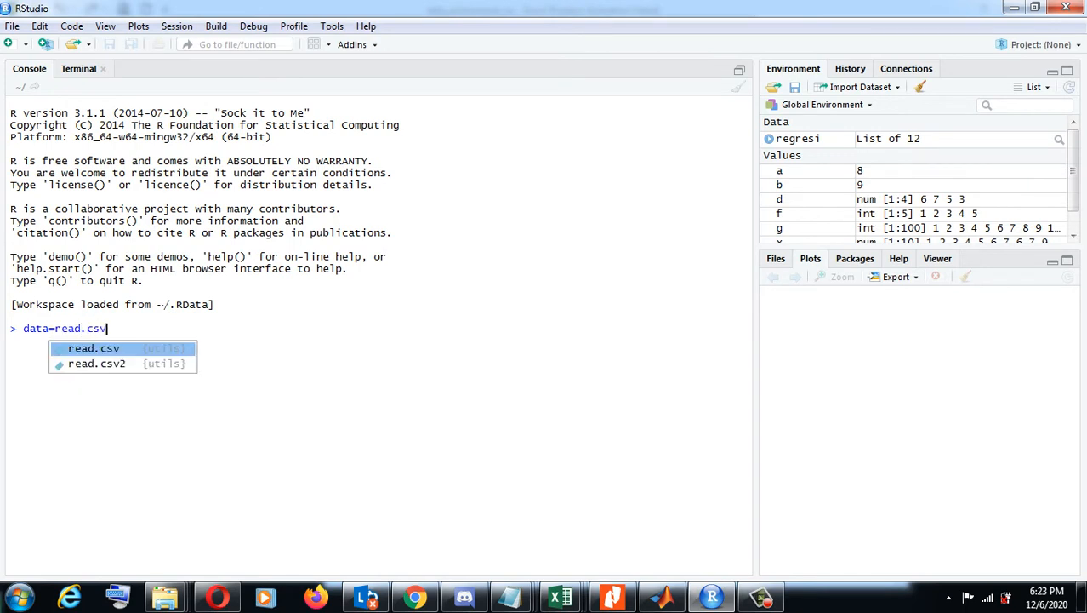
key(Tab)
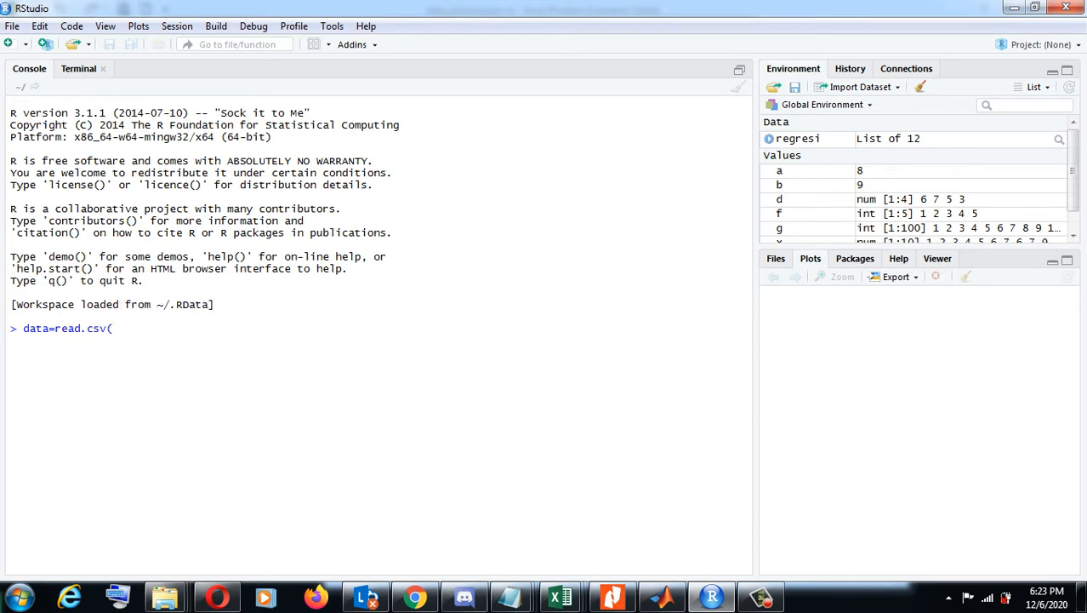
key(ctrl+v)
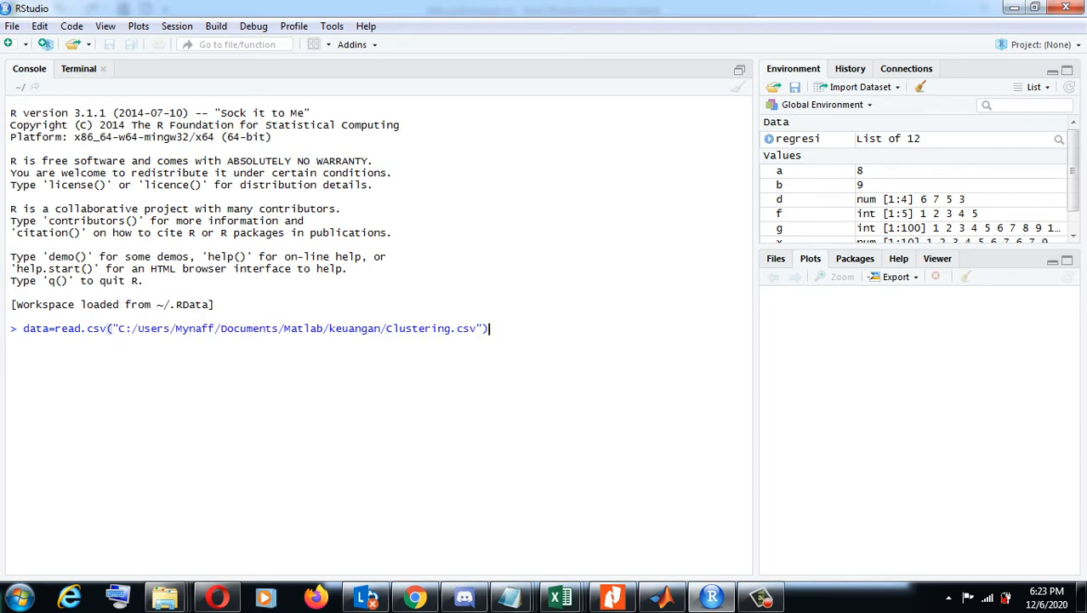
click(125, 328)
key(BackSpace)
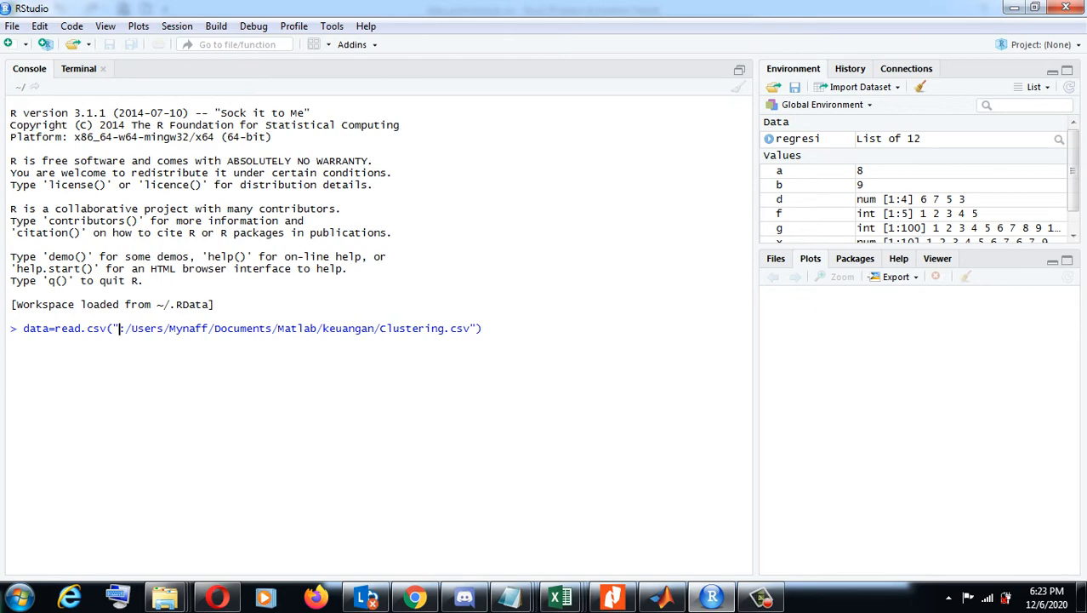
text(J)
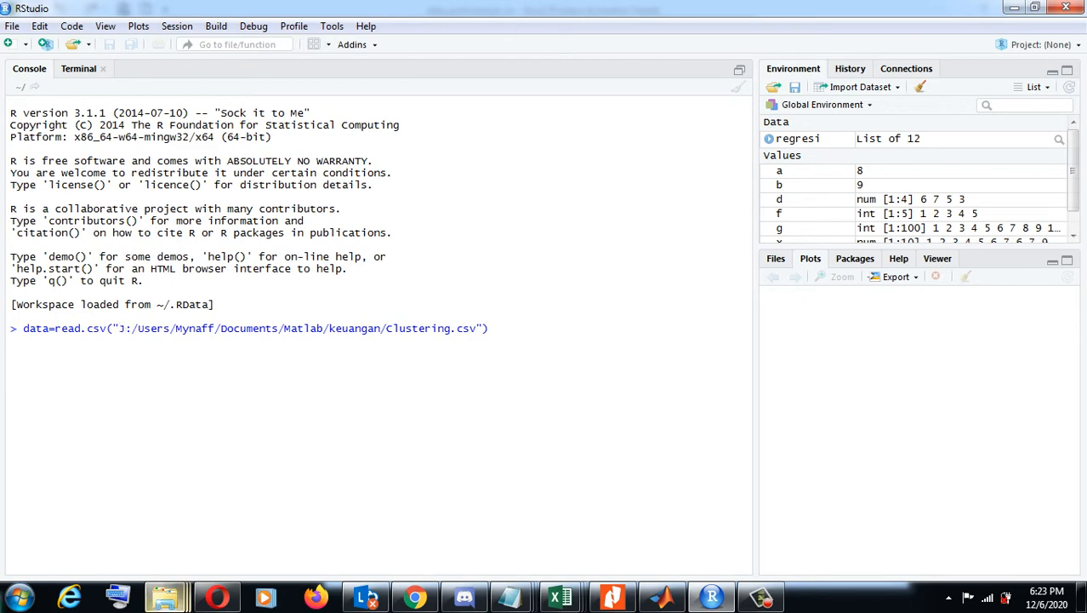
Step: In Windows Explorer, open the clustering folder under J:\DQ\MATLAB and copy its full path
mouse_move(165, 596)
mouse_move(274, 515)
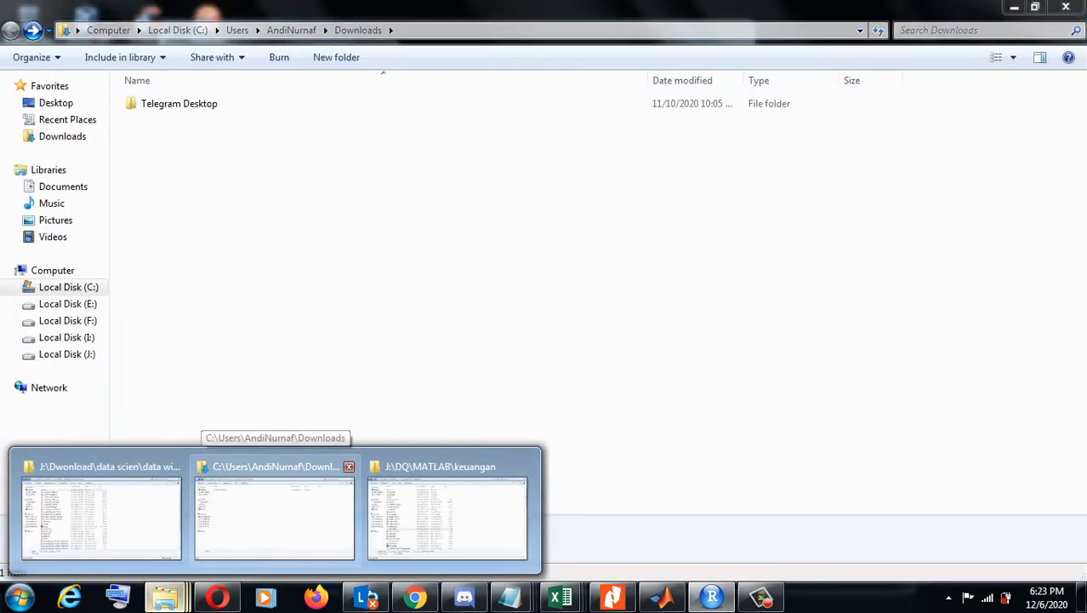
click(446, 514)
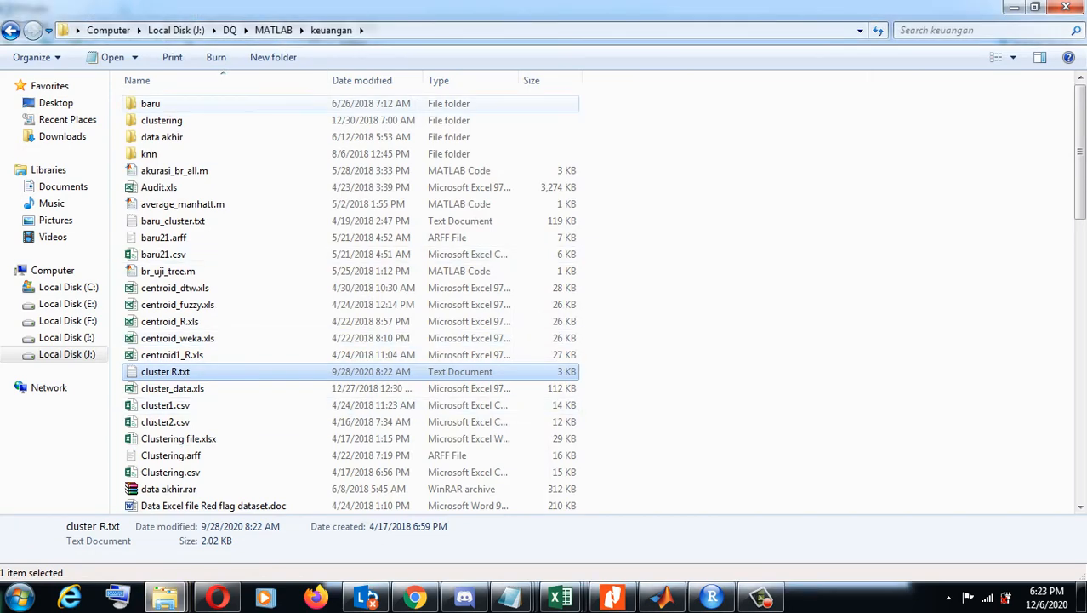
click(273, 30)
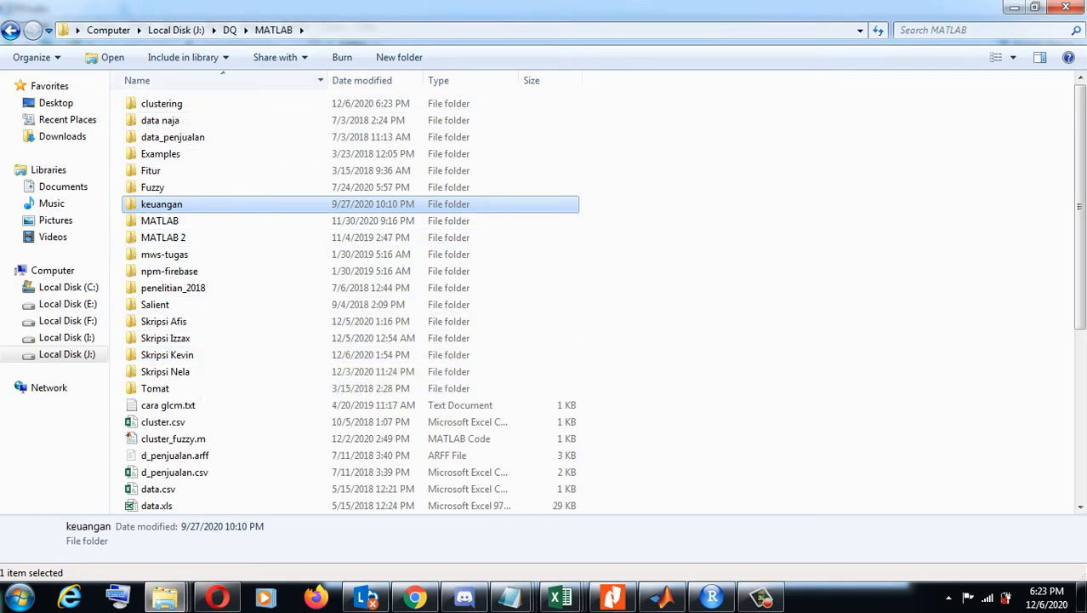
click(162, 103)
double_click(162, 104)
click(374, 31)
key(ctrl+c)
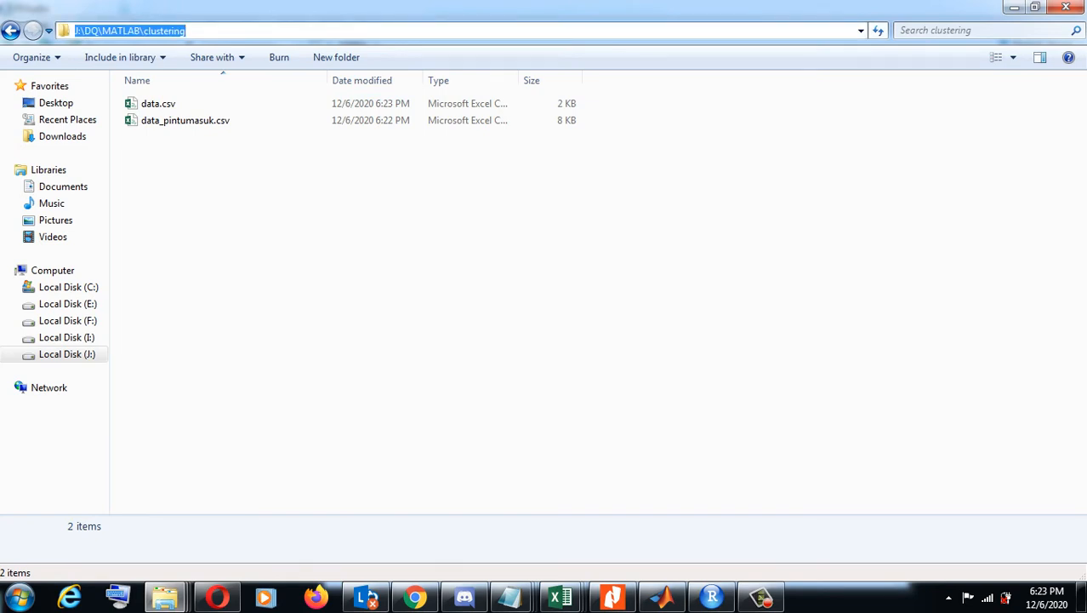
Step: In the RStudio console, replace the folder part of the read.csv path with the copied clustering folder path, followed by a forward slash
click(711, 597)
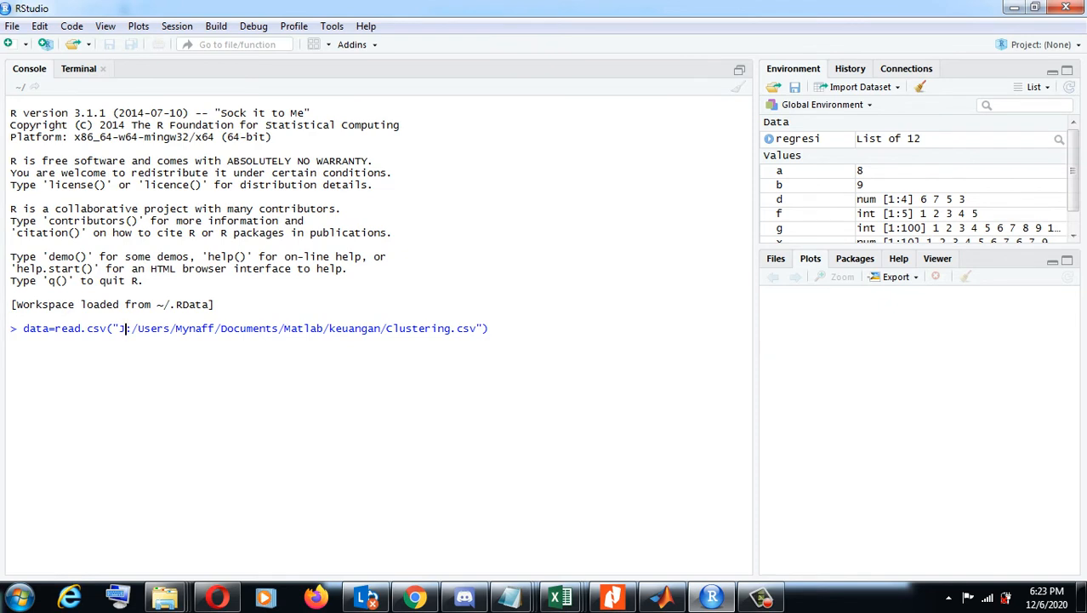
drag(118, 329, 387, 329)
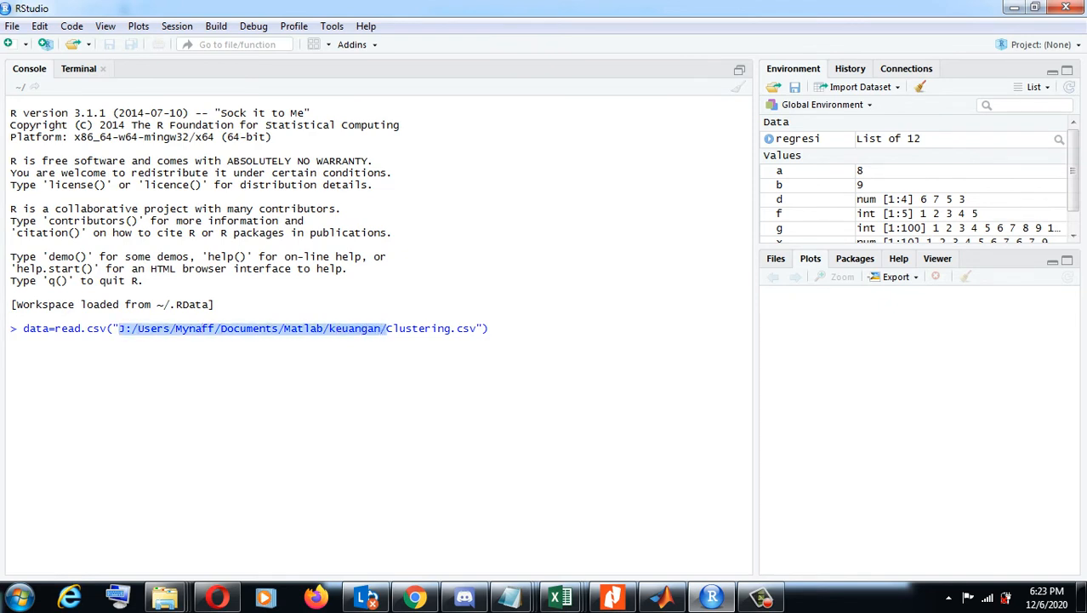
key(ctrl+v)
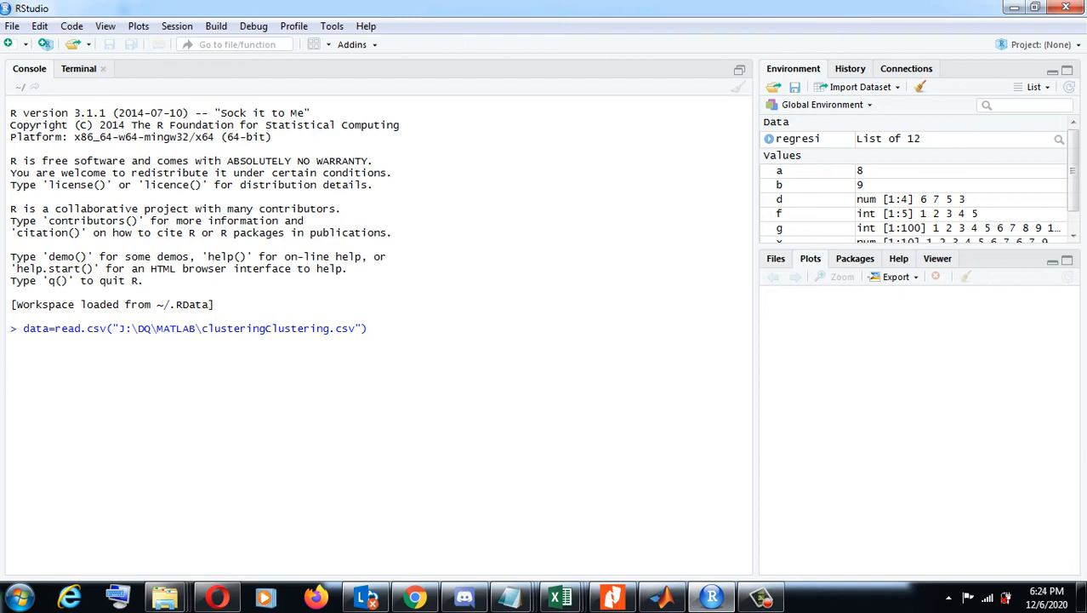
text(/)
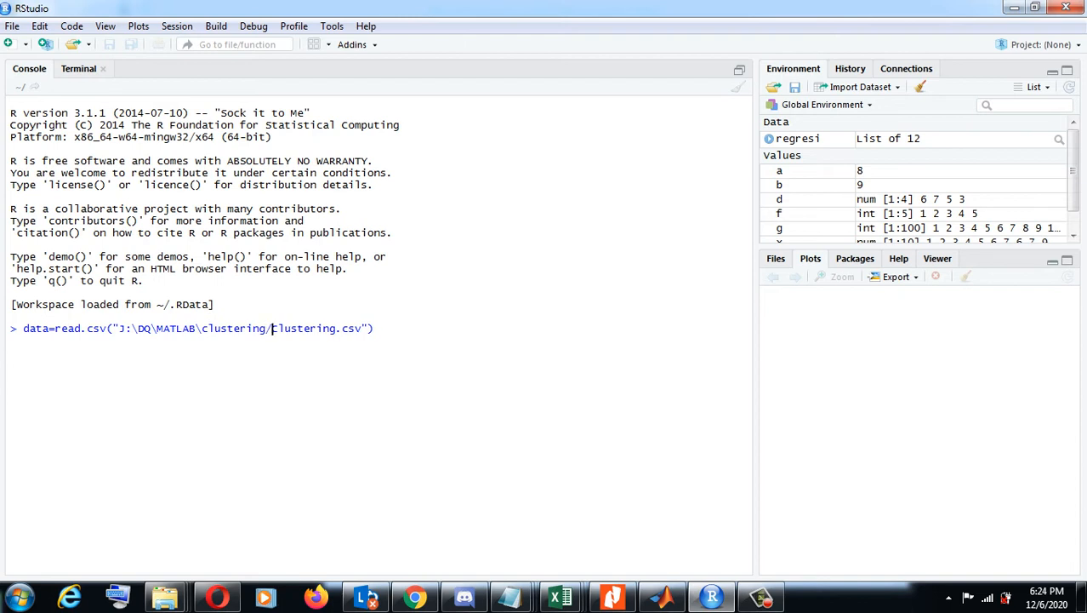
Step: Change the backslashes in the path to forward slashes so it reads J:/DQ/MATLAB/clustering/
click(139, 328)
key(BackSpace)
text(/)
key(Right)
key(Right)
key(Delete)
text(/)
key(Right)
key(Right)
key(Right)
key(Right)
key(Right)
key(Right)
key(Delete)
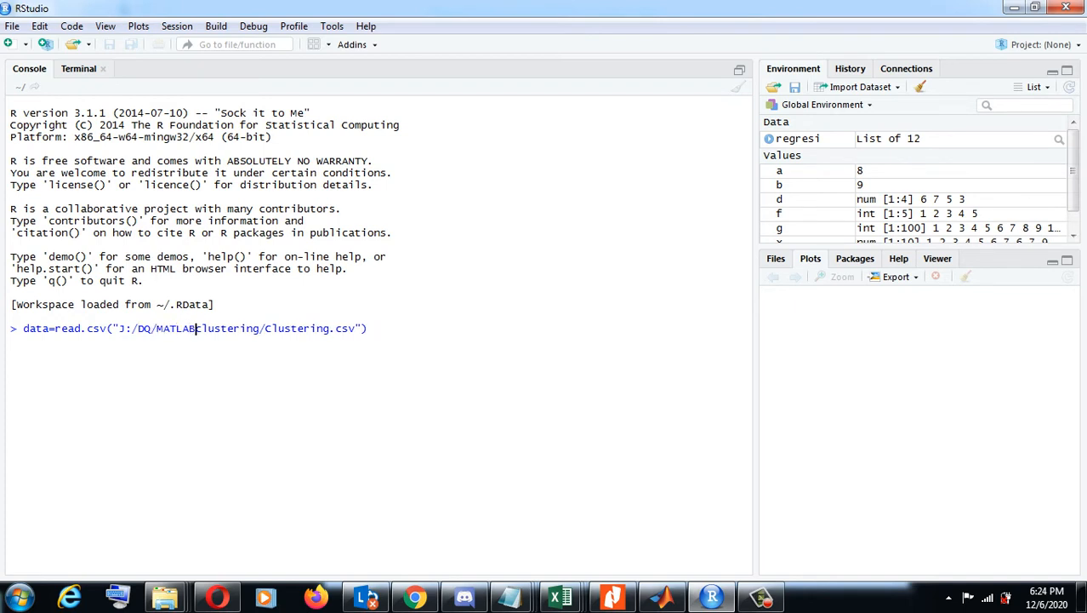
text(/)
Step: Replace the file name Clustering with data and run data=read.csv("J:/DQ/MATLAB/clustering/data.csv")
key(Right)
key(Right)
key(Right)
key(Right)
key(Right)
key(Right)
key(Right)
key(Right)
key(Right)
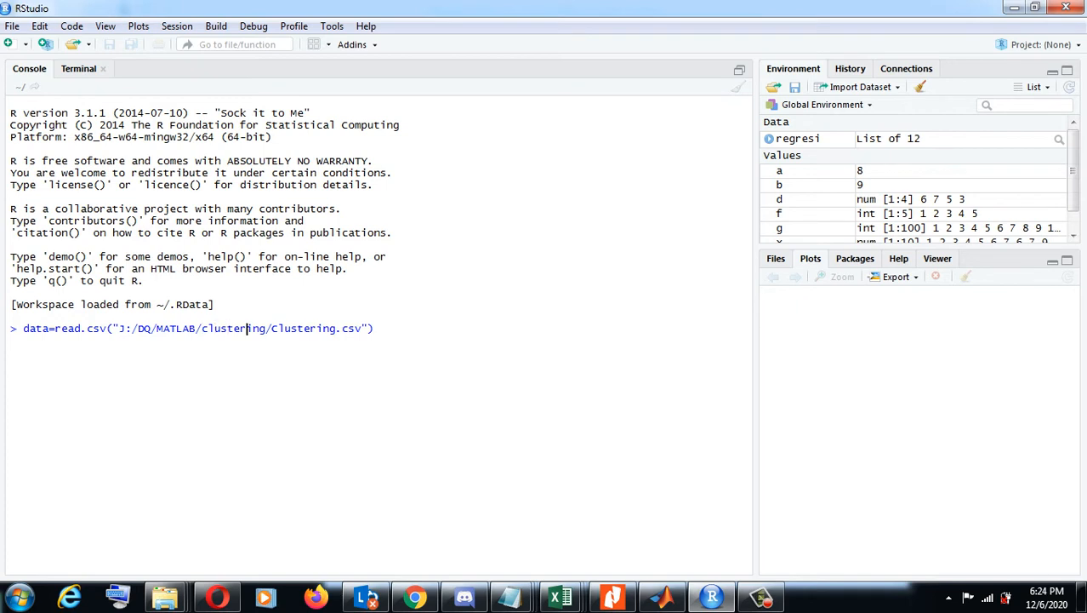
key(shift+Right)
key(shift+Right)
key(shift+Right)
key(shift+Right)
key(shift+Right)
key(shift+Right)
key(shift+Right)
key(shift+Right)
key(shift+Right)
key(shift+Right)
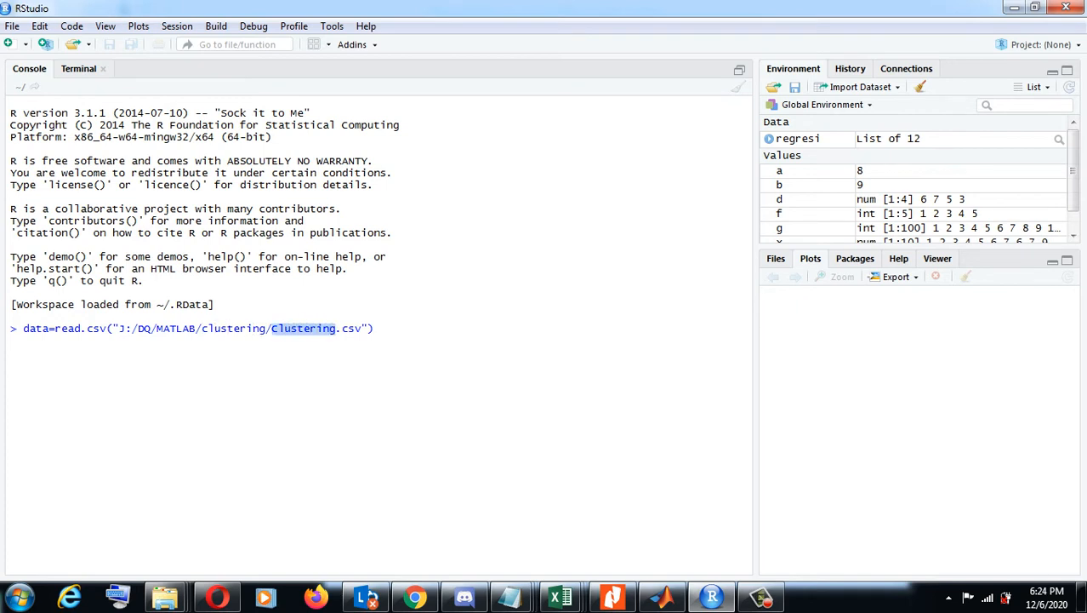
text(data)
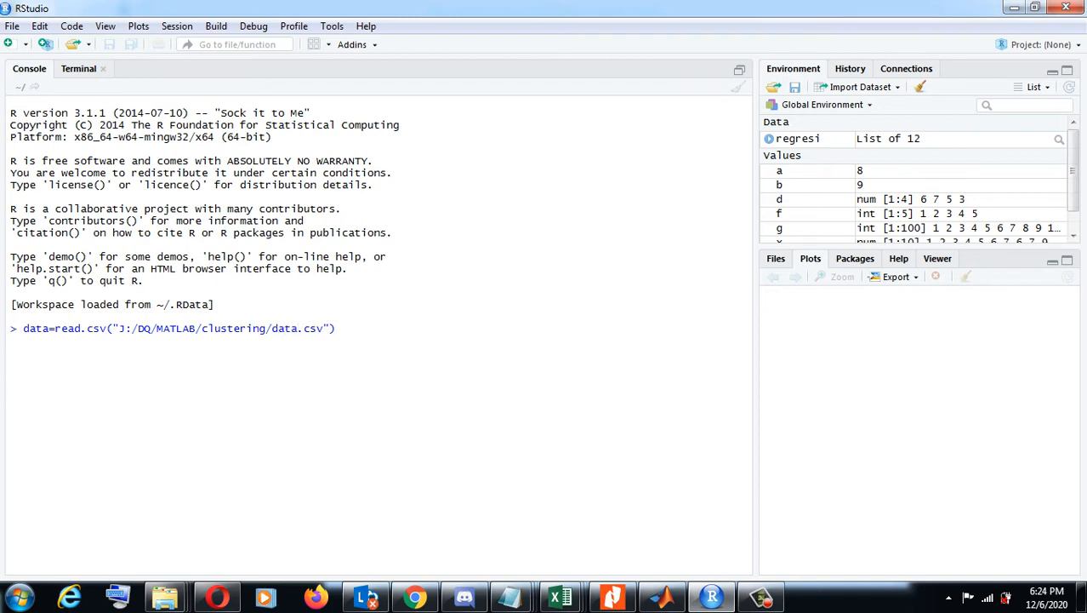
key(Return)
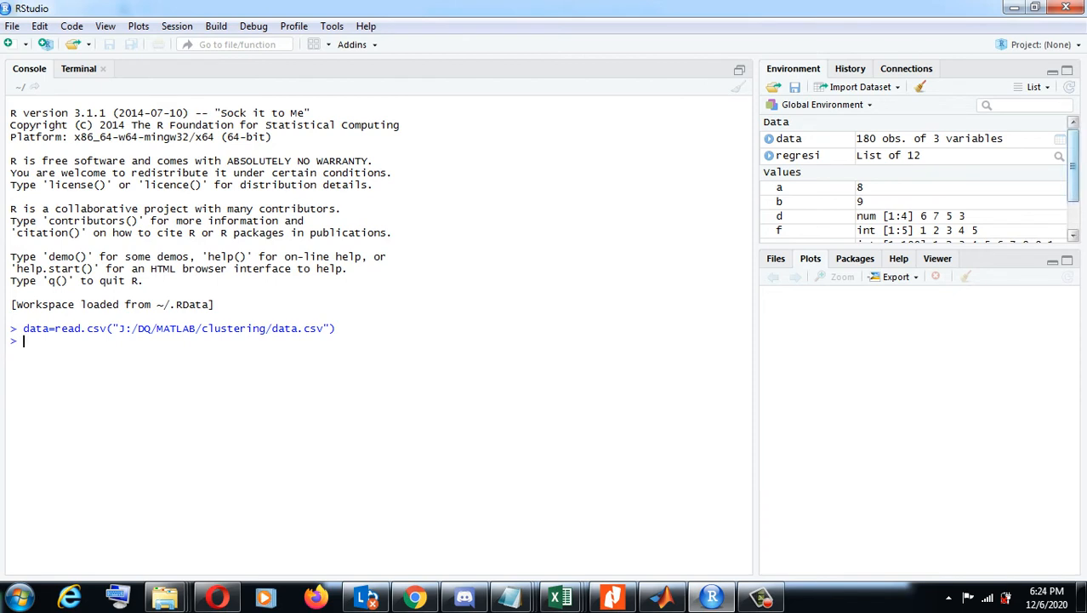
Step: Look over the workspace variables, the command history and the home folder's files
drag(1073, 165, 1073, 193)
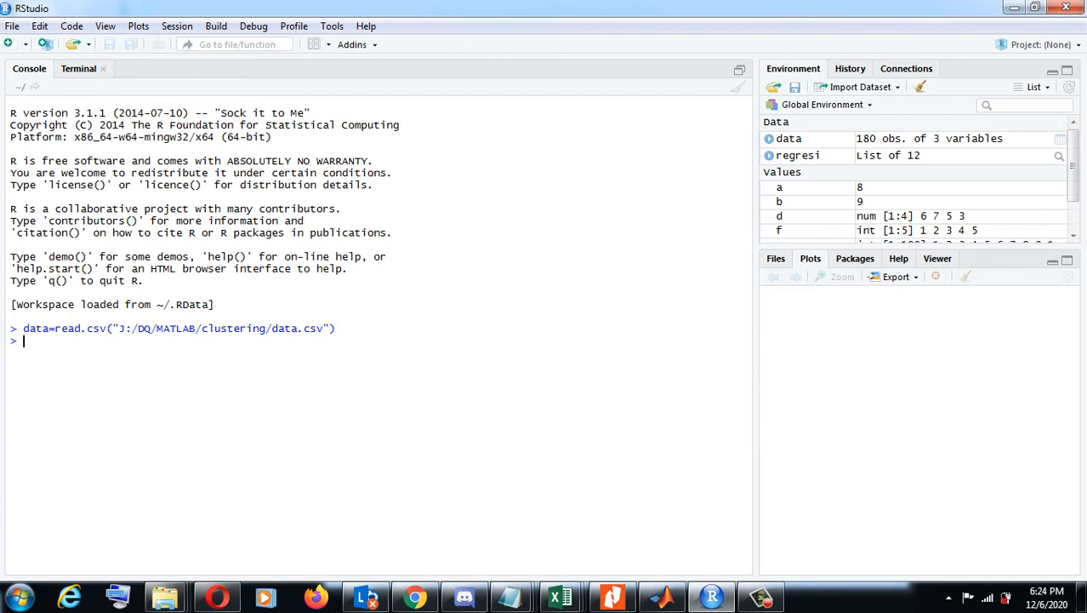
key(ctrl+4)
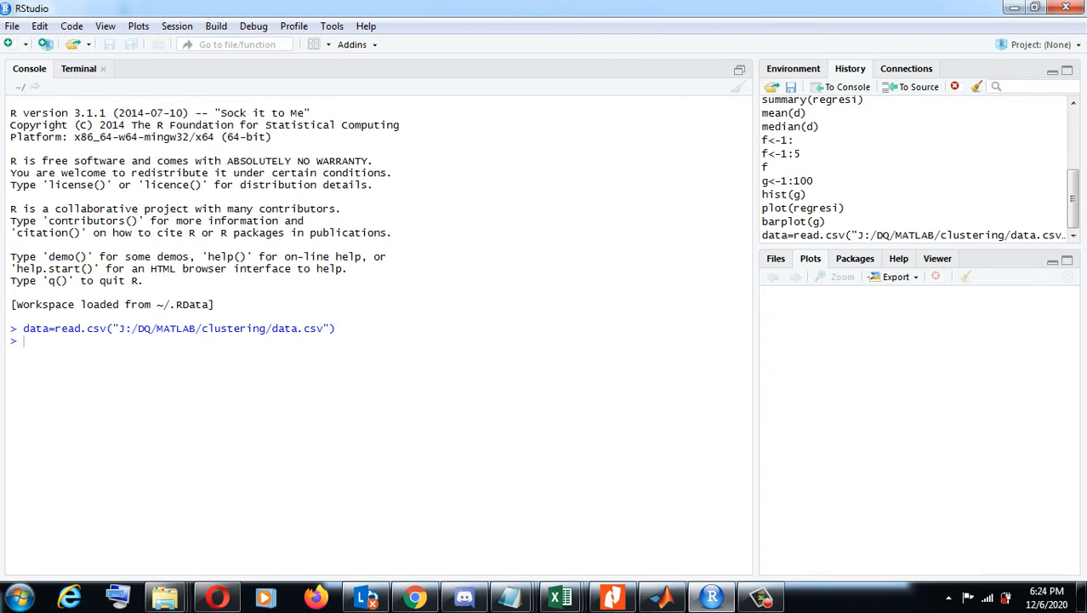
key(ctrl+5)
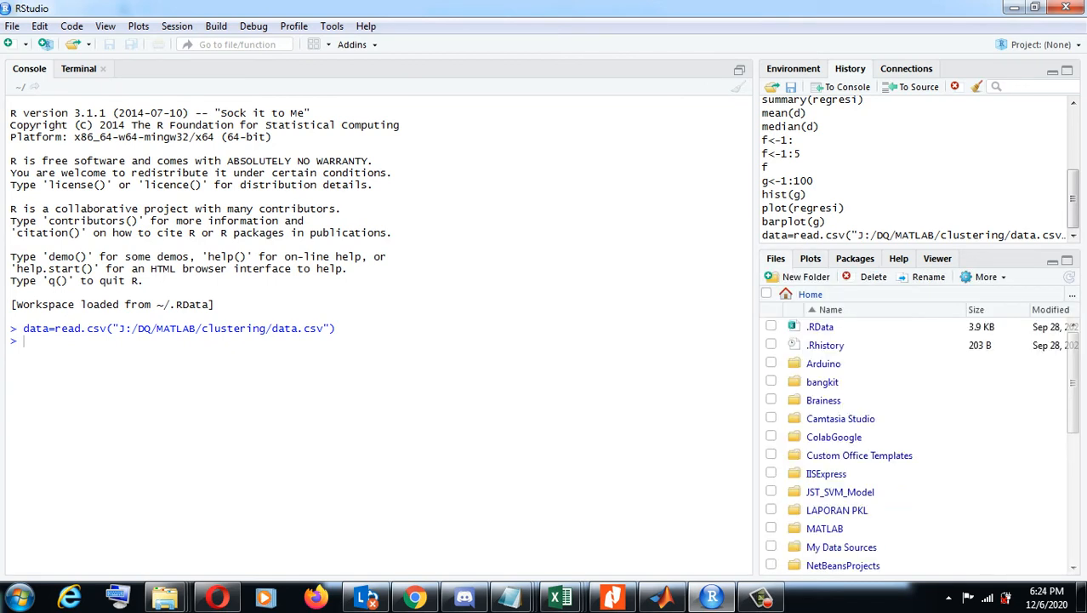
key(ctrl+8)
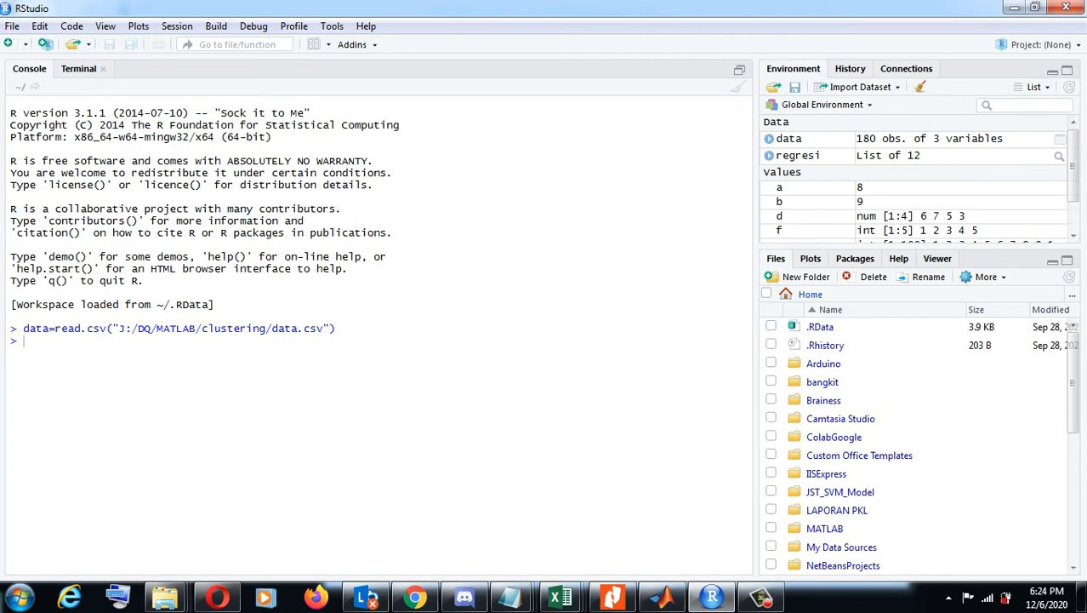
Step: Display the loaded table with View(data) and enlarge the console area below it
text(View(data))
key(Return)
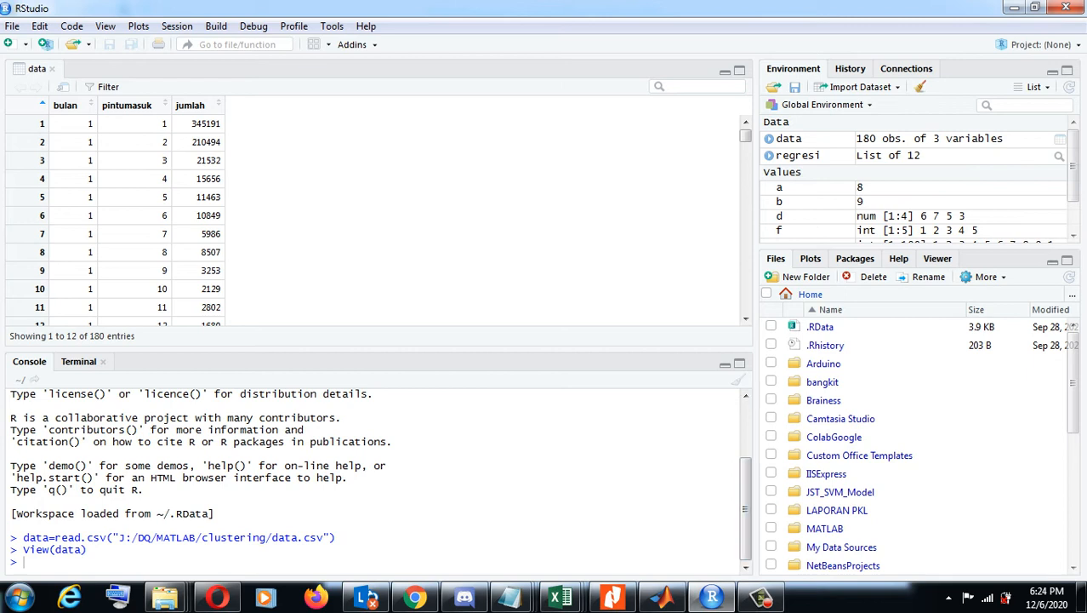
drag(378, 348, 379, 260)
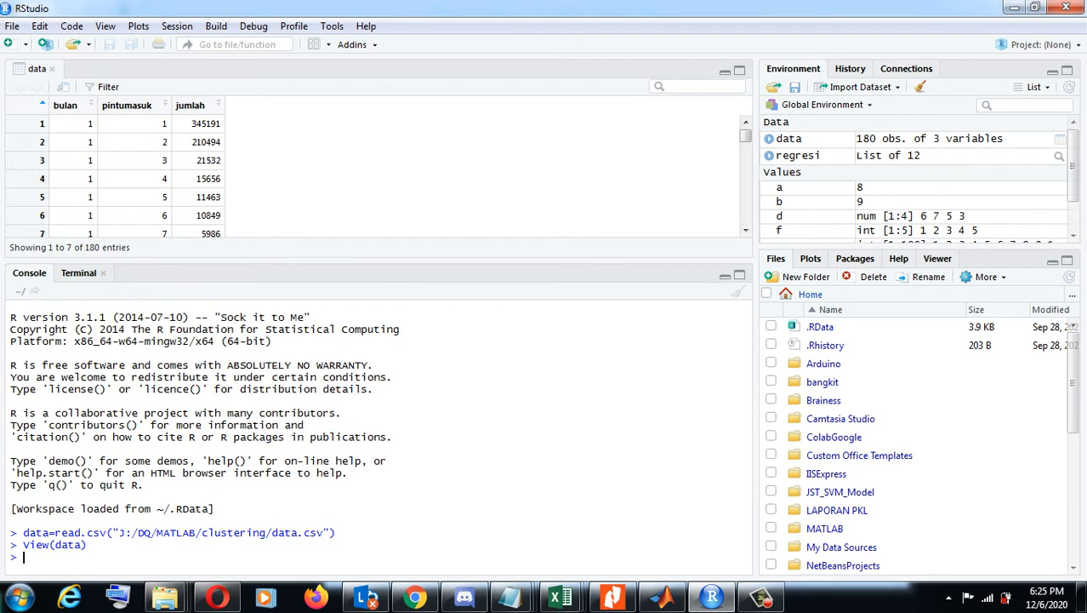
Step: Copy the lines data.features=data and View(data.features) from cluster R.txt in Notepad and run them in the RStudio console
mouse_move(510, 598)
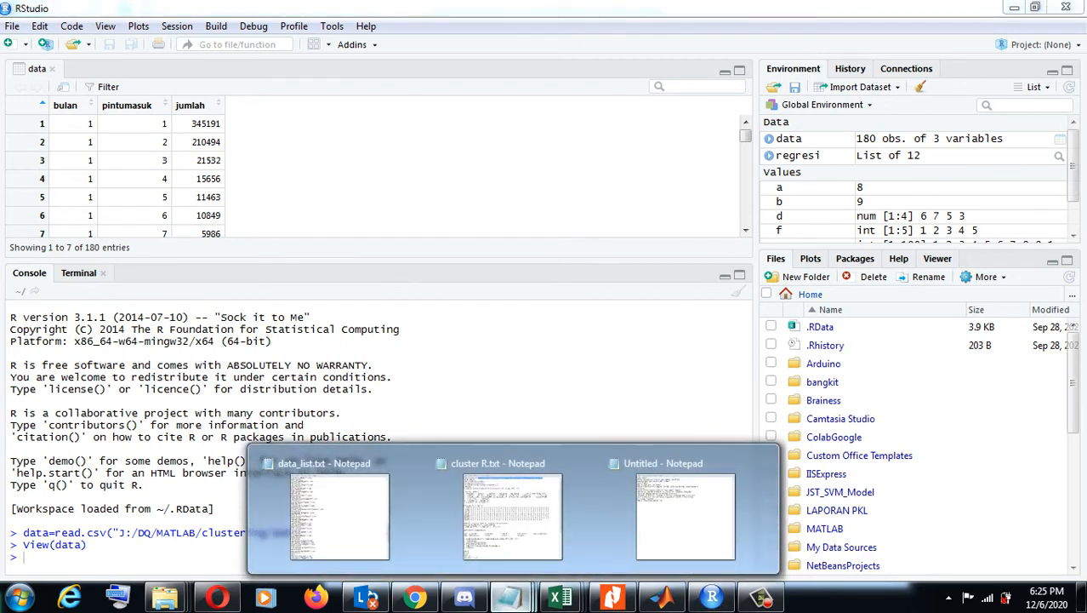
click(512, 515)
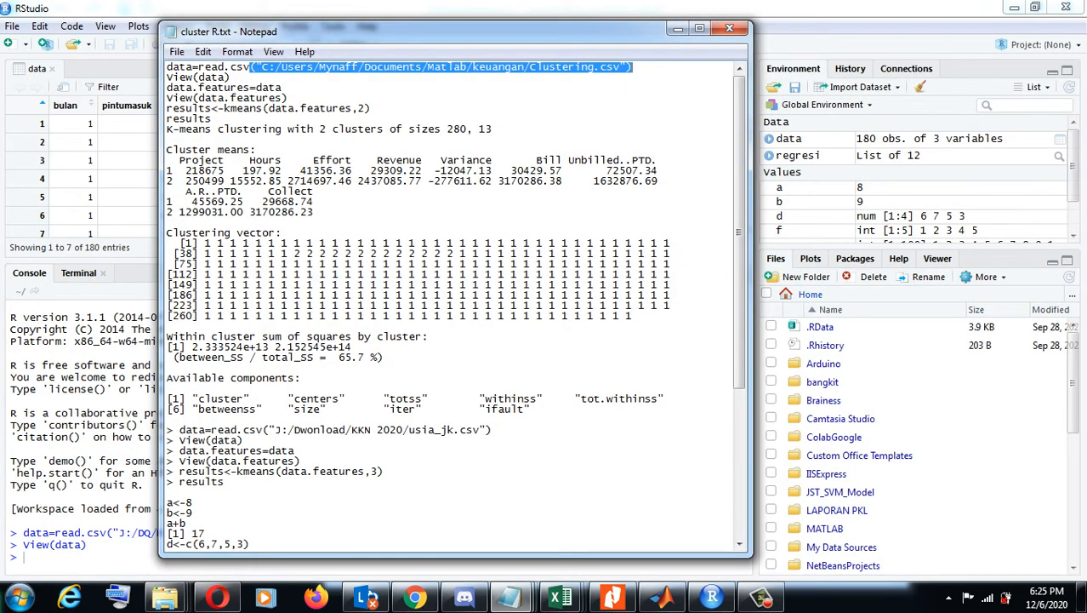
drag(167, 88, 289, 99)
key(ctrl+c)
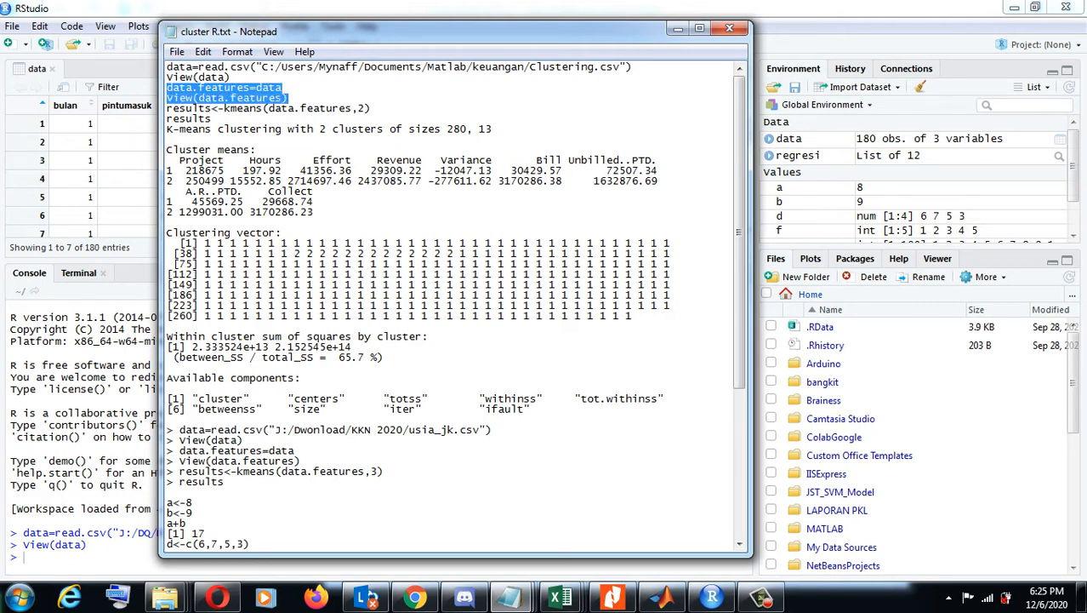
click(59, 557)
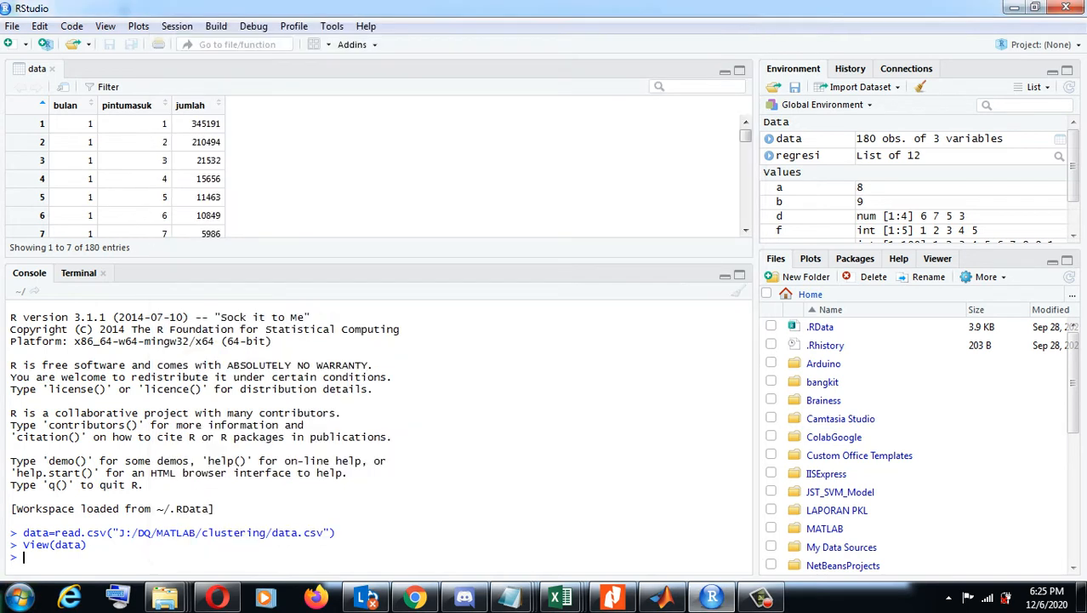
key(ctrl+v)
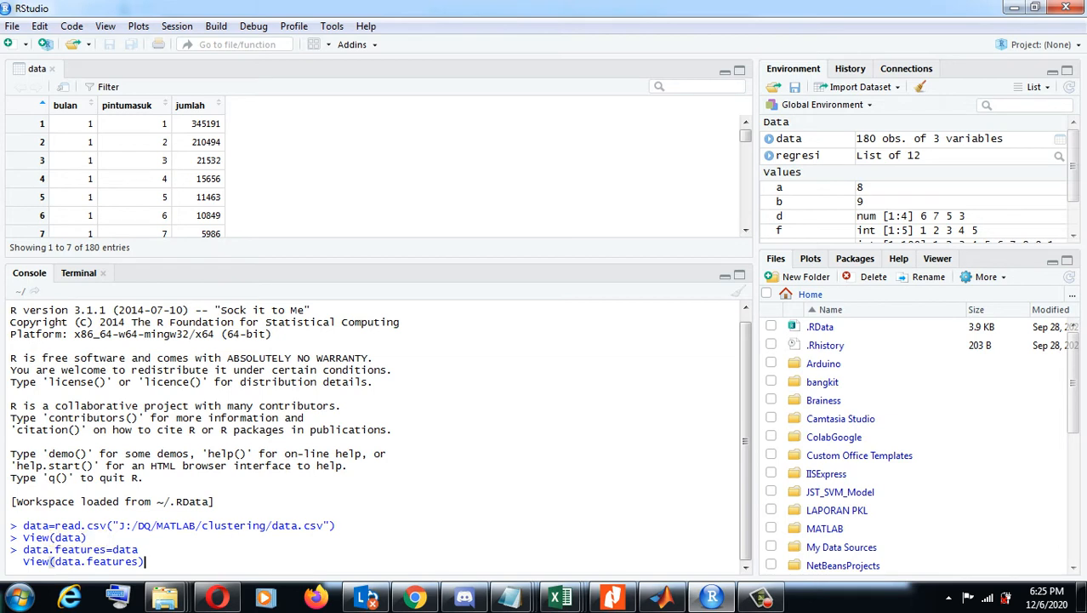
key(Return)
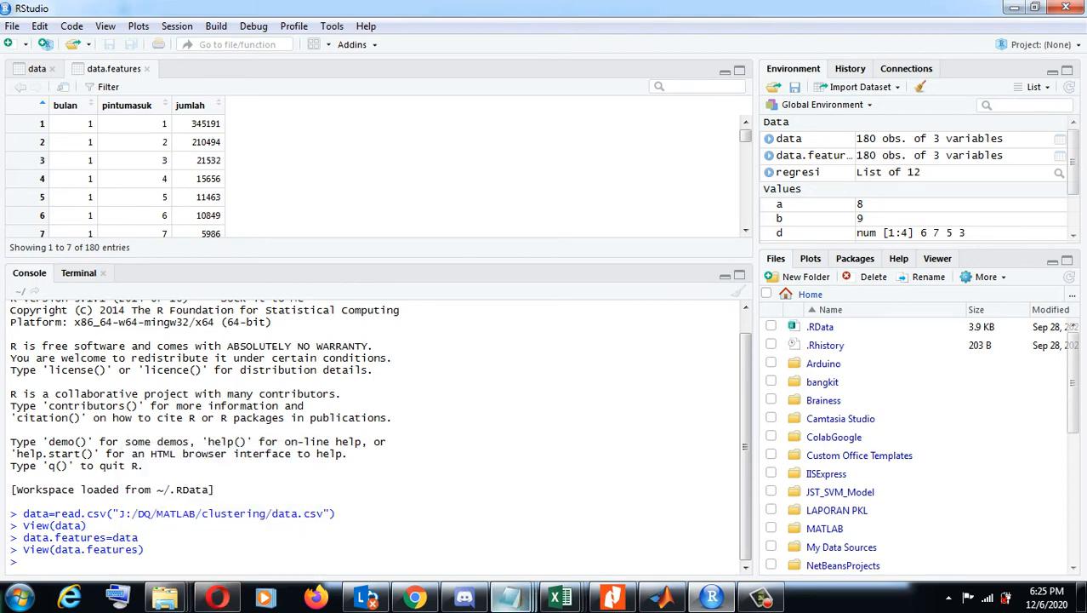
Step: Copy the line results<-kmeans(data.features,2) from cluster R.txt in Notepad and paste it into the RStudio console
mouse_move(511, 598)
click(515, 498)
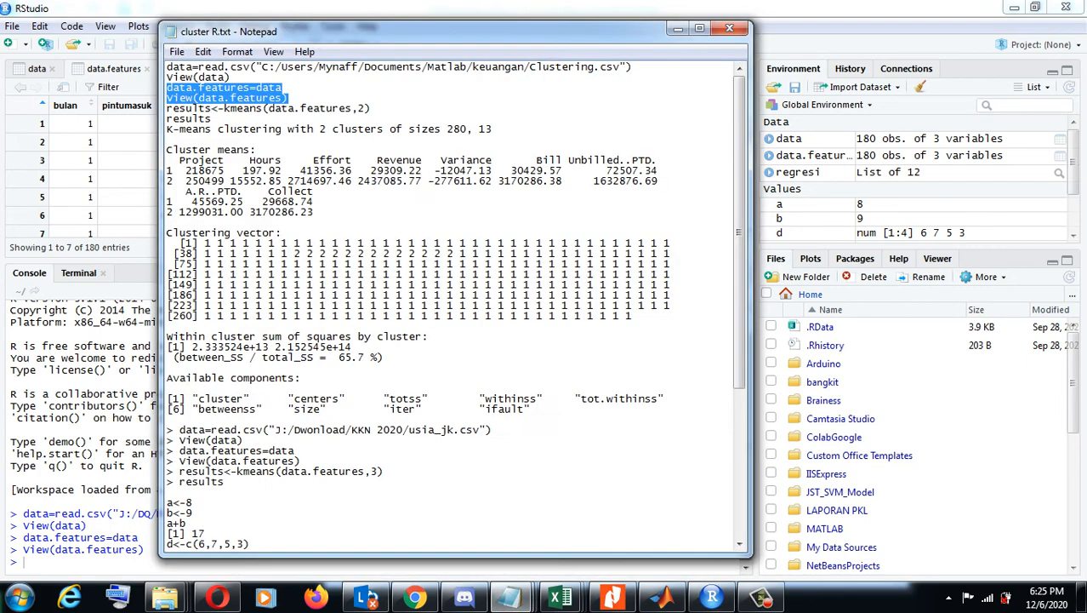
drag(166, 108, 372, 108)
key(ctrl+c)
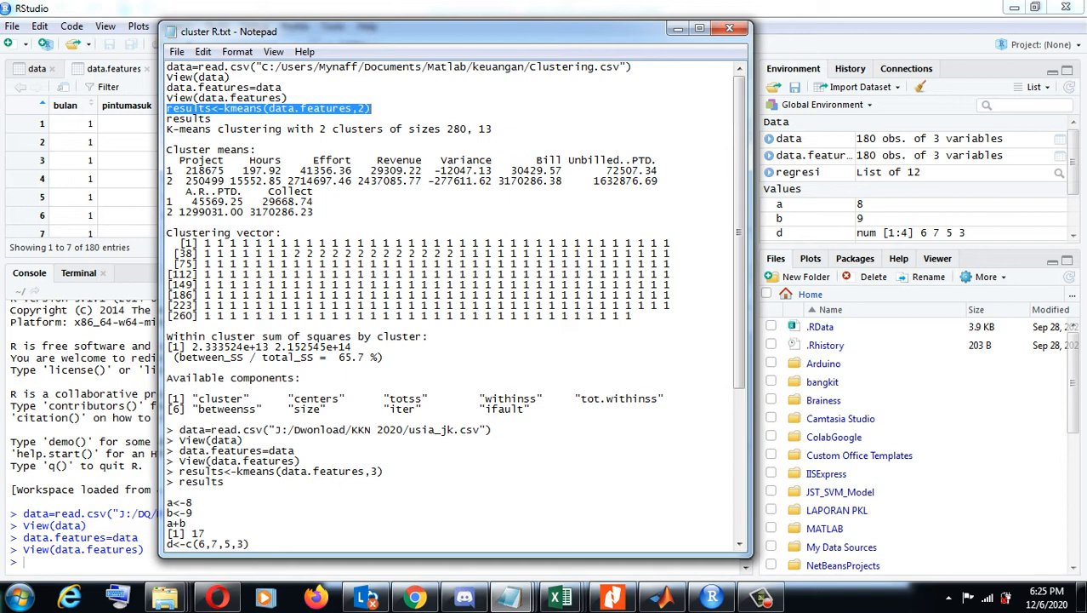
key(alt+Tab)
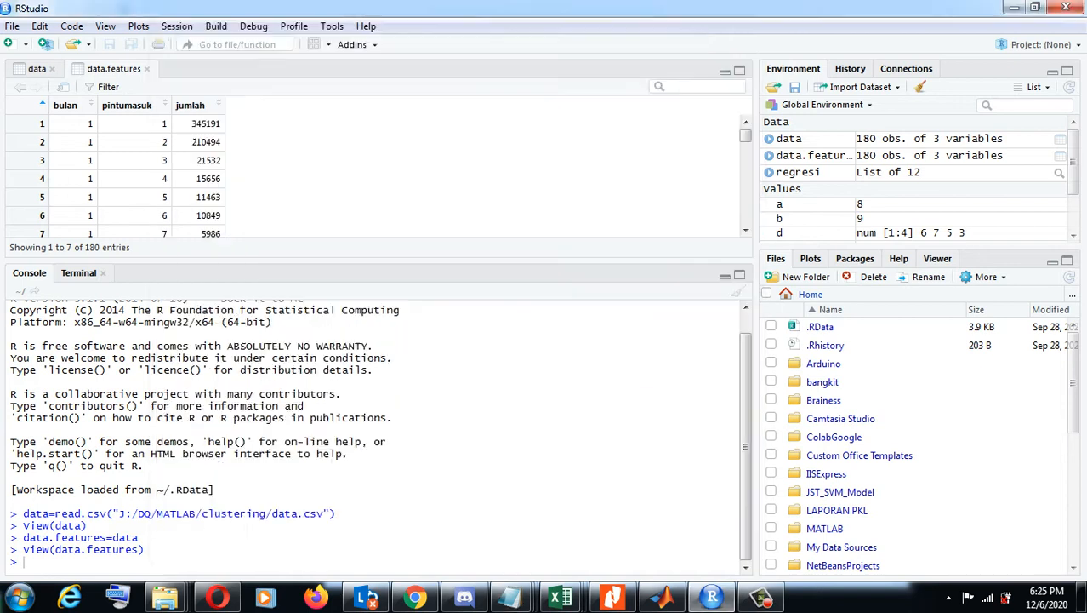
key(ctrl+v)
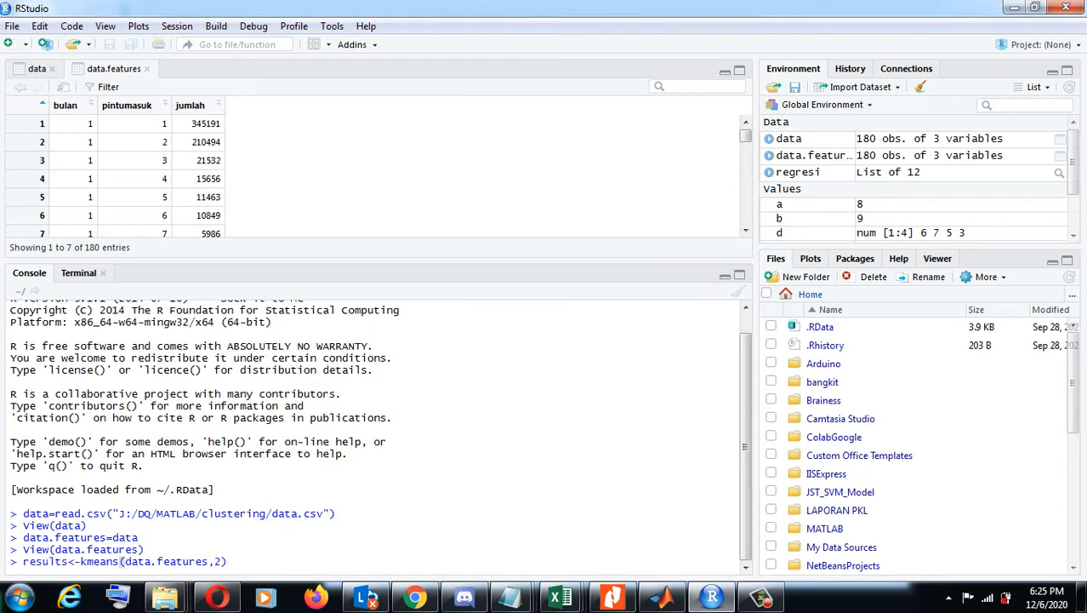
Step: Check the planned cluster count in the untitled Notepad notes, set the kmeans cluster argument to 3, and run the command in RStudio
mouse_move(510, 599)
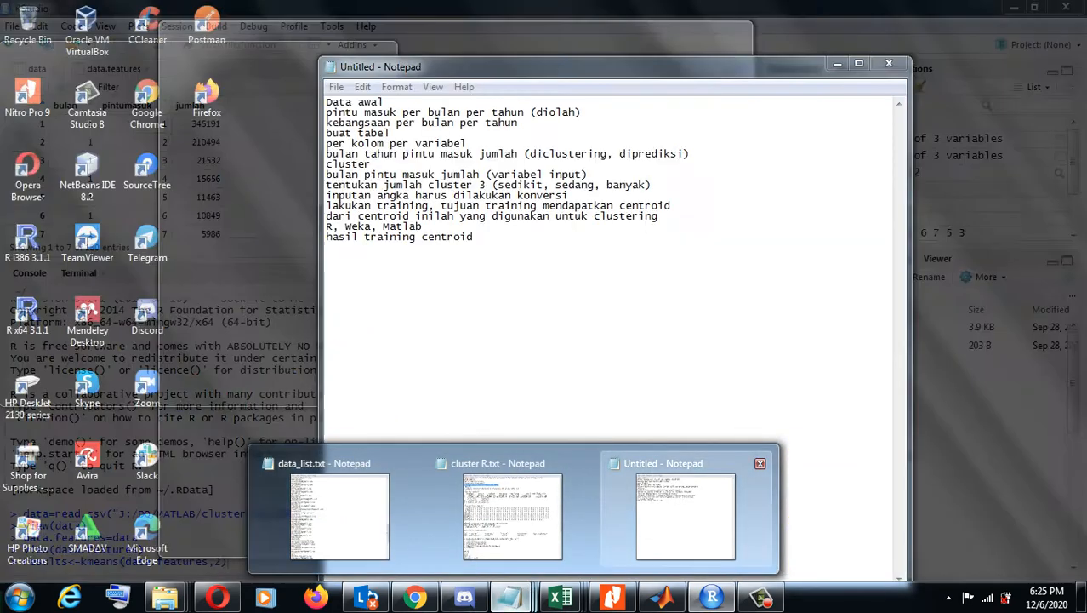
click(686, 510)
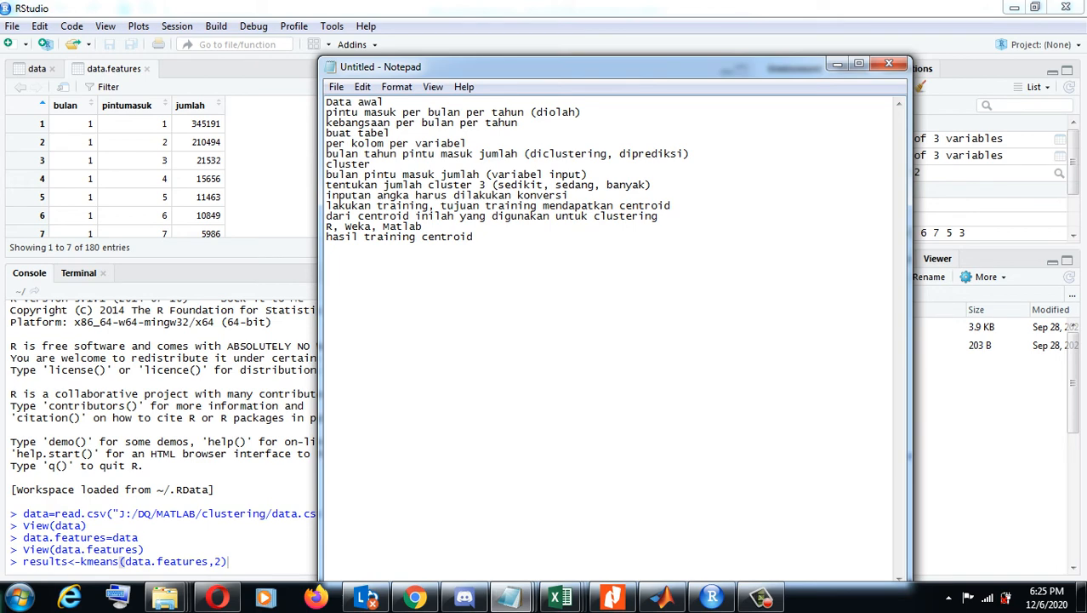
drag(479, 185, 486, 184)
click(222, 562)
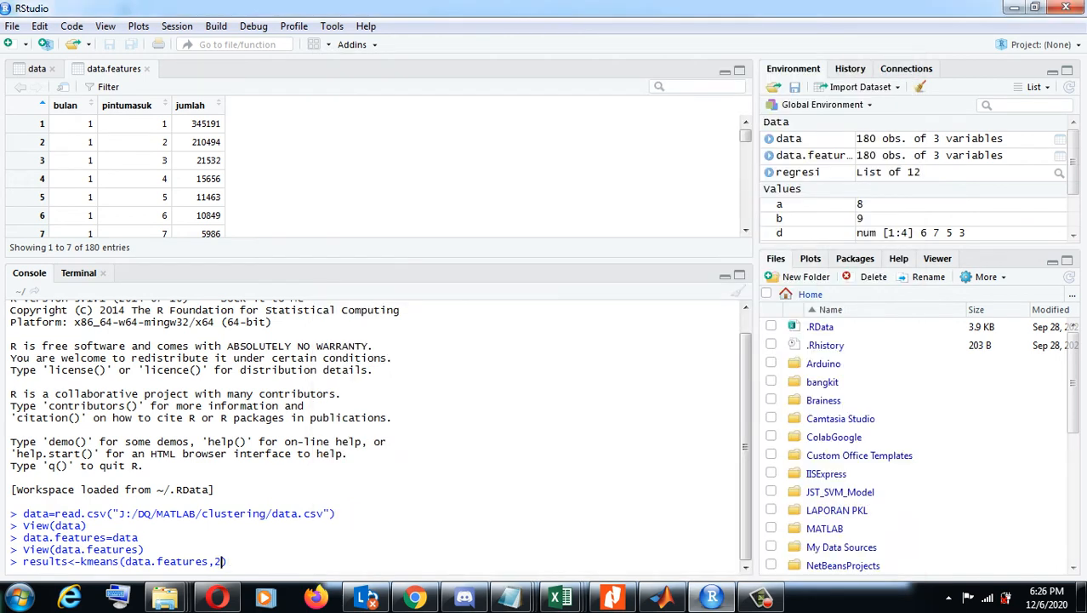
drag(66, 562, 224, 561)
text(3)
key(Return)
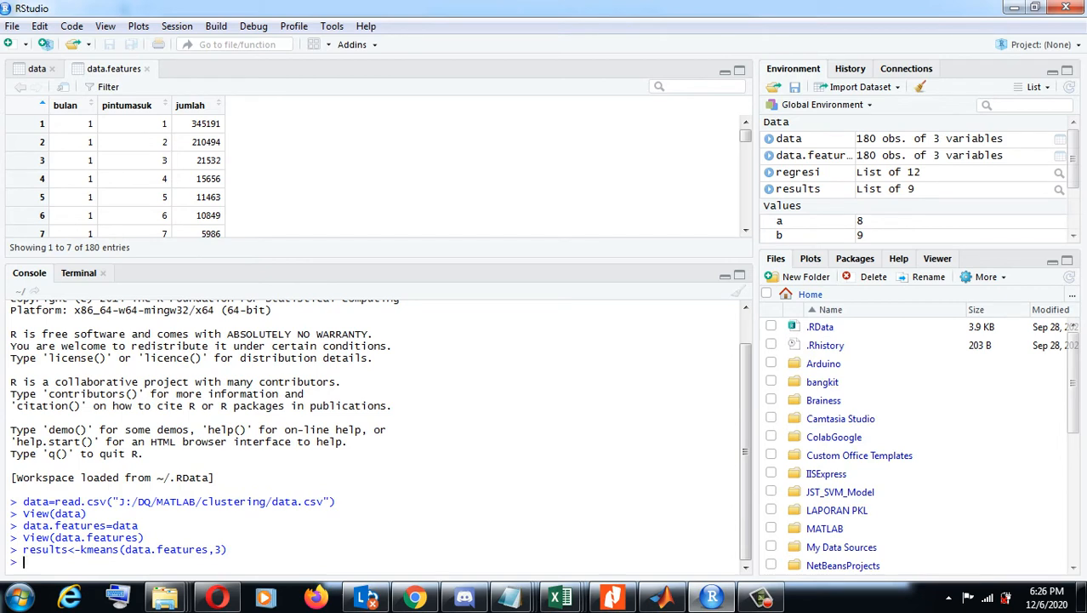
Step: Copy the results line from cluster R.txt in Notepad and run it in the RStudio console to print the clustering output
mouse_move(510, 598)
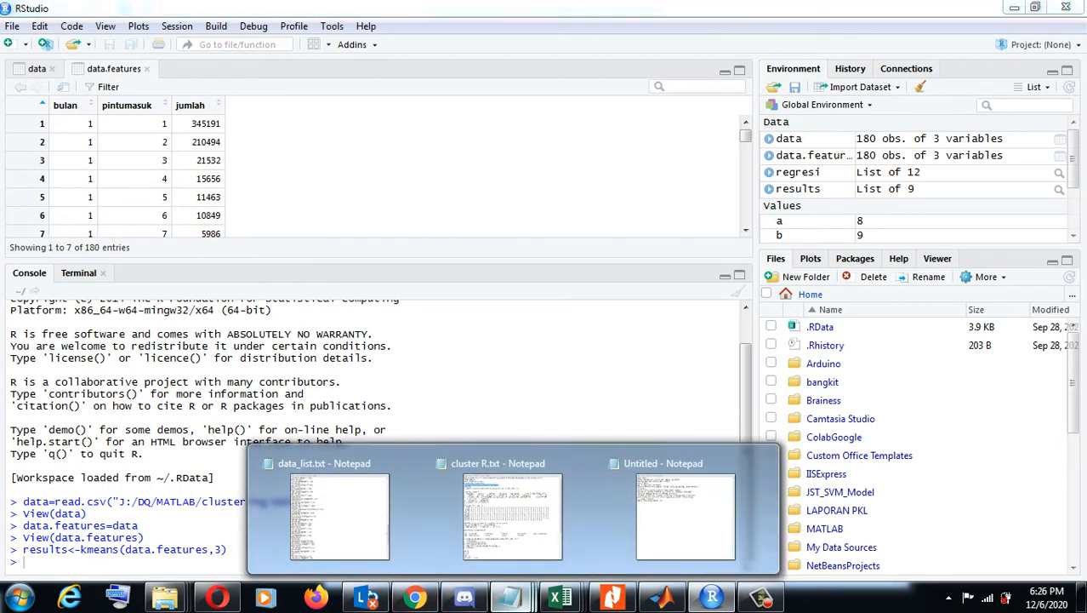
mouse_move(685, 515)
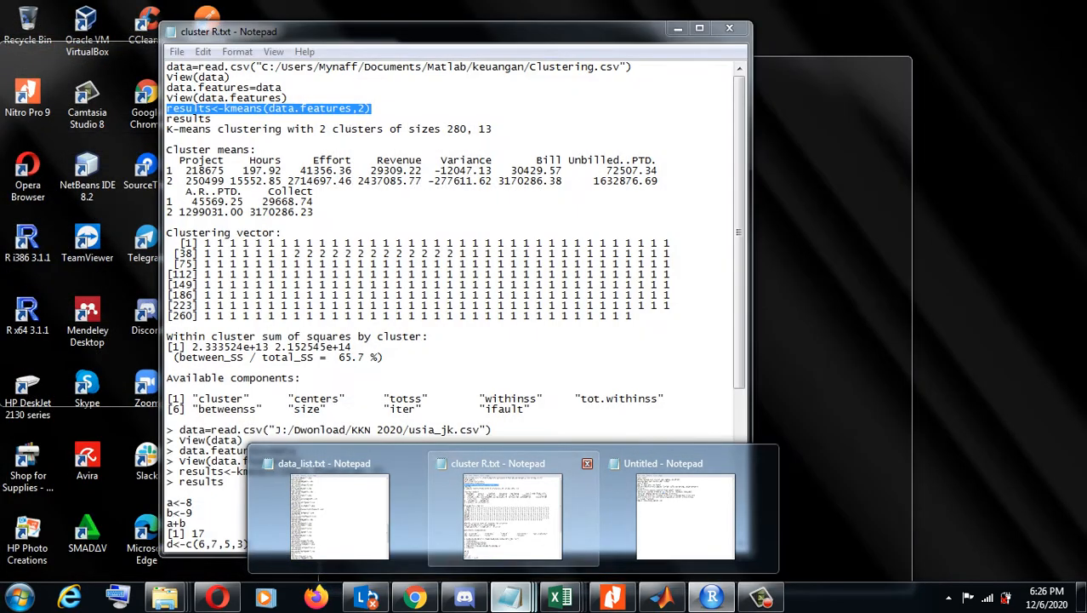
click(512, 515)
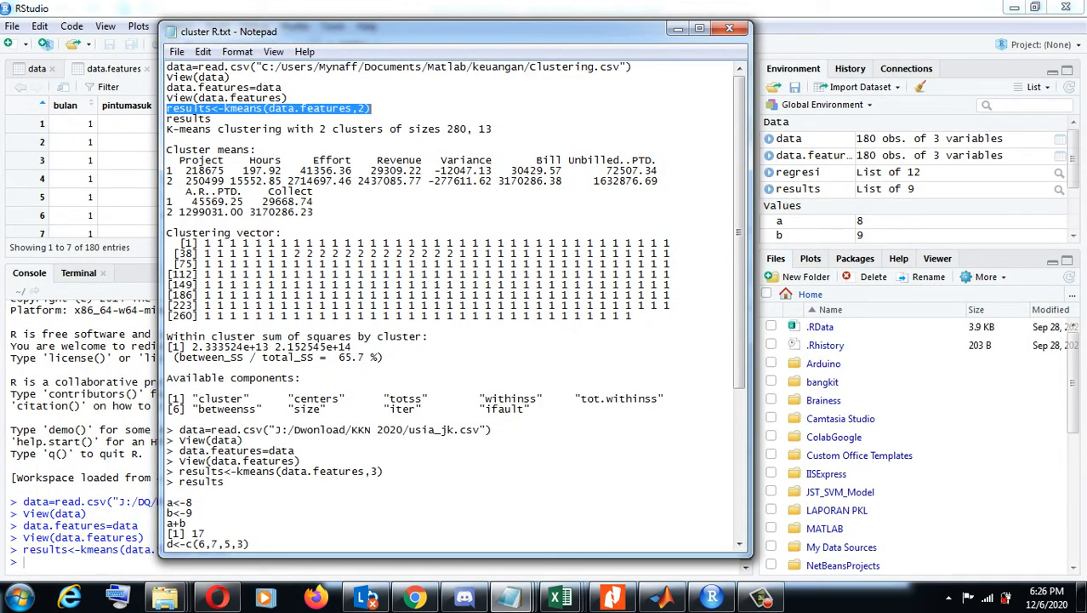
drag(168, 119, 213, 119)
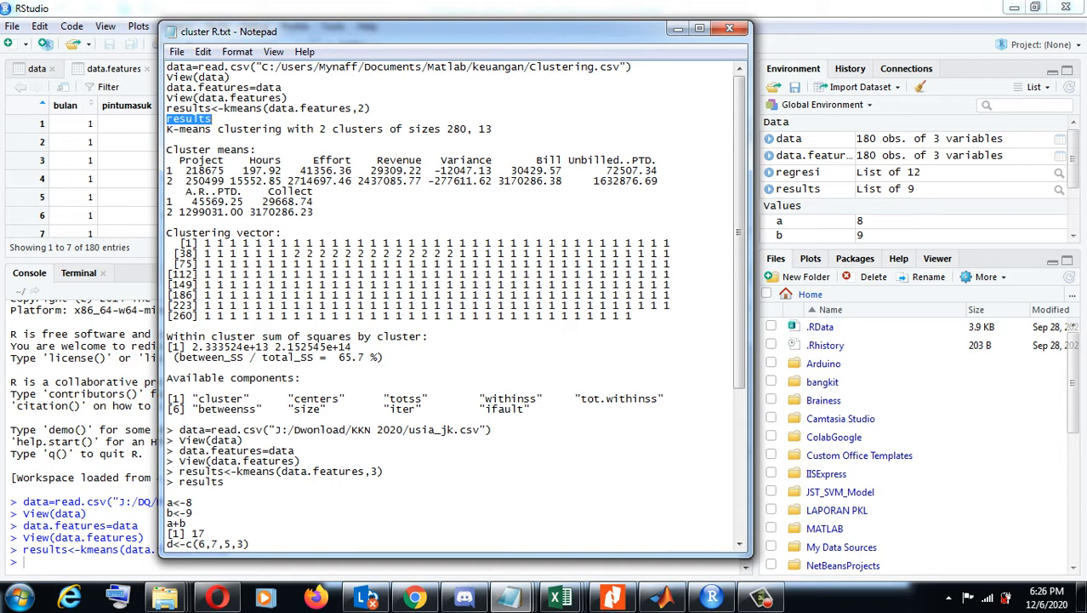
key(alt+Tab)
text(results)
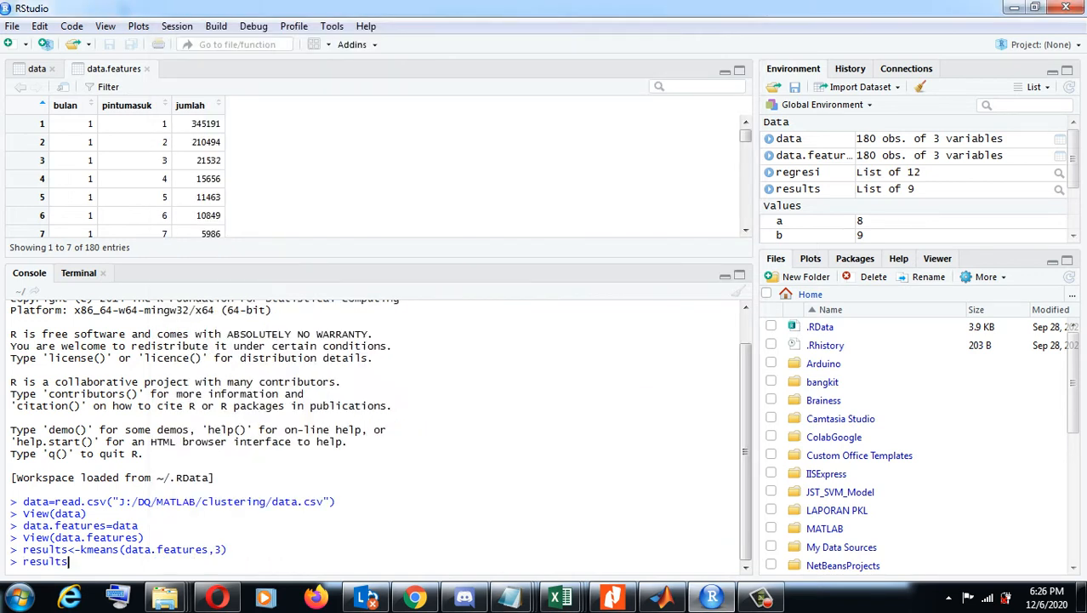
key(Return)
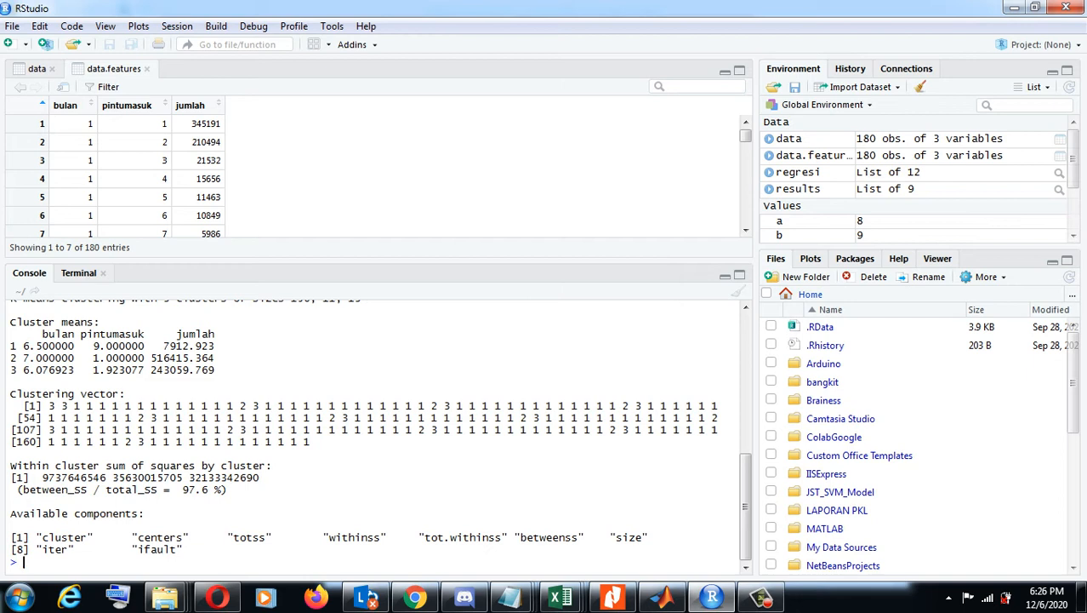
Step: Examine the first cluster assignments in the clustering vector of the printed output
drag(48, 406, 68, 406)
click(55, 406)
click(68, 406)
mouse_move(81, 405)
mouse_down()
mouse_move(62, 406)
mouse_move(94, 405)
mouse_move(55, 417)
mouse_move(68, 418)
mouse_up()
click(52, 418)
double_click(77, 417)
drag(37, 334, 214, 371)
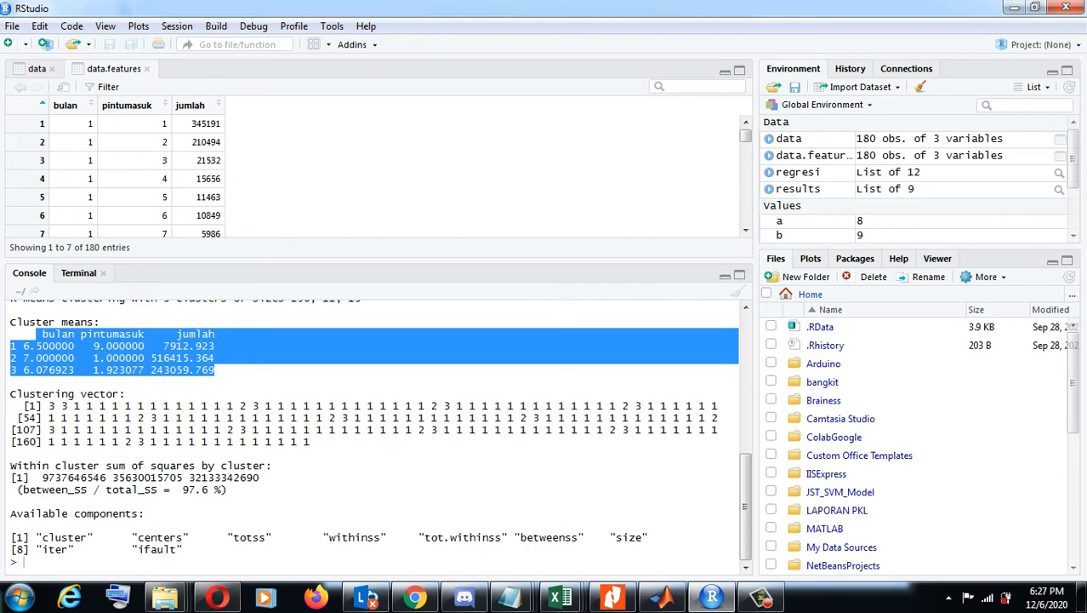
right_click(102, 352)
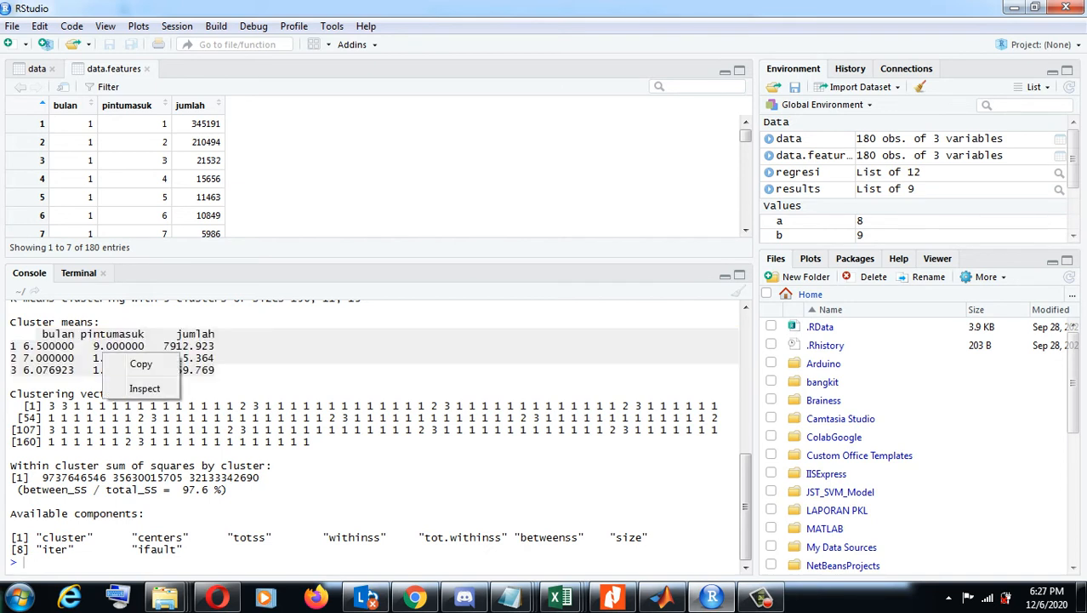
click(142, 364)
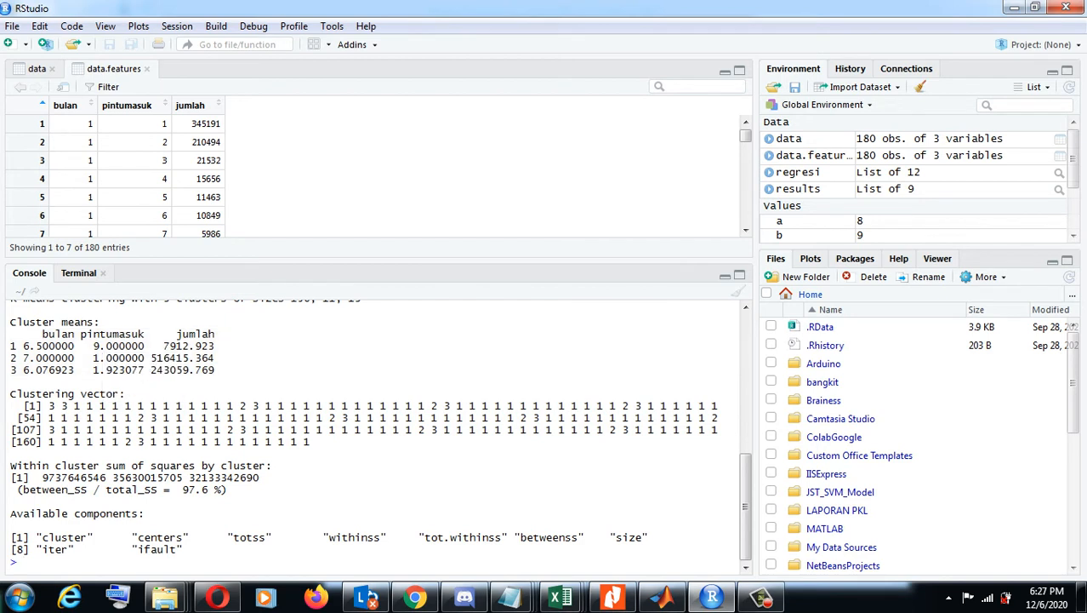
Step: Copy the full cluster means table, including its row numbers, from the console and paste it at cell G183 of data_pintumasuk.csv in Excel
drag(10, 333, 214, 370)
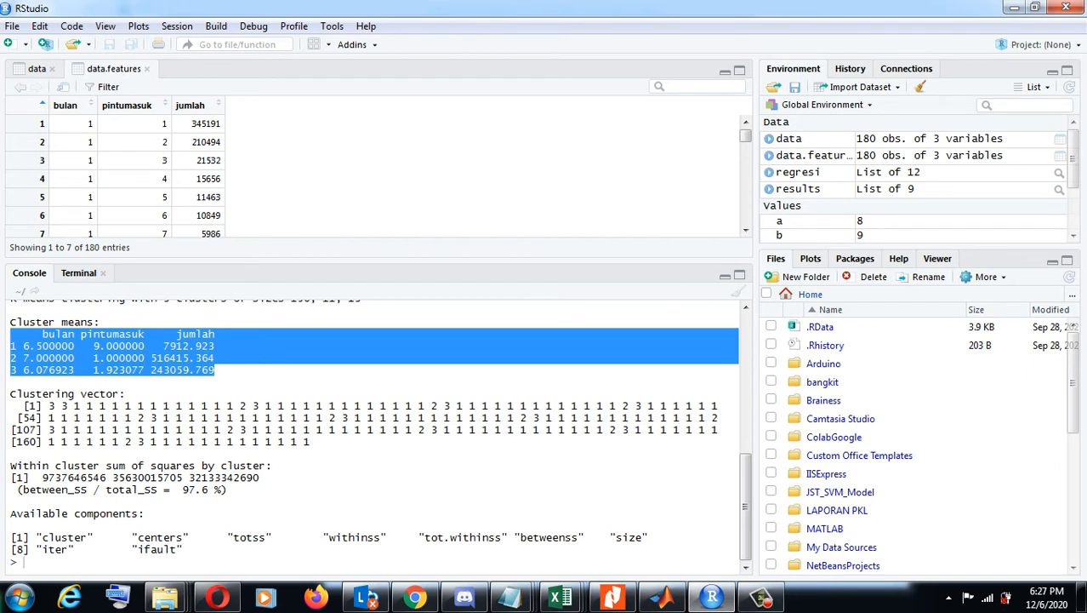
right_click(216, 358)
click(239, 371)
right_click(75, 339)
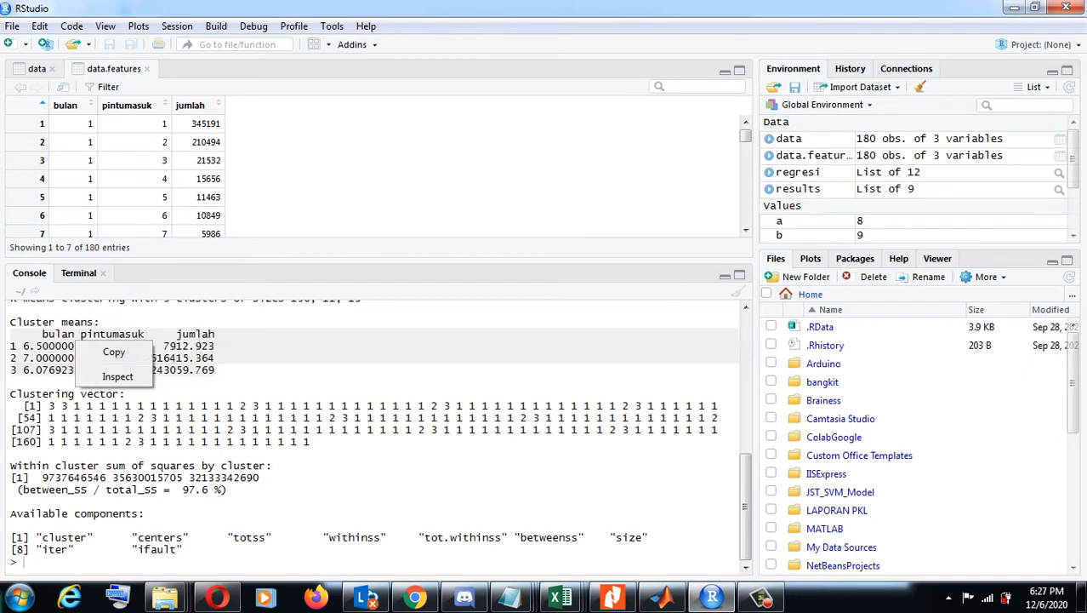
click(111, 351)
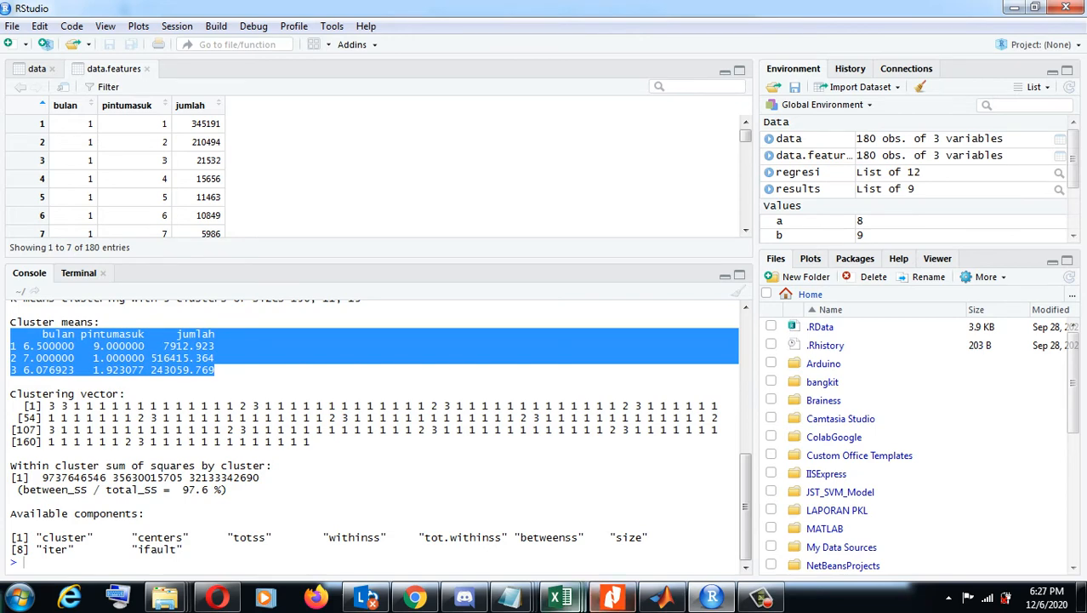
click(560, 598)
click(822, 511)
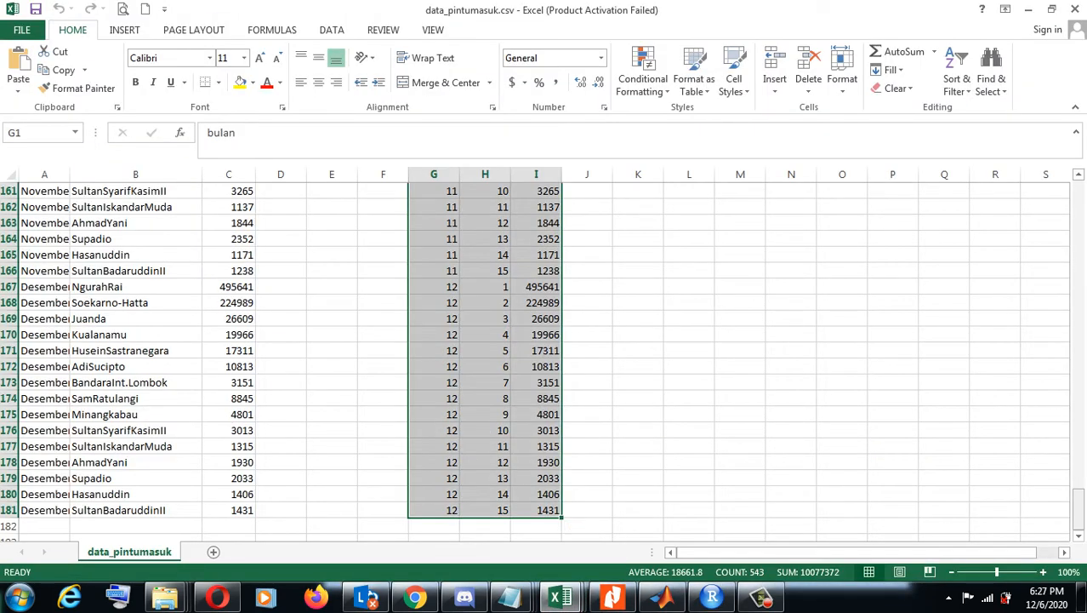
click(1079, 536)
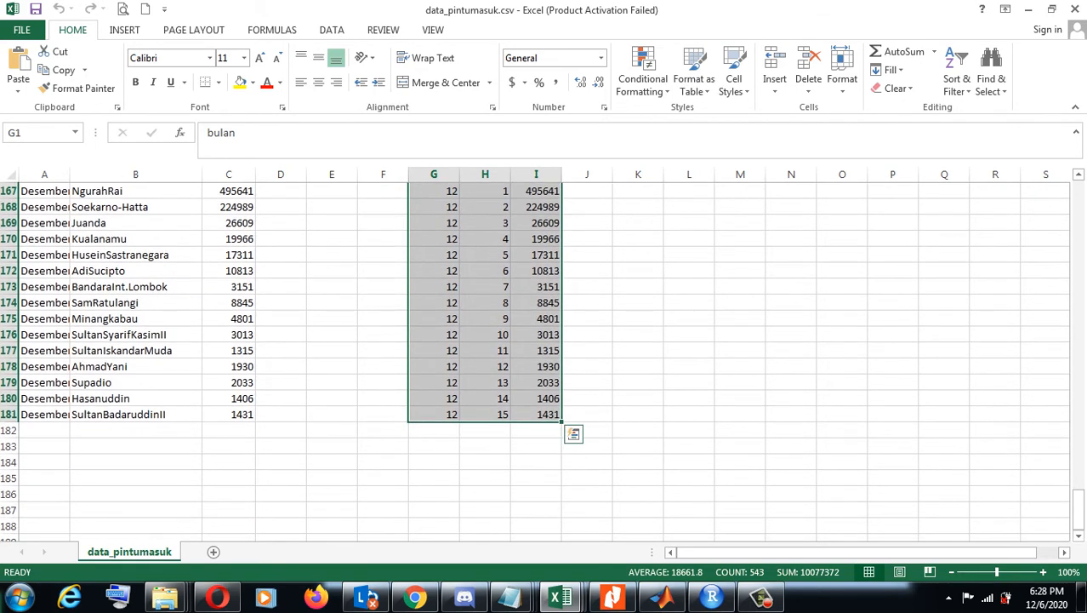
click(434, 446)
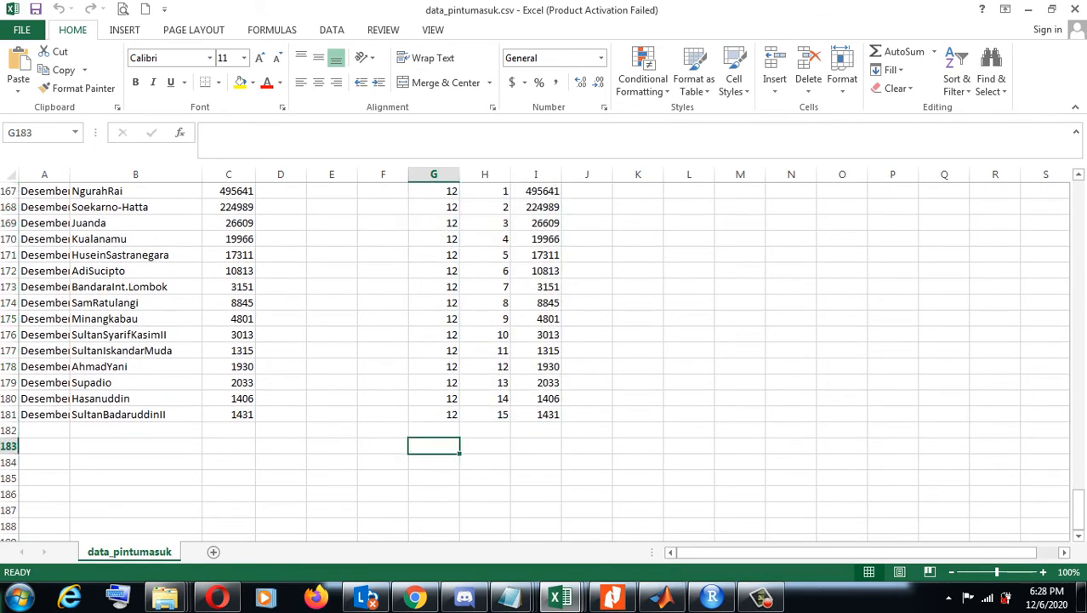
key(ctrl+v)
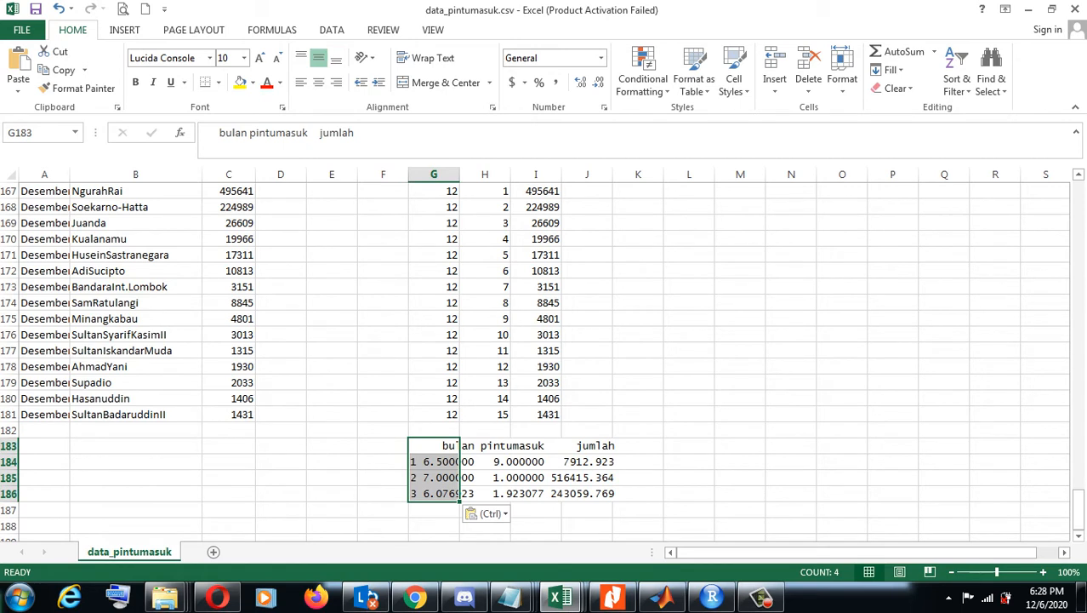
click(434, 462)
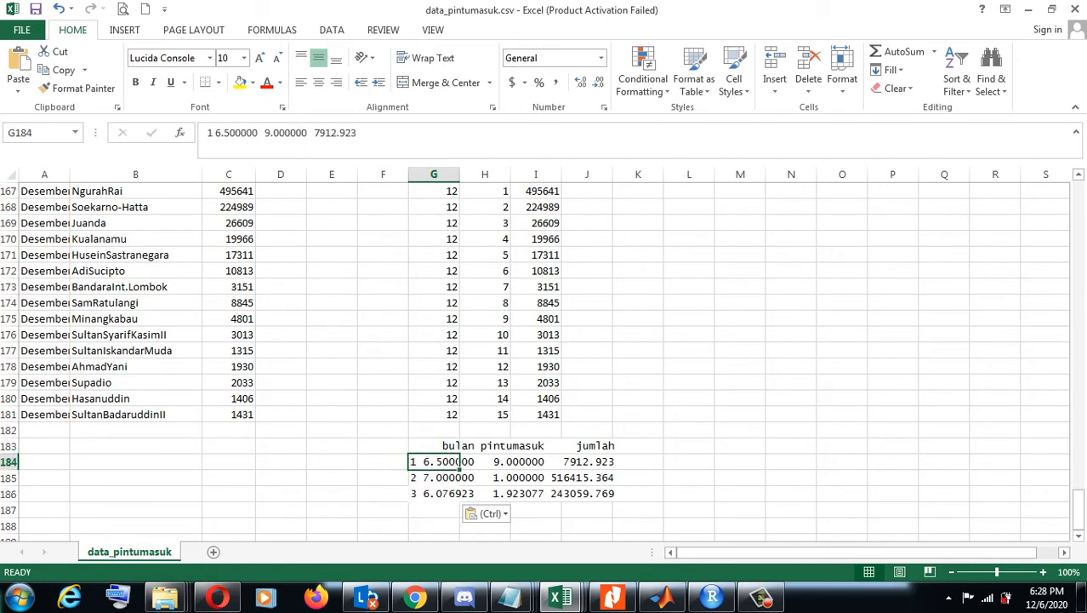
Step: Enter the cluster numbers 1, 2 and 3 in cells L183 to L185, beside the pasted cluster means
click(689, 445)
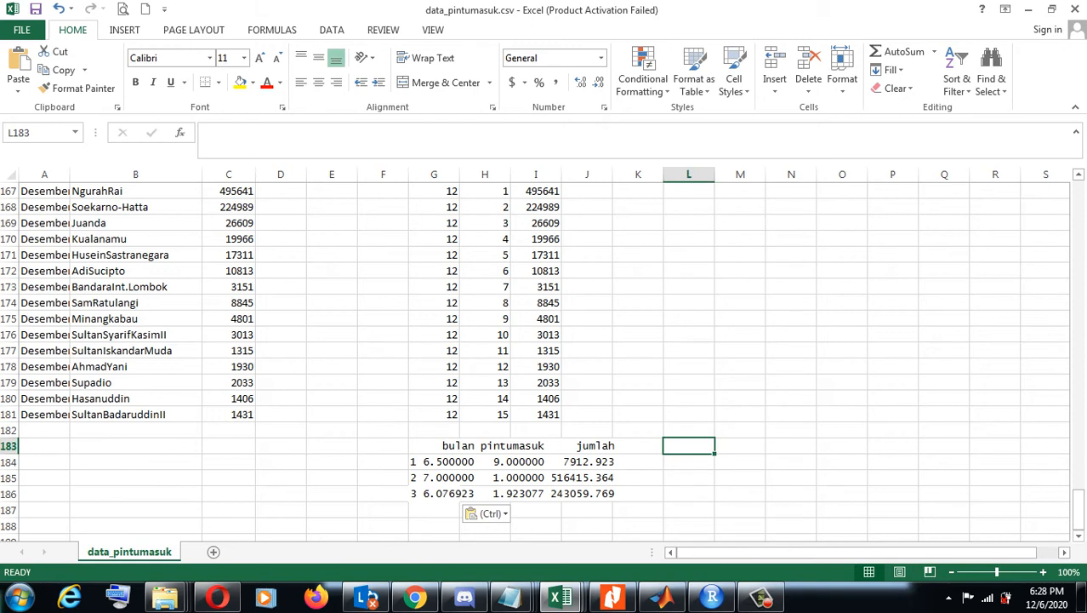
text(1)
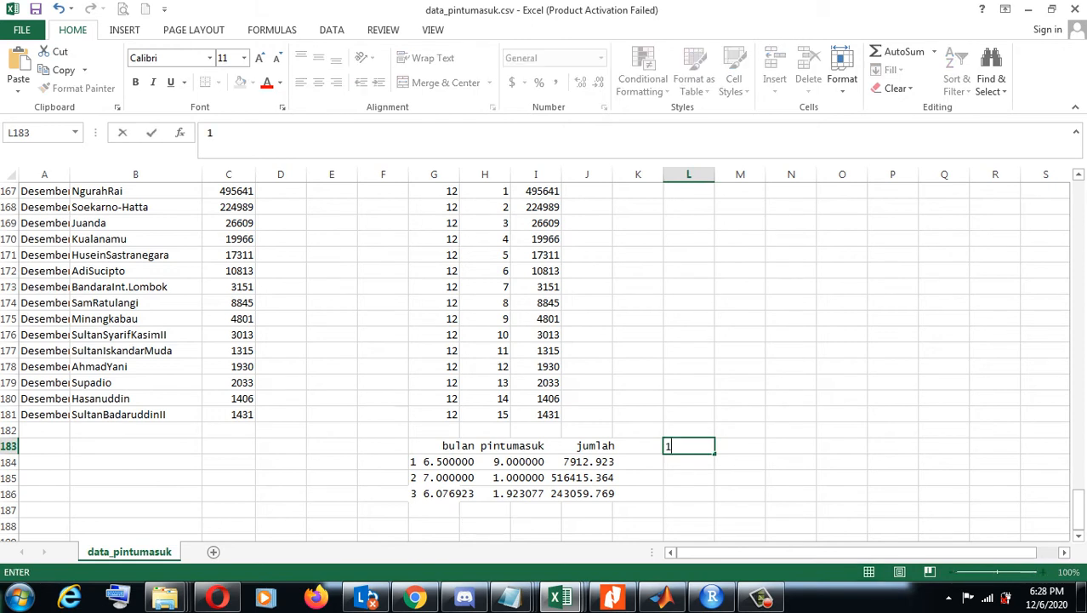
key(Return)
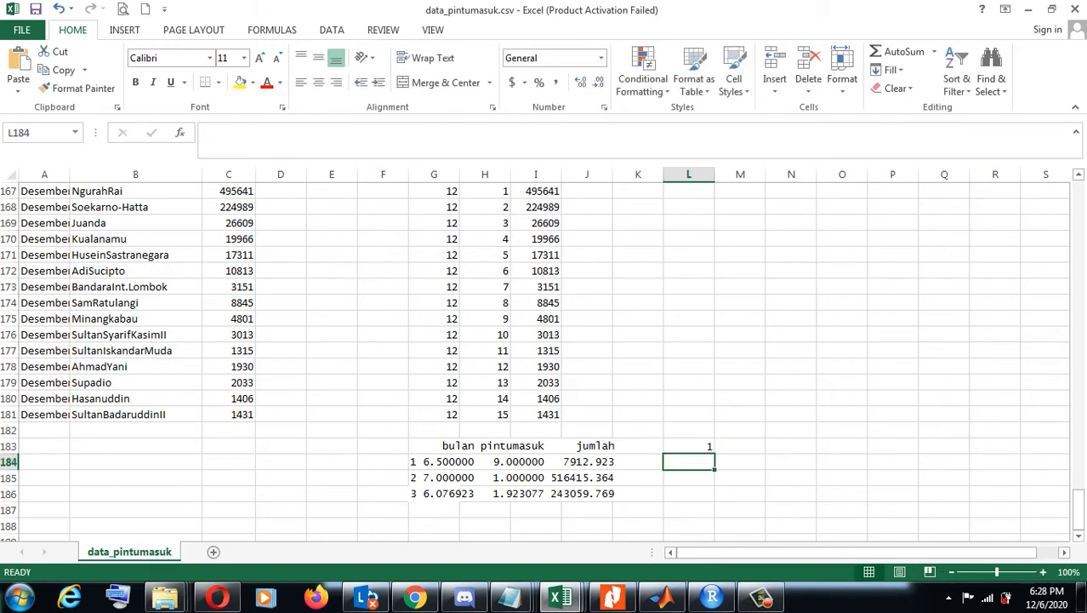
text(2)
key(Return)
text(3)
key(Return)
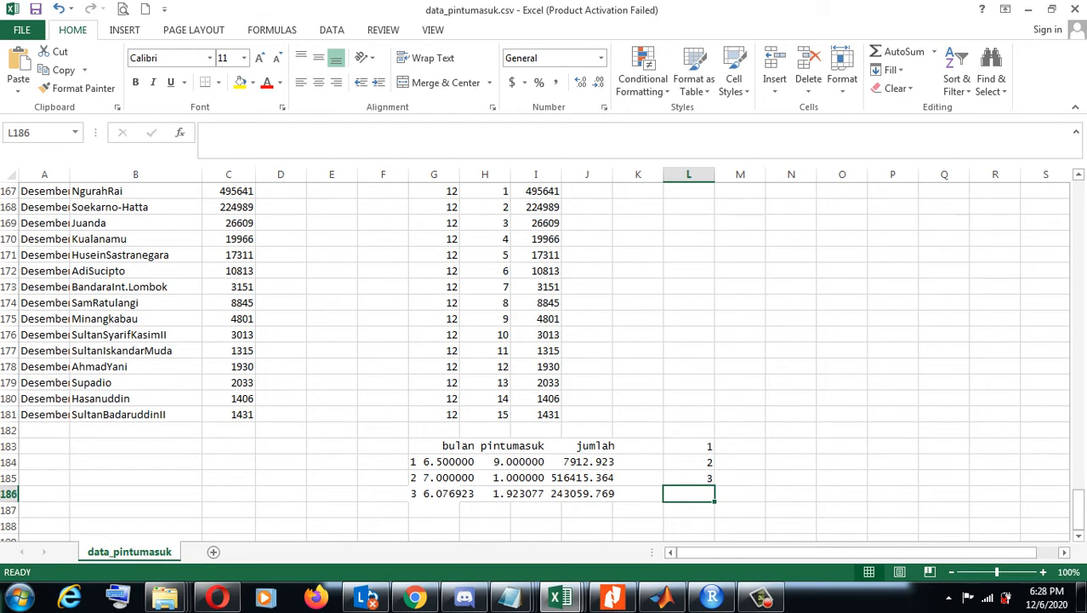
Step: Label clusters 1, 2 and 3 as sedikit, banyak and sedang in cells M183 to M185
click(740, 446)
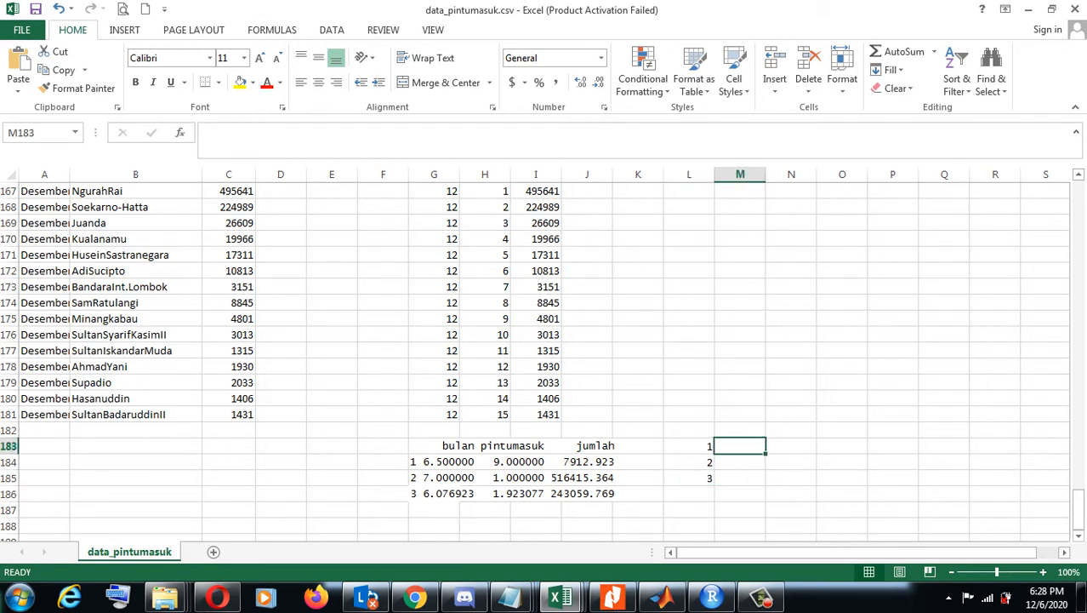
text(sedikit)
key(Return)
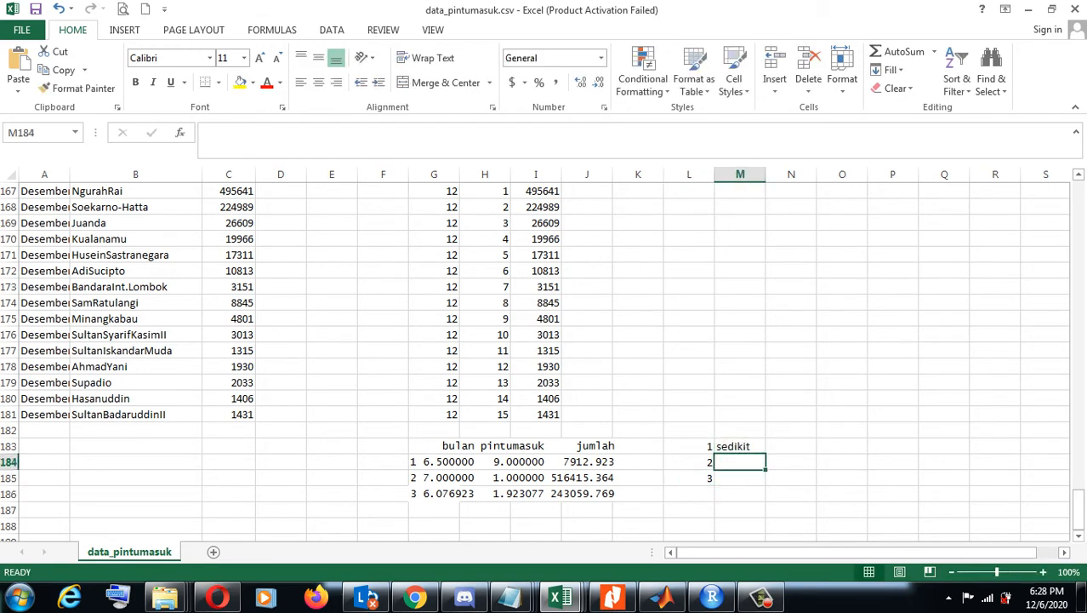
text(banyak)
key(Return)
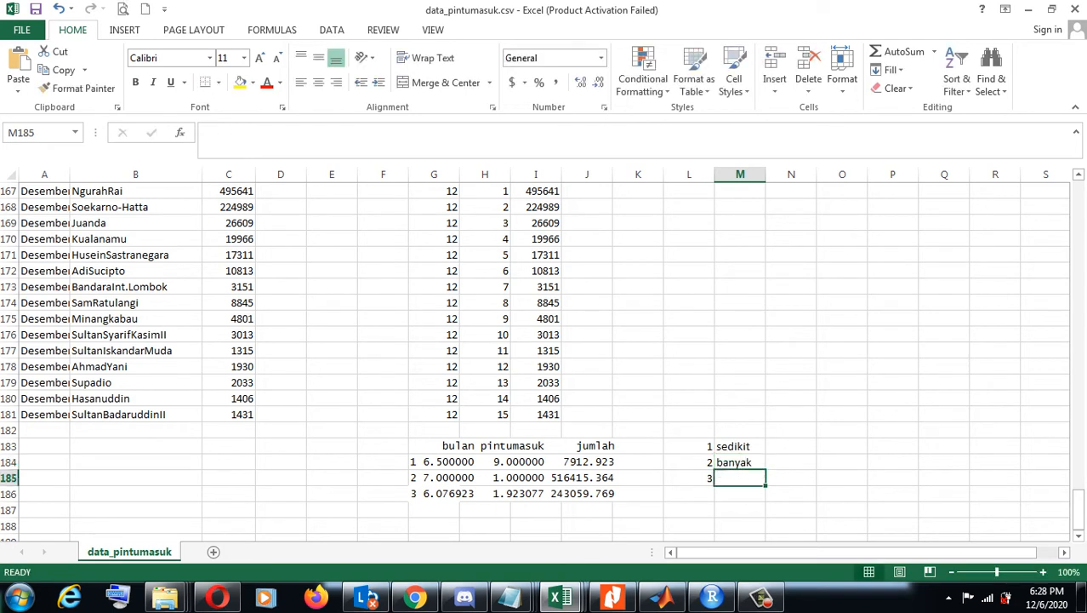
text(sedang)
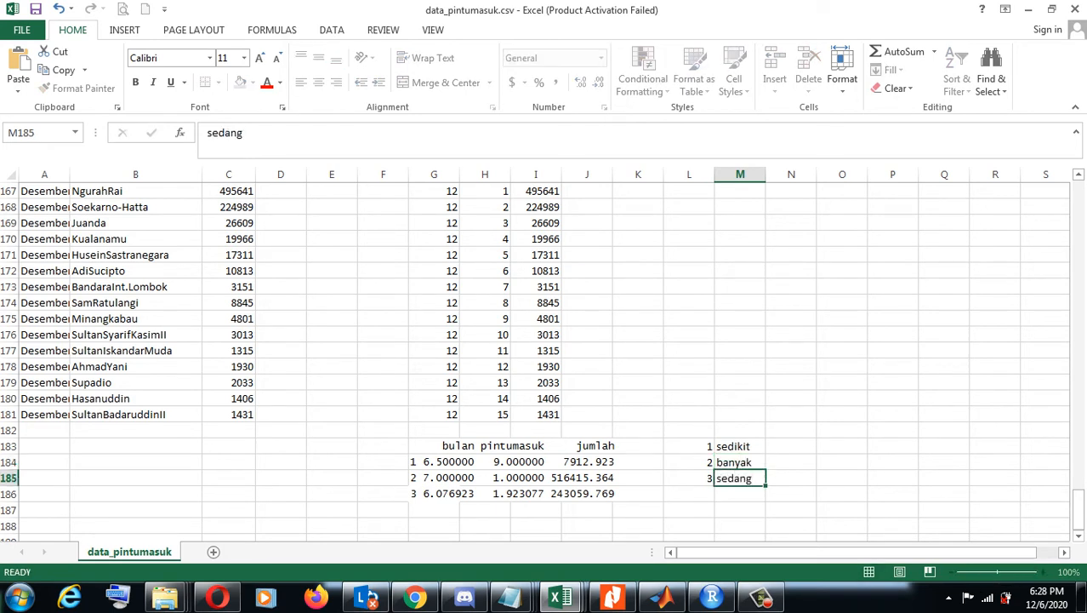
key(Return)
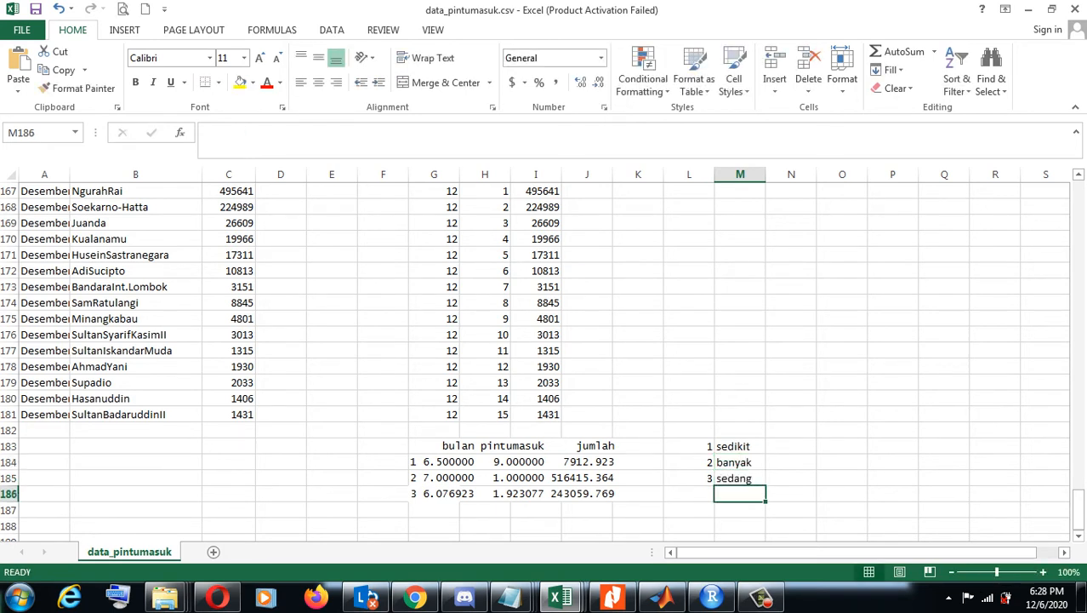
click(791, 430)
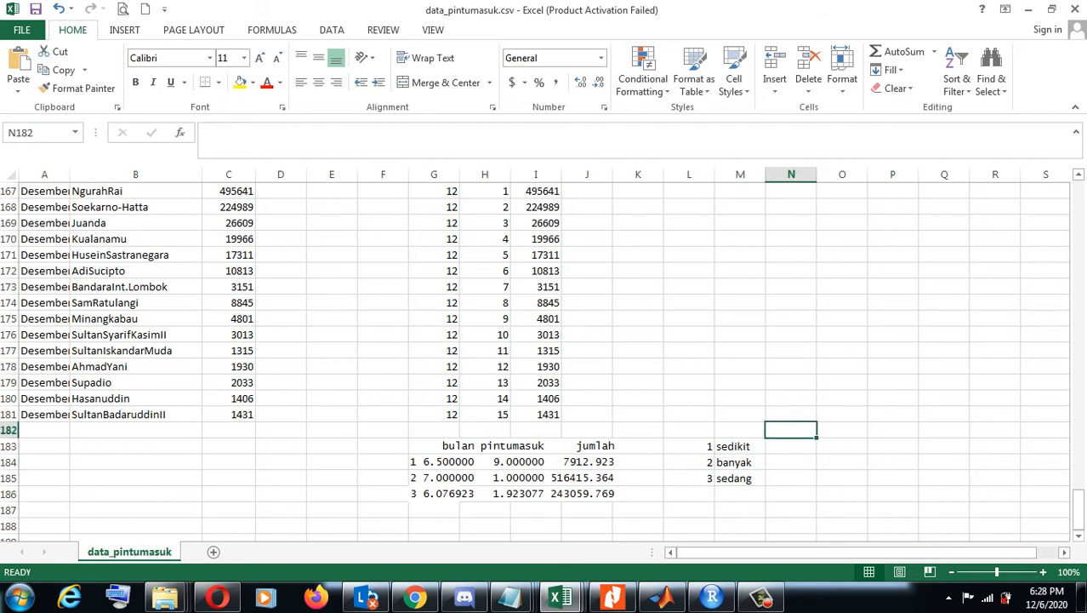
Step: Enter the column headings bulan, pintu masuk and jumlah in cells N182 to P182, above the labelled clusters
text(bulan)
key(Tab)
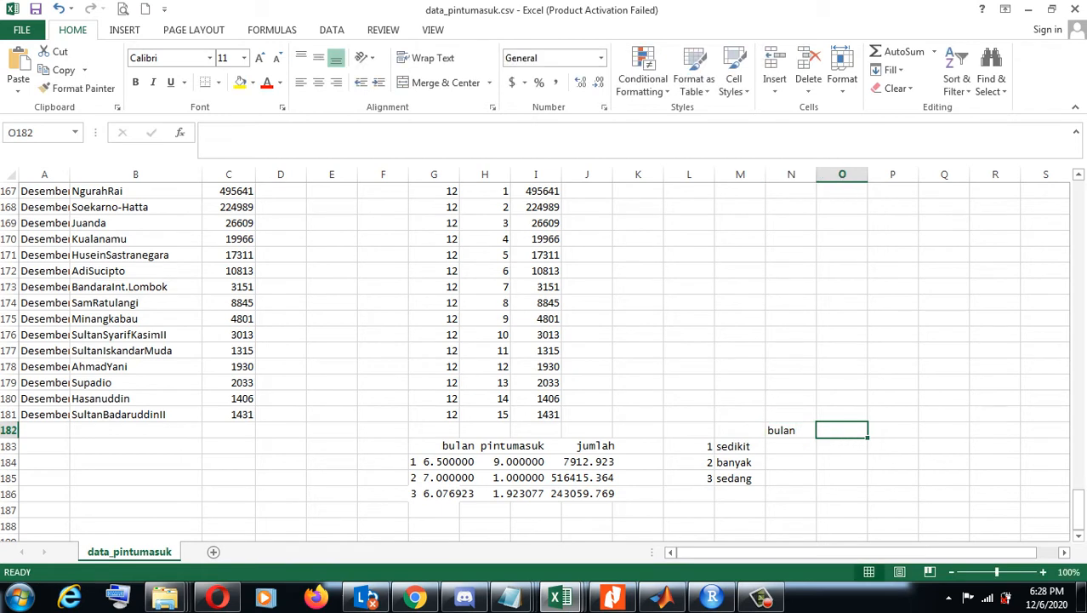
text(pintu )
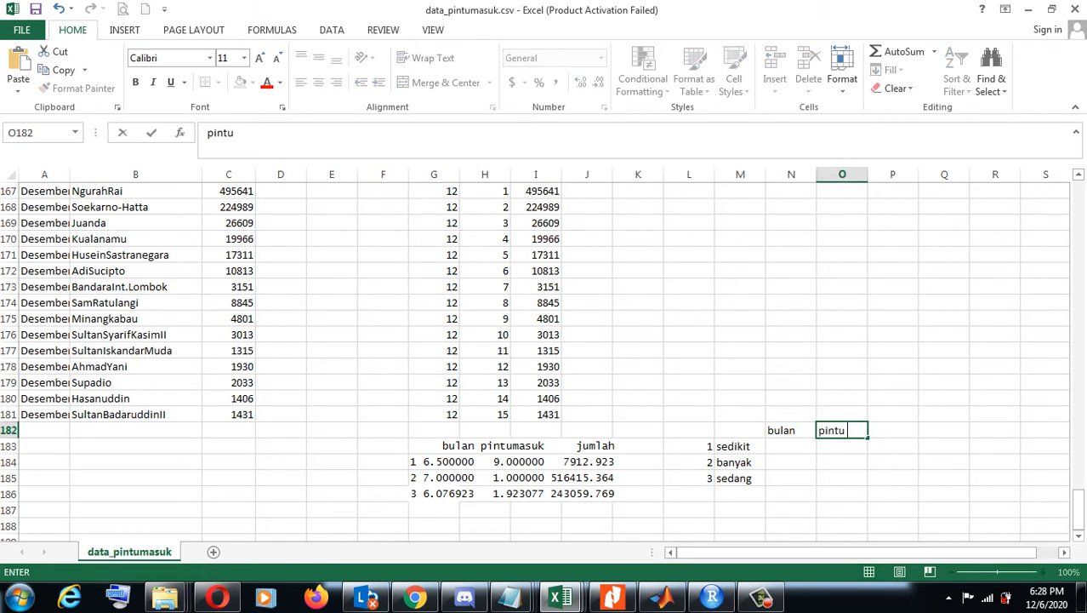
text(masuk)
key(Tab)
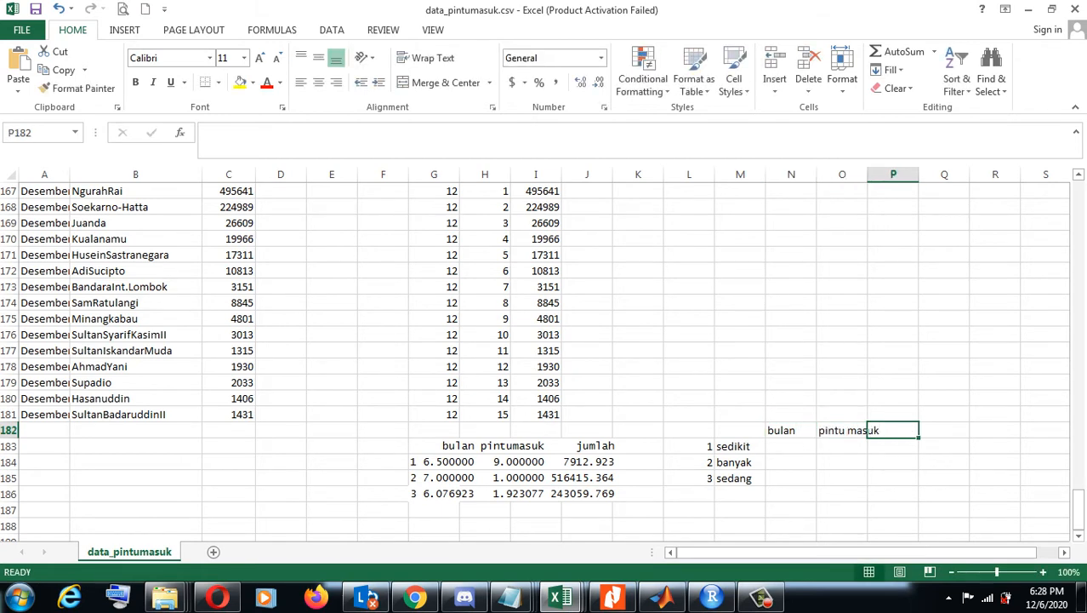
text(jumlah)
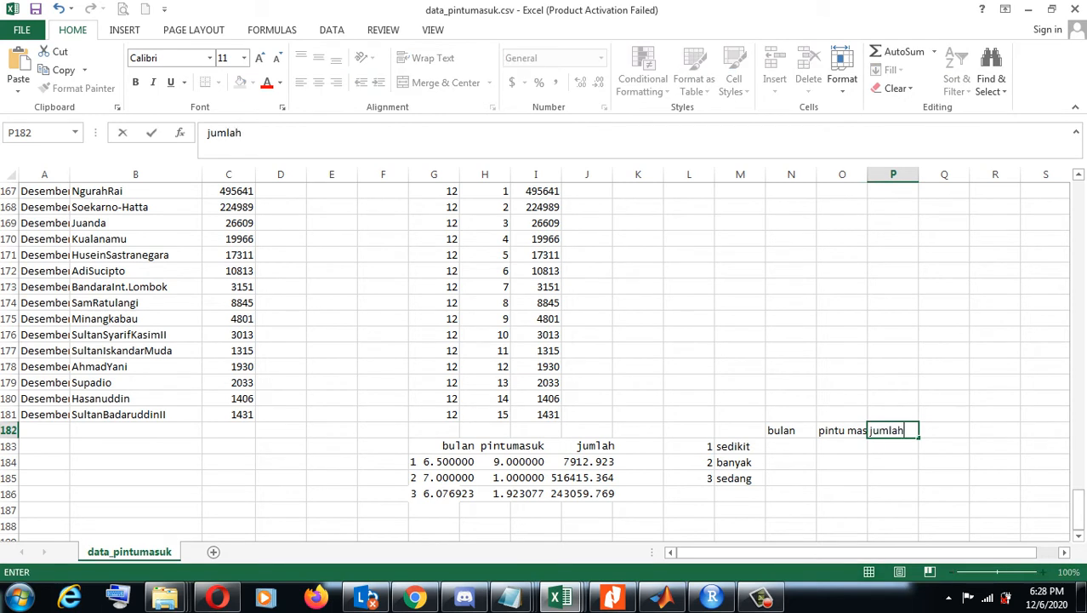
key(Return)
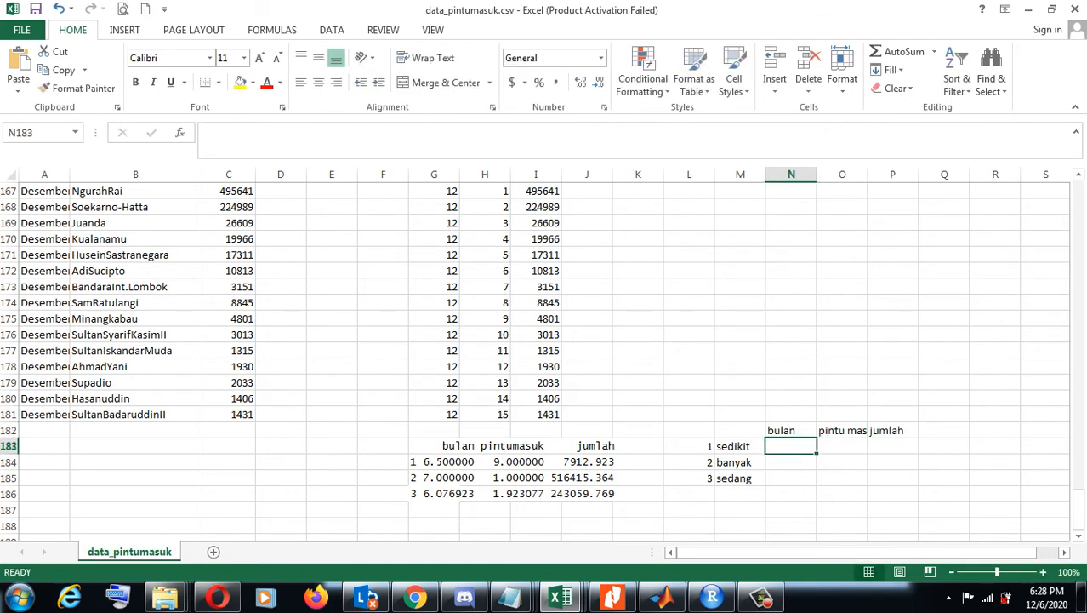
Step: Enter the bulan centroid values 6.5, 7 and 6.08 for clusters 1 to 3 in cells N183 to N185
text(6.5)
key(Return)
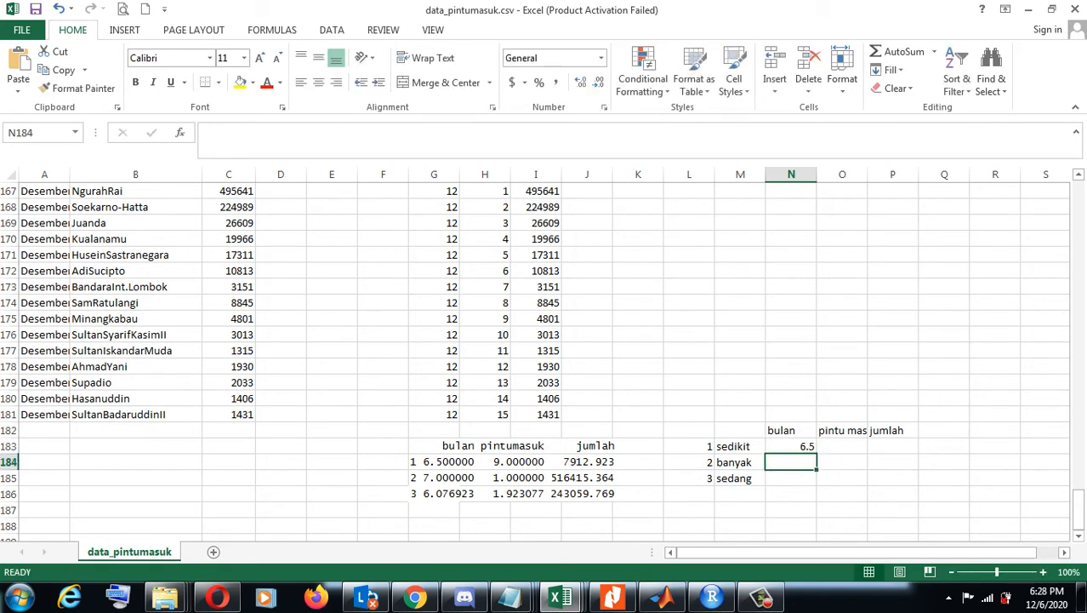
text(7)
key(Return)
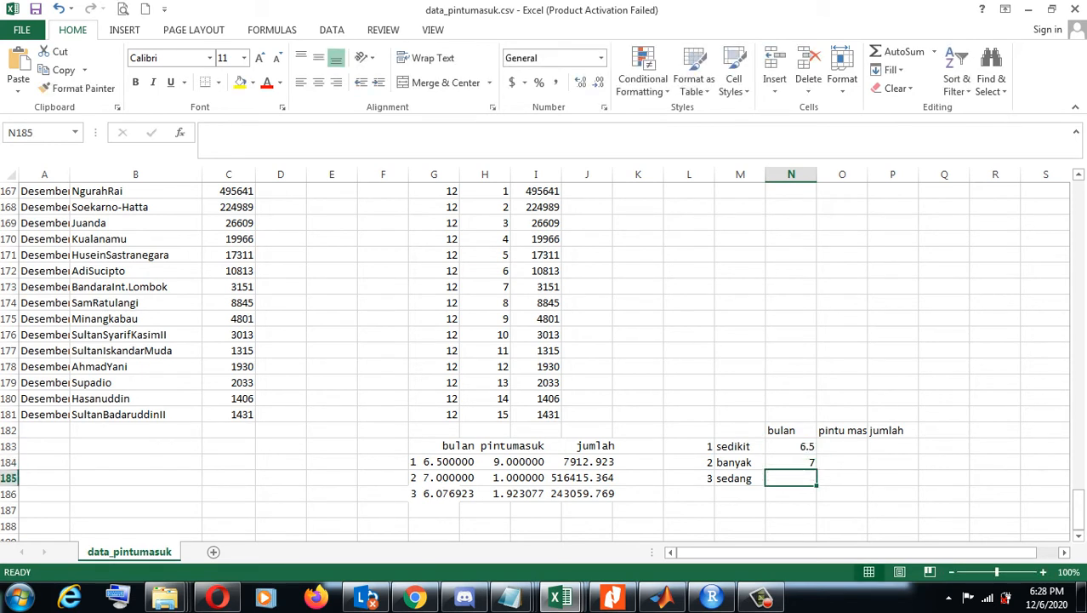
text(6.)
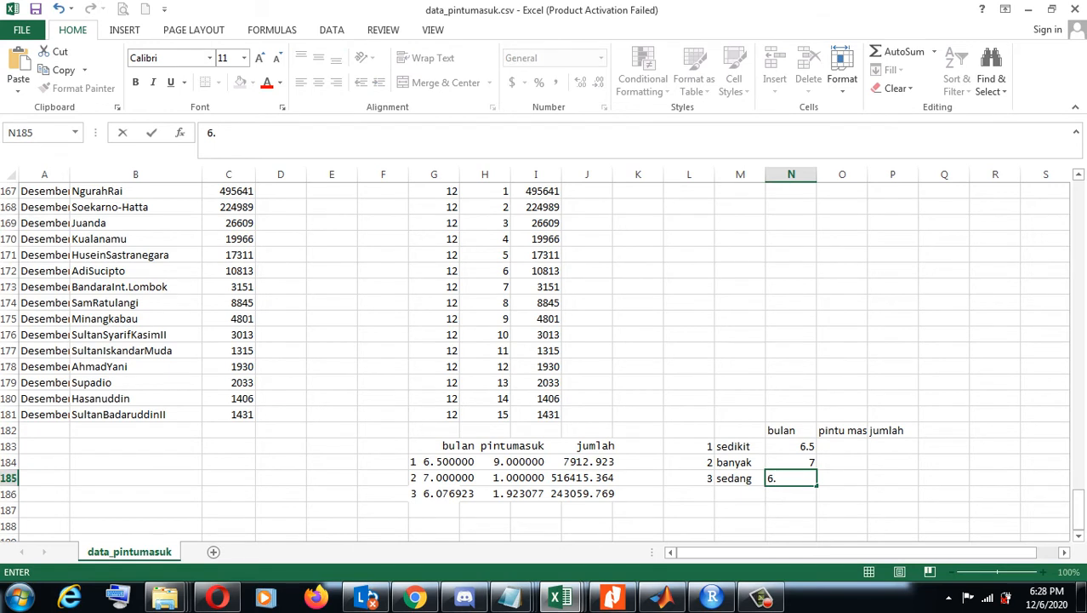
text(08)
key(Tab)
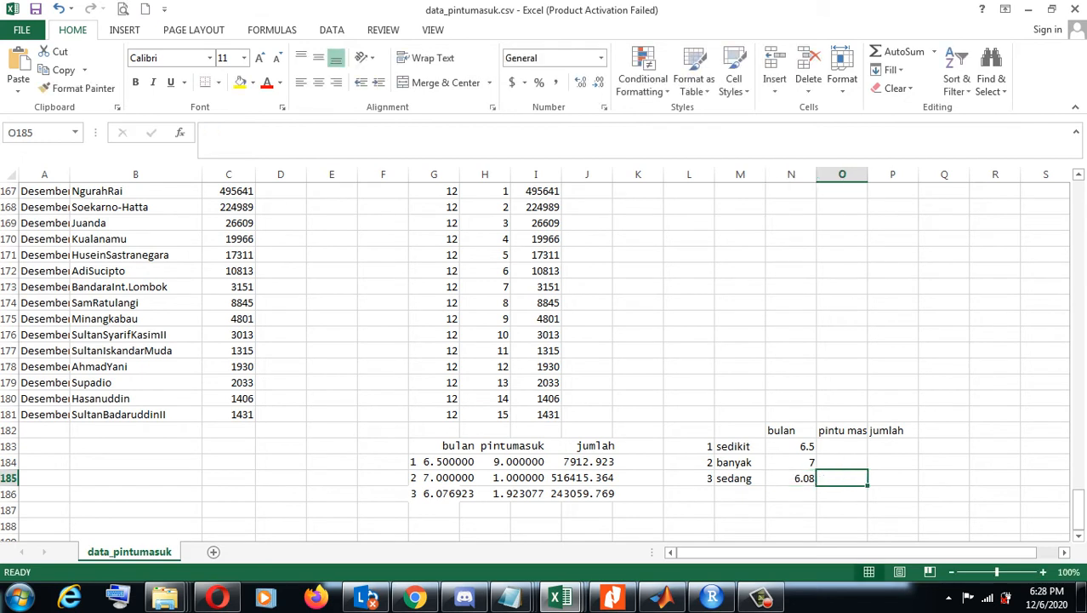
Step: Enter the pintu masuk centroid values 9, 1 and 1.9 for clusters 1 to 3 in cells O183 to O185
key(Up)
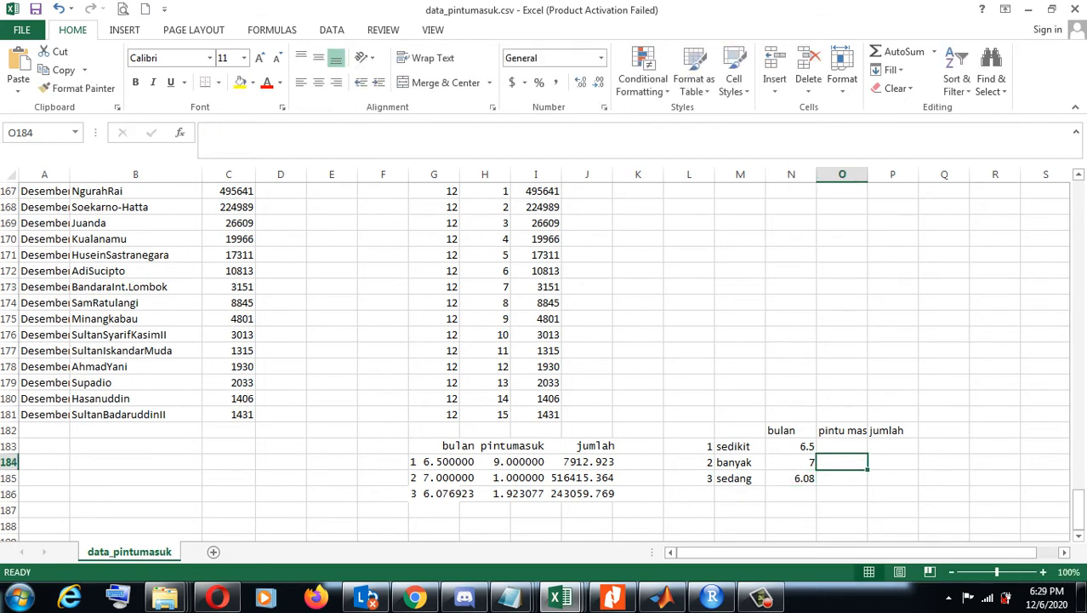
key(Up)
text(9)
key(Return)
text(1)
key(Return)
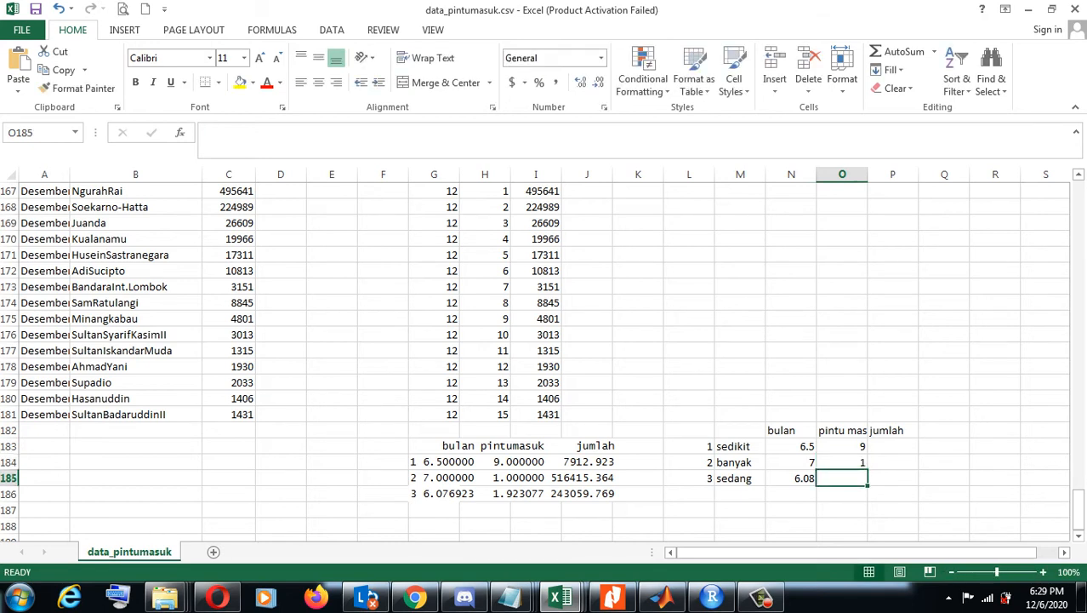
text(1.)
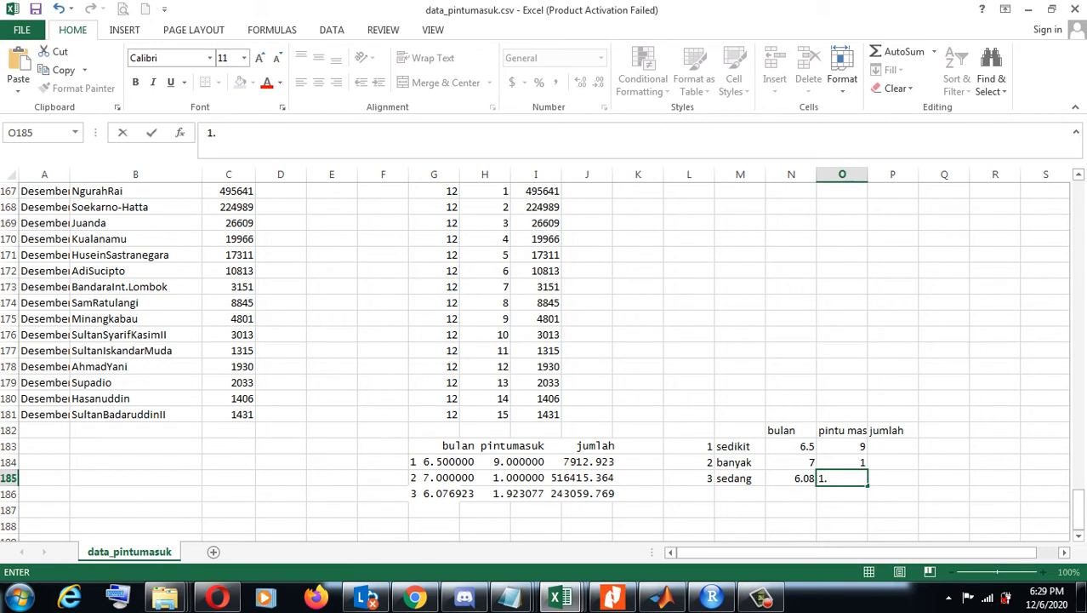
text(9)
Step: Refine the pintu masuk centroid of the sedang cluster in cell O185 to 1.92
key(Right)
key(Up)
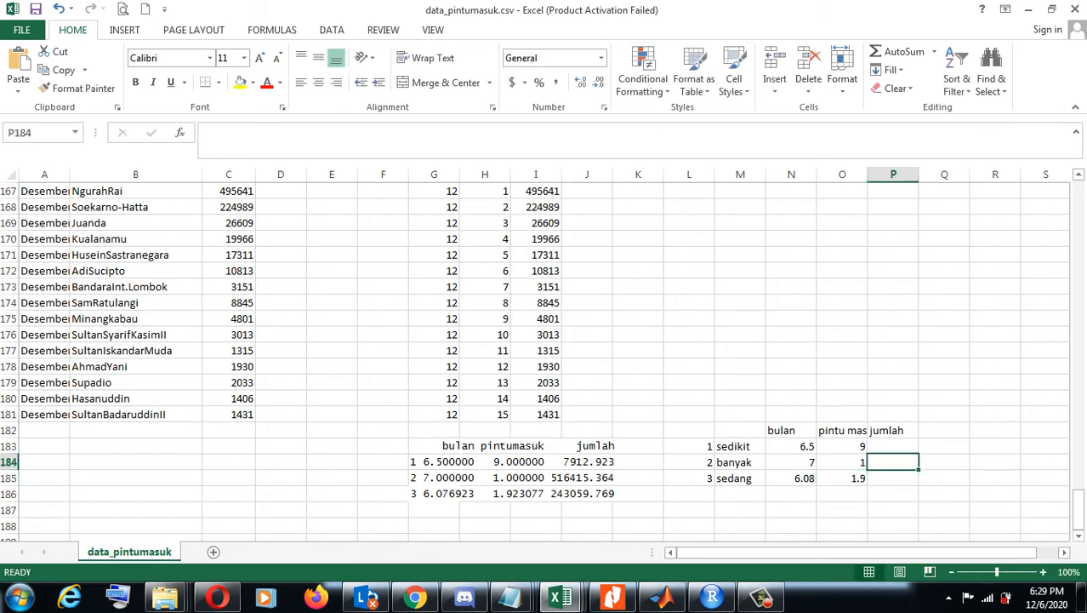
key(Up)
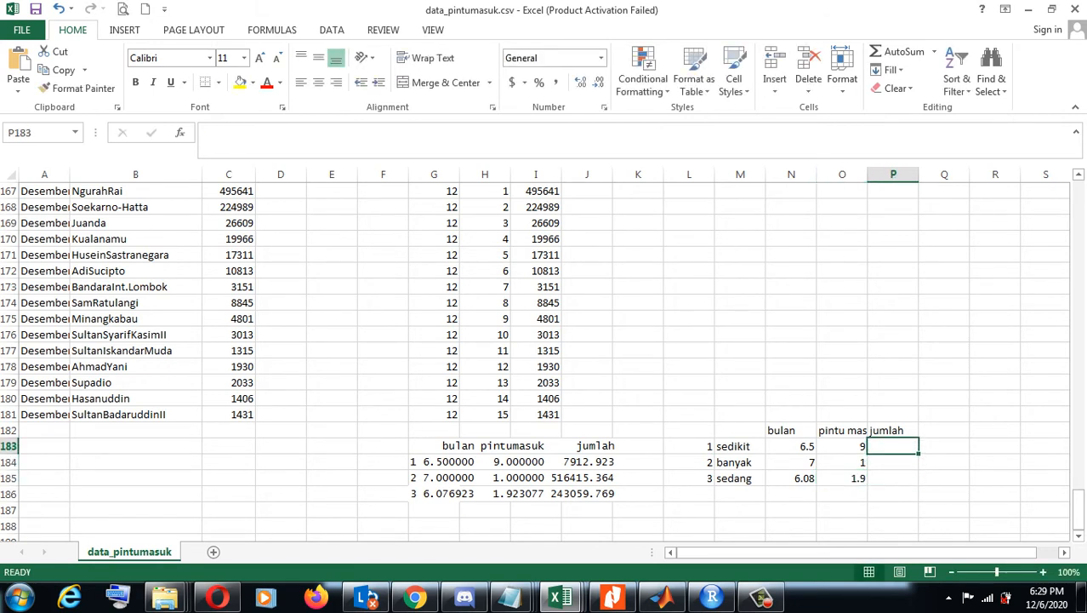
key(Down)
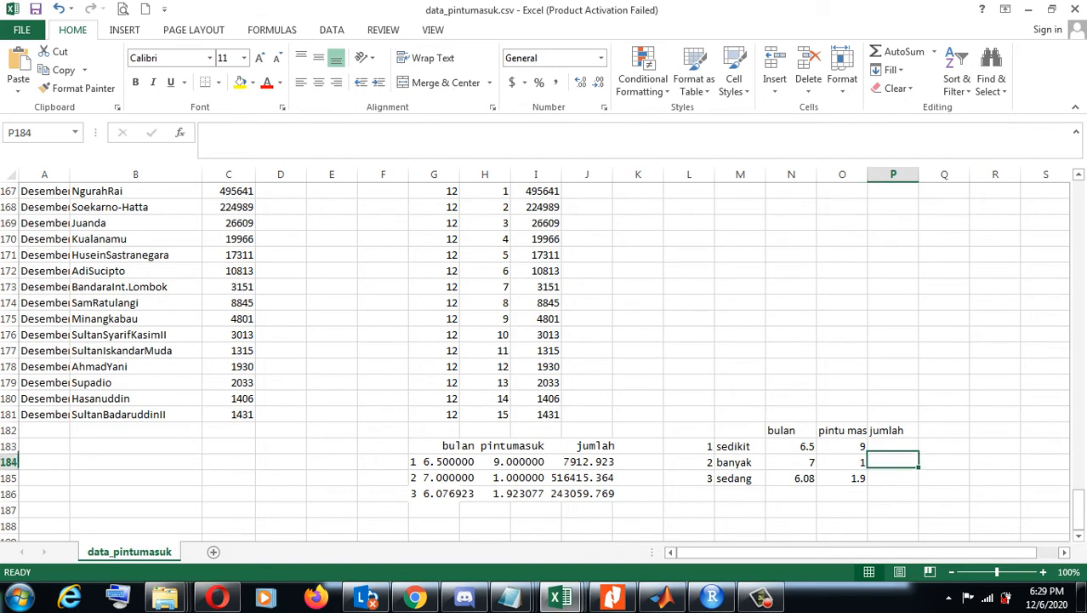
key(Down)
key(Left)
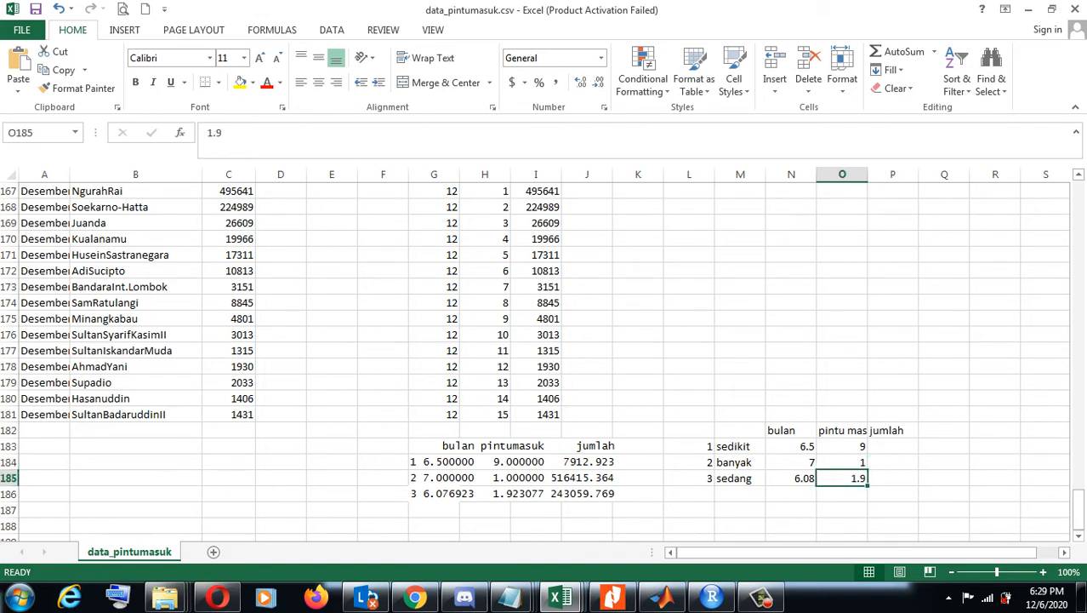
key(F2)
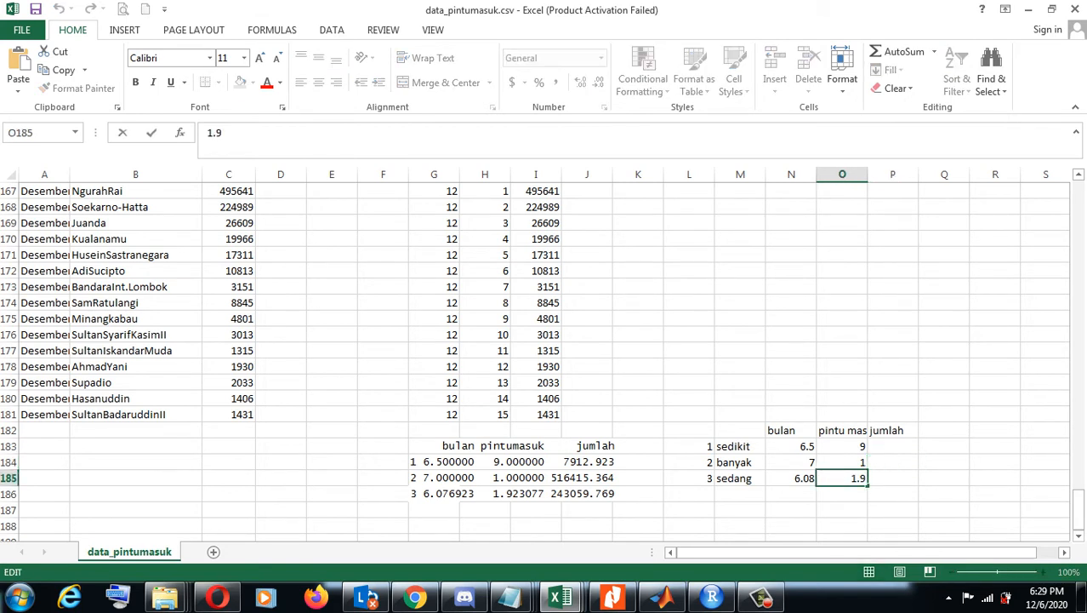
text(2)
Step: Enter the jumlah values 7192.92 for sedikit and 516415.36 for banyak in cells P183 and P184
click(894, 446)
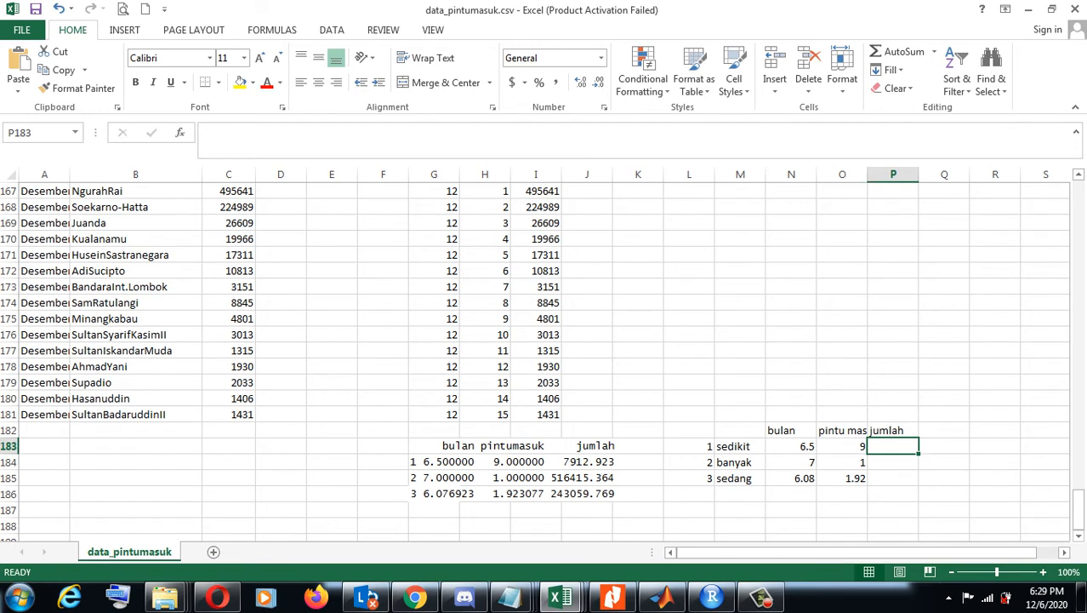
text(7)
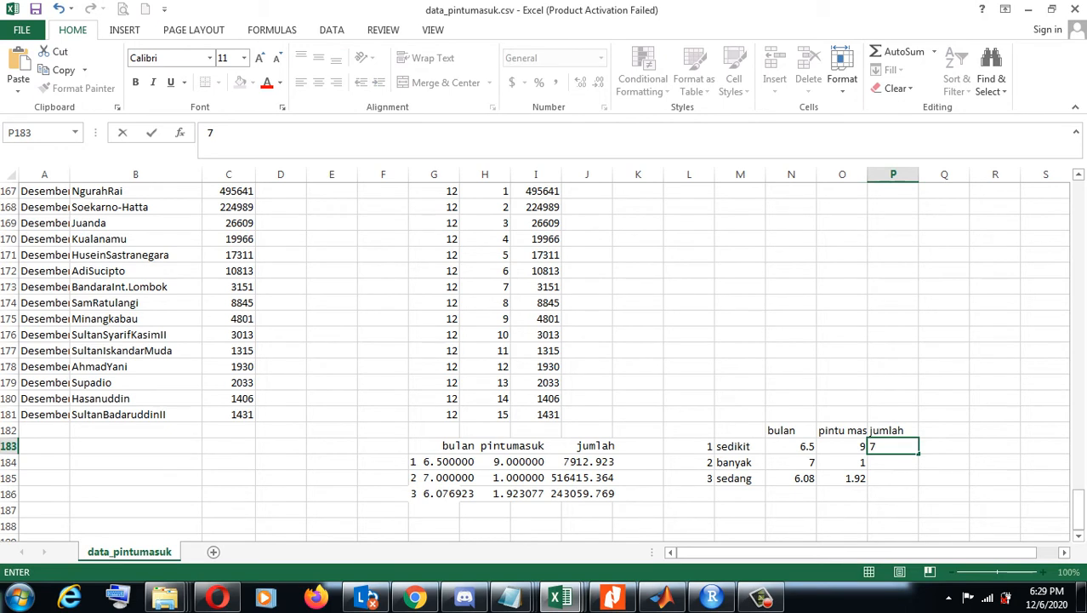
text(192.92)
key(Return)
text(51)
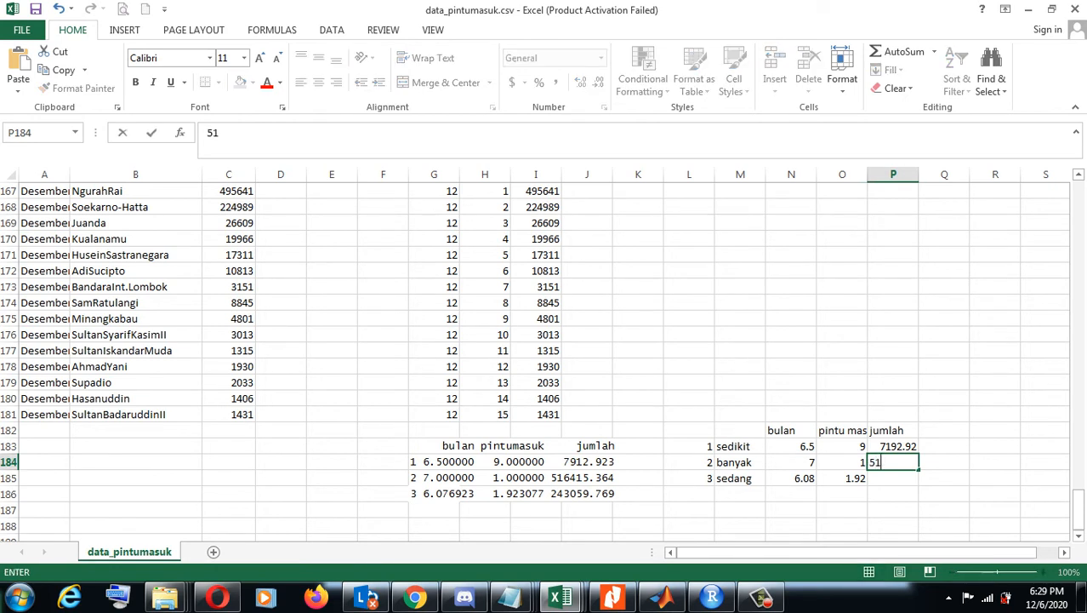
text(6415.364)
key(Return)
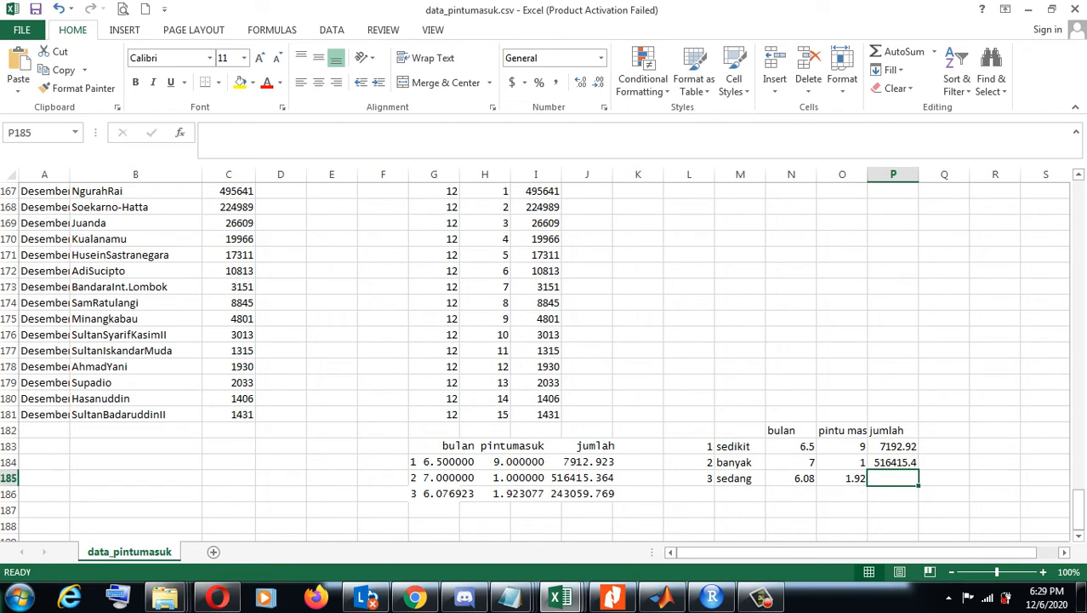
Step: Widen column P to fit the jumlah values, and enter 243059.77 for the sedang cluster in cell P185
click(894, 462)
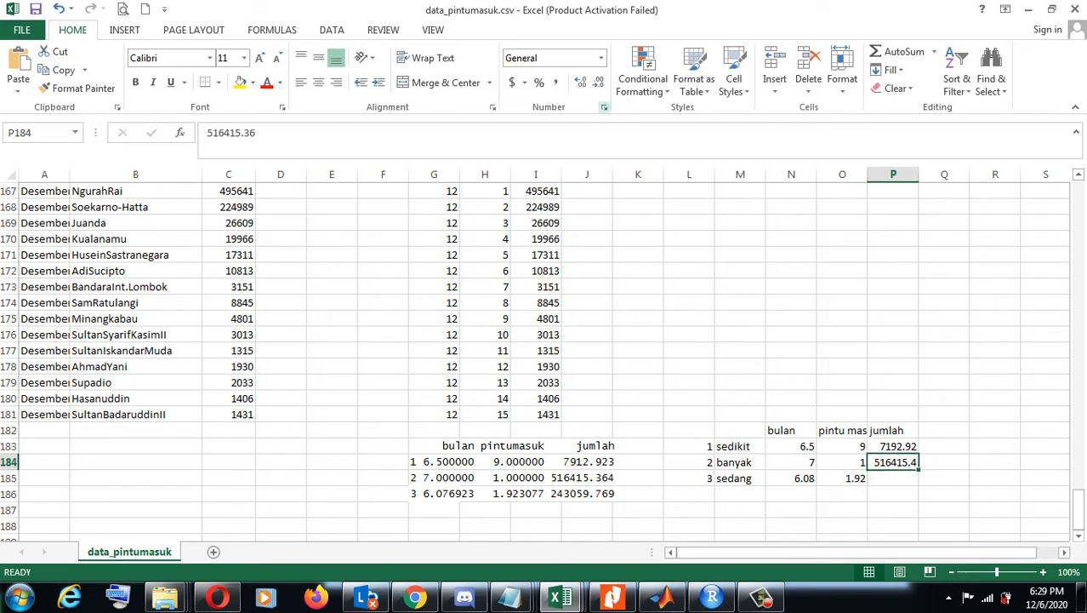
drag(919, 174, 934, 174)
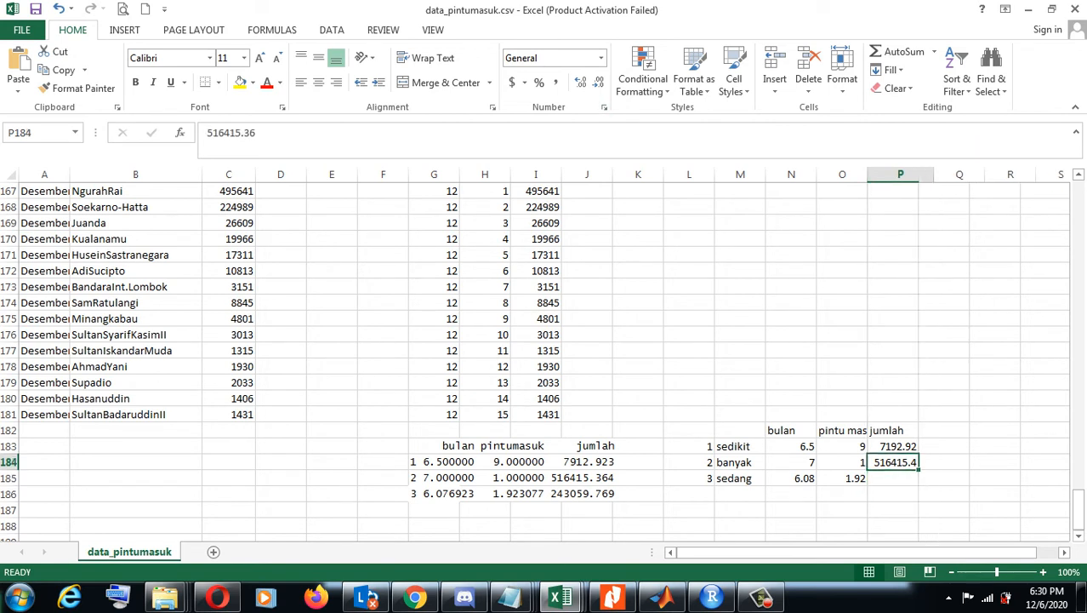
click(900, 478)
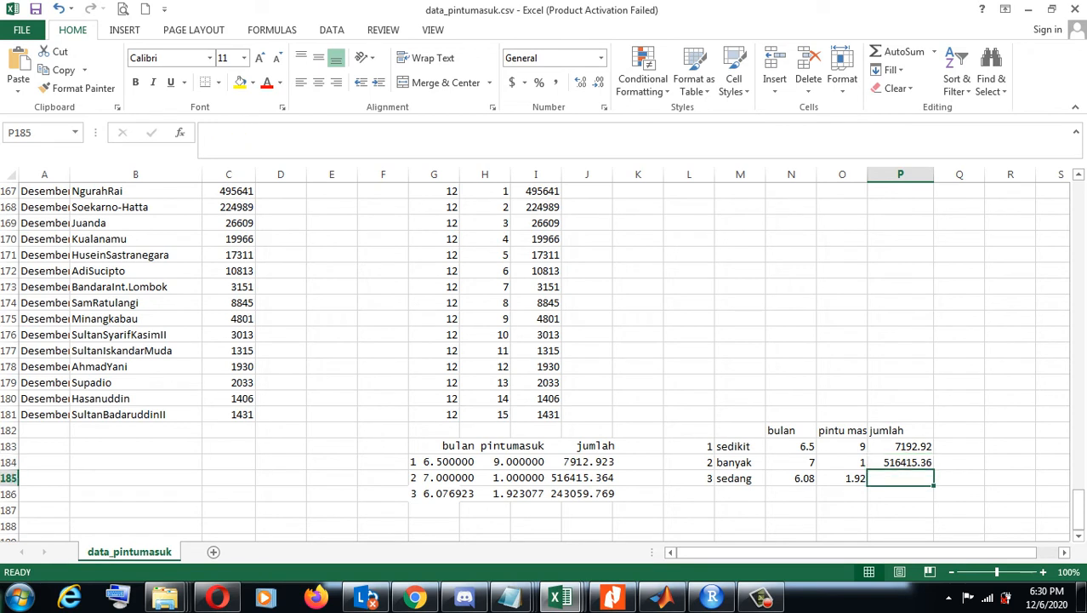
text(2)
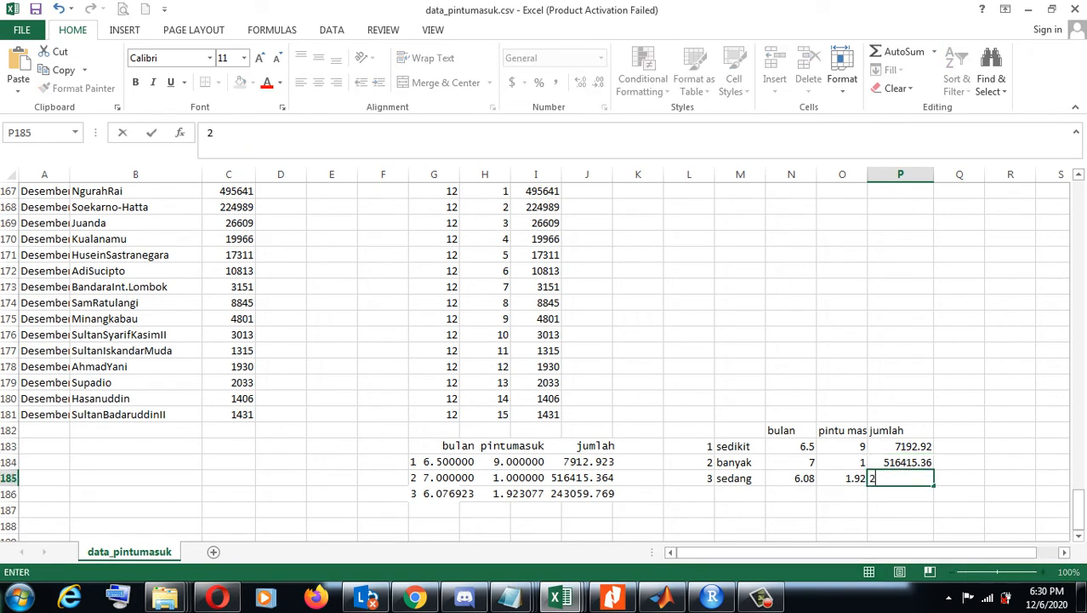
text(43059.77)
key(Return)
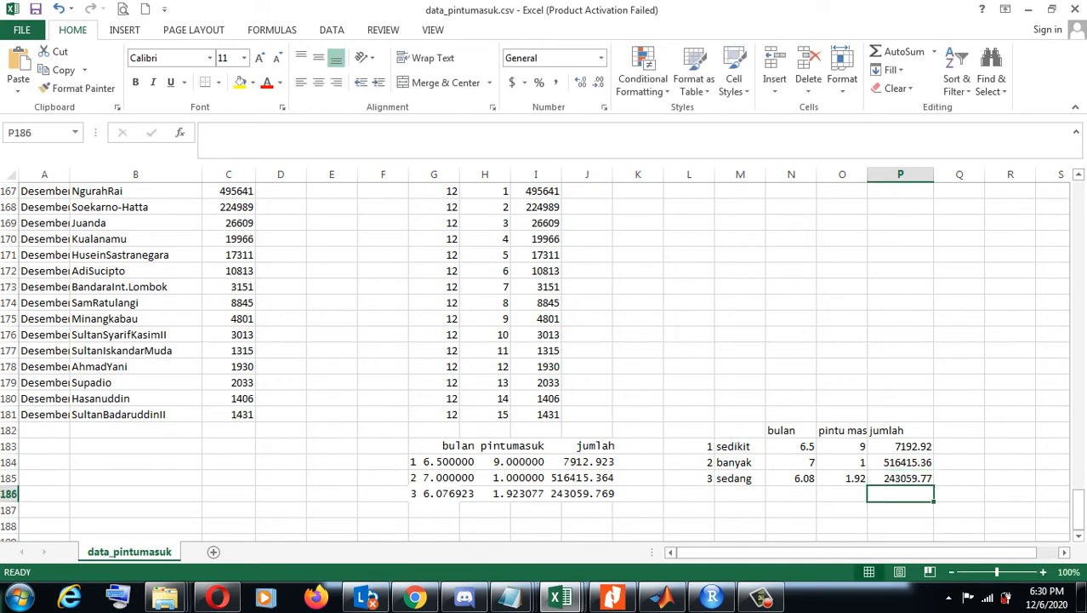
Step: Select the labelled centroid table in L182:P185 and save data_pintumasuk.csv
drag(689, 429, 900, 478)
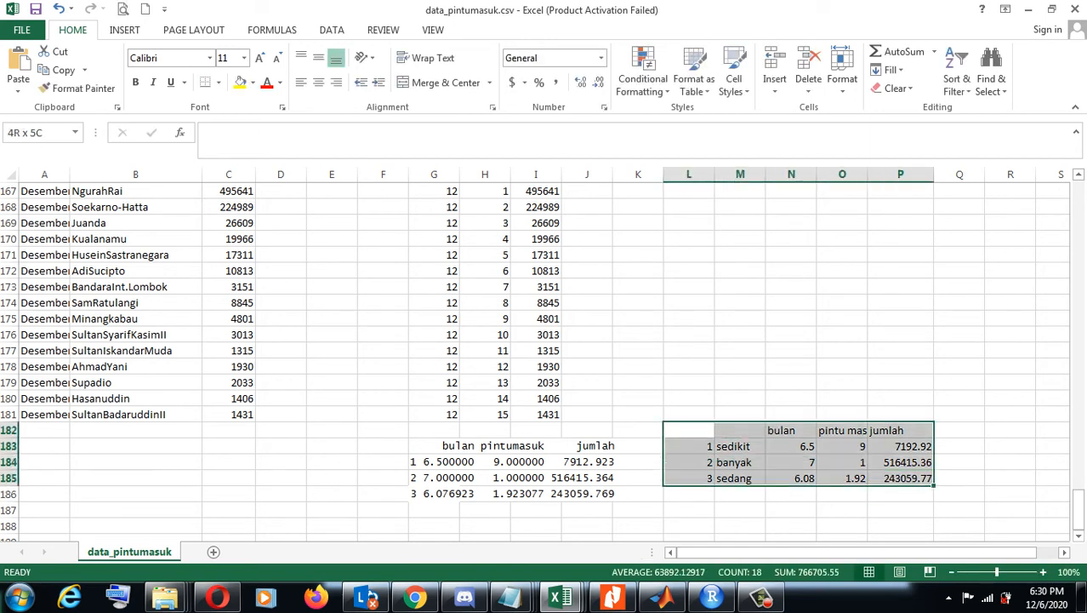
key(ctrl+c)
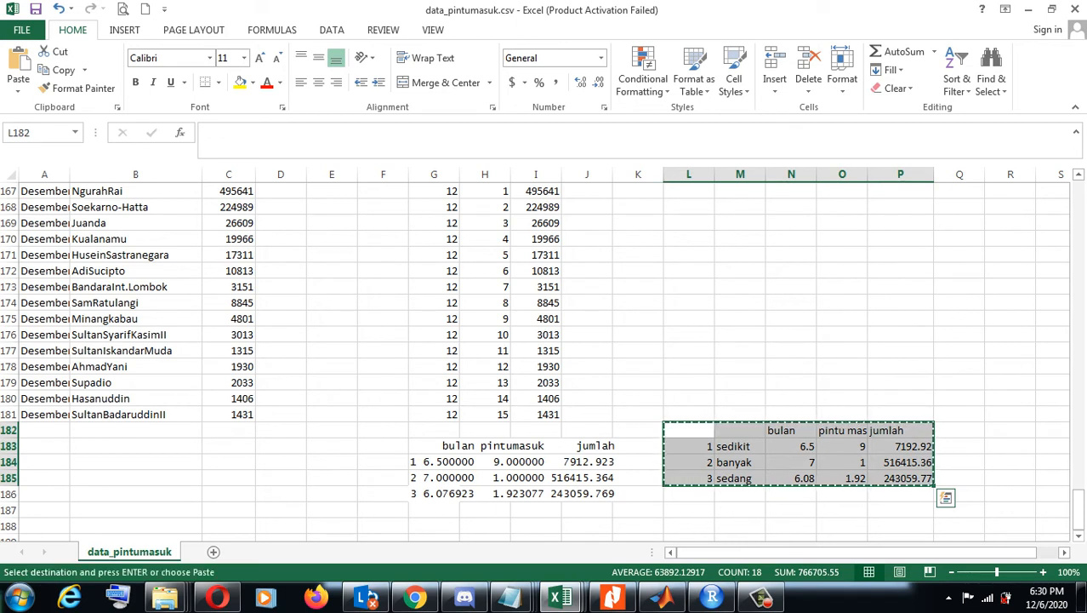
key(Escape)
key(ctrl+s)
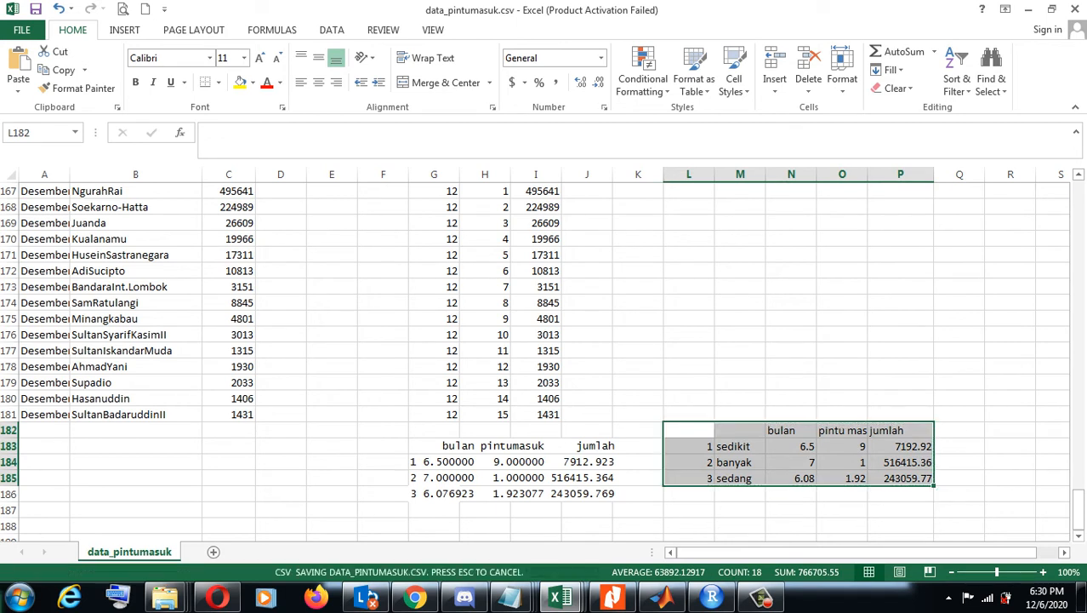
key(Return)
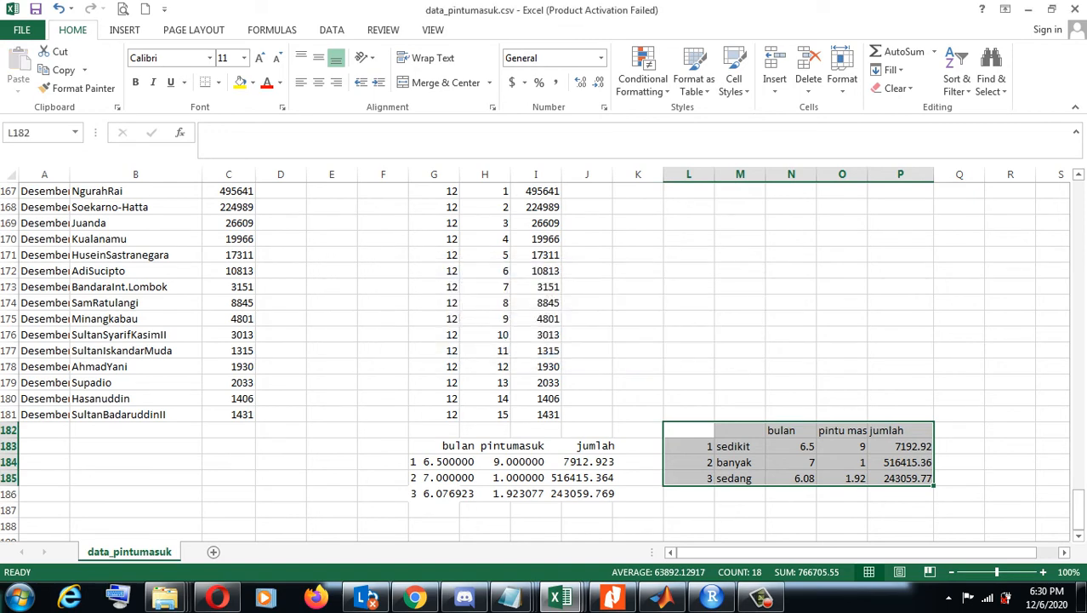
Step: Switch to MATLAB and close the open files individu.m and kelompok.m in the editor
click(712, 597)
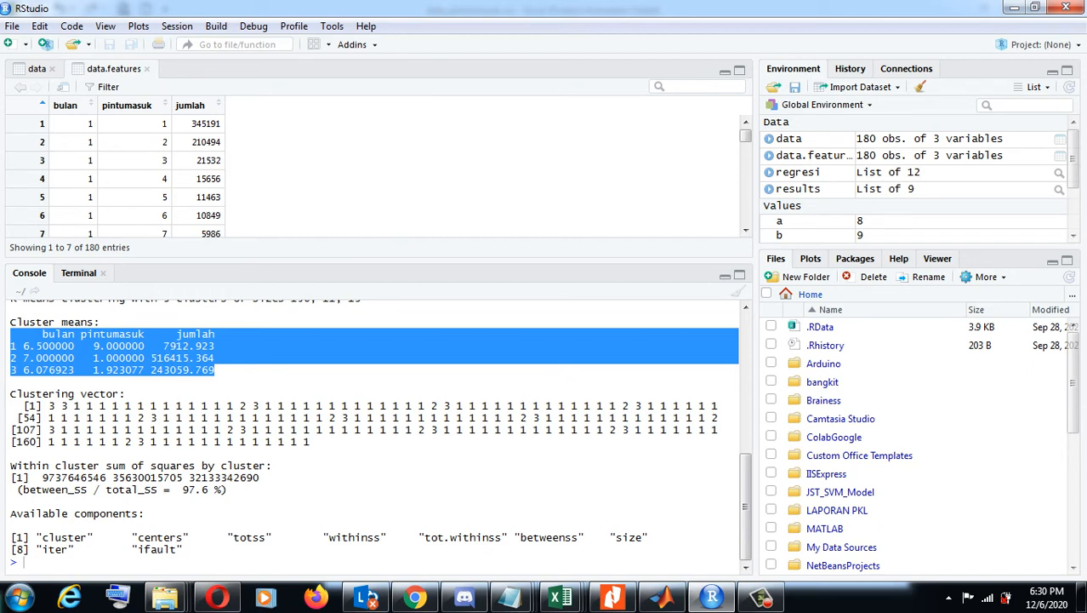
click(663, 598)
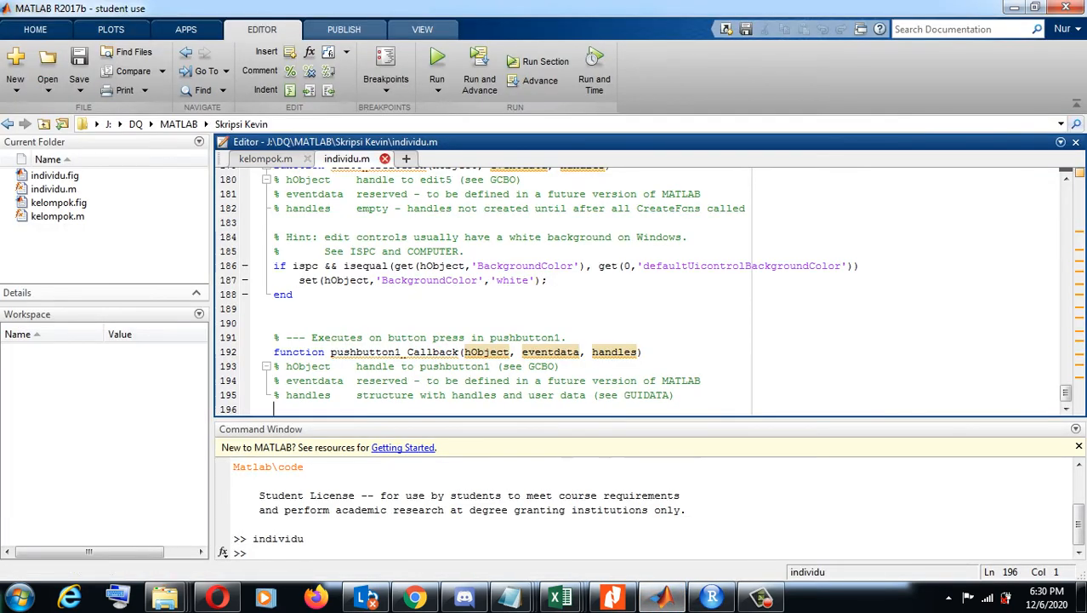
click(385, 158)
click(307, 158)
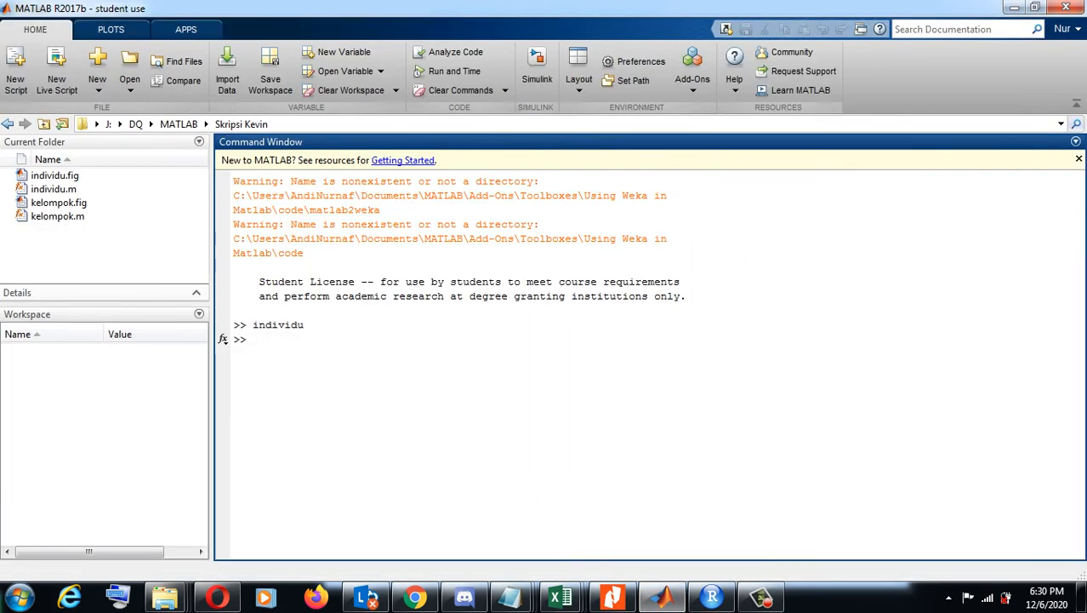
Step: Go up to the J:\DQ\MATLAB folder and open the script euclidian_cluster.m
click(179, 123)
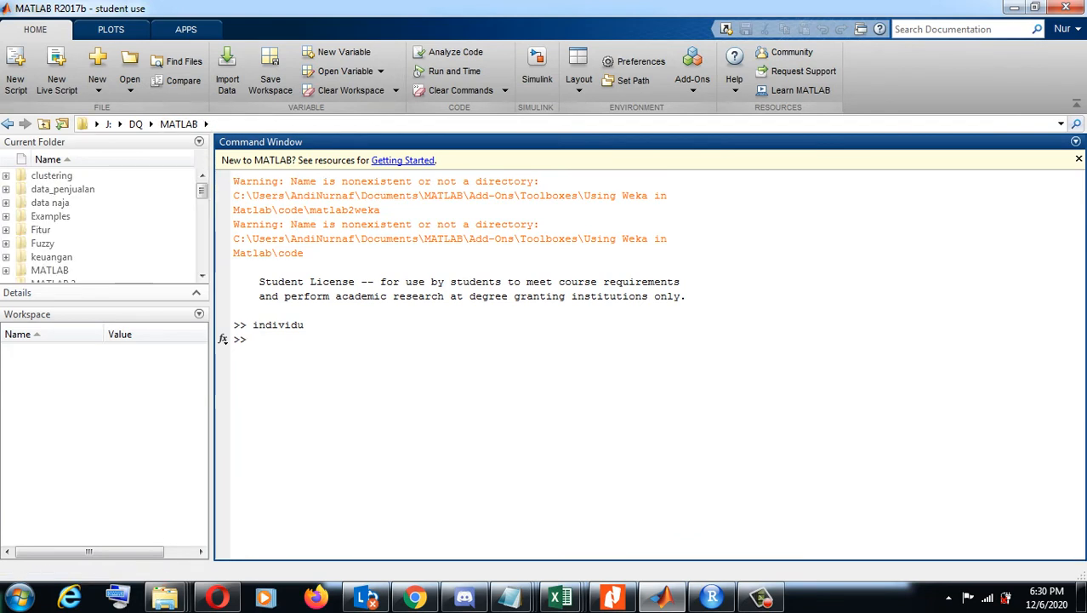
drag(202, 191, 202, 244)
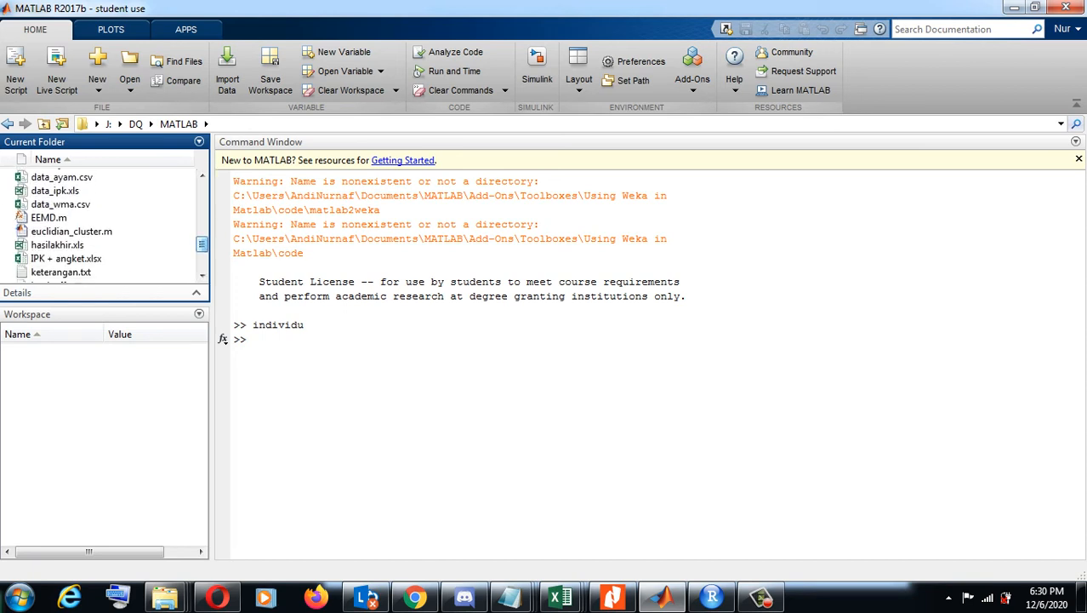
click(71, 231)
double_click(72, 231)
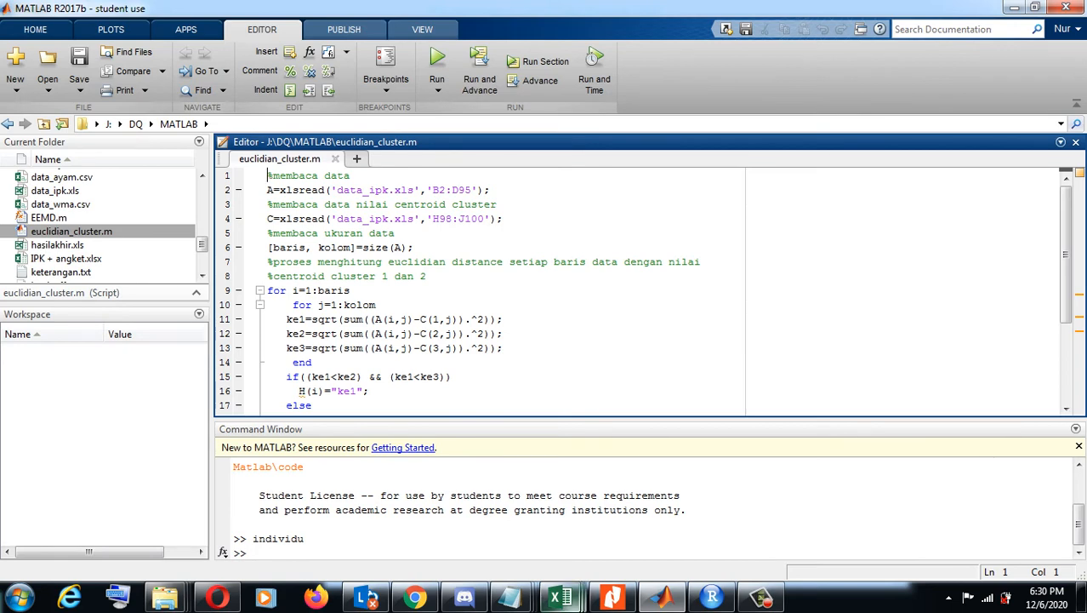
Step: Switch to data_pintumasuk.csv in Excel and copy the numeric bulan, pintumasuk and jumlah data in G2:I181, without the headers
mouse_move(560, 597)
click(822, 516)
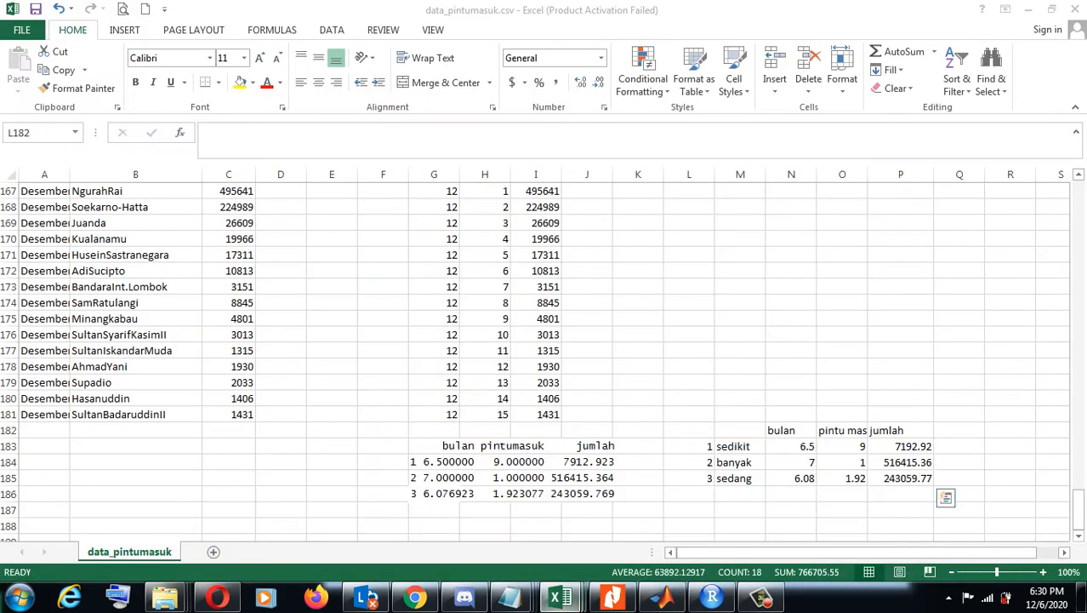
drag(1078, 510, 1078, 197)
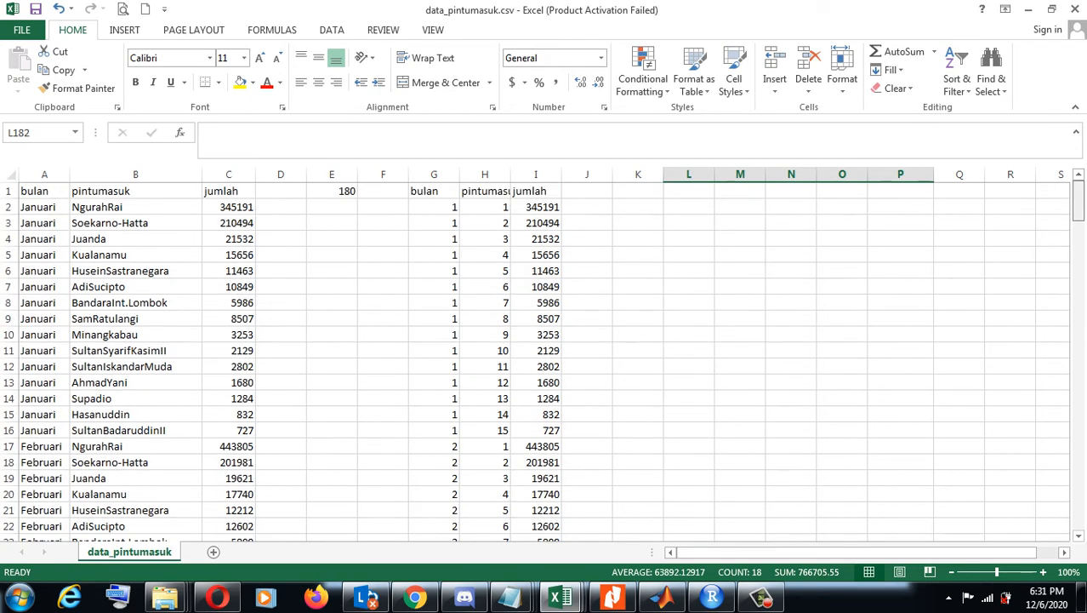
click(434, 192)
drag(434, 192, 536, 192)
drag(434, 206, 537, 206)
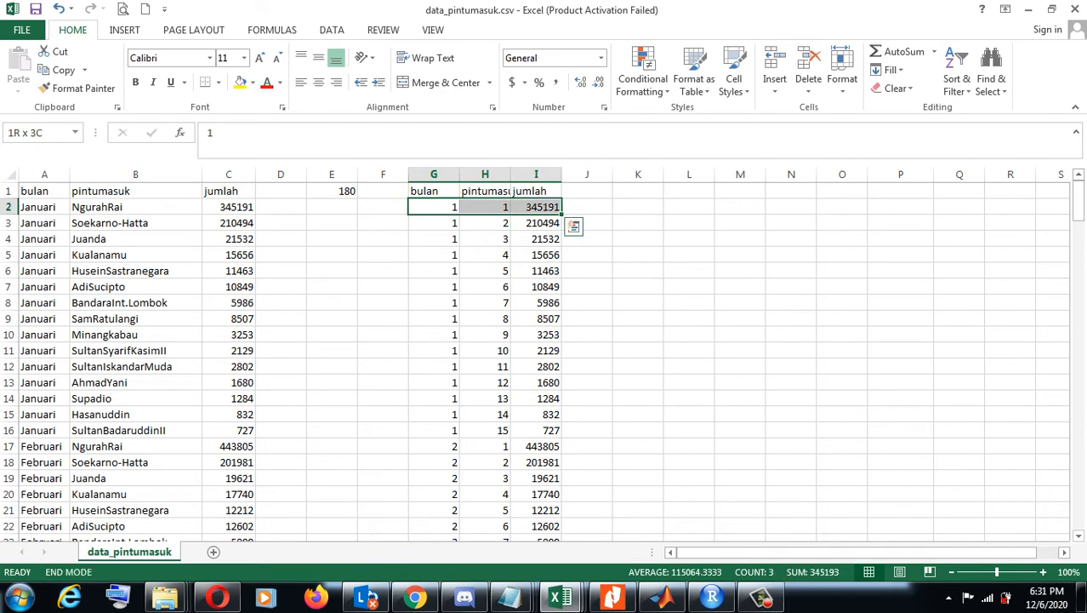
key(ctrl+shift+Down)
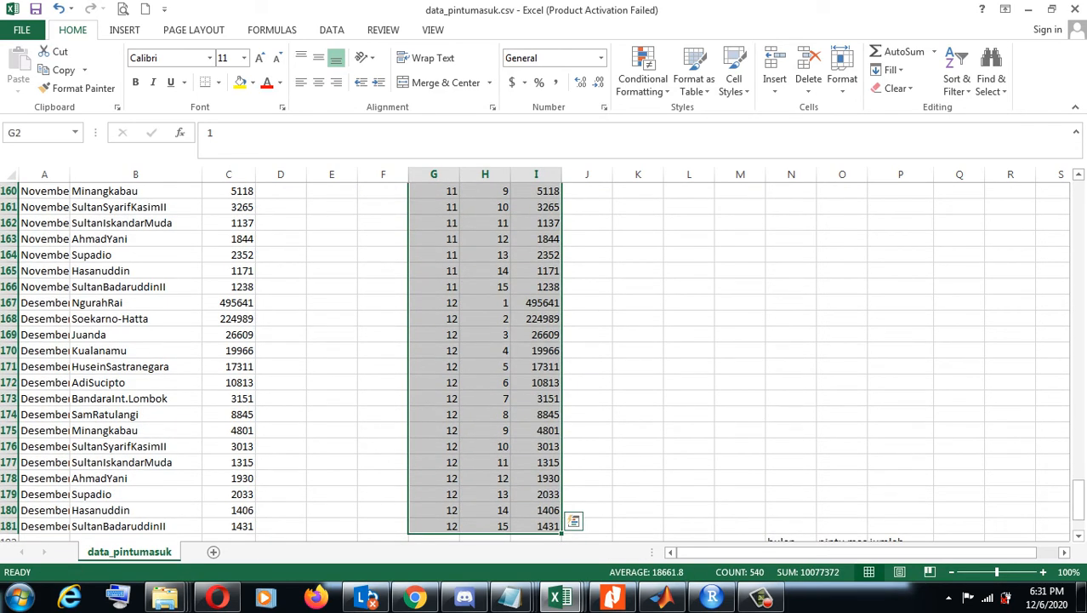
key(ctrl+c)
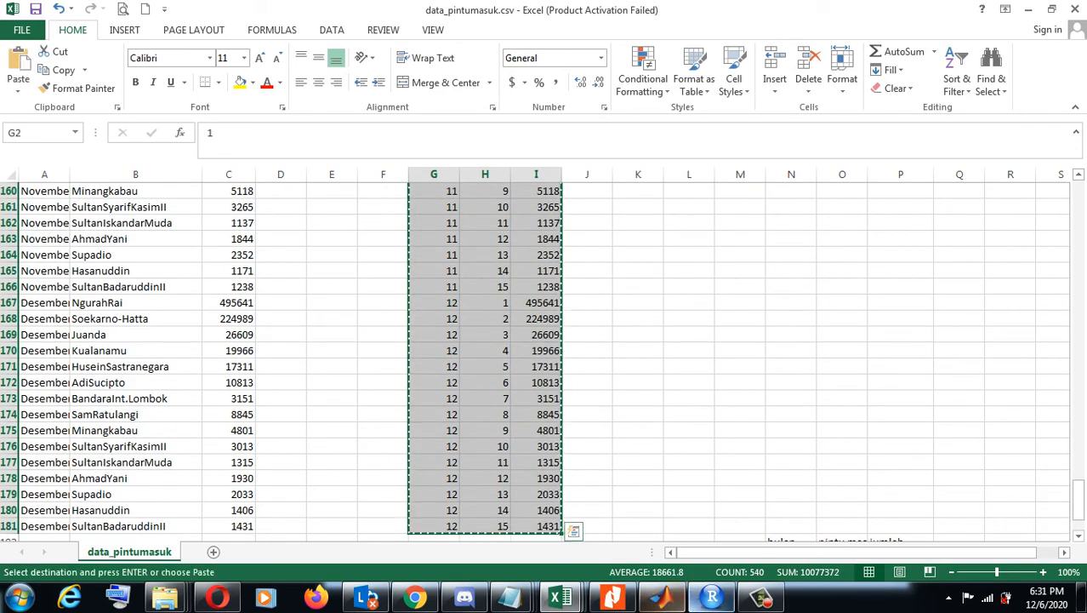
Step: Switch to MATLAB, create a new workspace variable from the copied data and rename it data
click(662, 599)
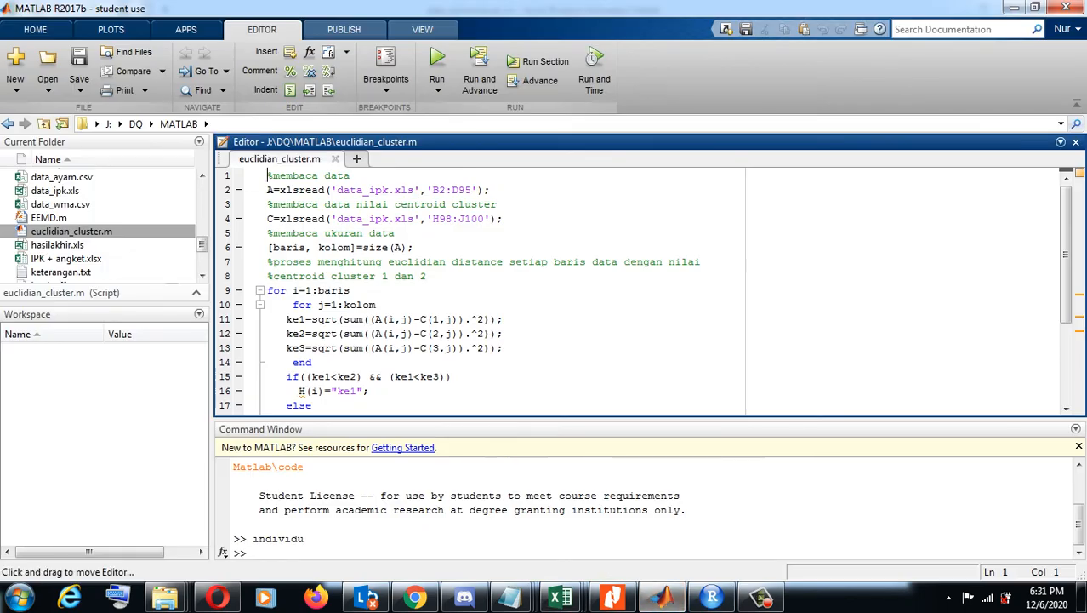
click(35, 29)
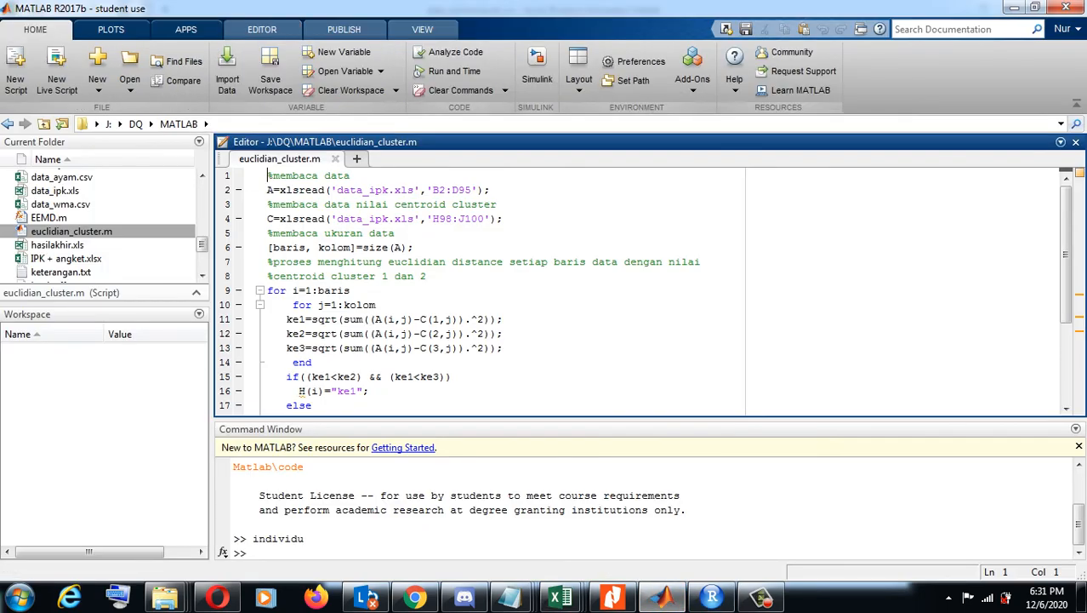
click(344, 51)
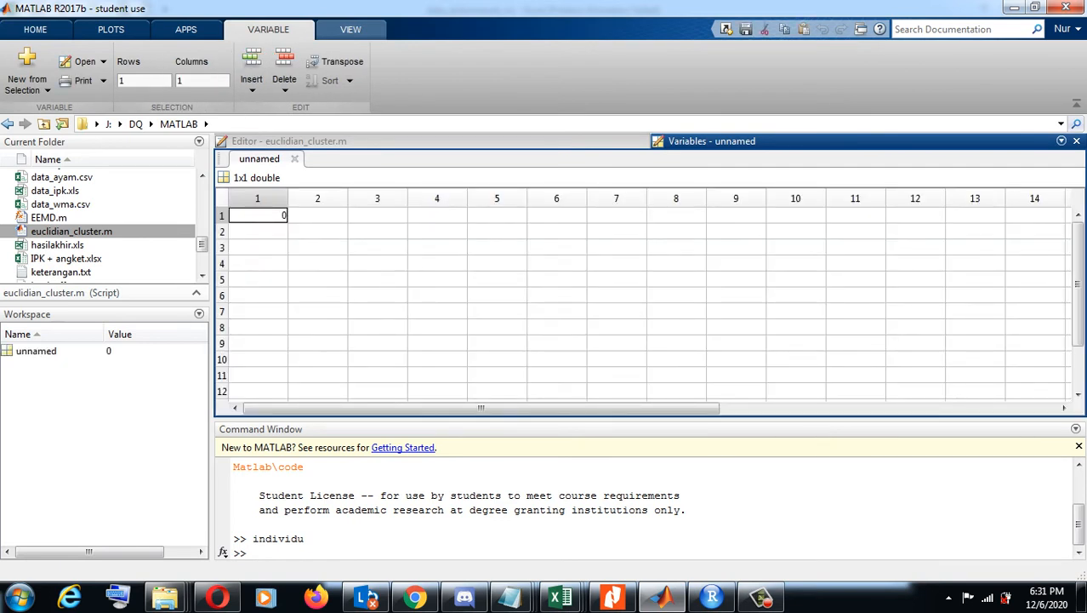
key(ctrl+v)
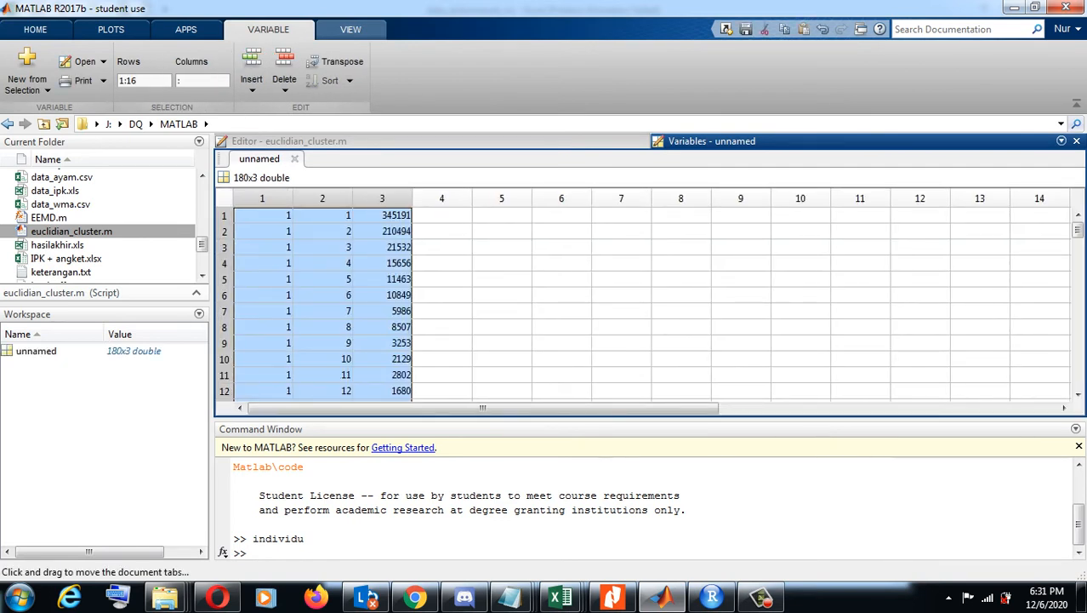
click(1076, 140)
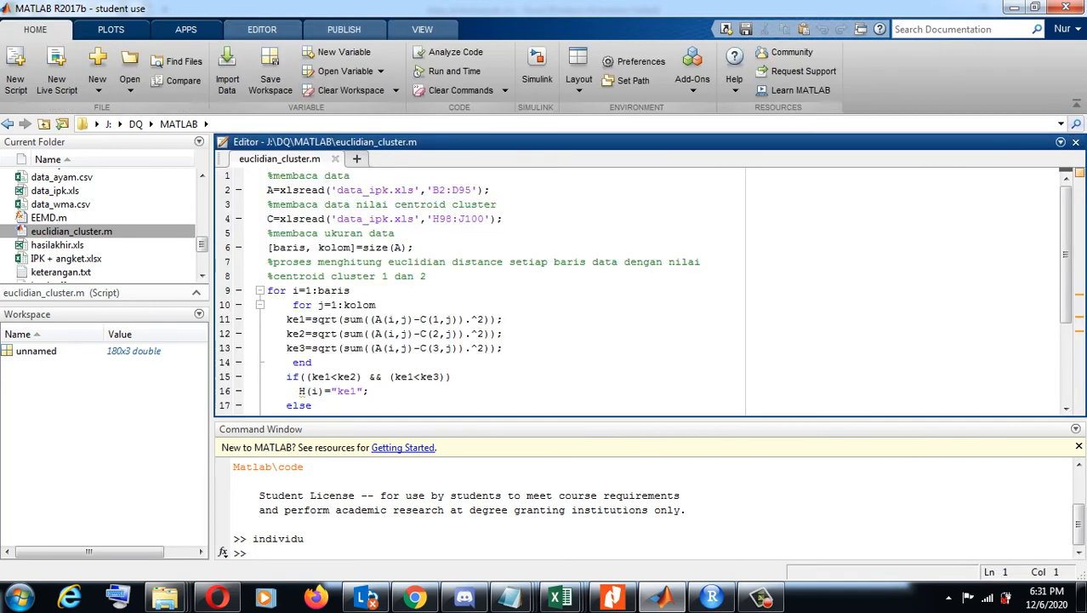
click(37, 351)
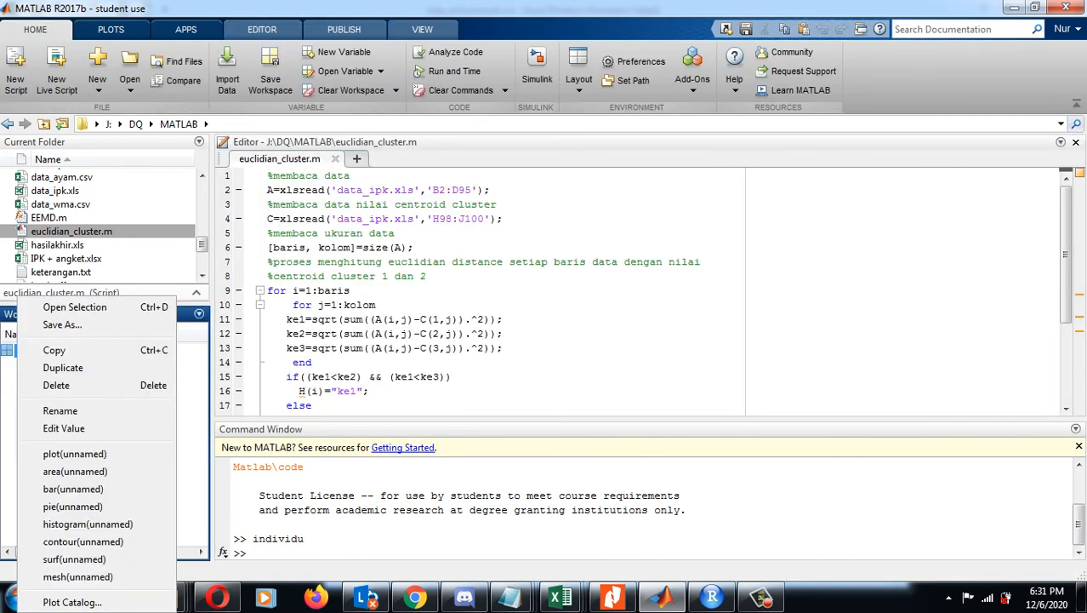
click(60, 410)
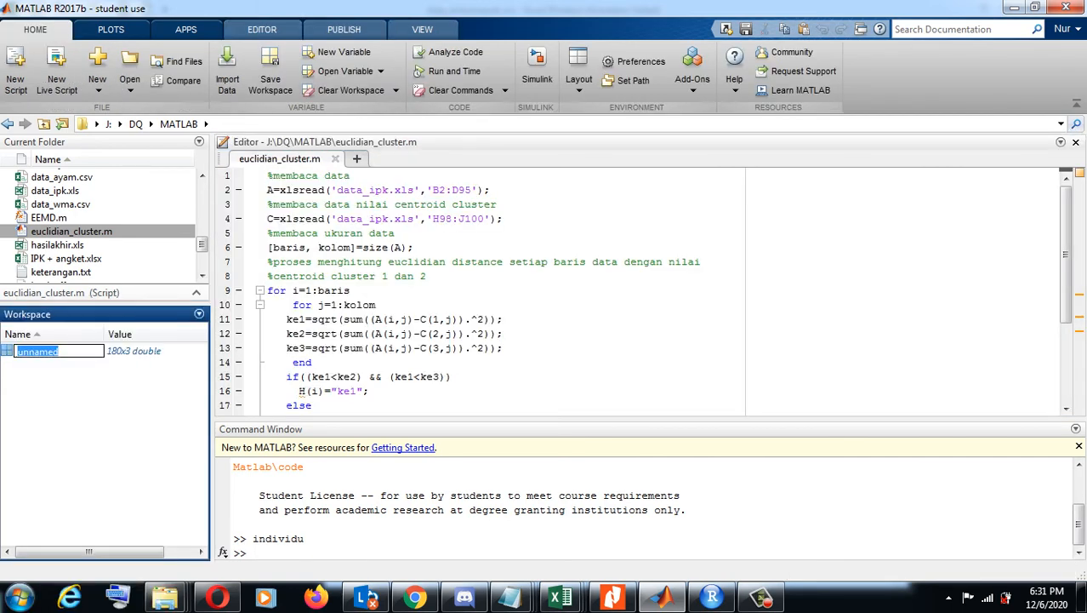
text(data)
key(Escape)
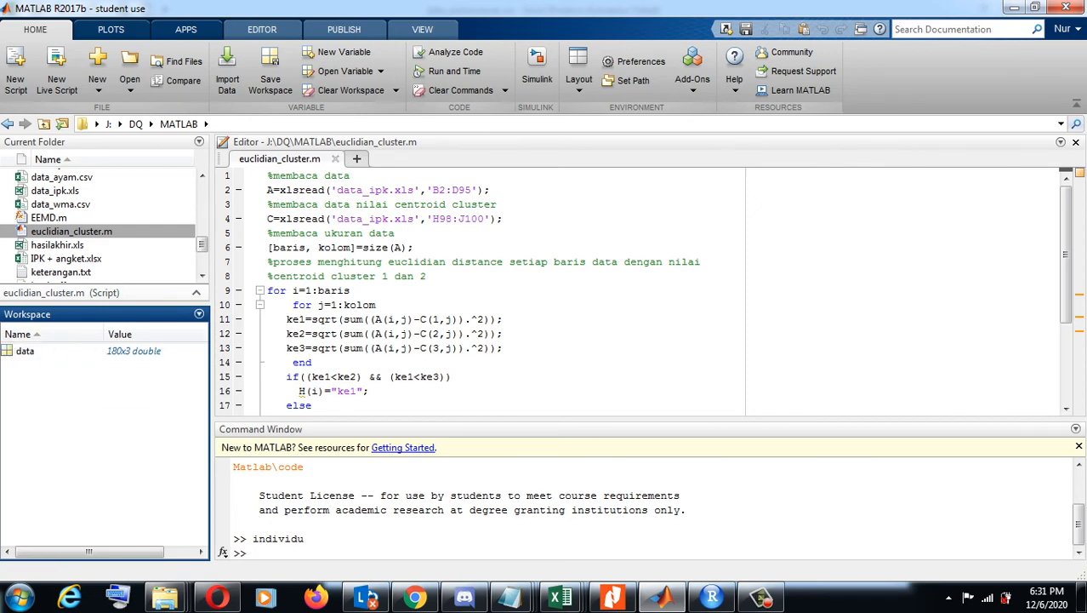
Step: Switch back to data_pintumasuk.csv in Excel and copy the three clusters' centroid values in N183:P185
mouse_move(560, 598)
click(822, 487)
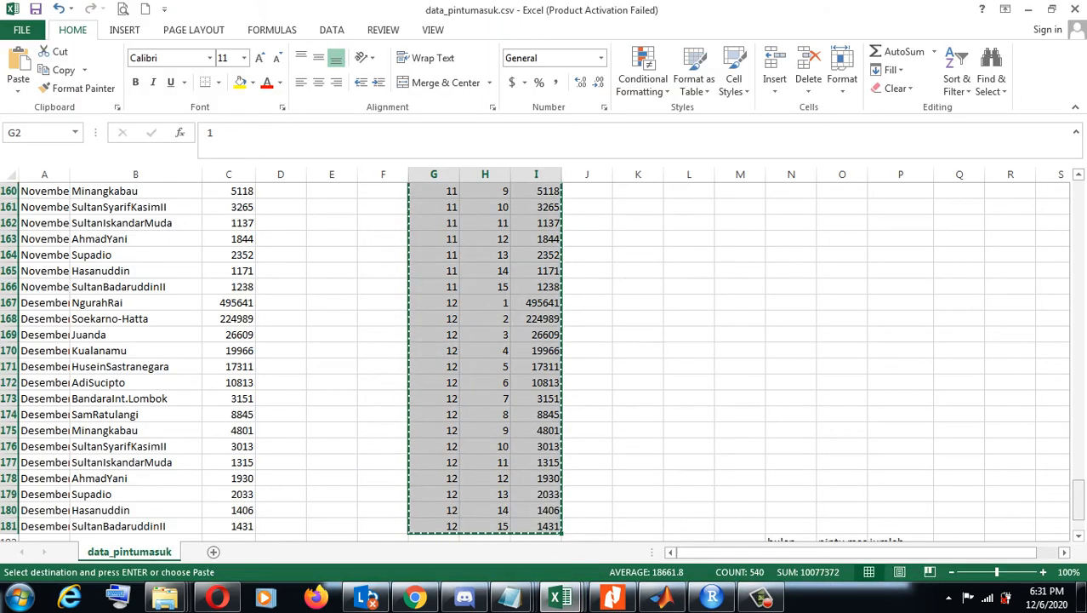
scroll(544, 358, down, 2)
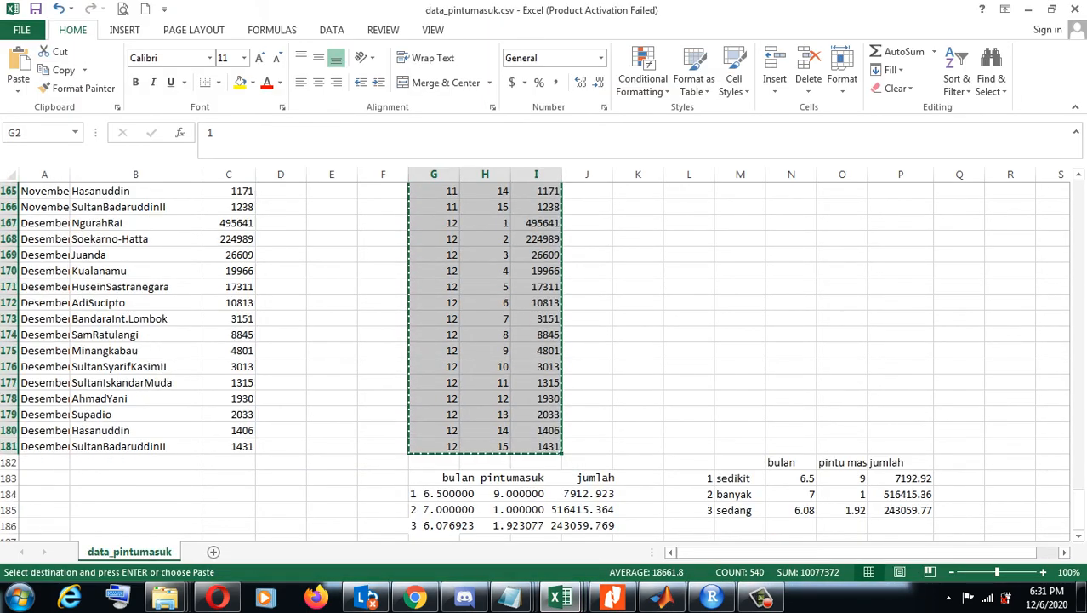
mouse_move(791, 479)
mouse_down()
mouse_move(900, 494)
mouse_move(902, 510)
mouse_up()
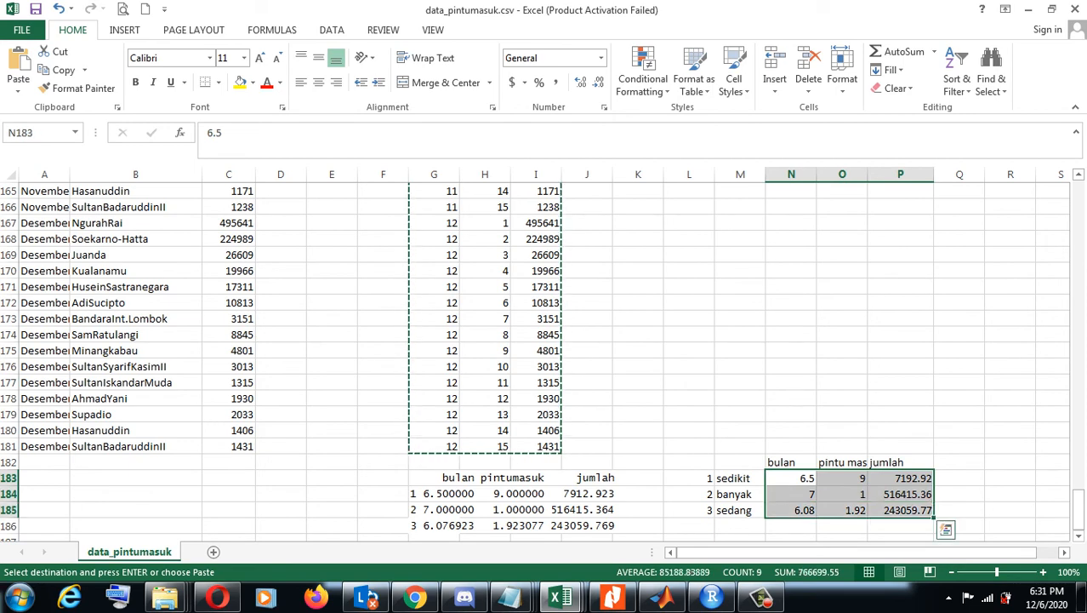
key(ctrl+c)
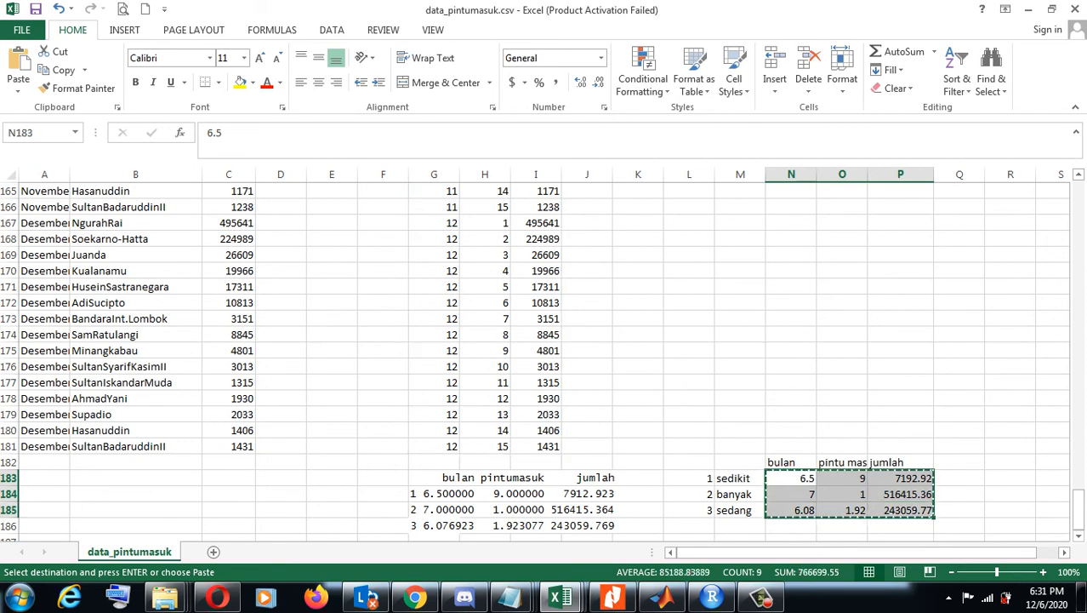
Step: Switch to MATLAB, create another workspace variable from the copied centroid values and rename it centroid
click(663, 598)
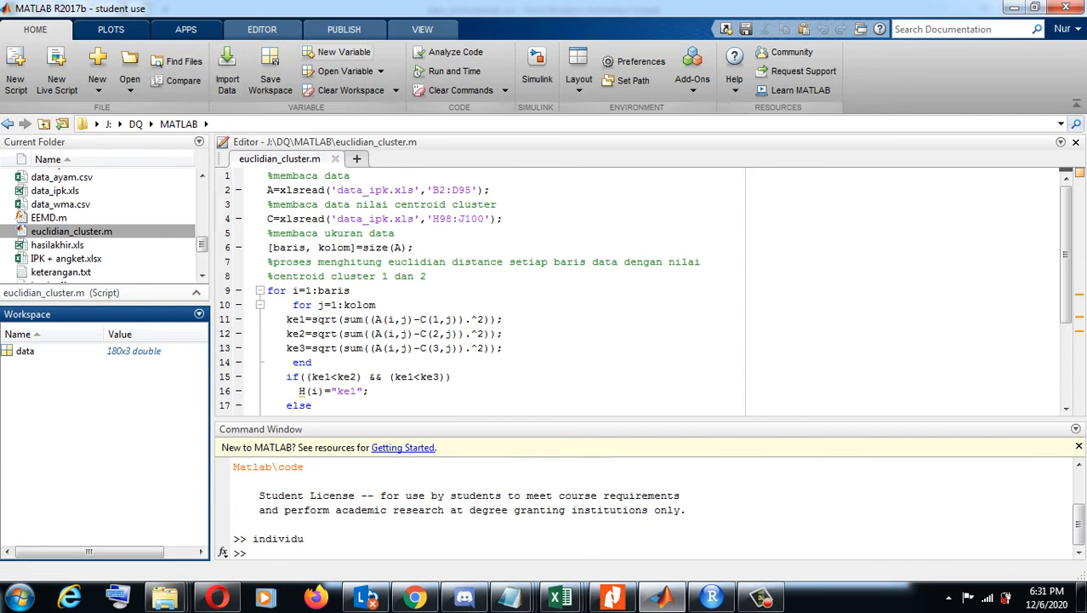
click(340, 52)
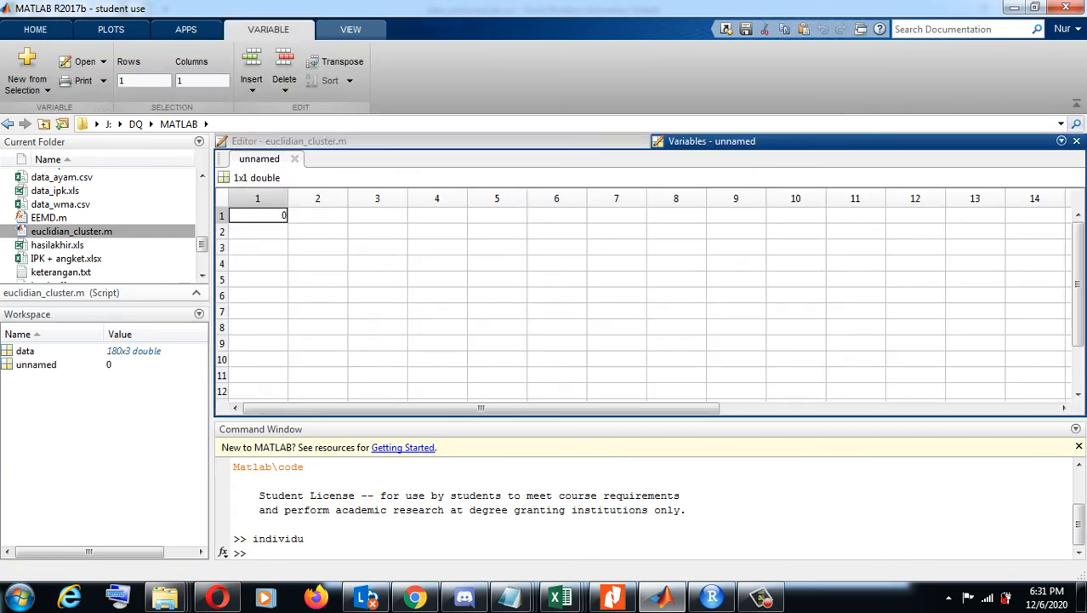
key(ctrl+v)
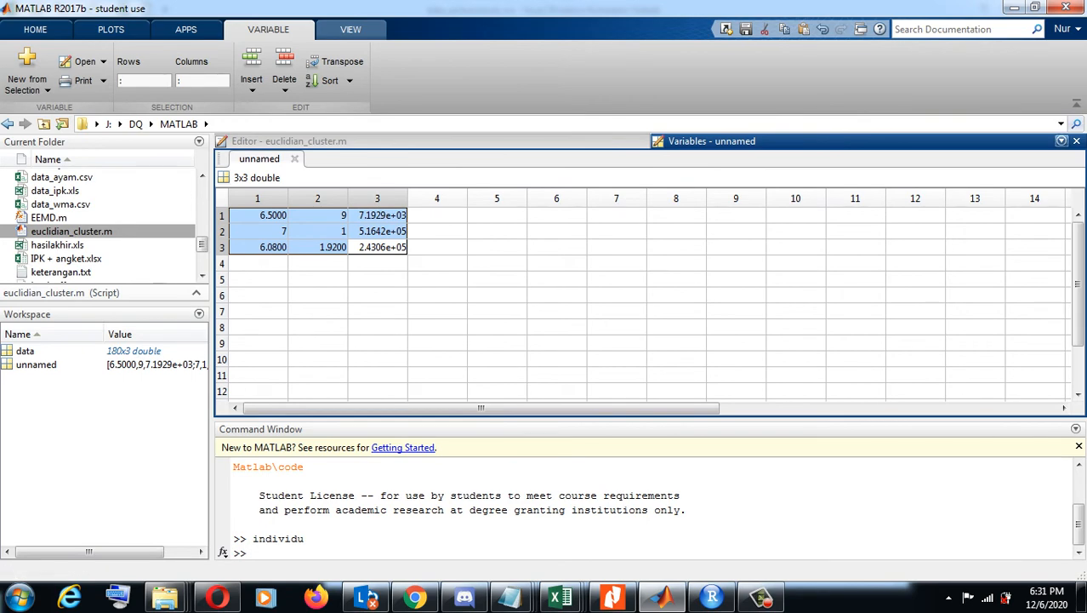
click(1076, 140)
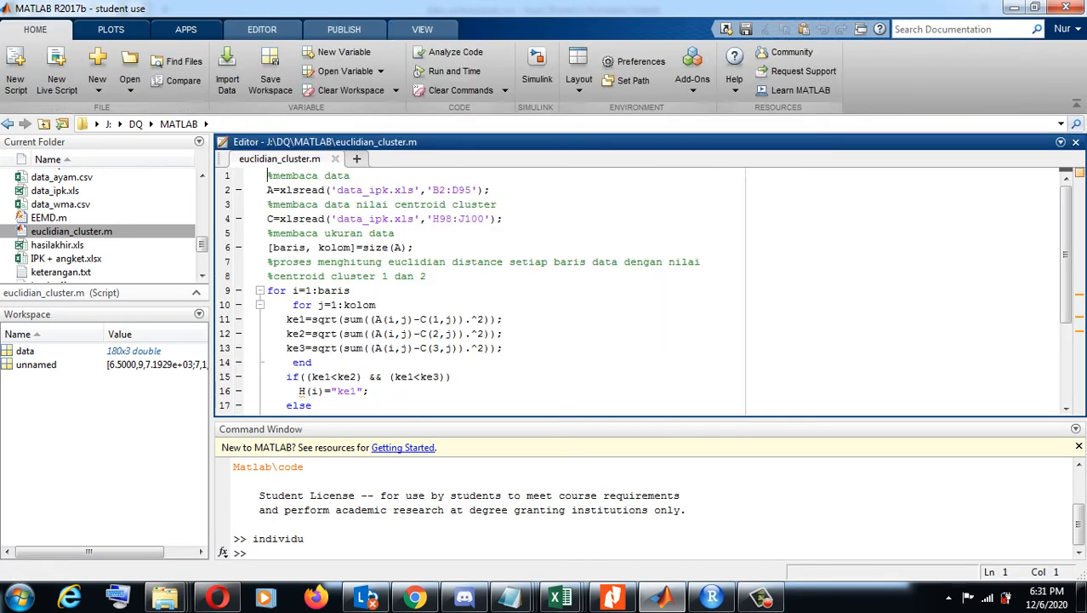
right_click(34, 364)
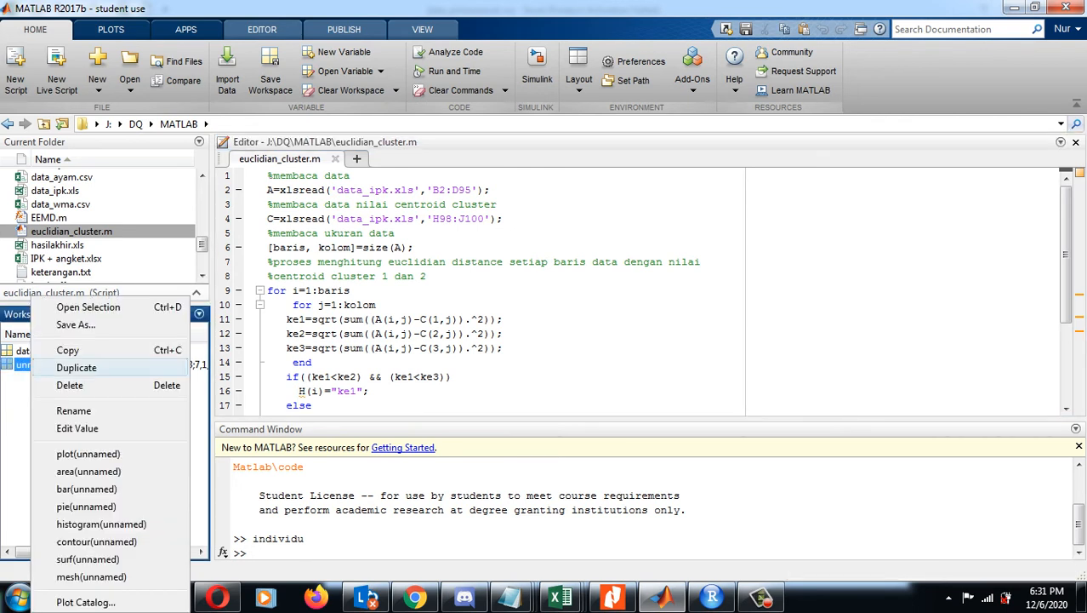
click(73, 410)
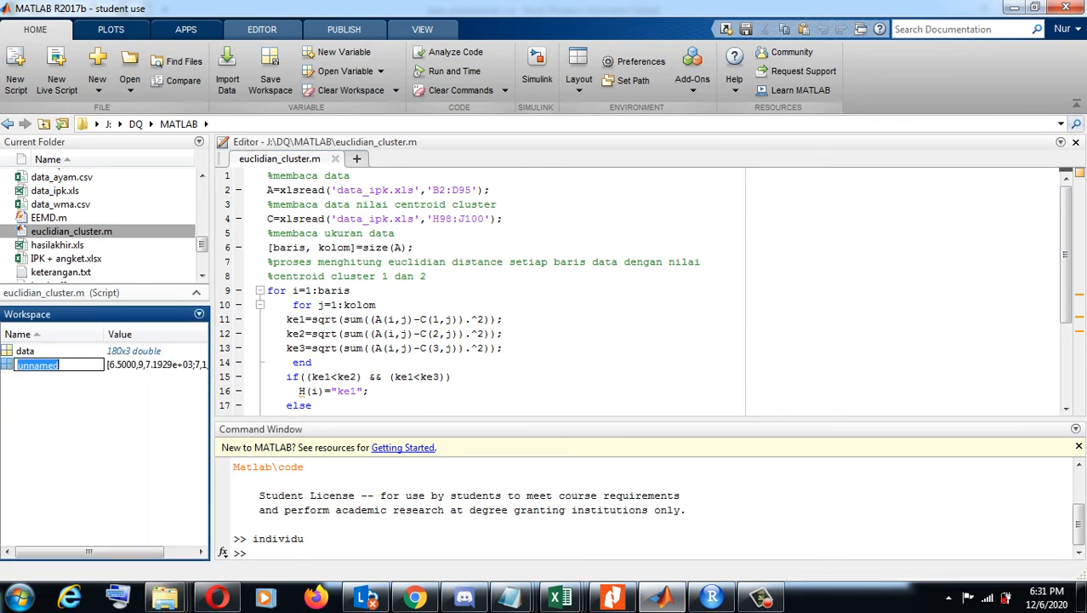
text(centroid)
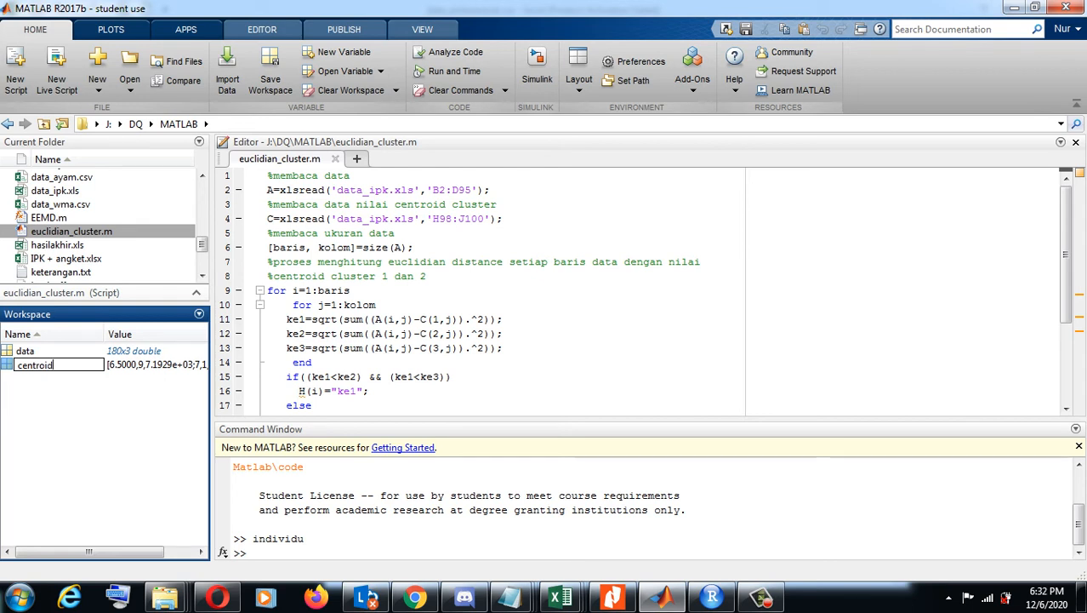
click(507, 348)
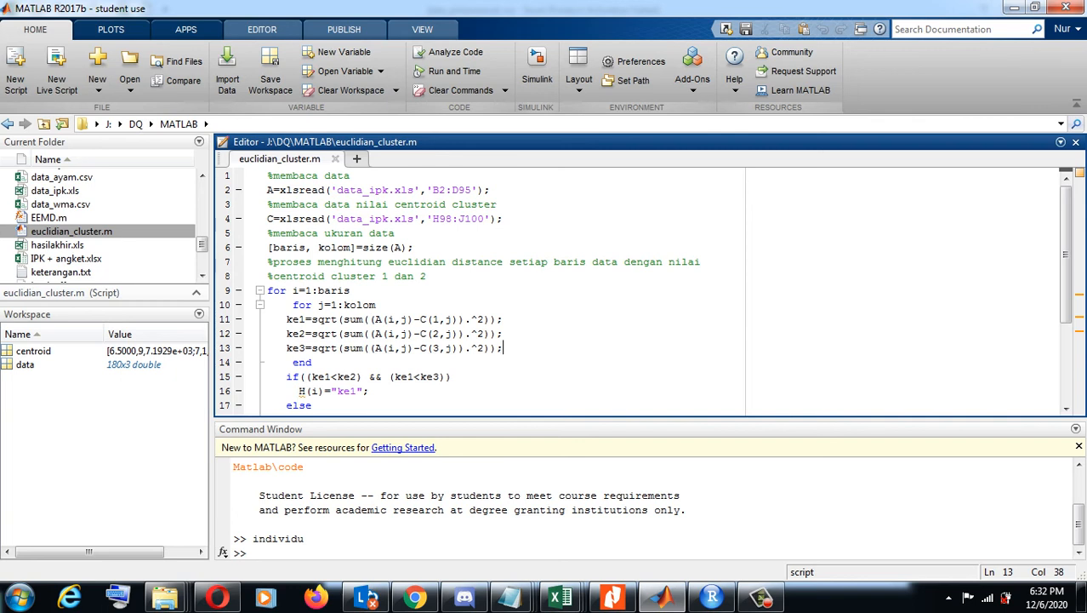
Step: Copy all the code of euclidian_cluster.m into a new untitled script and close the original file
key(ctrl+a)
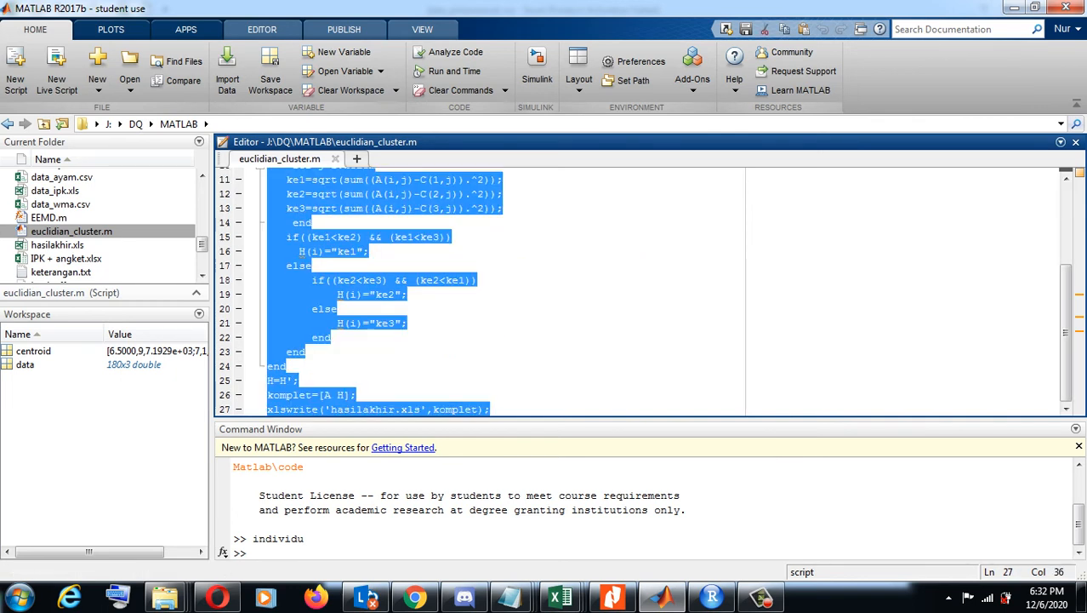
key(ctrl+n)
click(335, 158)
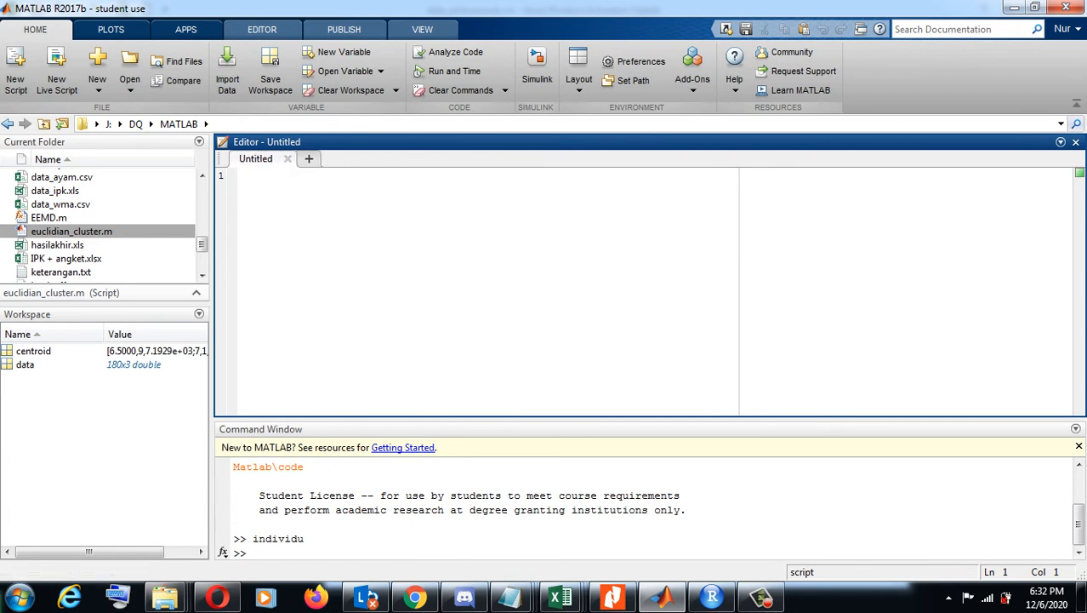
key(ctrl+v)
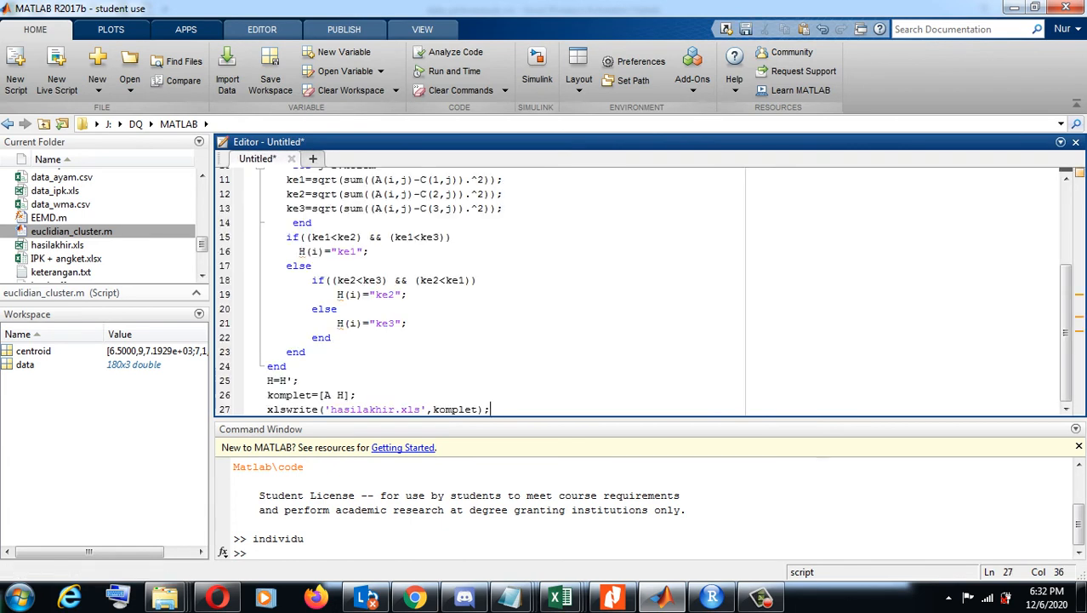
Step: Save the untitled script as clustering in the clustering folder
click(262, 29)
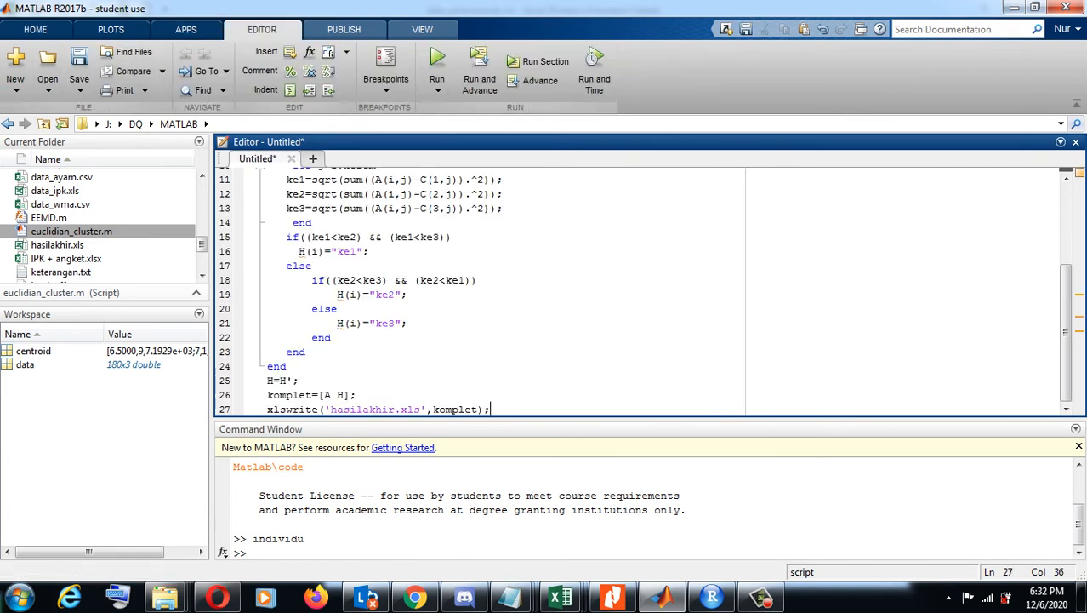
click(79, 89)
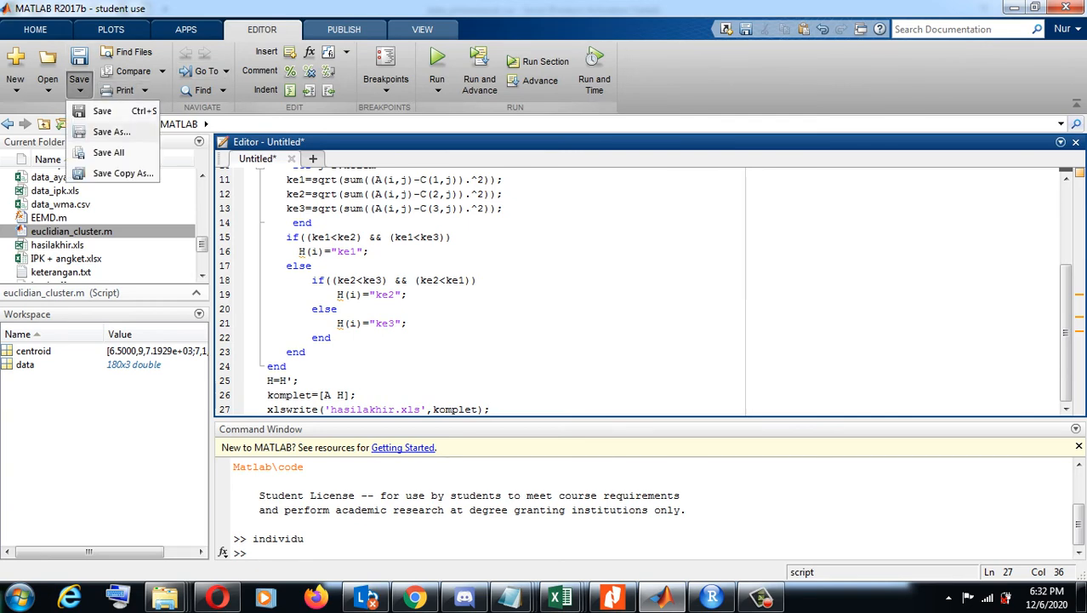
click(110, 132)
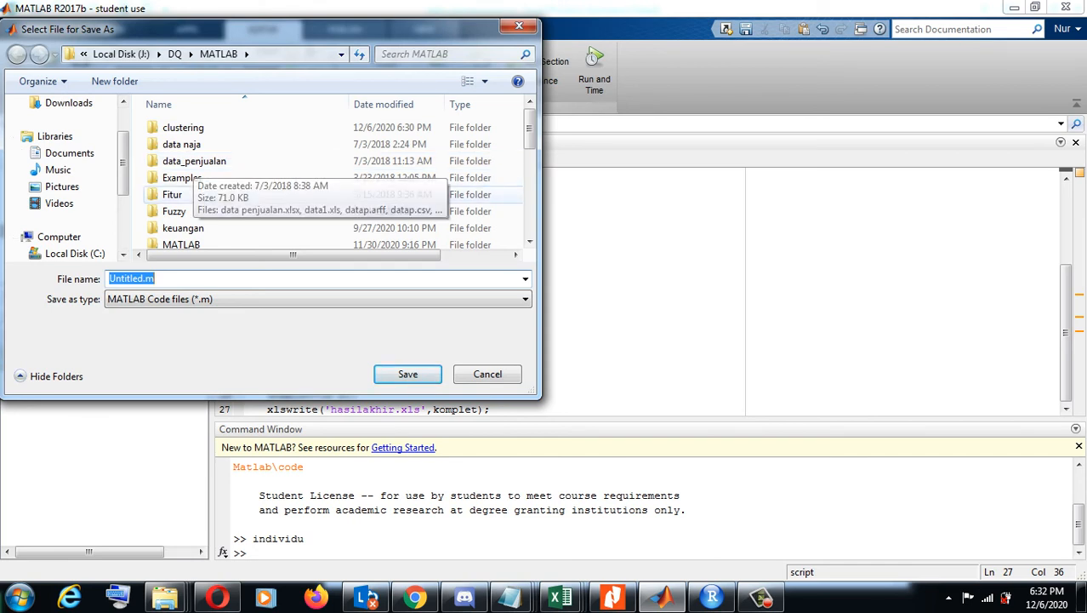
double_click(183, 127)
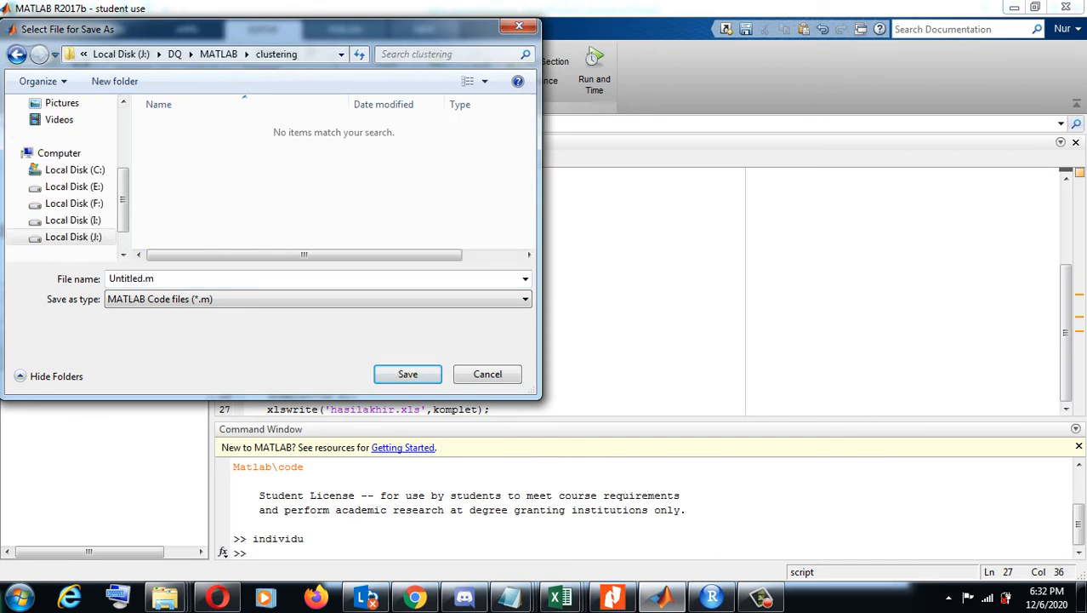
click(184, 279)
text(cl)
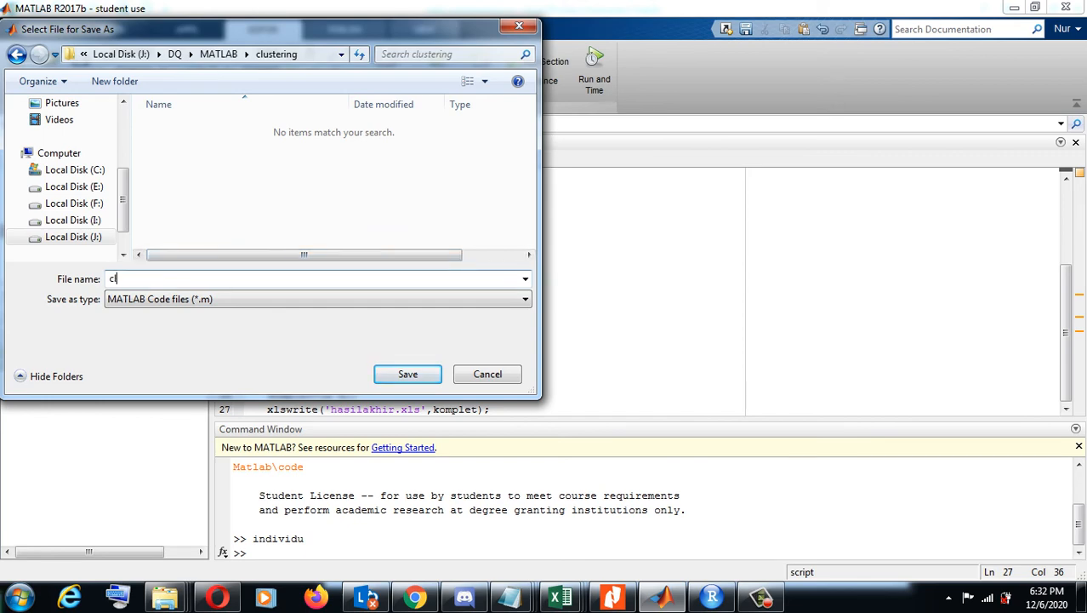
text(ustering)
click(408, 374)
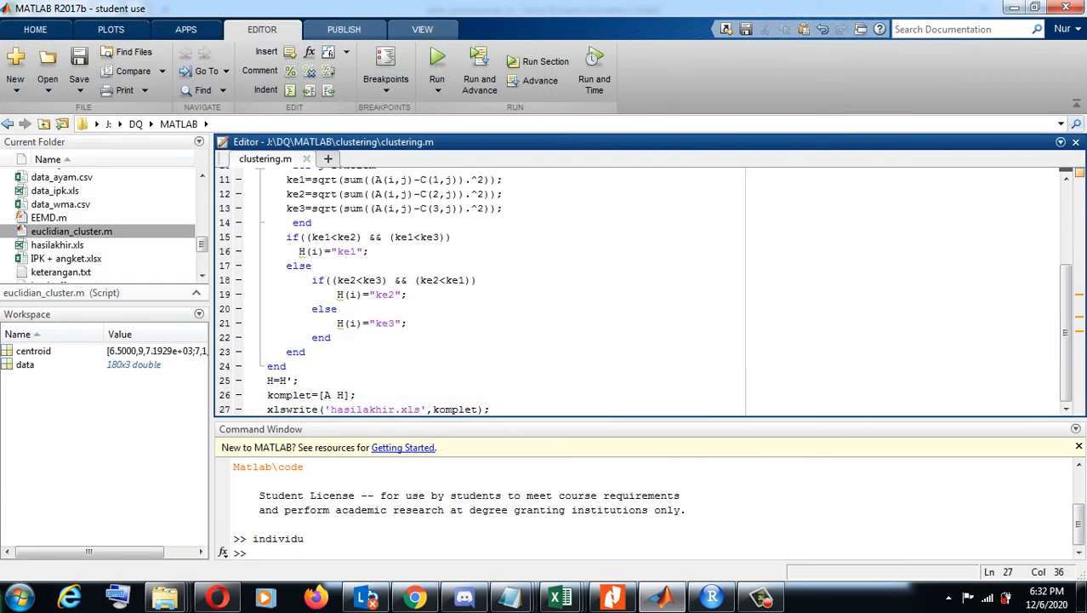
Step: Replace the data-reading statement on line 2 of the script with A=data(:,1:3);
drag(1066, 331, 1066, 254)
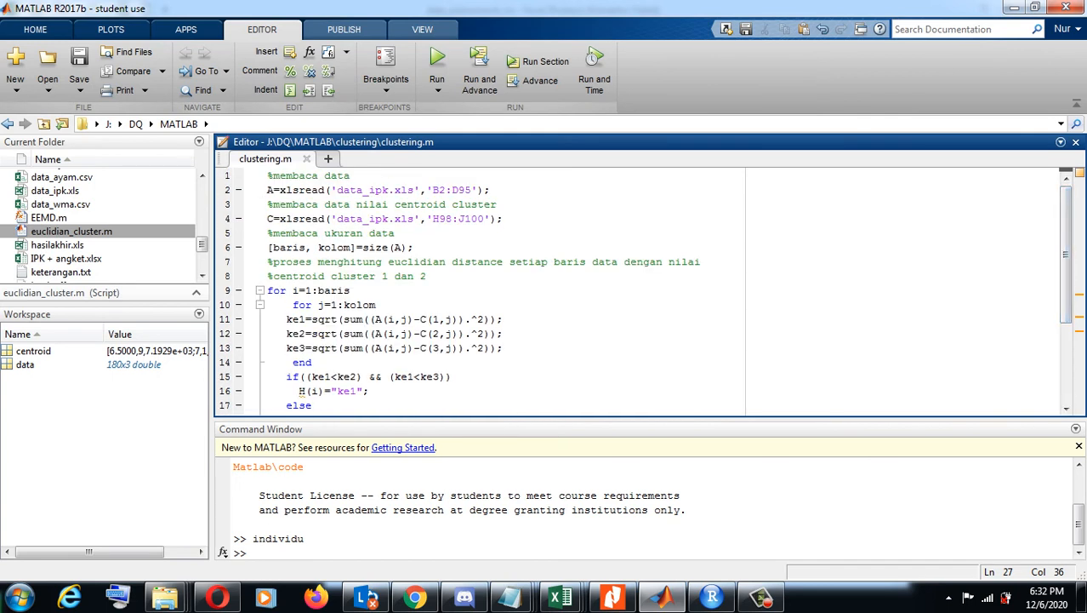
drag(266, 190, 491, 189)
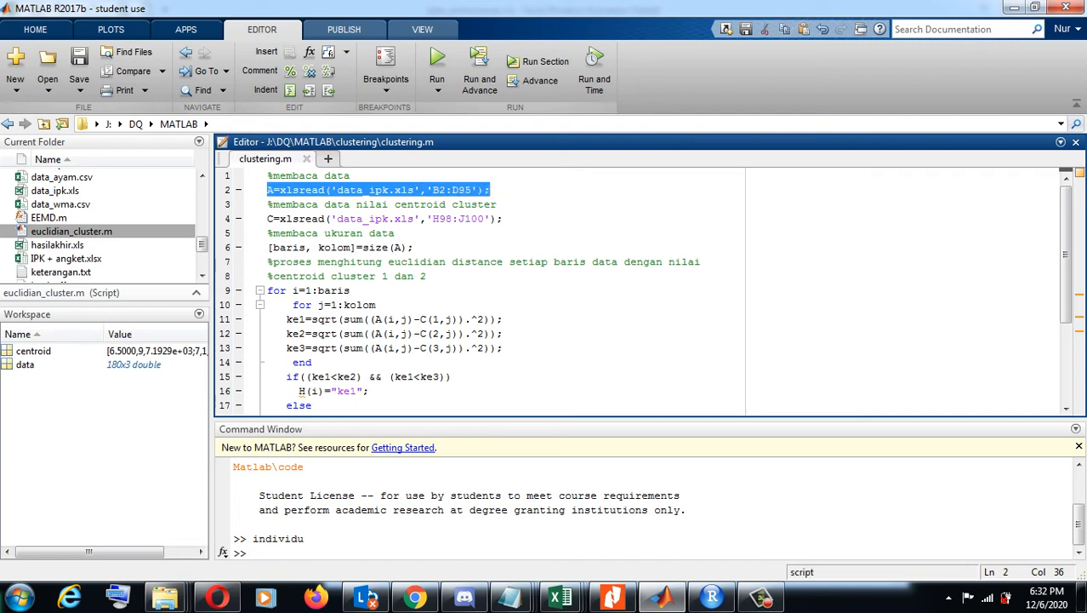
key(BackSpace)
text(dat)
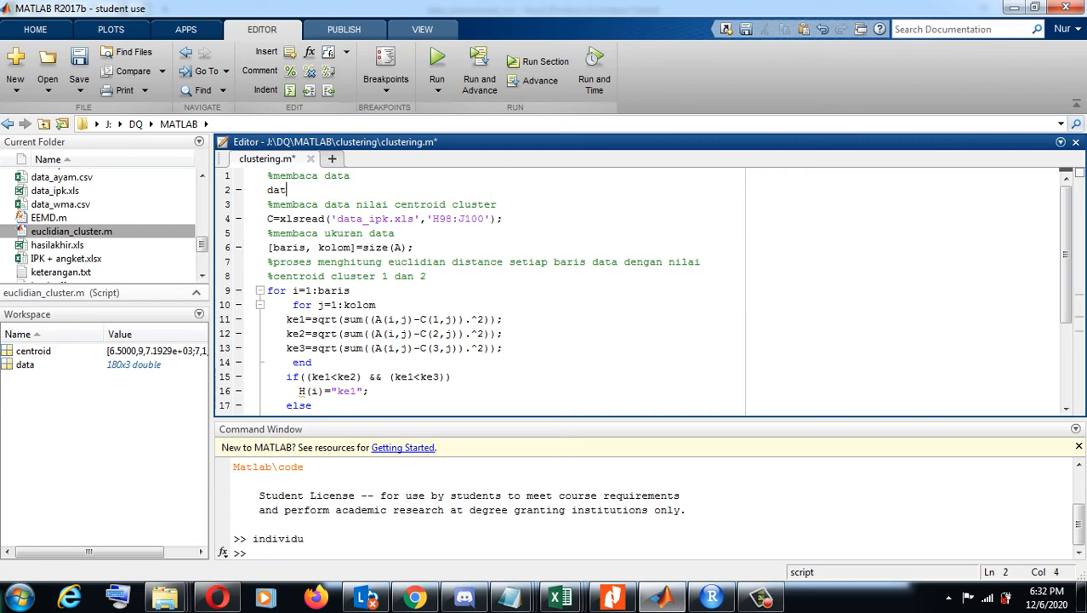
text(a=data)
key(BackSpace)
key(BackSpace)
key(BackSpace)
key(BackSpace)
key(BackSpace)
key(BackSpace)
key(BackSpace)
key(BackSpace)
key(BackSpace)
text(A=data(:,1:3);)
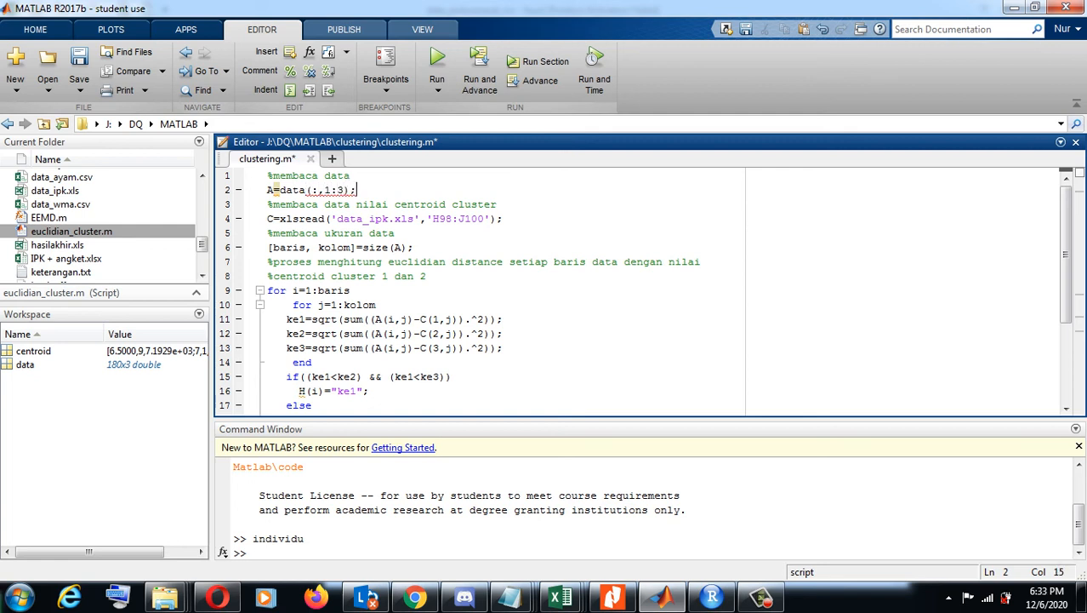
Step: Replace the xlsread call in the line 4 centroid assignment so that it reads C=centroid(:,1:3);
drag(279, 219, 497, 219)
text(centroid)
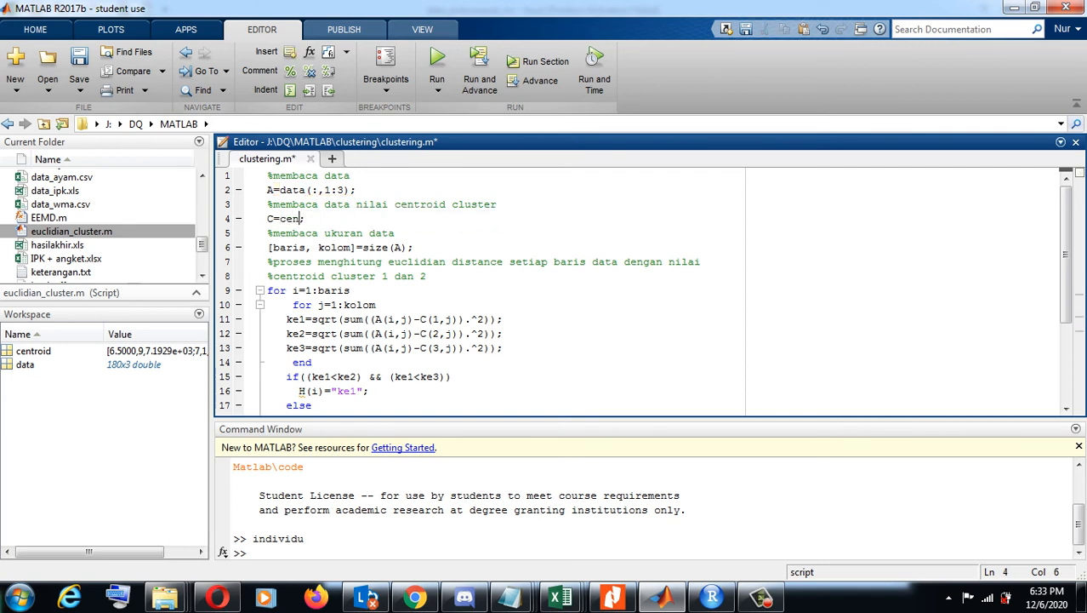
text((:,1:3))
Step: Review the script's ke1 to ke3 distance formulas, the cluster assignment conditions, and the komplet and xlswrite output lines
drag(279, 319, 503, 349)
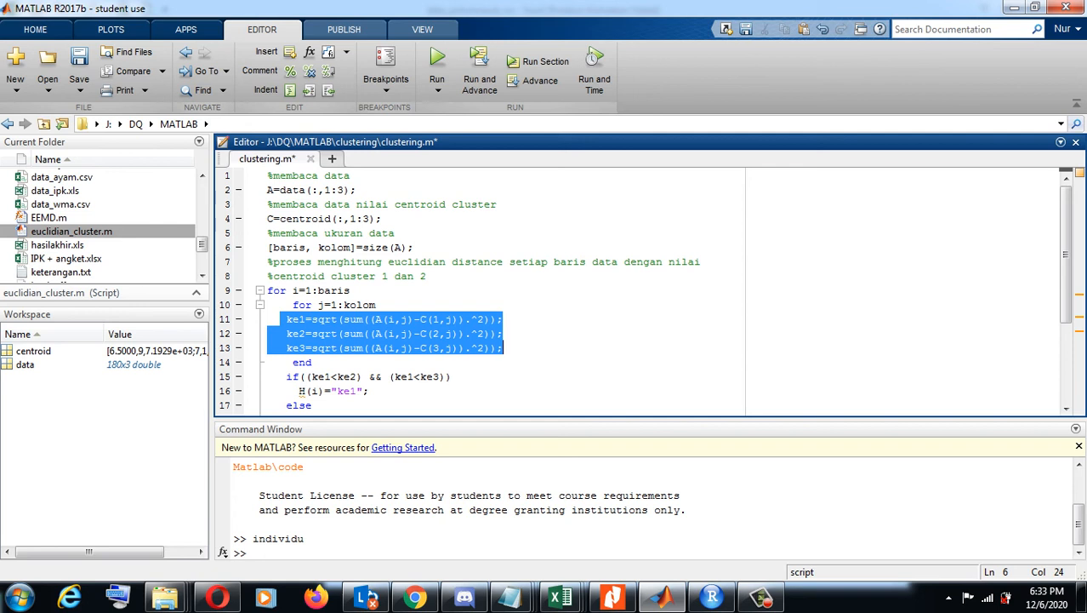
click(363, 392)
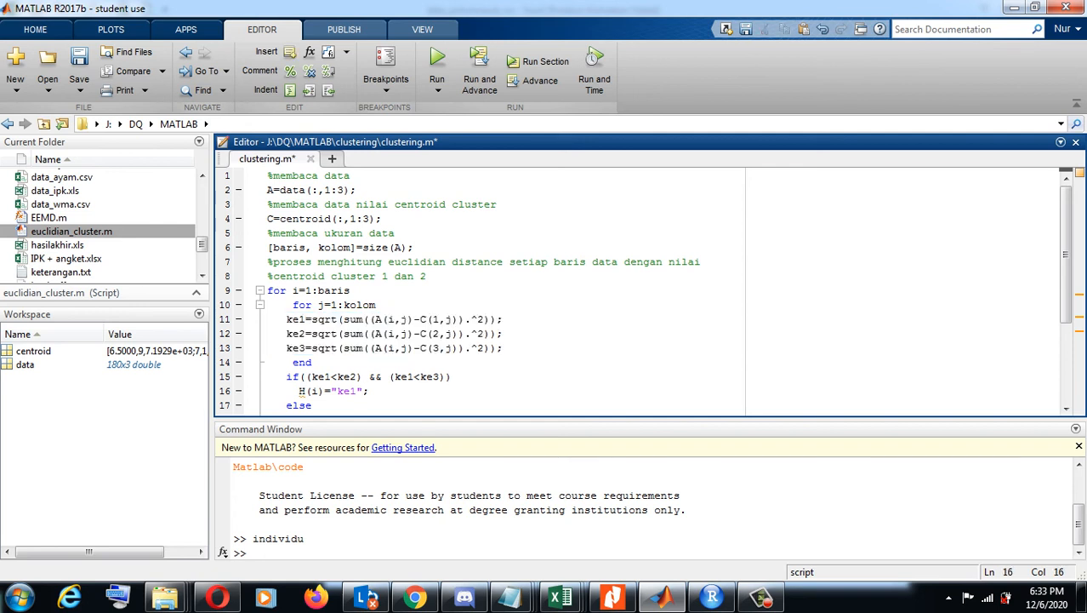
drag(286, 376, 370, 390)
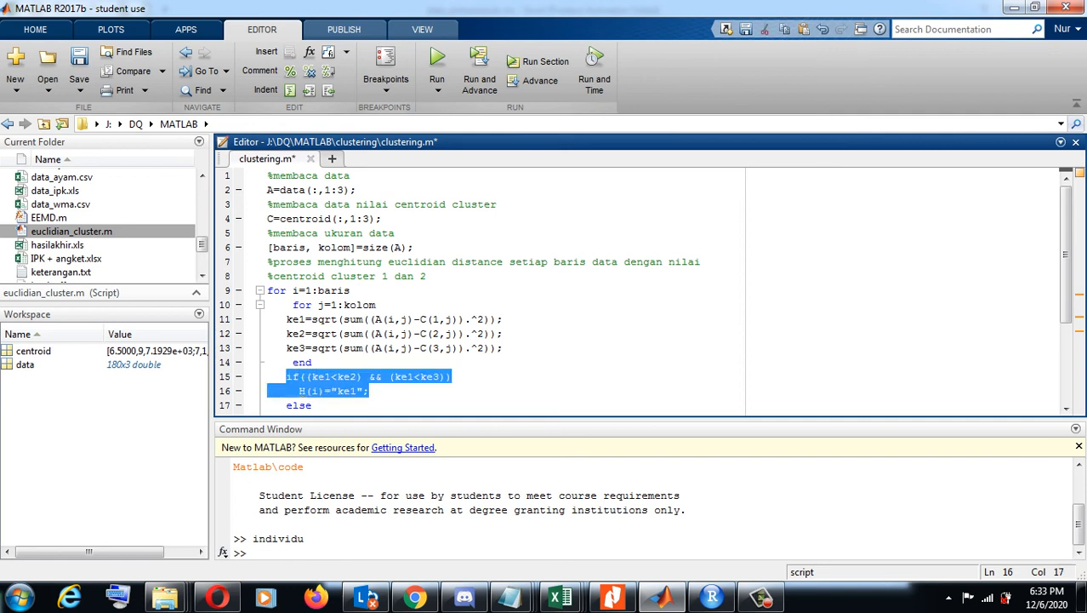
click(369, 391)
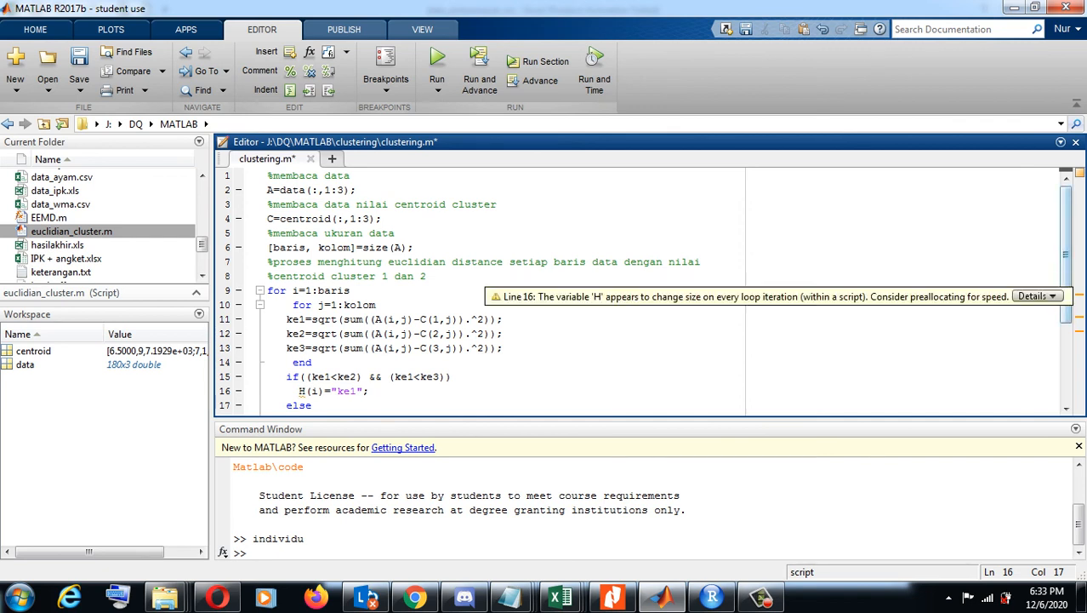
drag(1067, 288, 1066, 366)
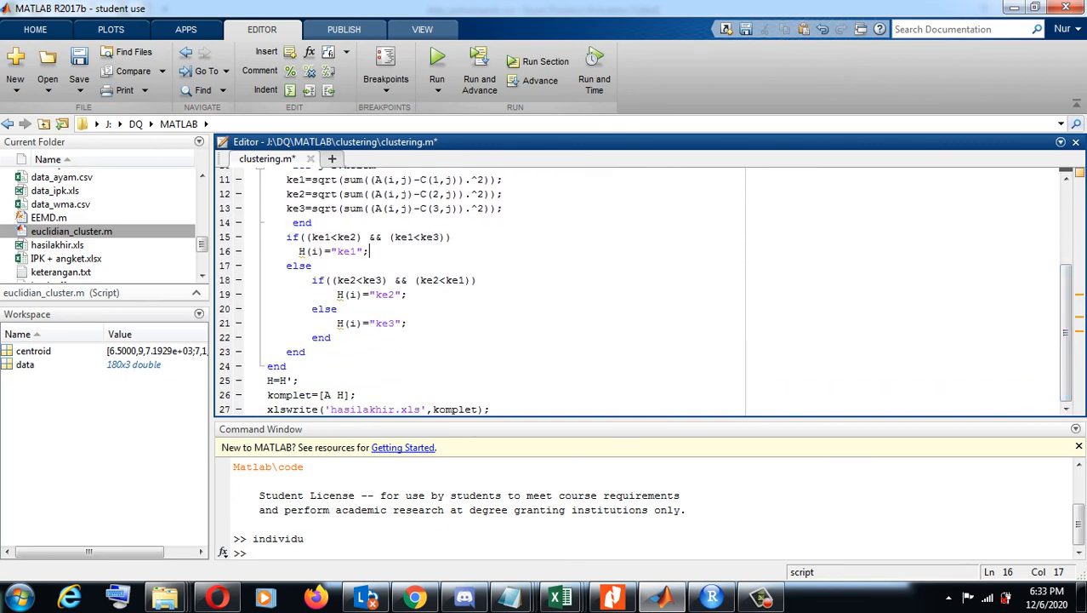
click(332, 395)
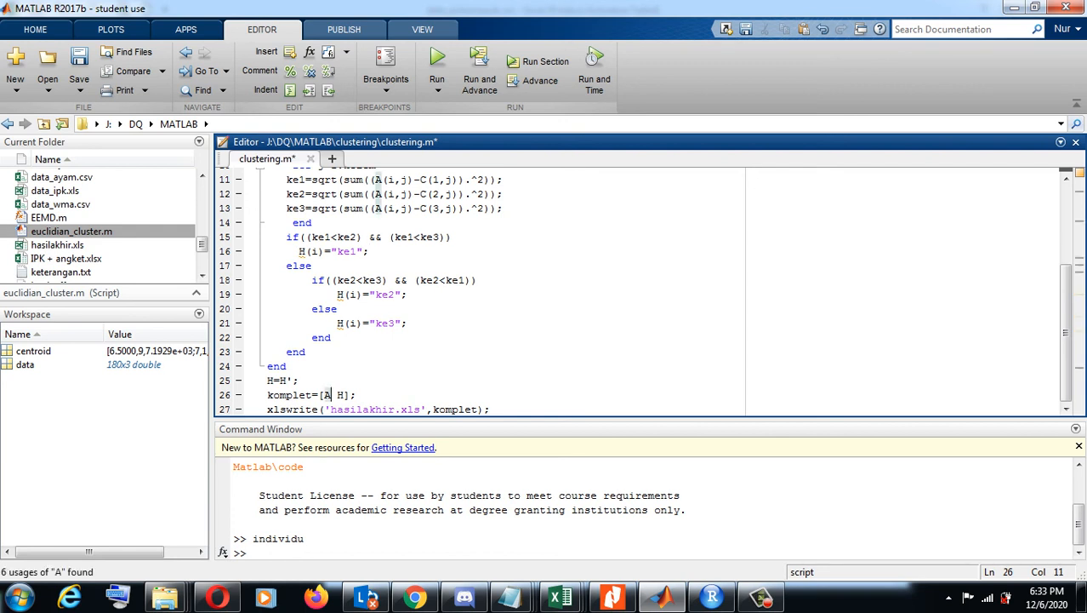
click(344, 395)
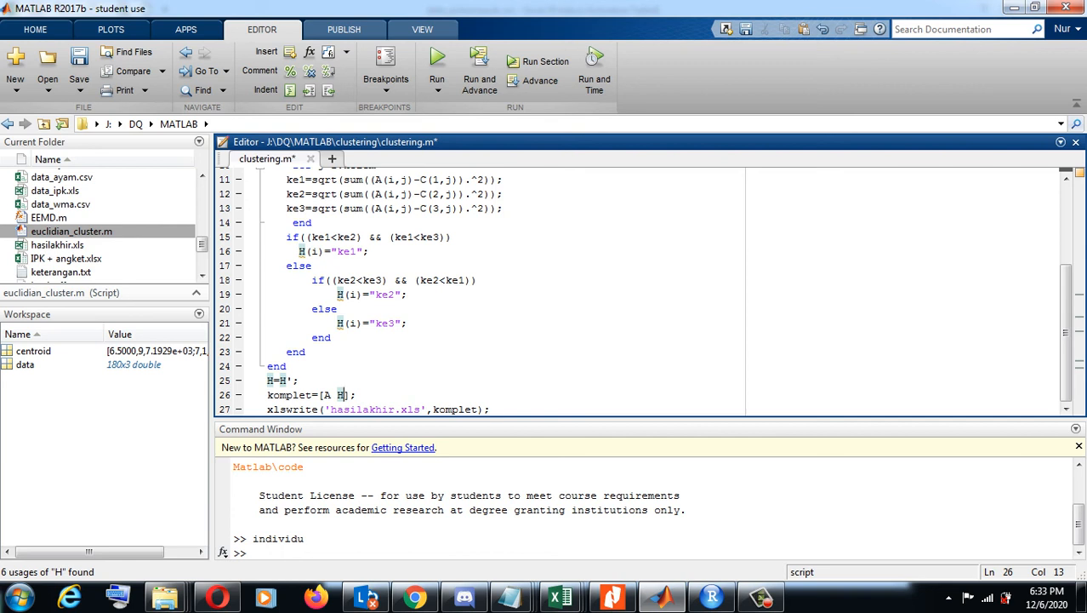
click(491, 409)
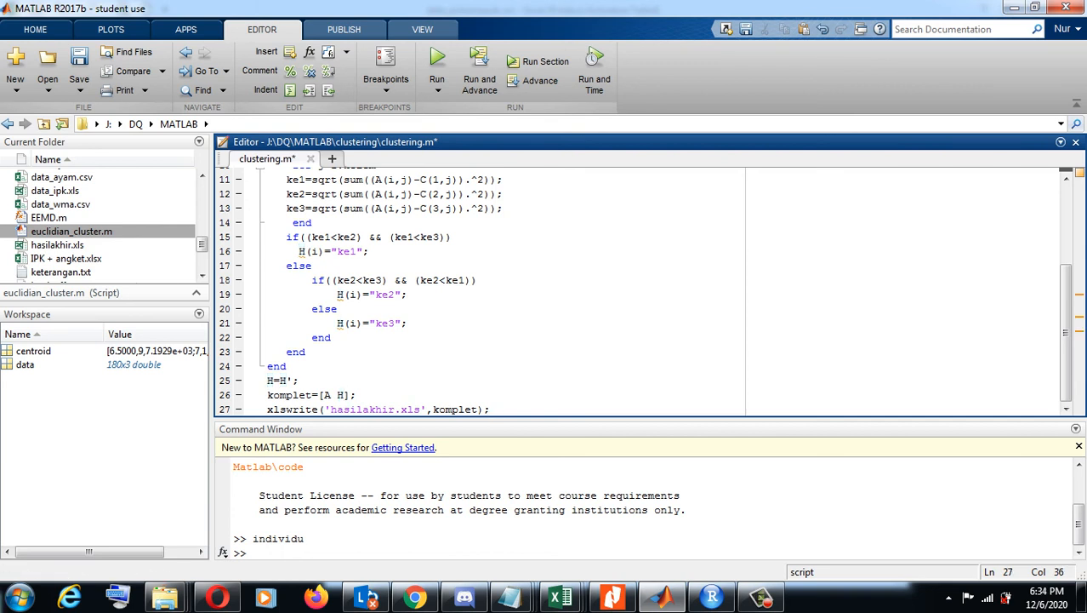
Step: Run clustering.m, changing the MATLAB current folder to the script's clustering folder
click(436, 61)
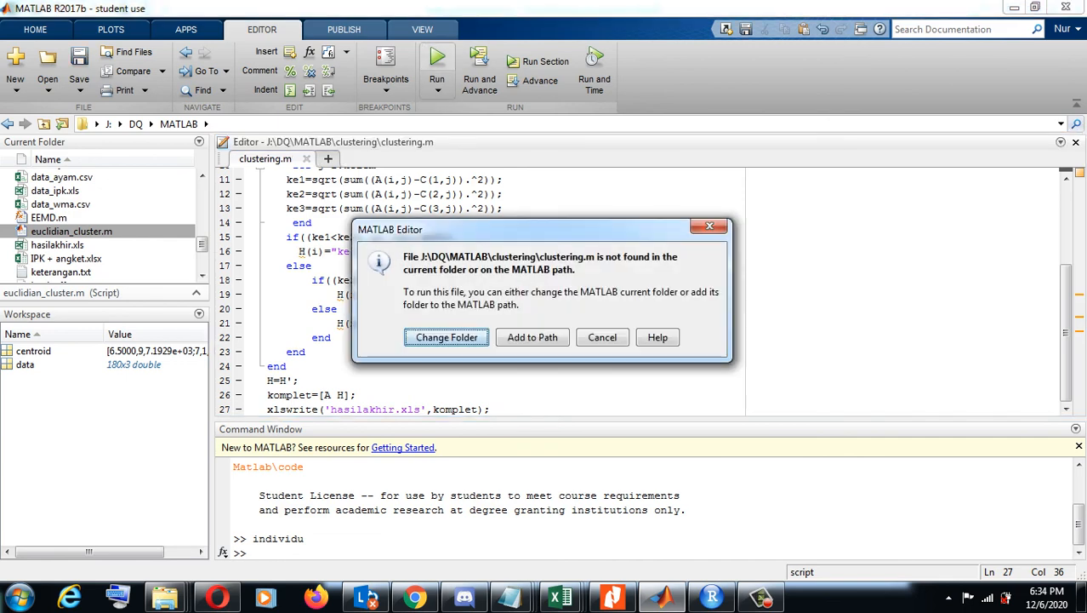
click(446, 337)
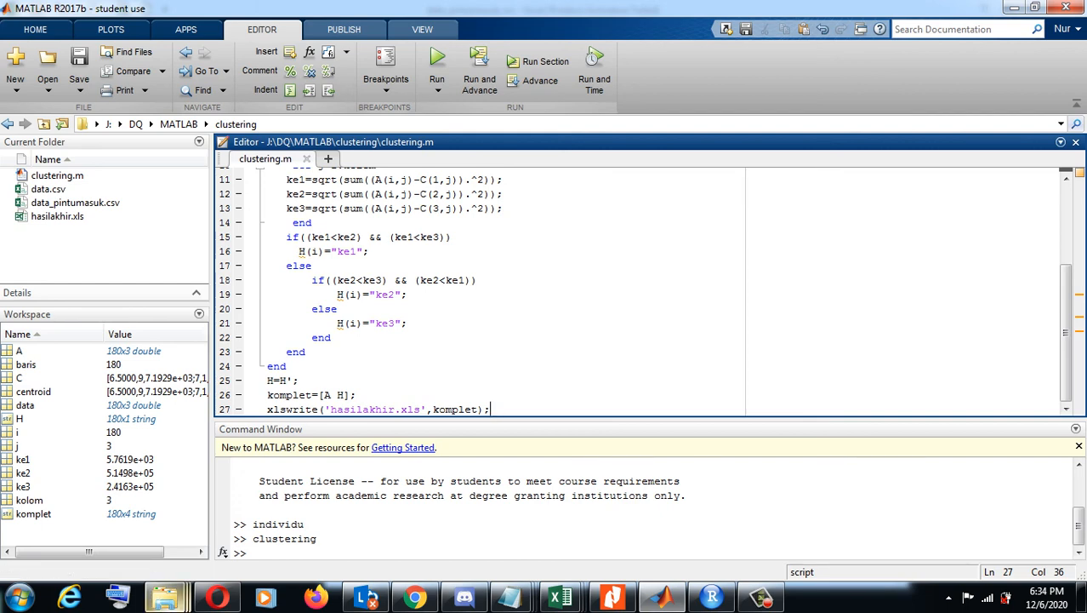
Step: Switch to the clustering folder in Windows Explorer, open hasilakhir.xls in Excel and select the first cluster label in D1
mouse_move(165, 597)
click(447, 515)
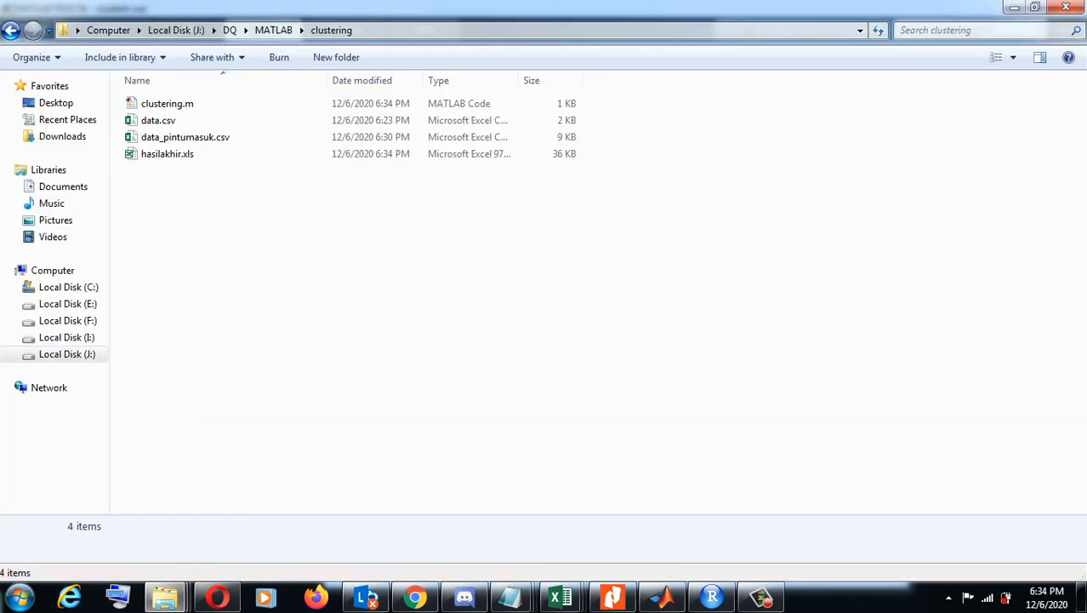
double_click(167, 153)
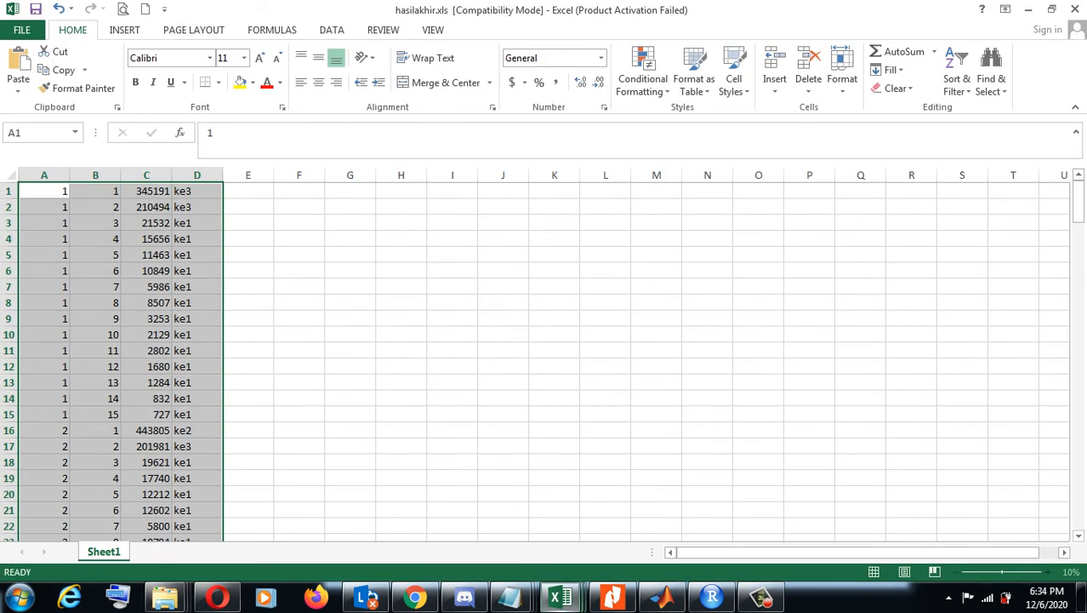
click(198, 191)
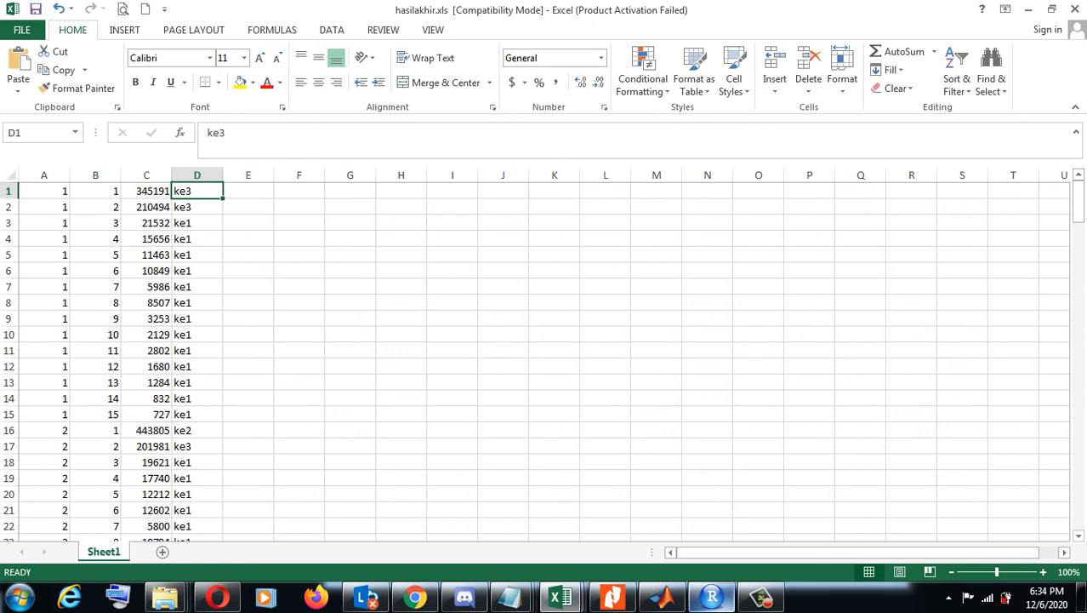
Step: Switch to RStudio, dock it beside hasilakhir.xls and bring the k-means clustering vector into view for comparison with the MATLAB cluster labels
click(712, 597)
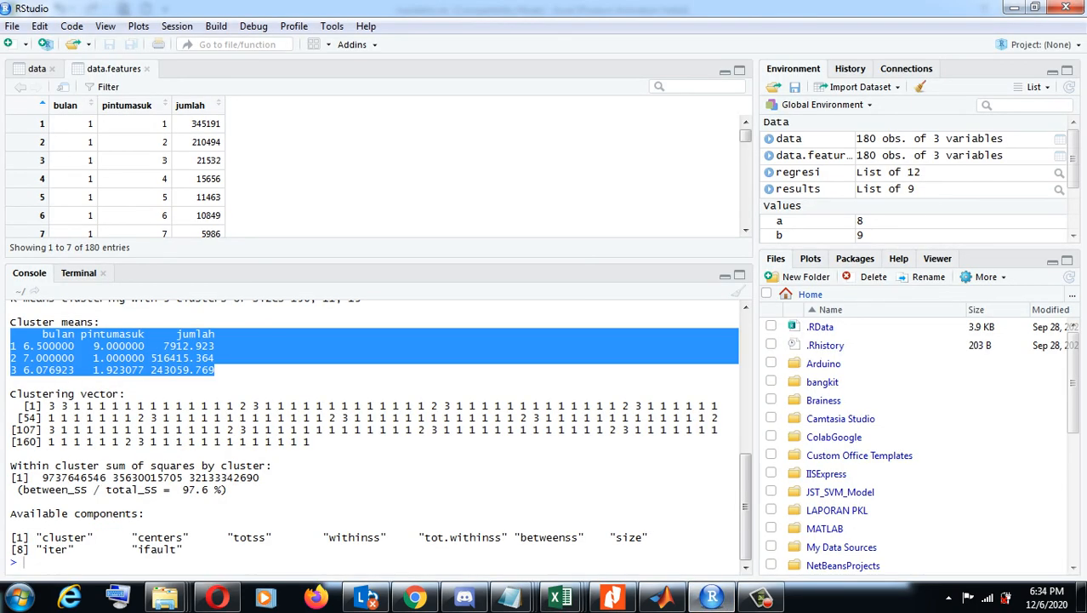
key(super+Right)
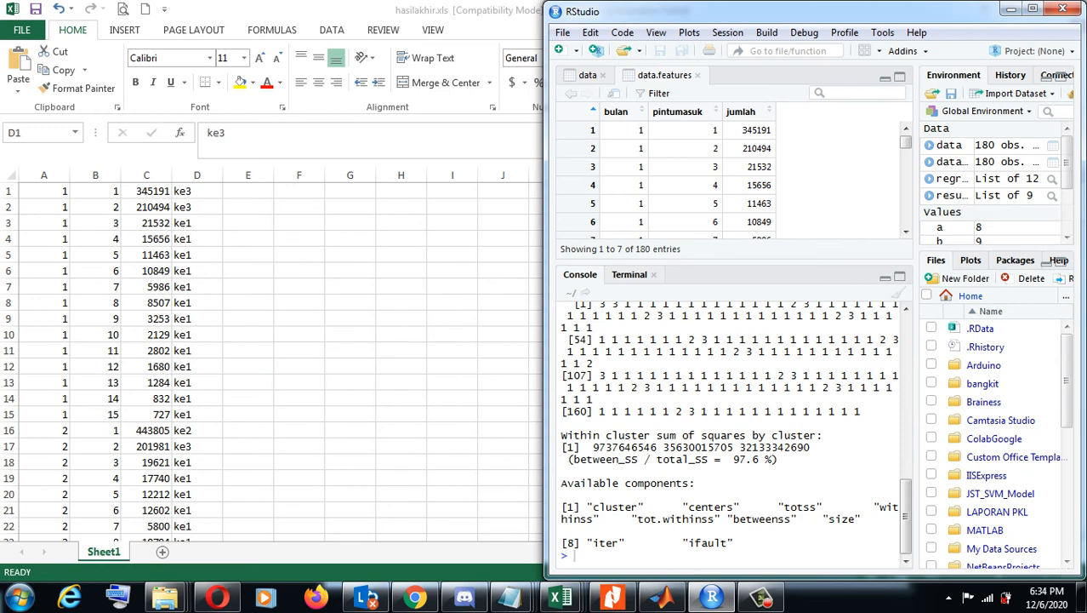
drag(906, 516, 907, 489)
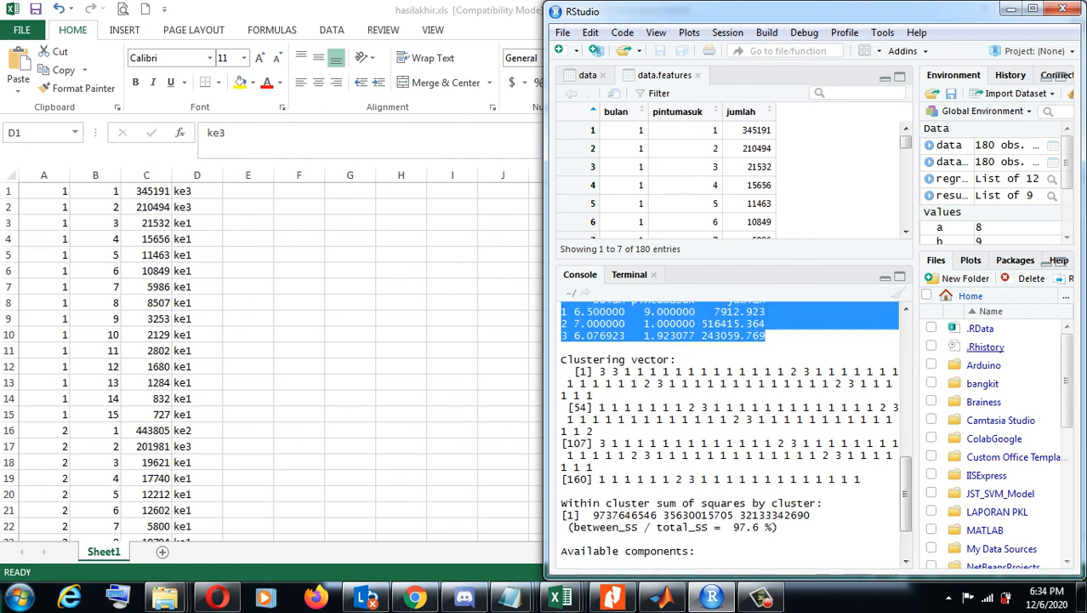